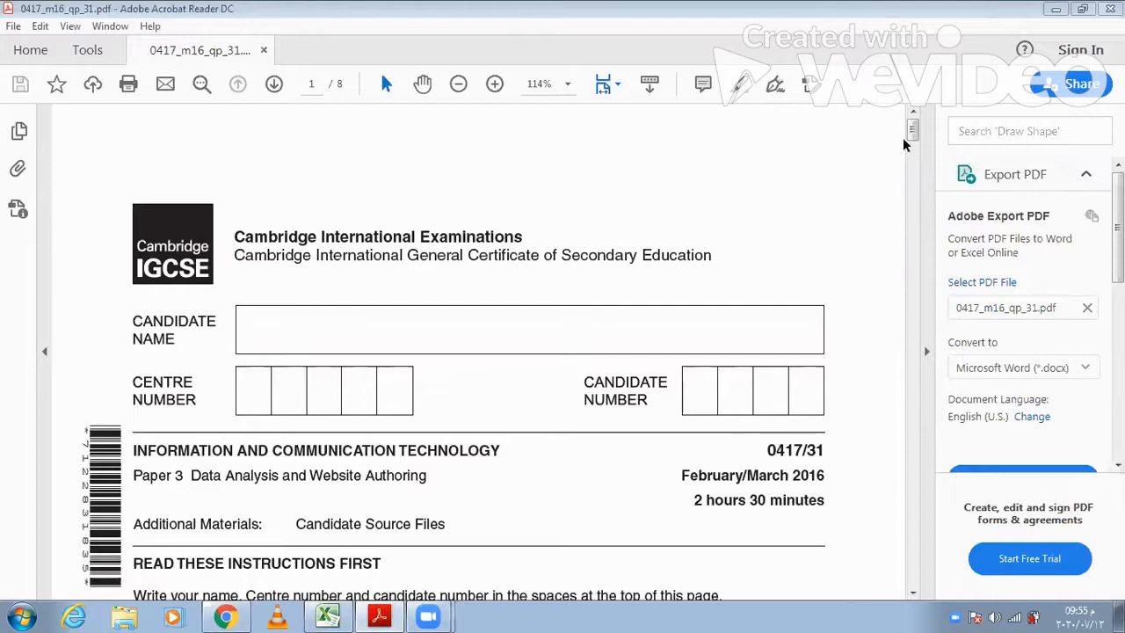
Scroll the exam PDF to the Task 3 spreadsheet on page 6, then bring up the blank Excel workbook.
drag(915, 143, 922, 426)
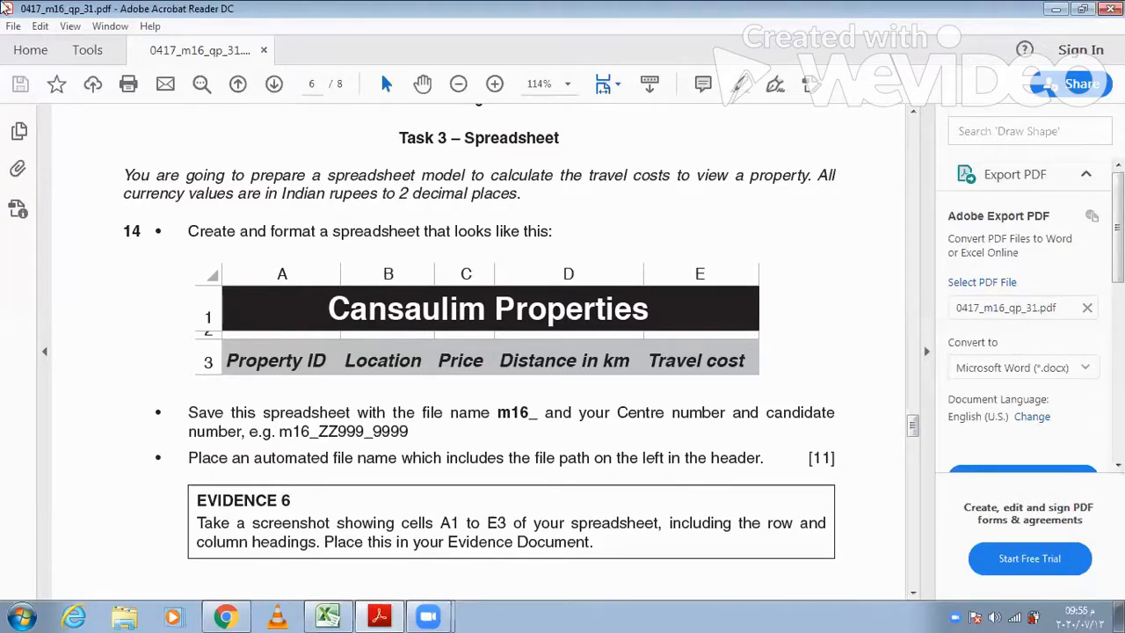
click(340, 613)
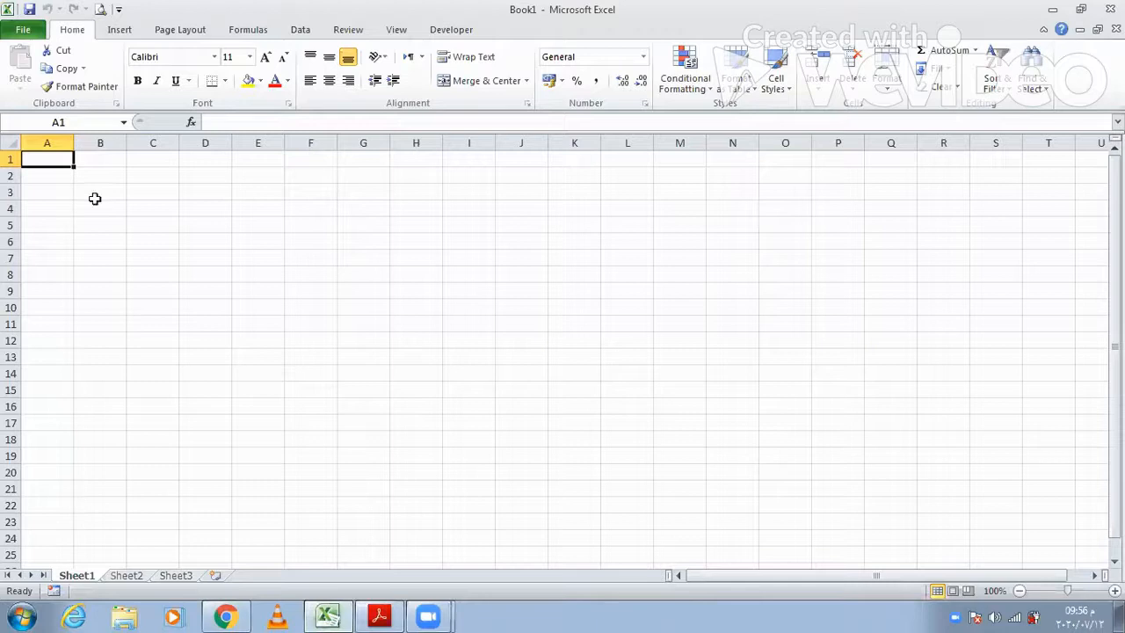
Merge and centre A1:E1 and enter the title 'Cansaulim Properties' in it.
drag(68, 159, 261, 158)
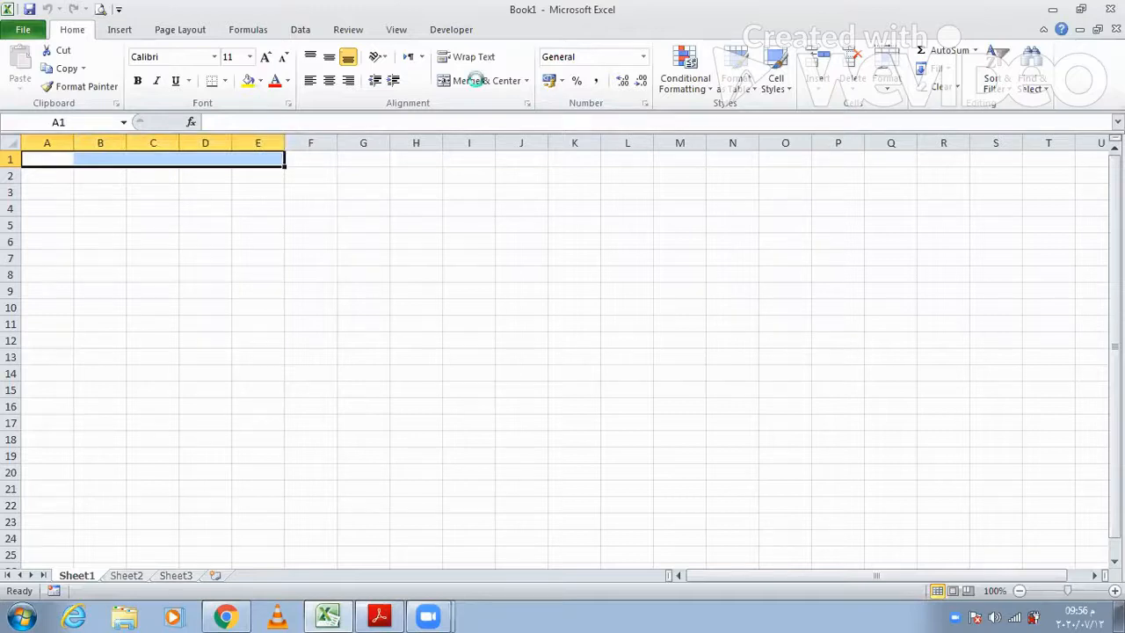
click(479, 81)
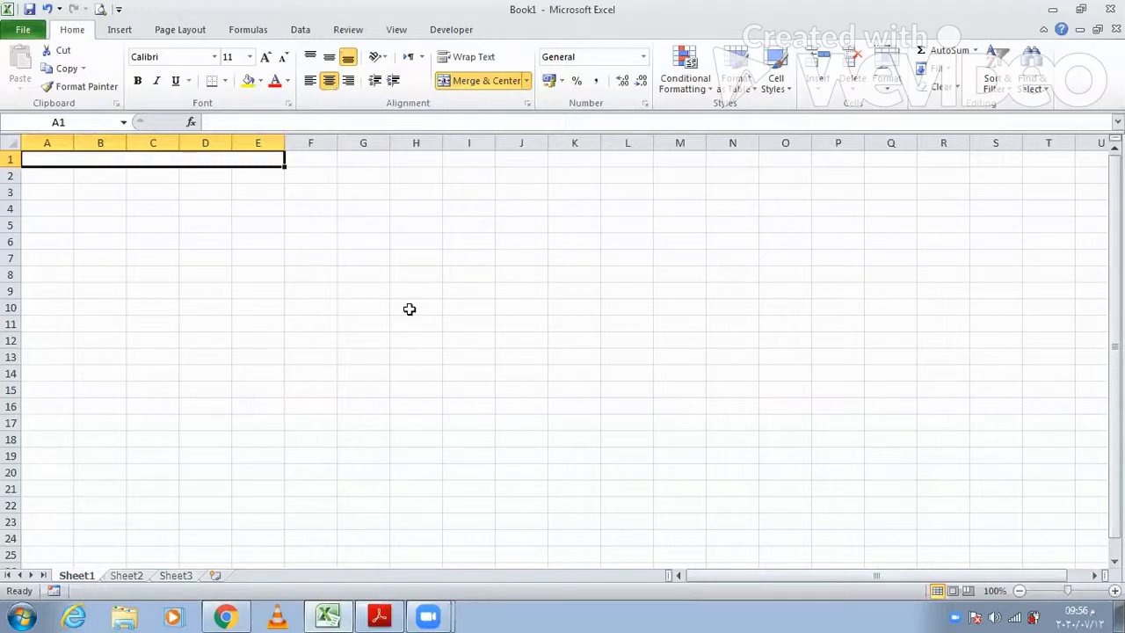
text(Cans)
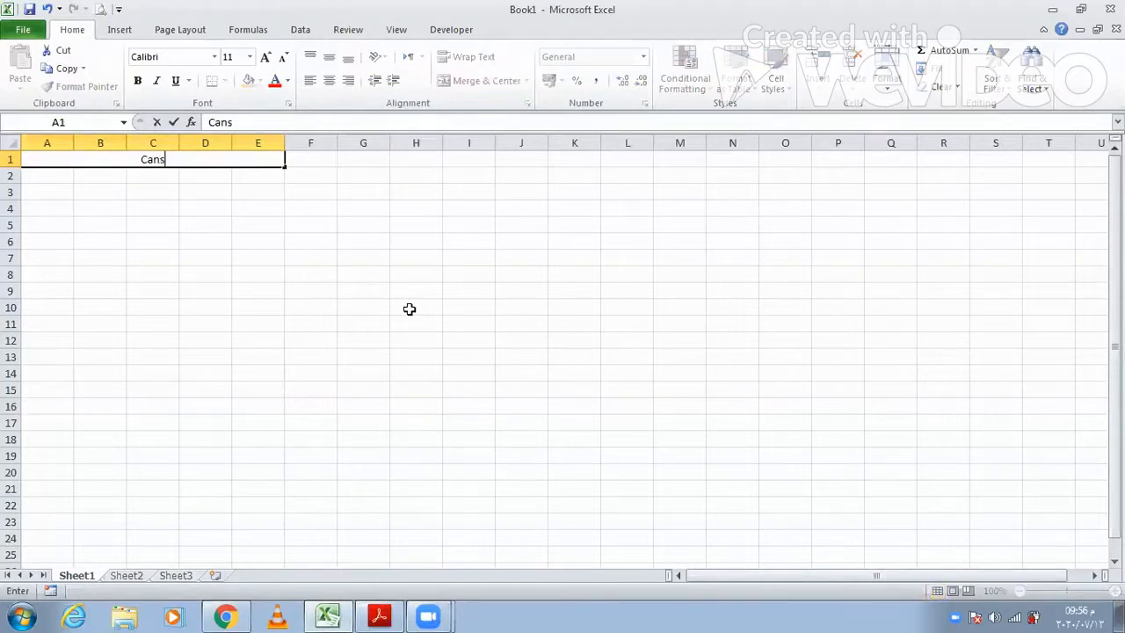
text(ai)
key(BackSpace)
text(ulim Pr)
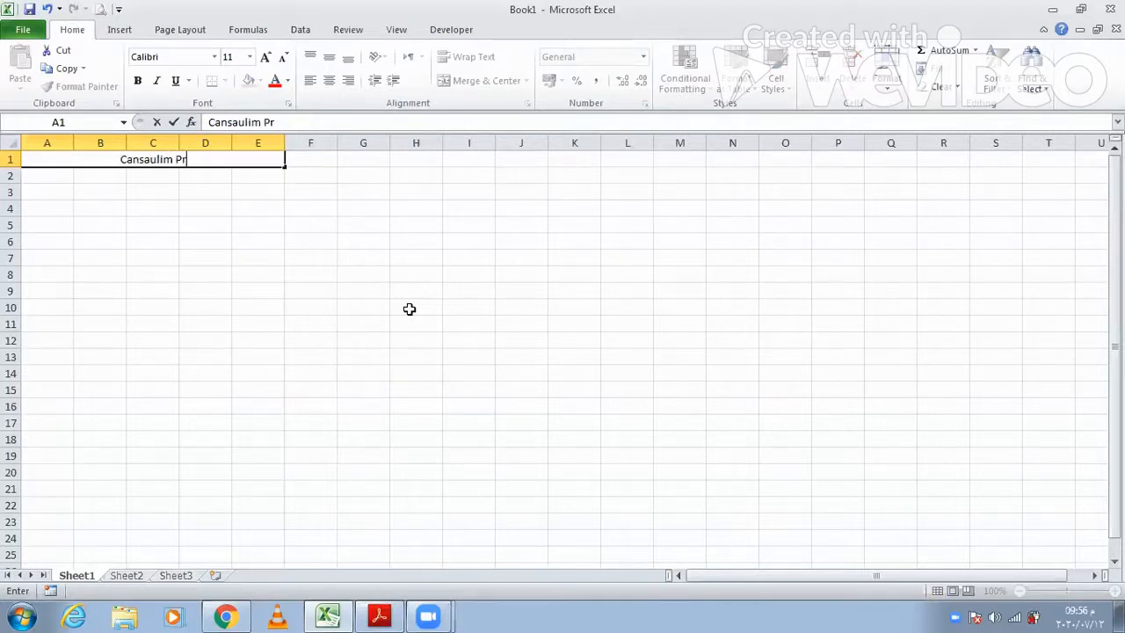
text(operties)
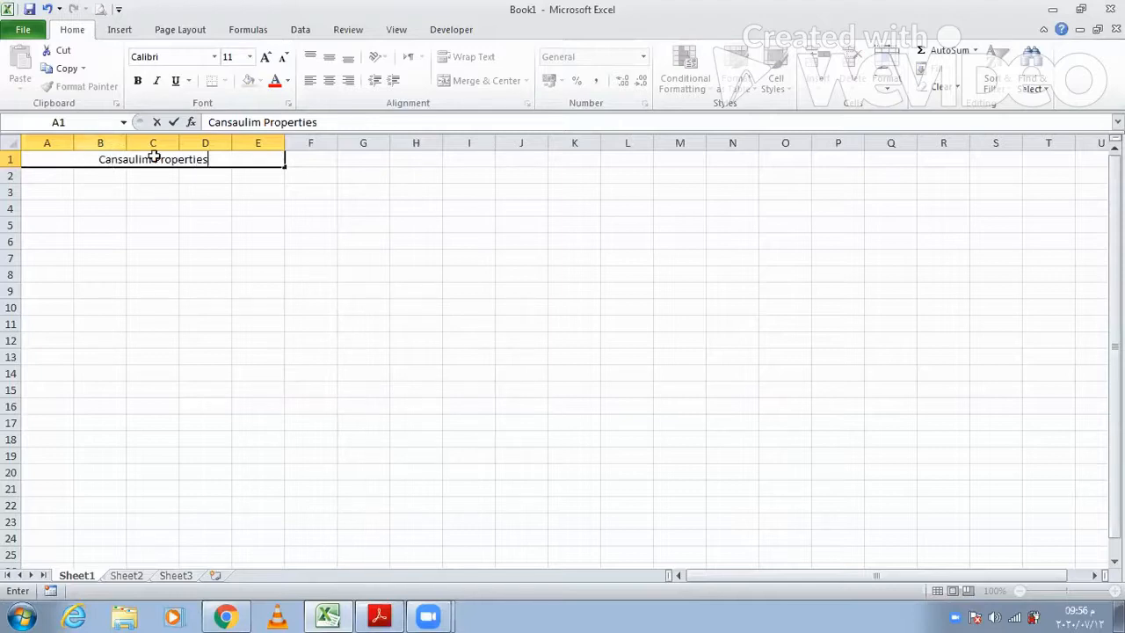
key(ctrl+Return)
click(288, 80)
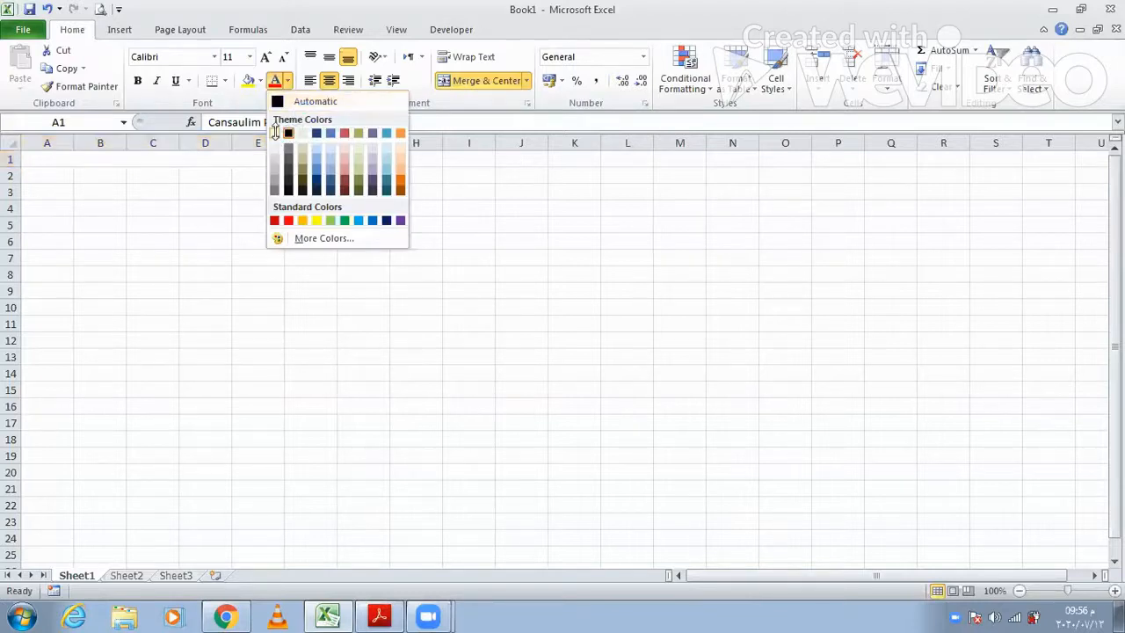
Make the Cansaulim Properties title white, size 24, on a black cell fill.
click(273, 133)
click(261, 80)
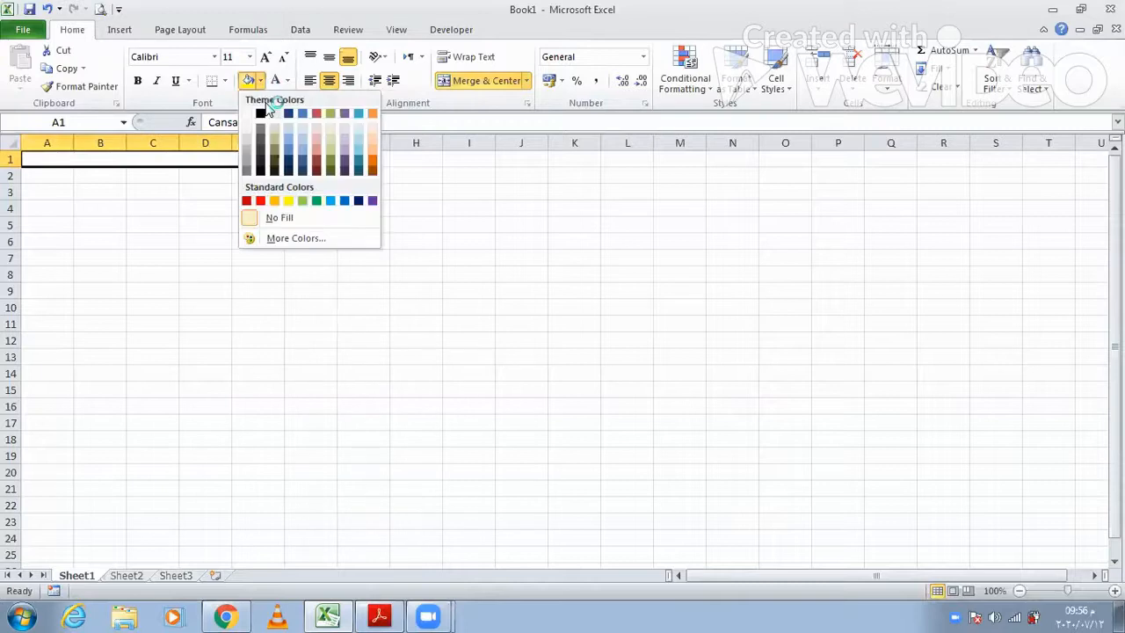
click(263, 114)
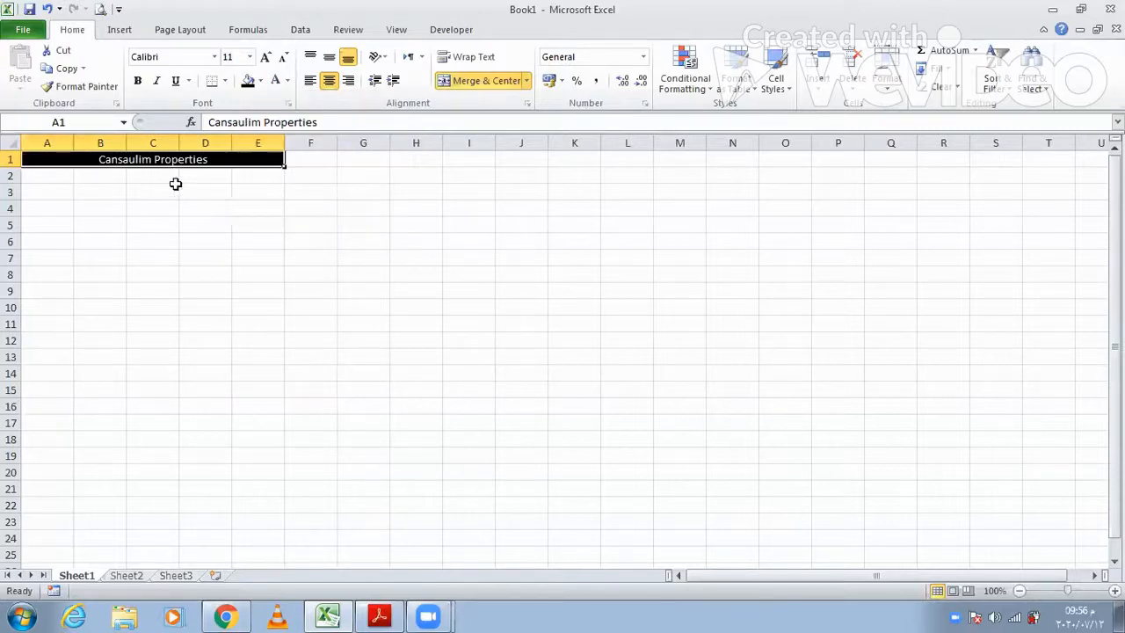
click(250, 58)
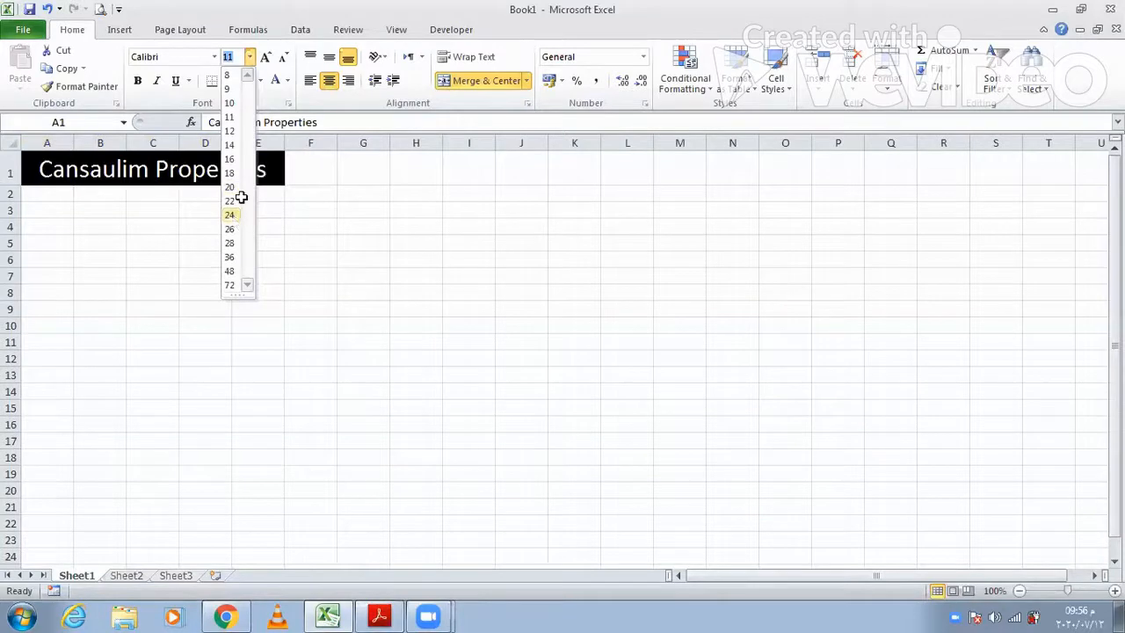
click(232, 217)
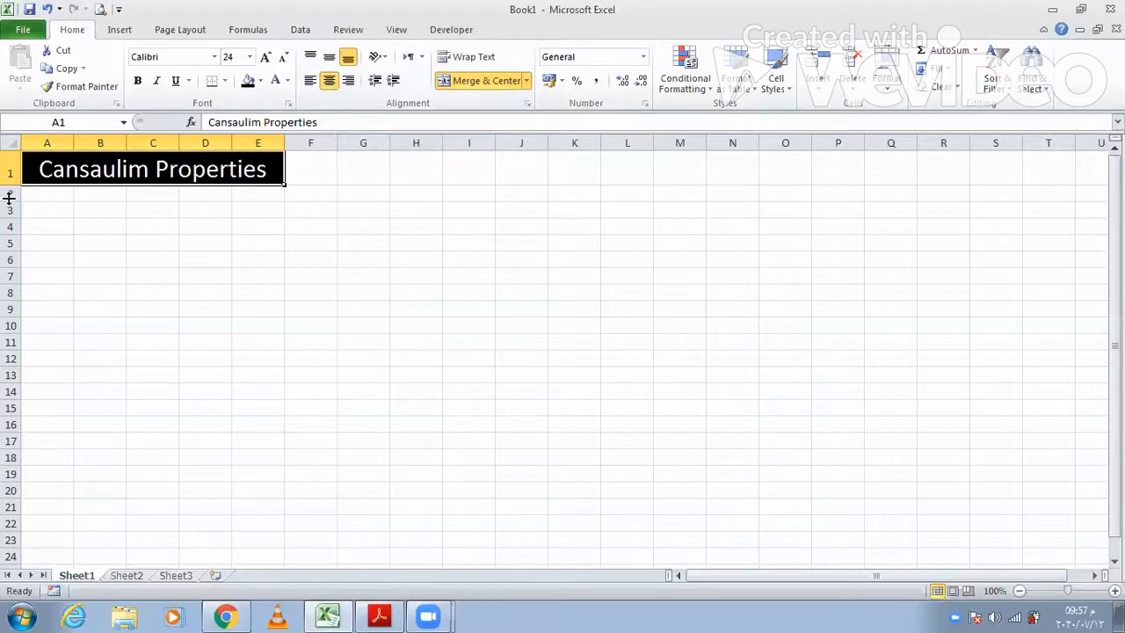
Shrink row 2 to a gap of about 9 pixels and enter 'Property ID' in A3.
drag(10, 198, 11, 187)
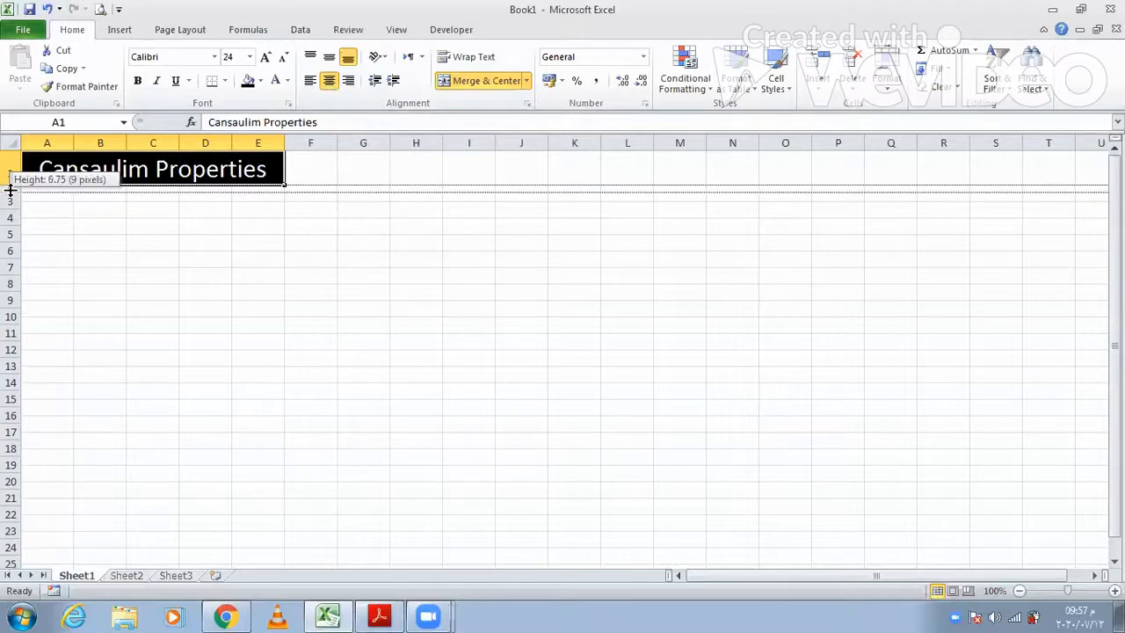
drag(11, 189, 11, 188)
click(29, 203)
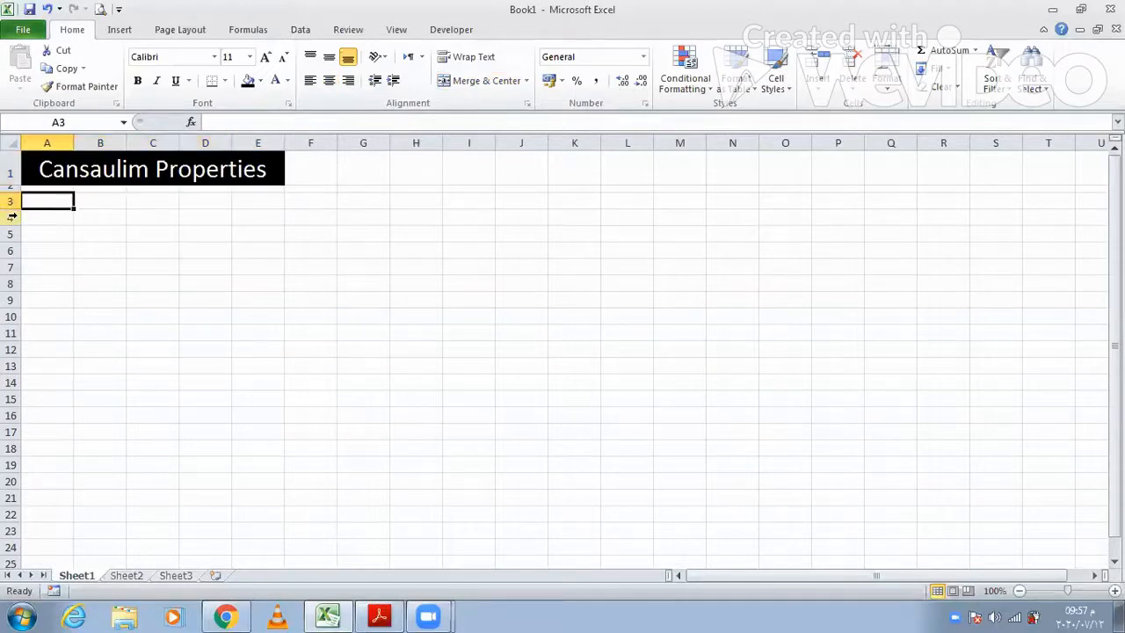
text(P)
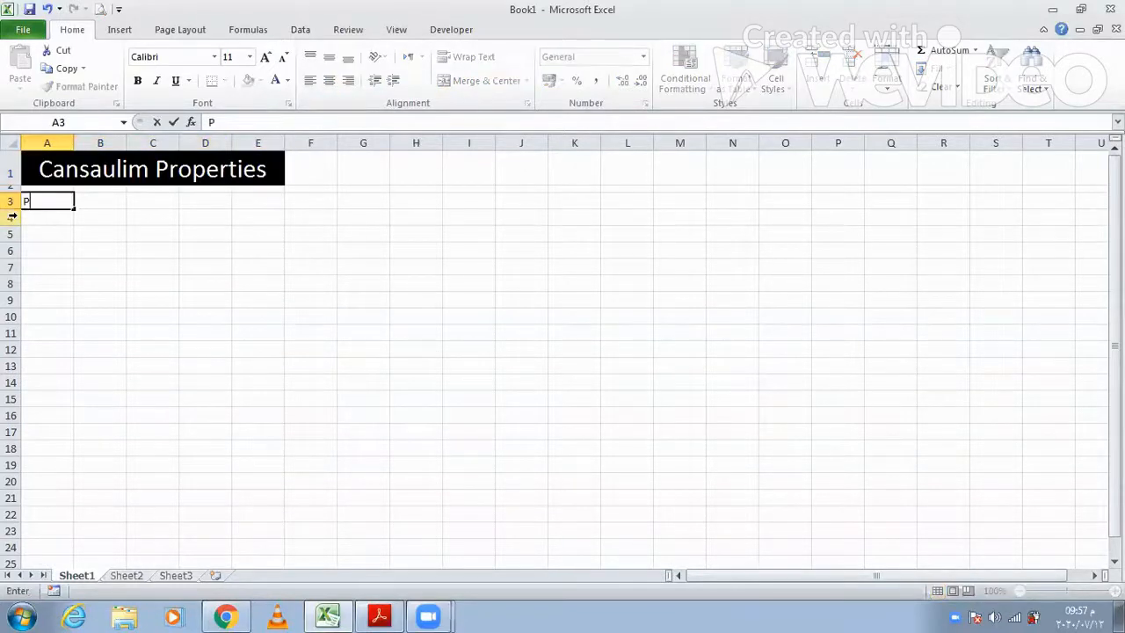
text(roperty)
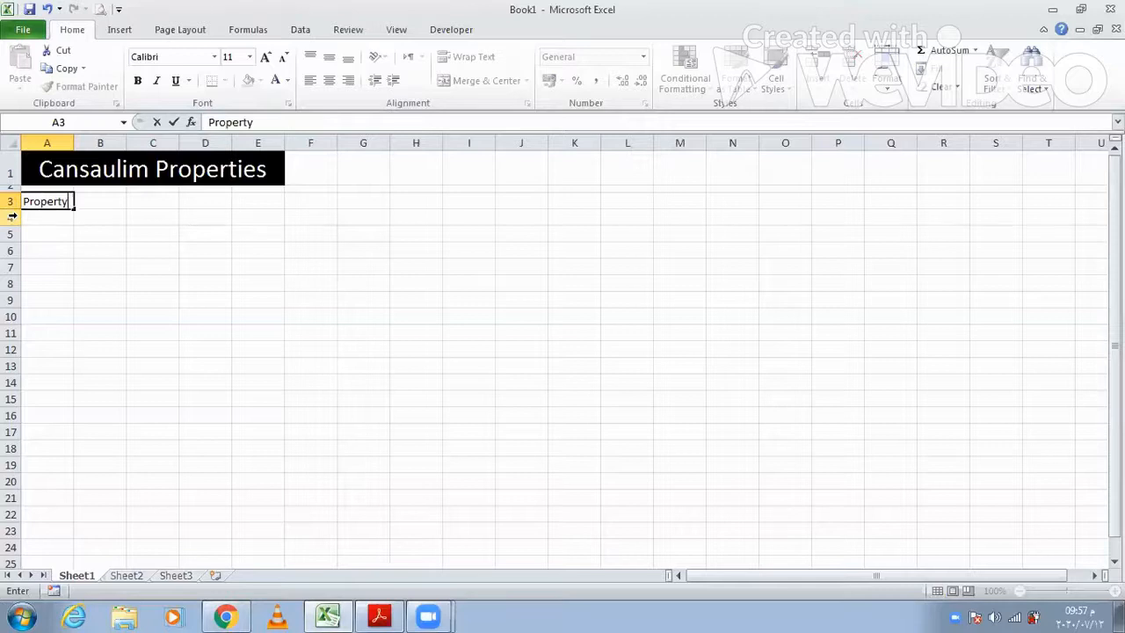
text( ID)
key(Tab)
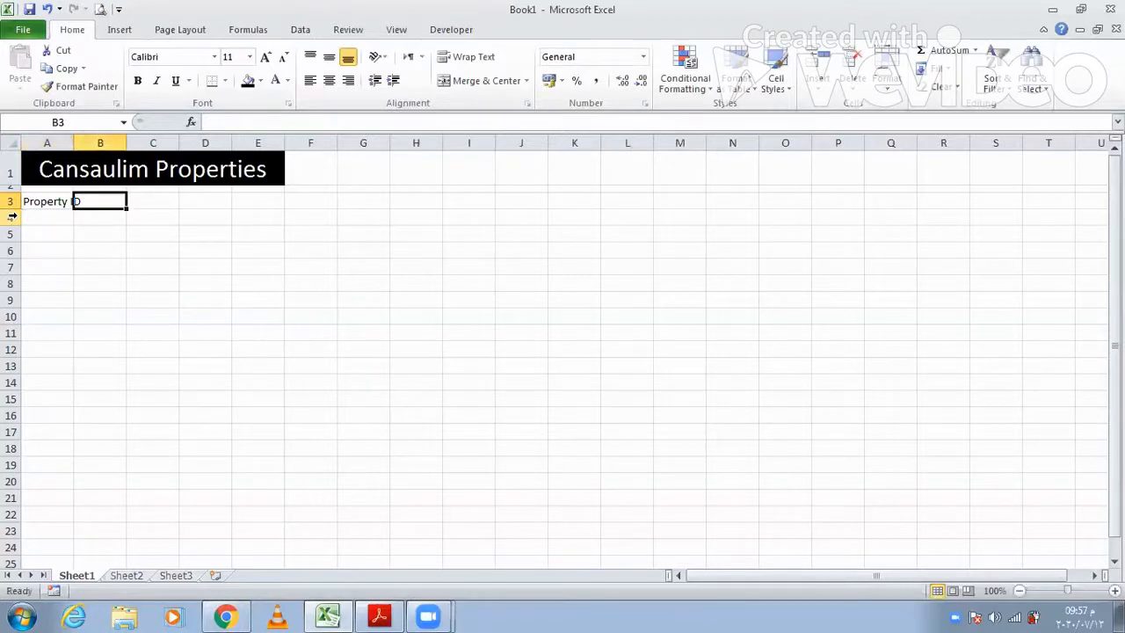
Enter the headings Location, Price, Distance in Km and Travel Cost in B3:E3.
text(Lo)
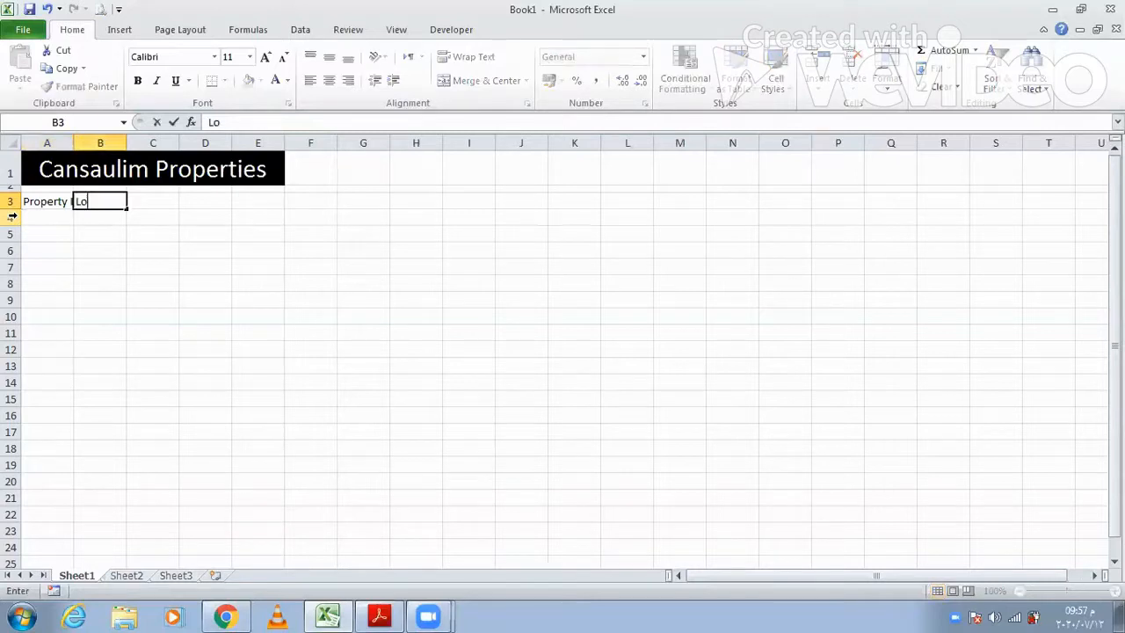
text(cation)
click(379, 615)
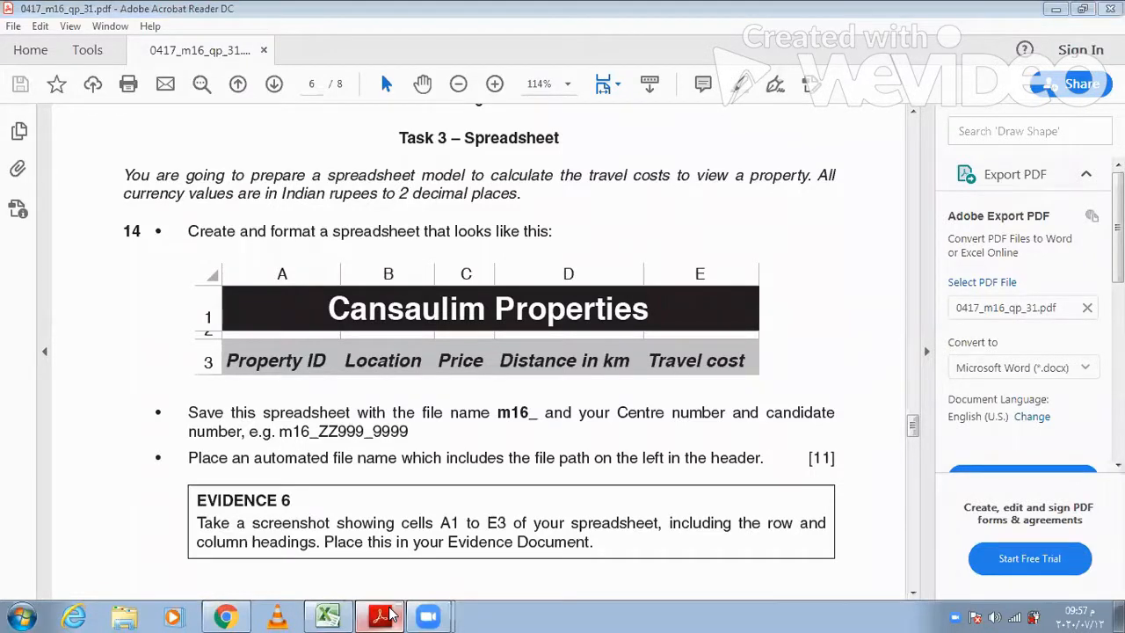
key(alt+Tab)
key(Tab)
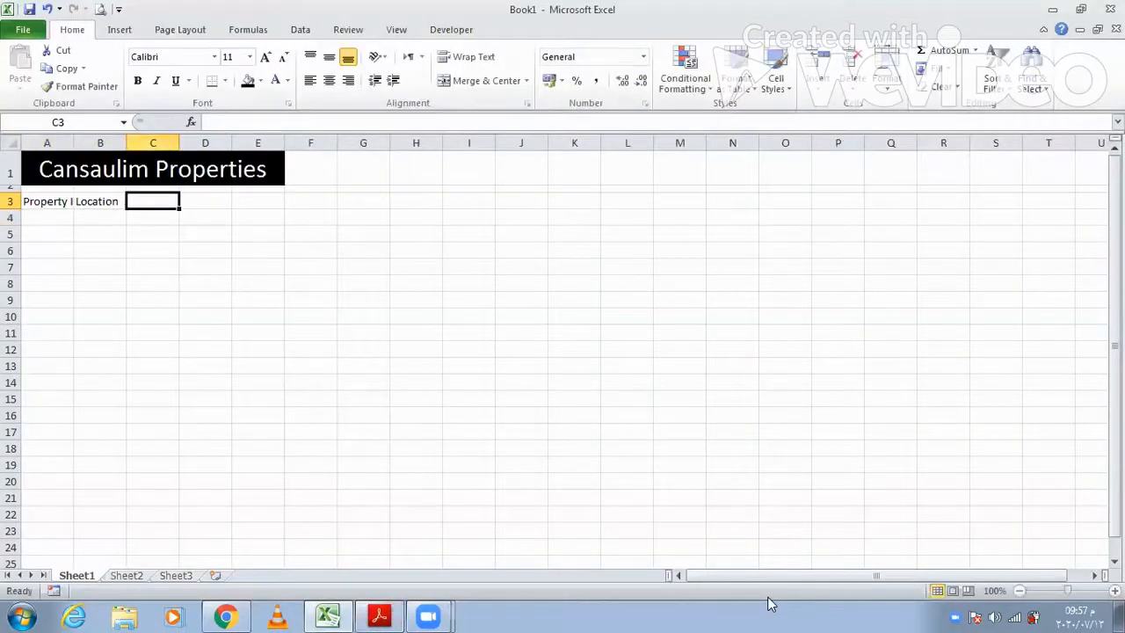
text(Price)
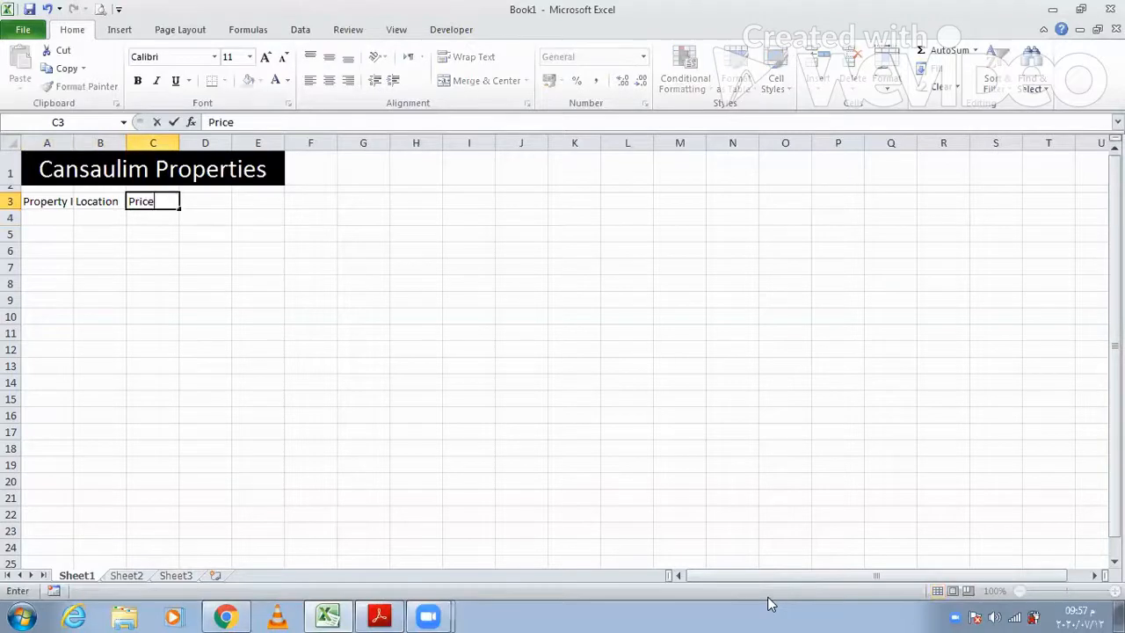
key(Tab)
text(Dis)
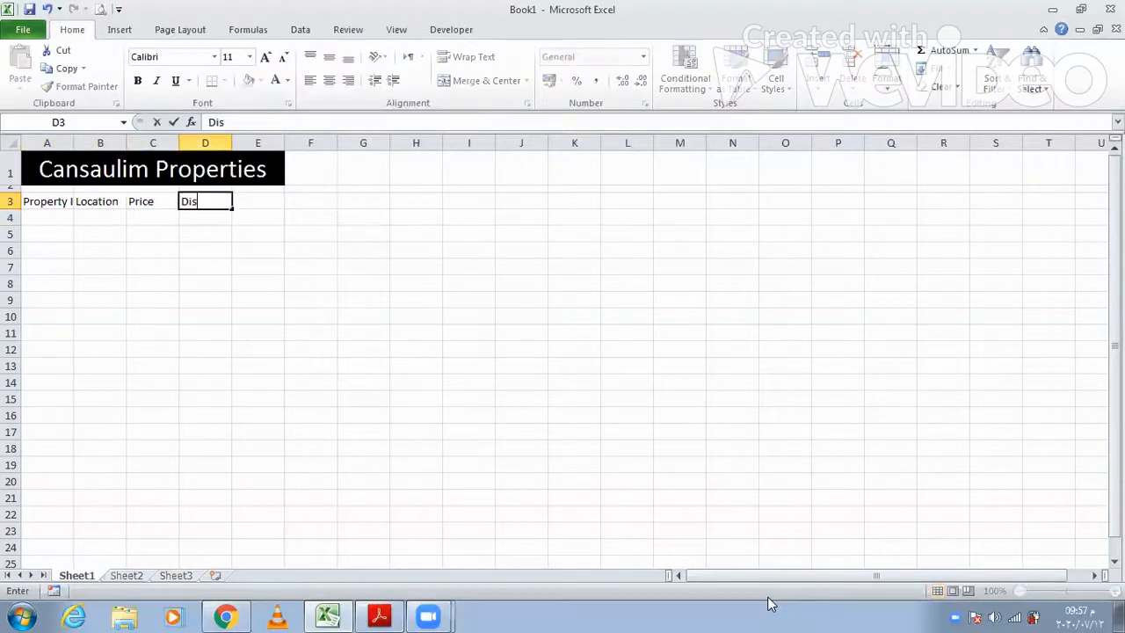
text(tance in Km)
key(Tab)
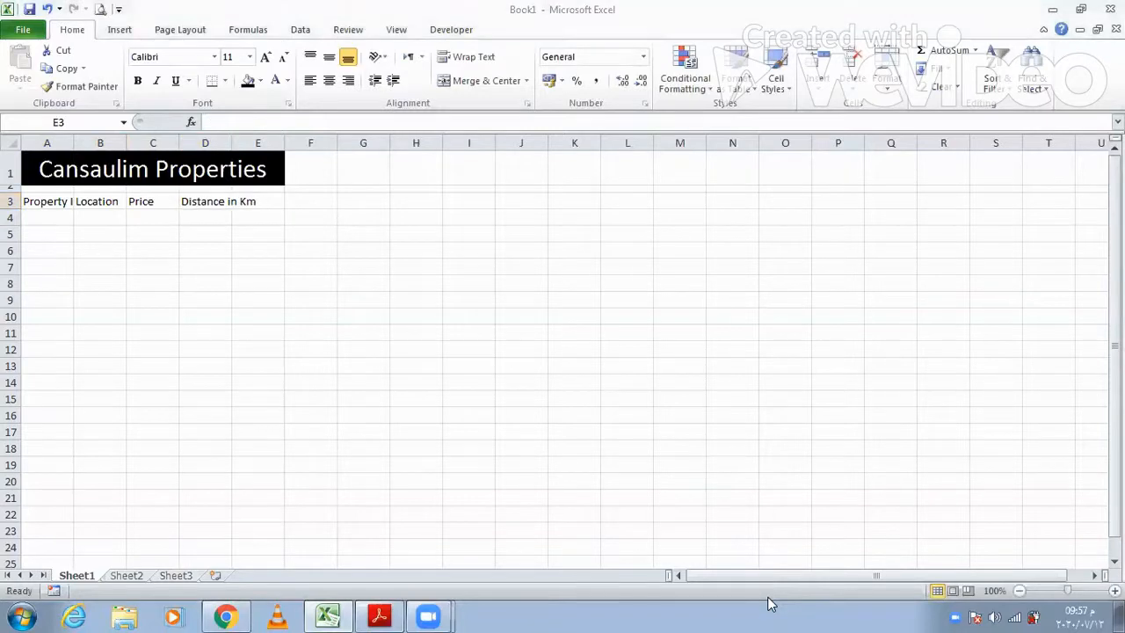
key(alt+Tab)
key(alt+Tab)
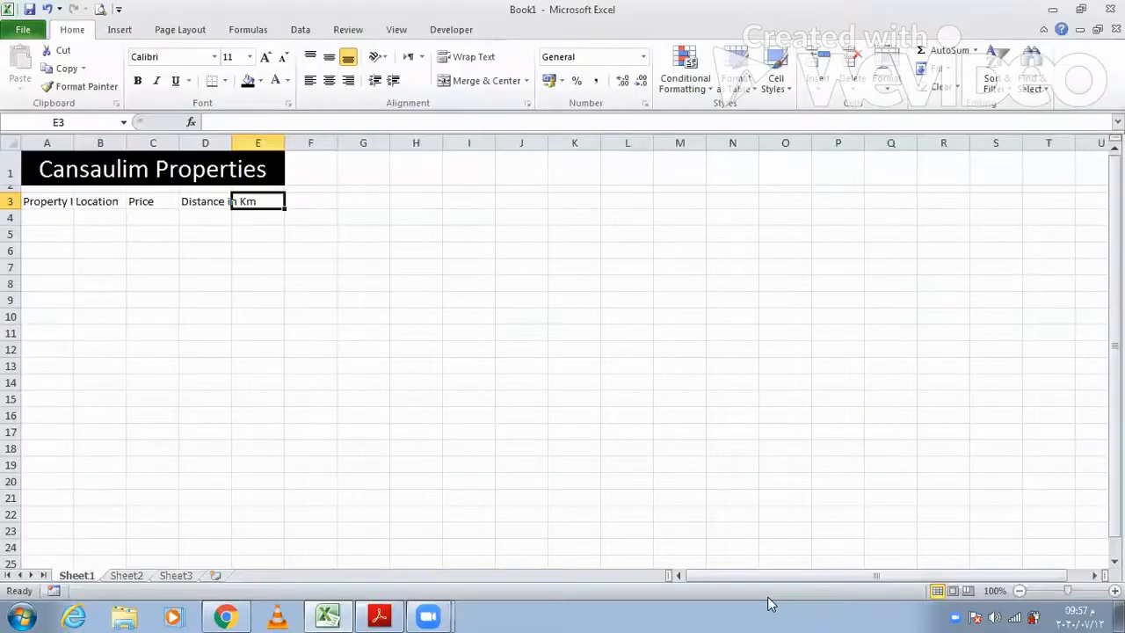
text(Trac)
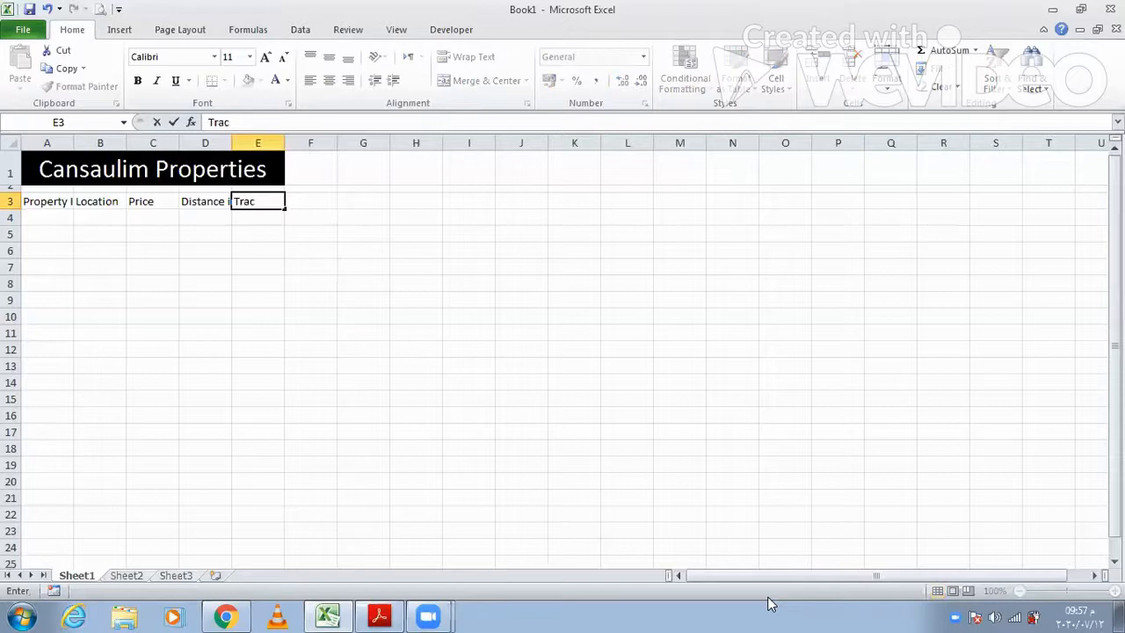
key(BackSpace)
text(vel Cost)
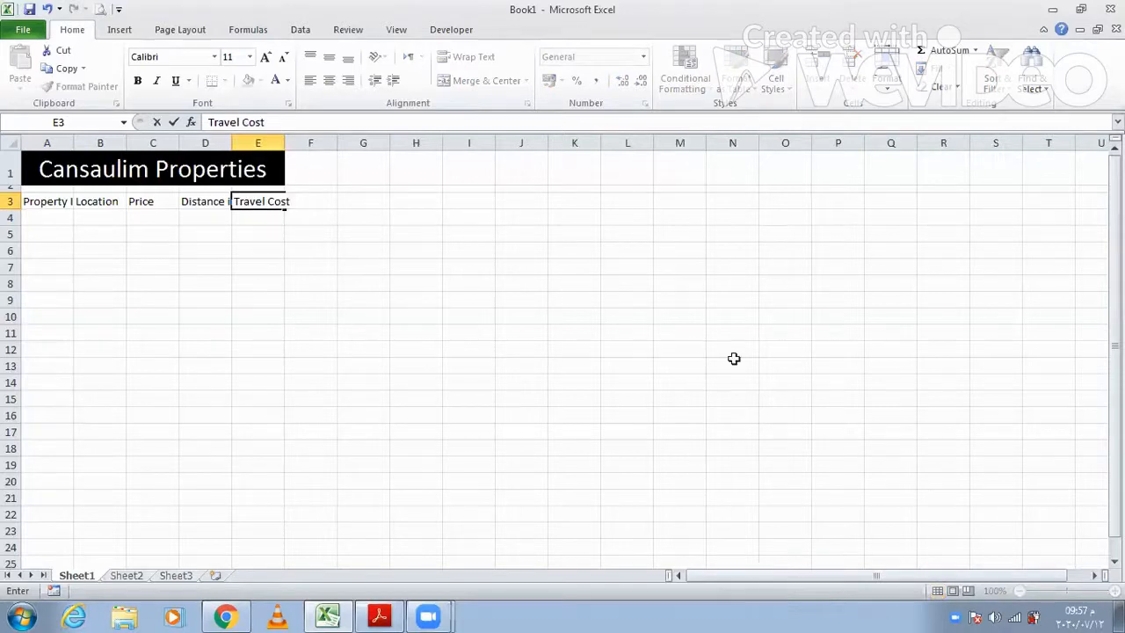
click(131, 264)
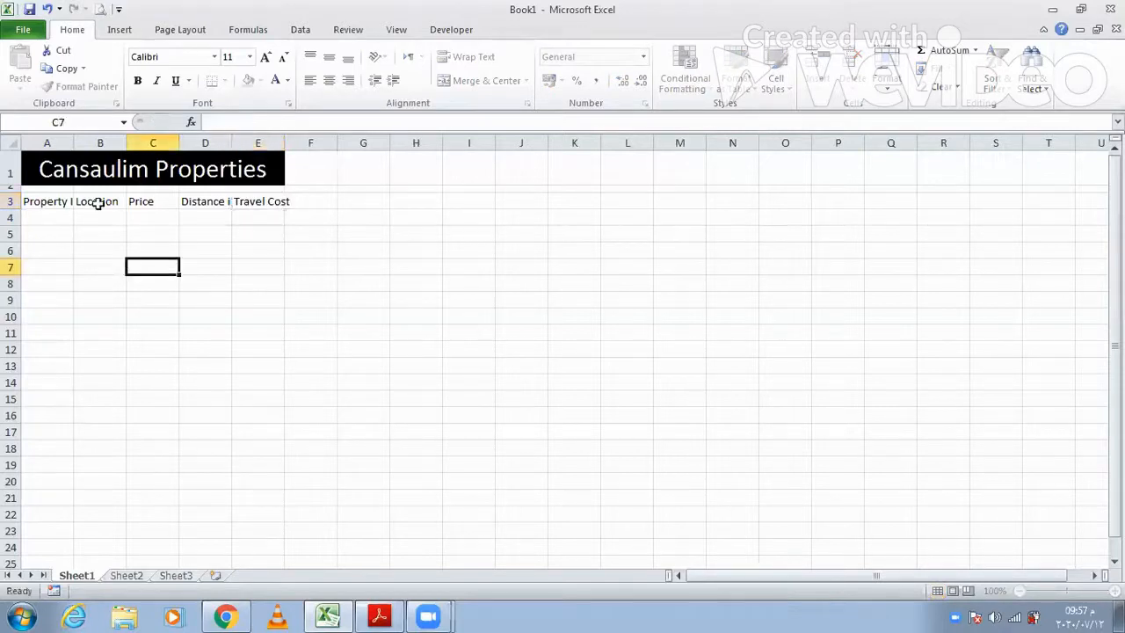
AutoFit columns A, D and E to their headings, then select the headings in A3:E3.
double_click(73, 145)
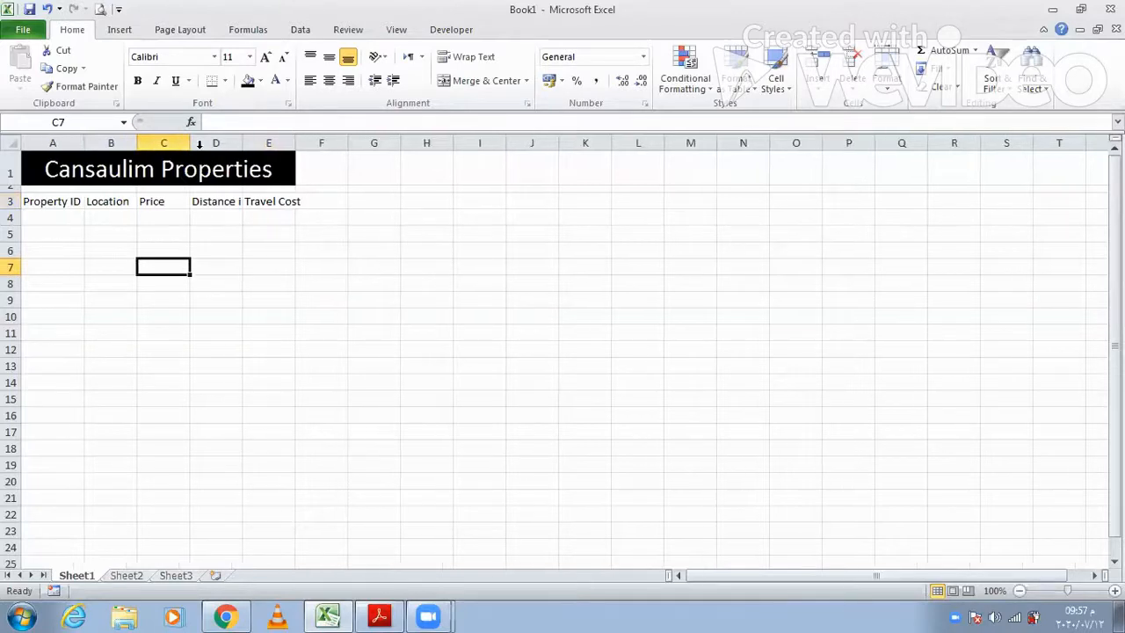
double_click(241, 142)
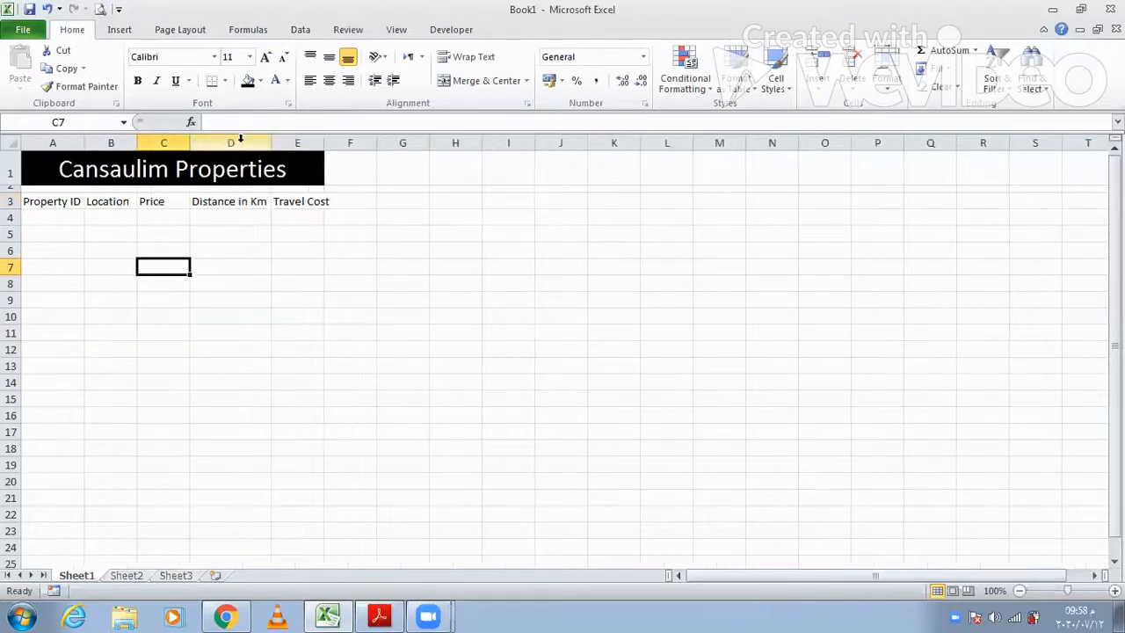
double_click(325, 143)
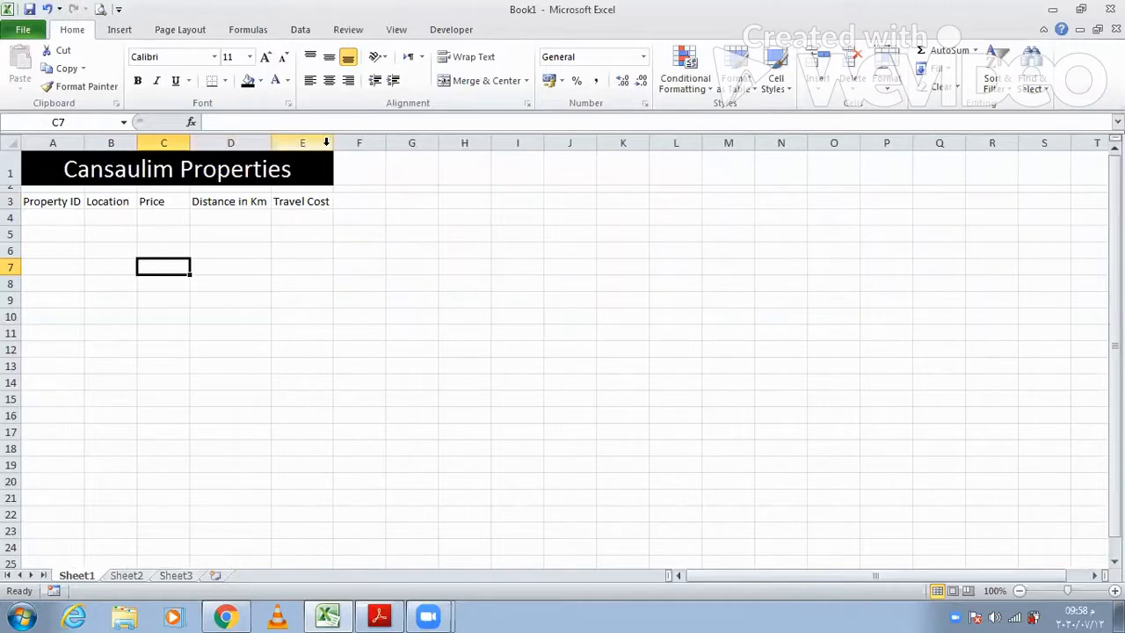
click(380, 614)
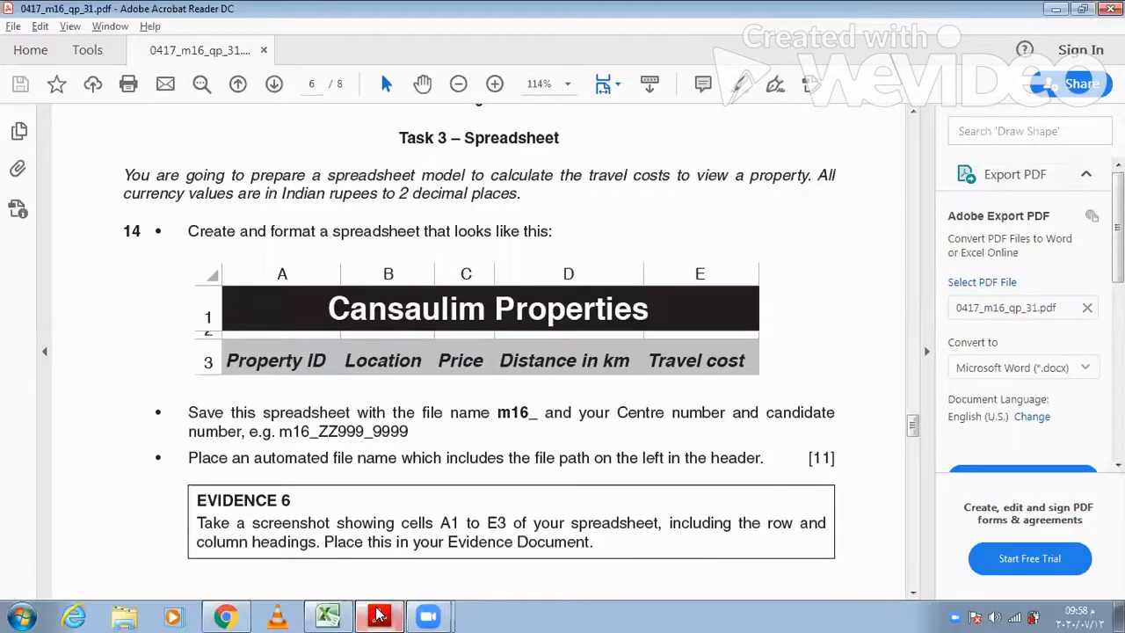
click(327, 615)
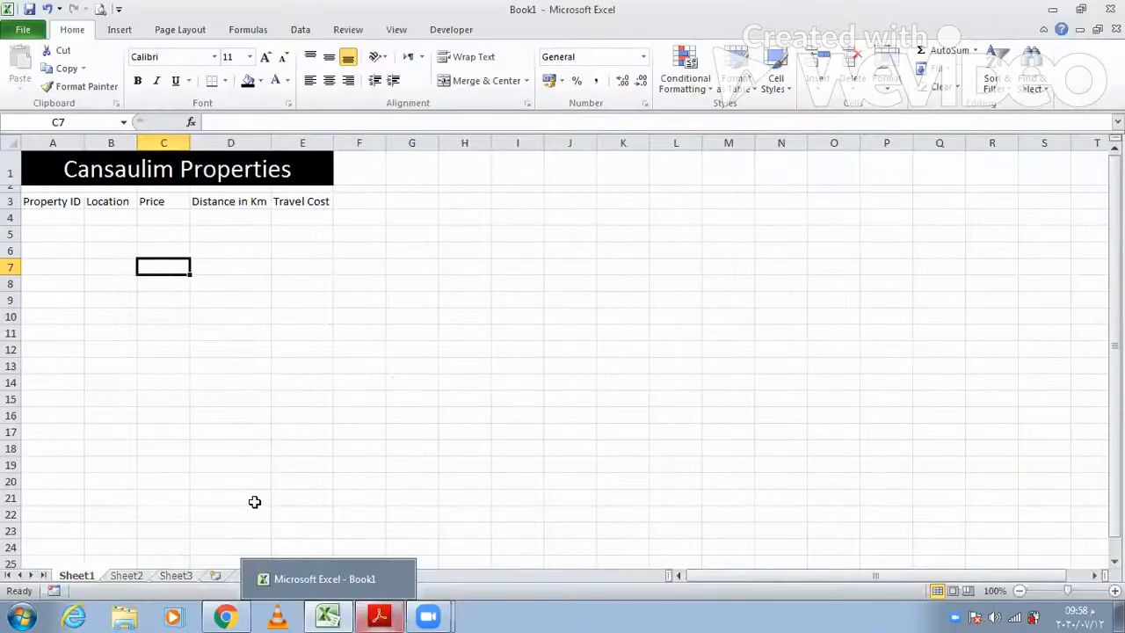
click(369, 612)
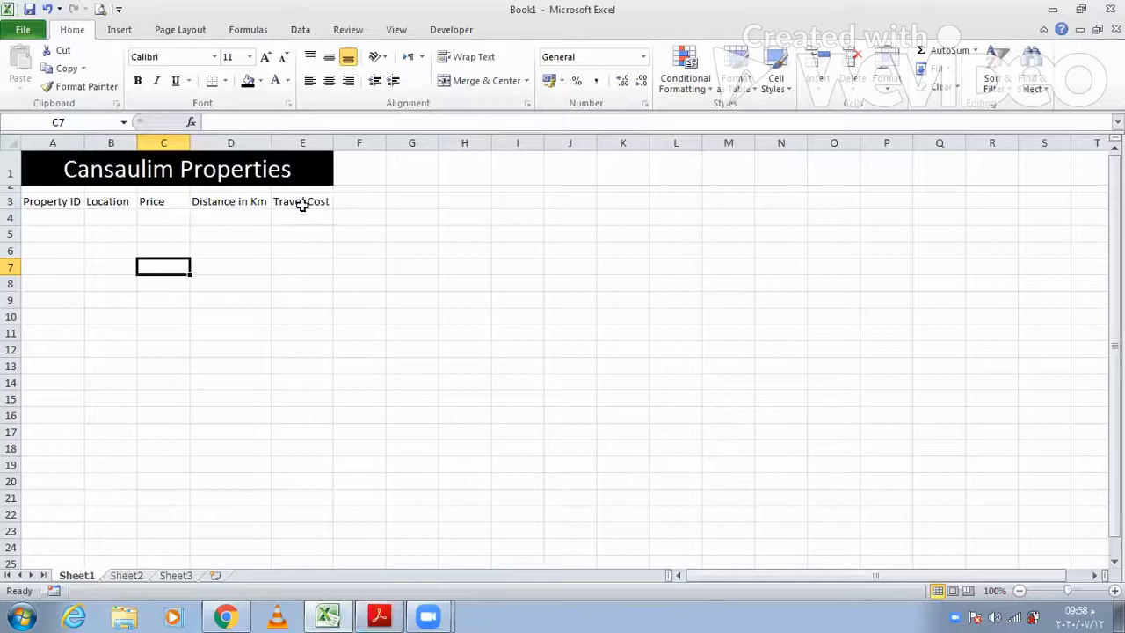
drag(303, 205, 55, 202)
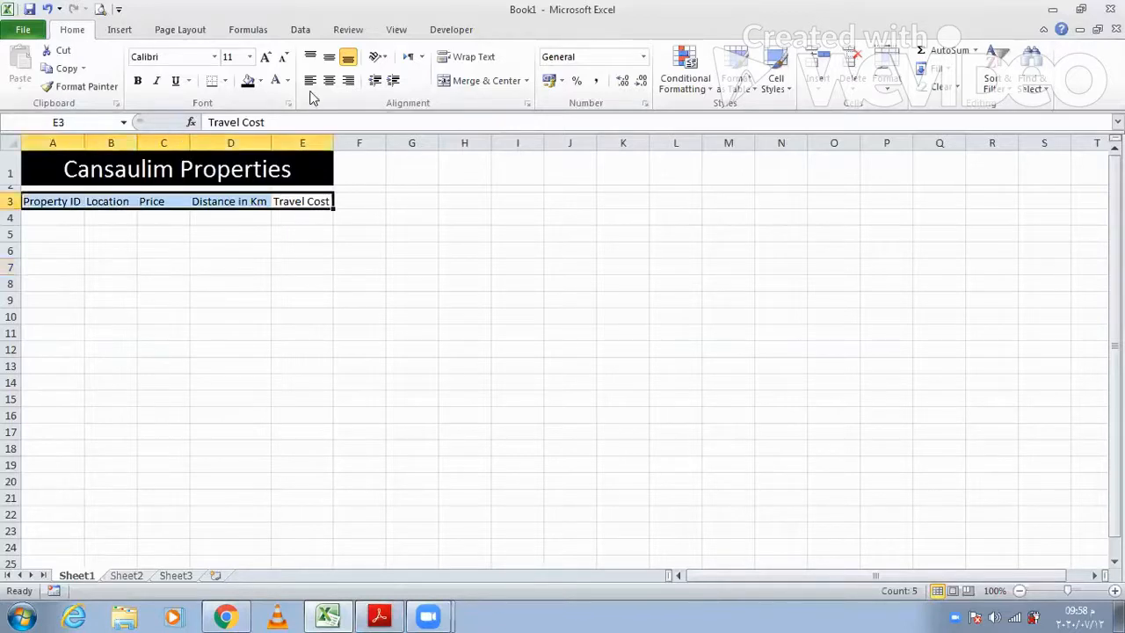
Make the A3:E3 headings italic, left-aligned and shaded grey.
key(ctrl+i)
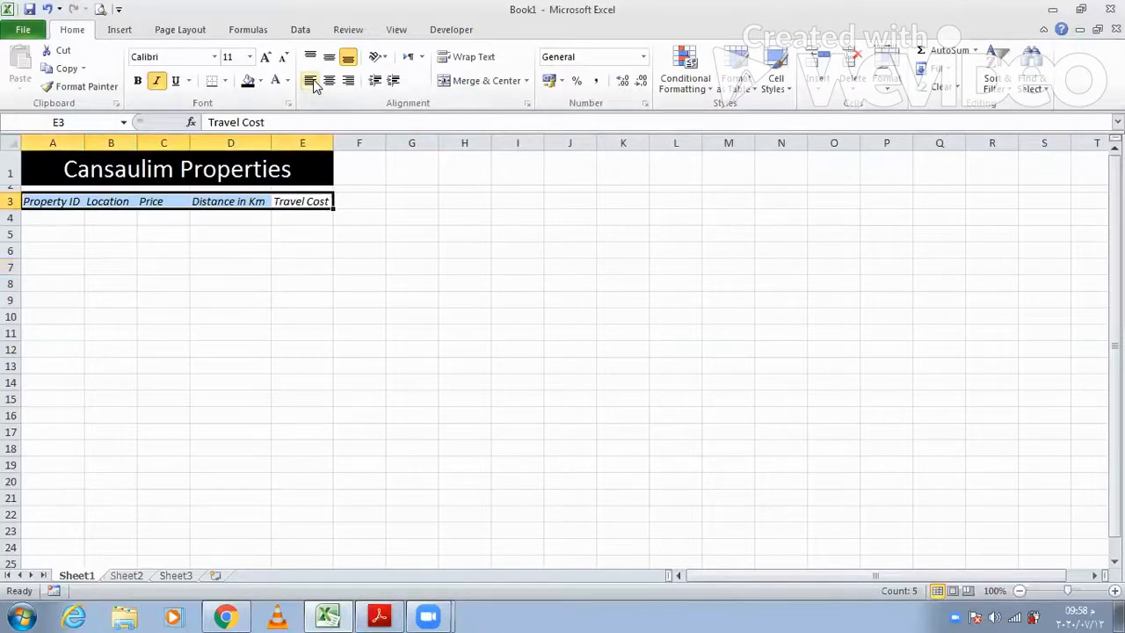
click(311, 81)
key(Tab)
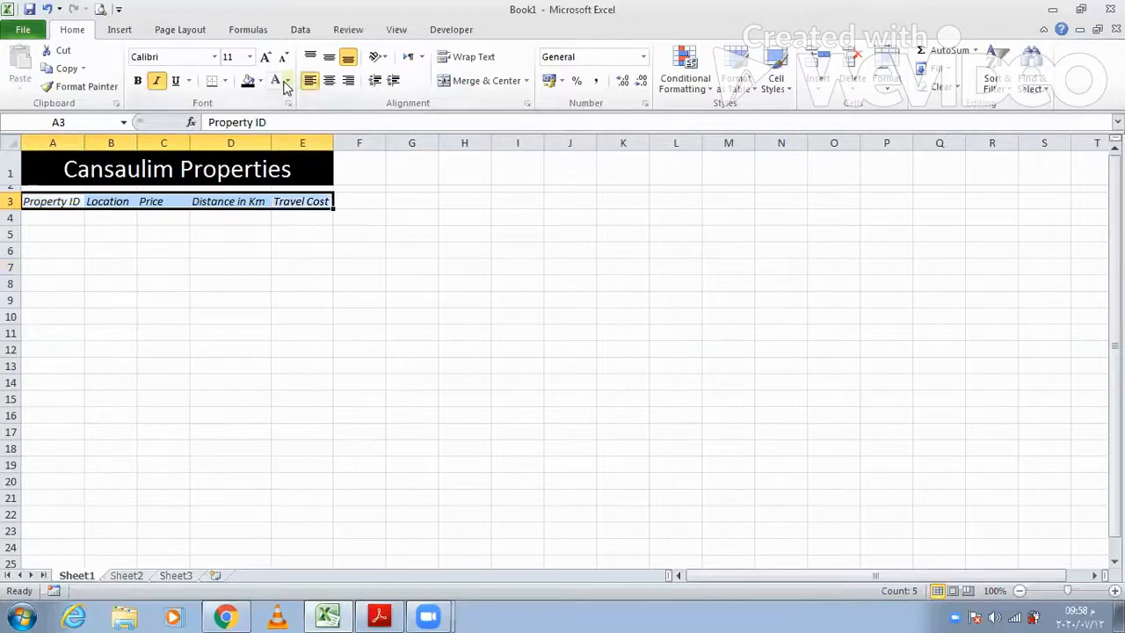
click(260, 81)
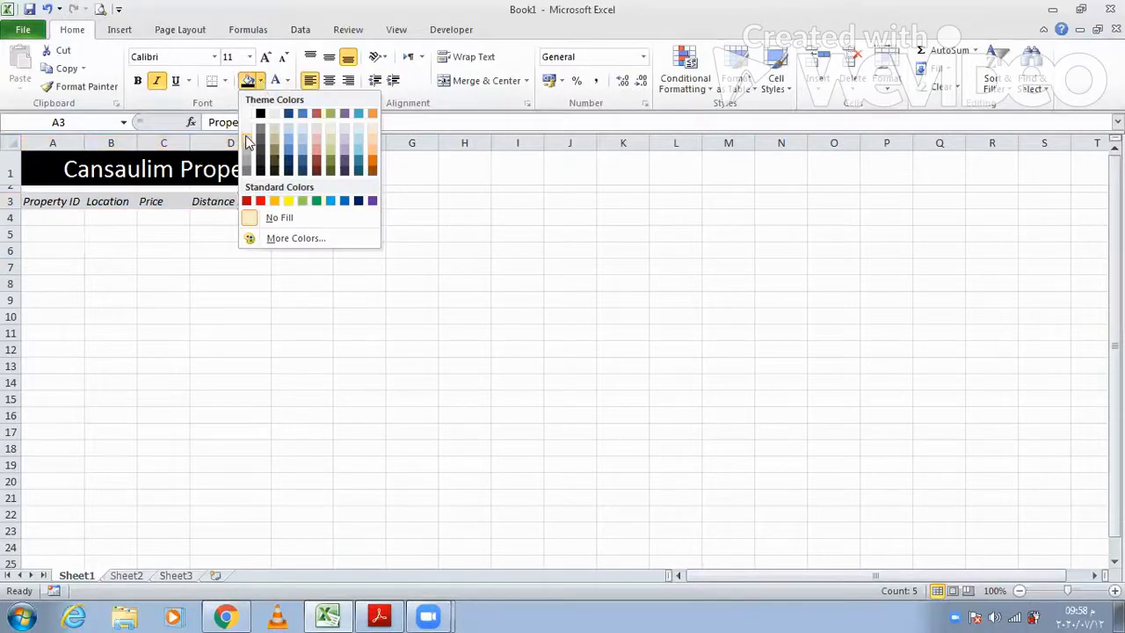
click(322, 377)
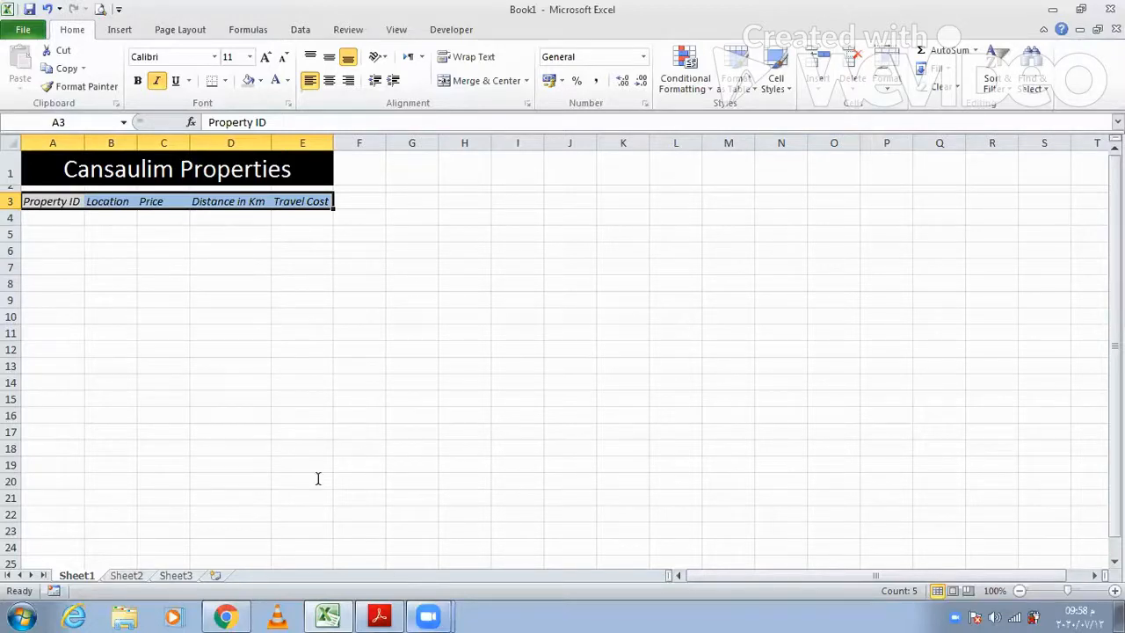
key(alt+Tab)
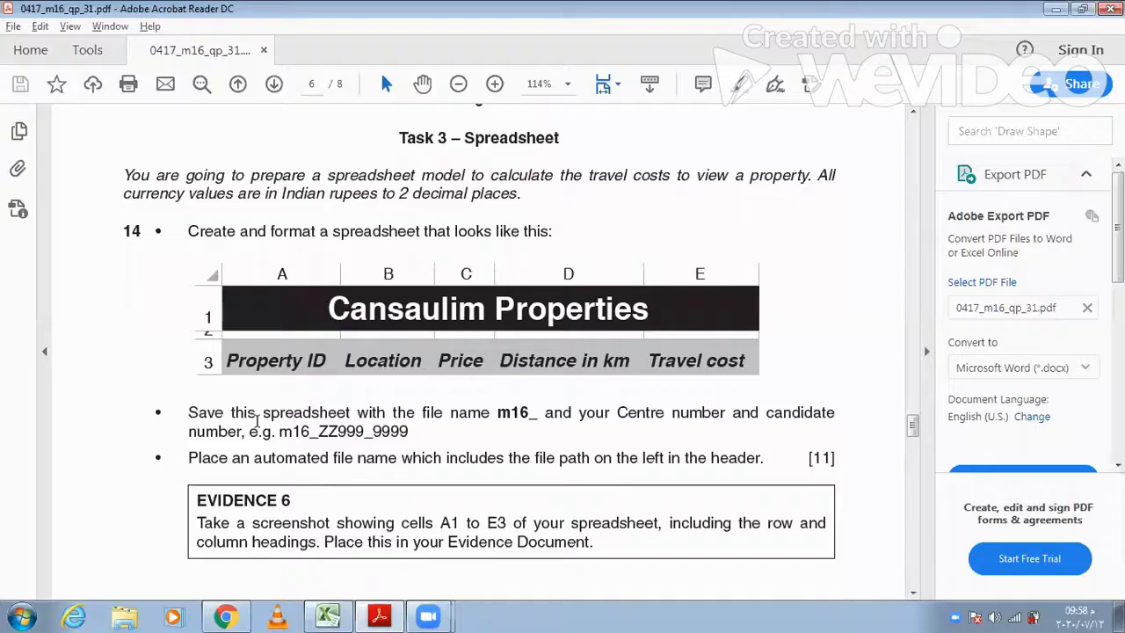
click(392, 614)
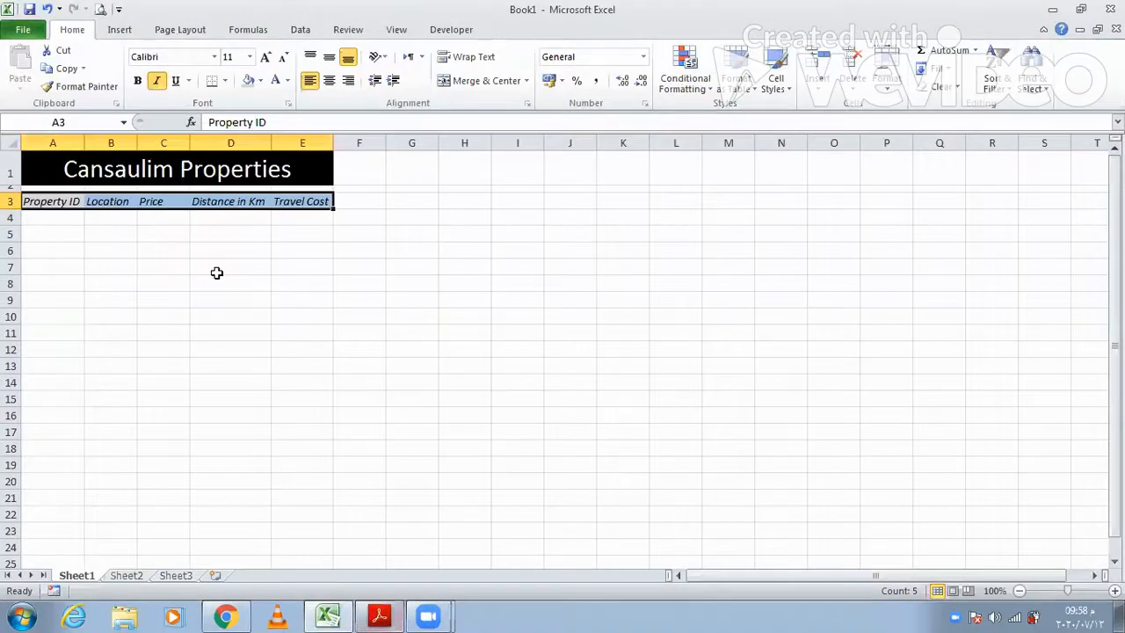
click(33, 30)
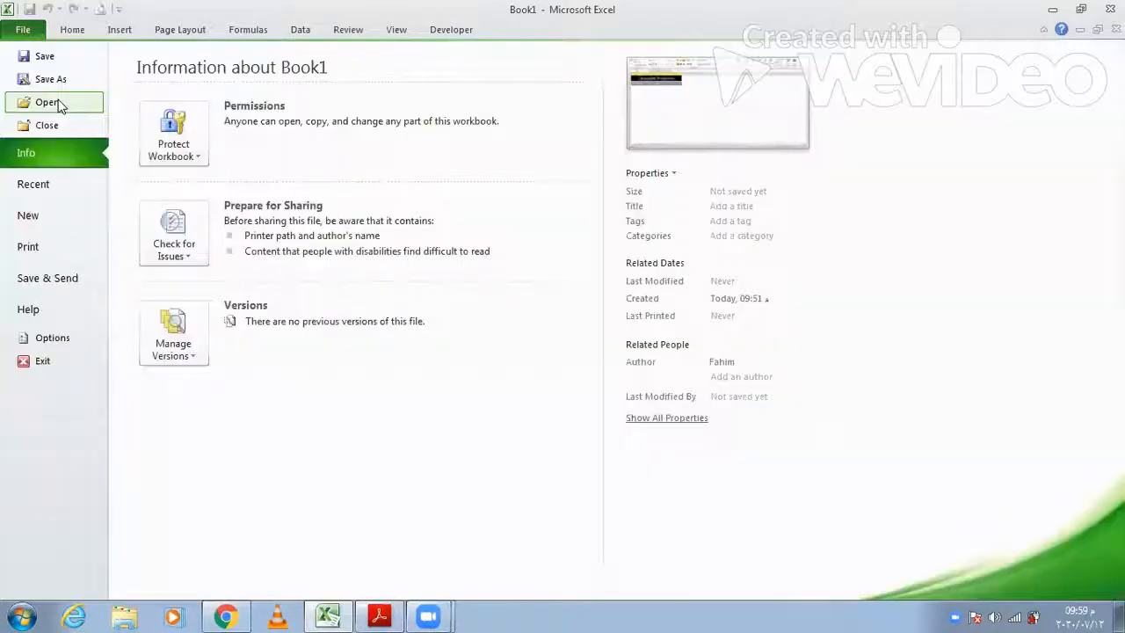
Save the workbook as m16_pk234_0297 in the Desktop's m16_html folder.
key(ctrl+s)
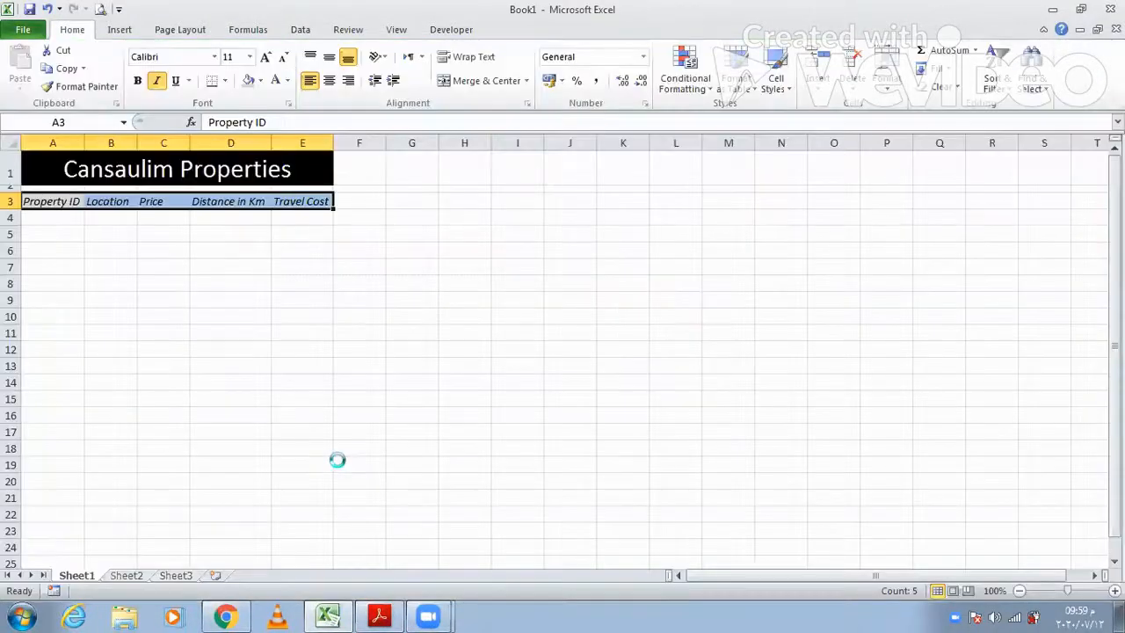
text(m)
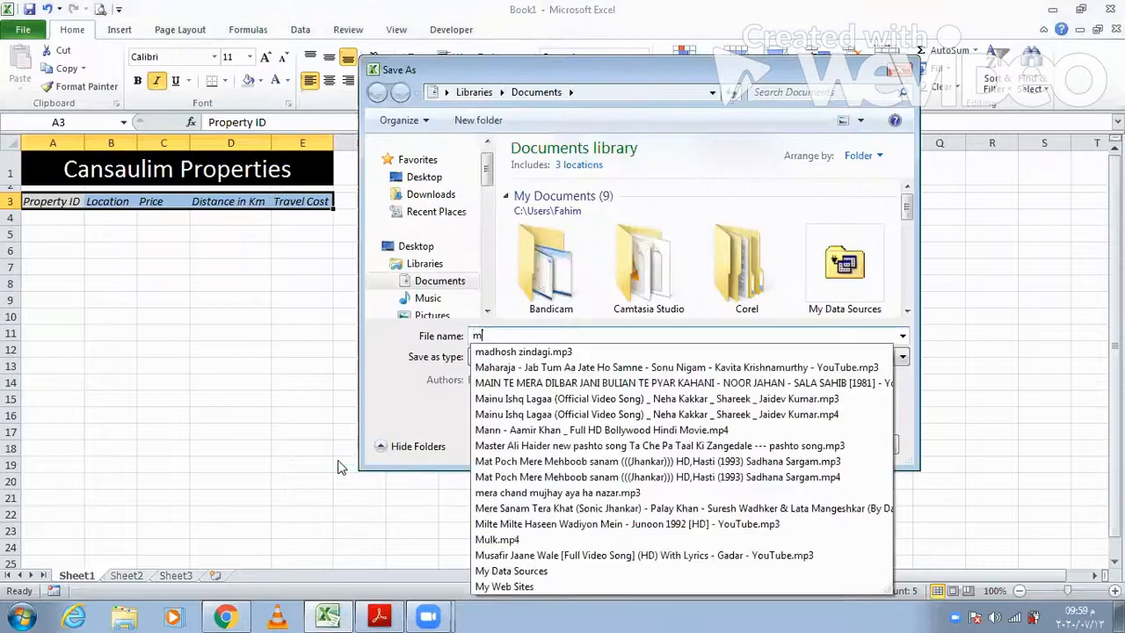
text(16)
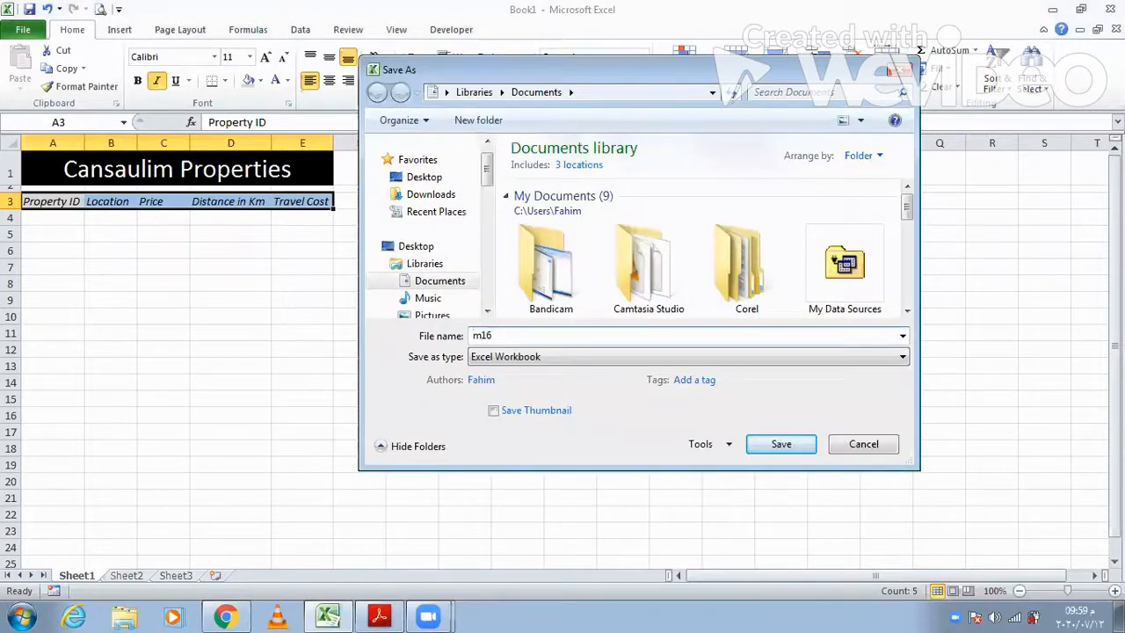
text(_pk234_0297)
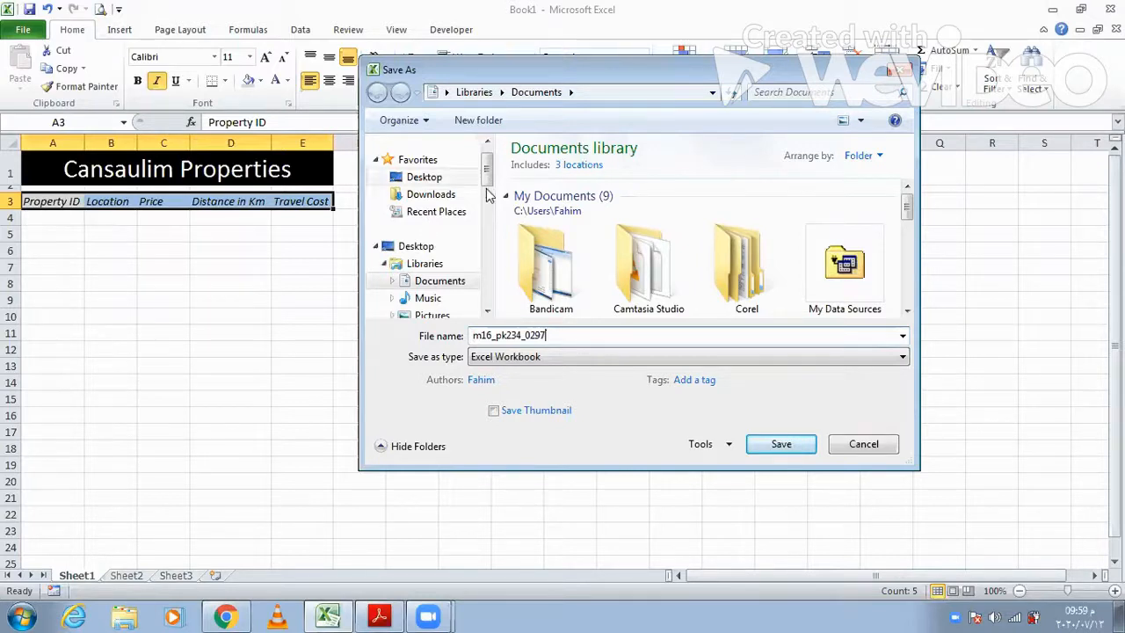
scroll(444, 155, down, 2)
scroll(444, 156, down, 1)
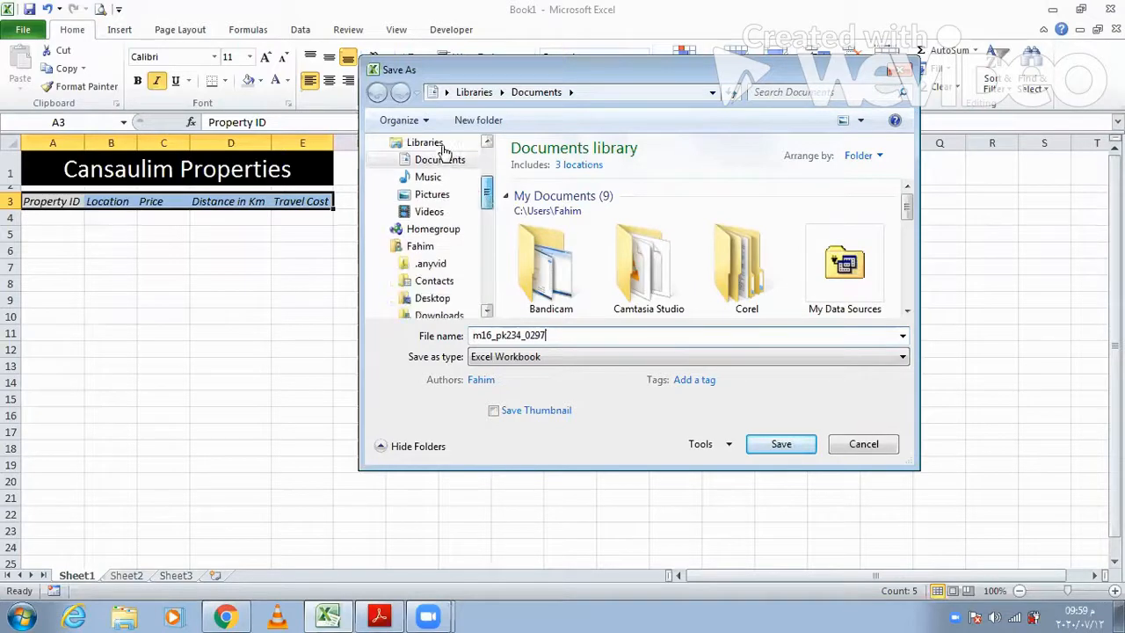
scroll(444, 151, up, 3)
click(440, 144)
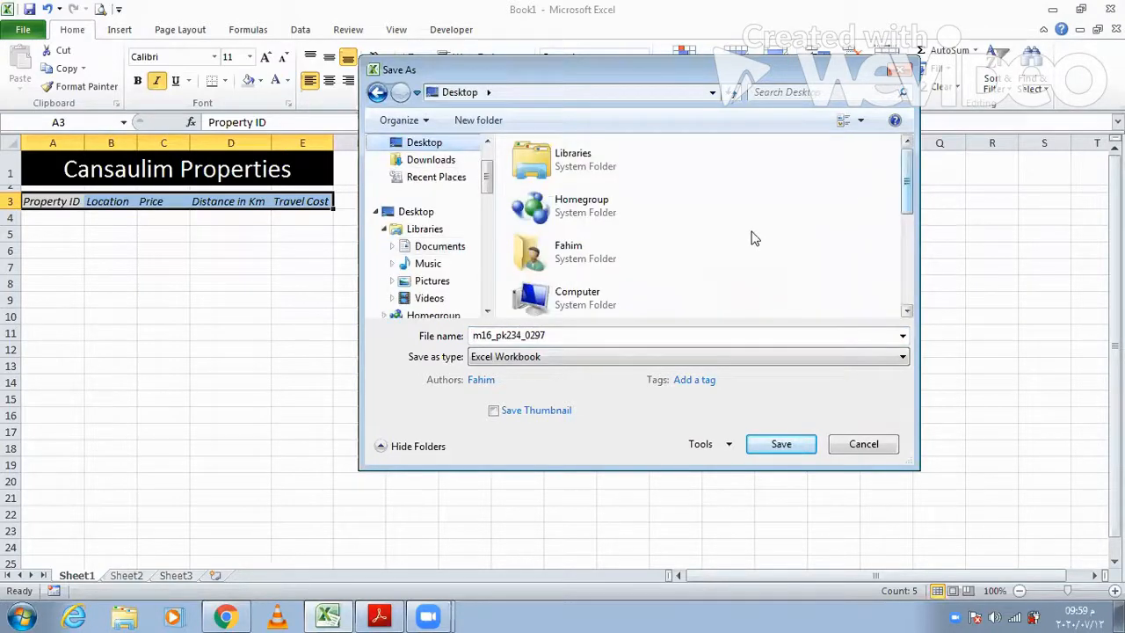
scroll(751, 237, down, 2)
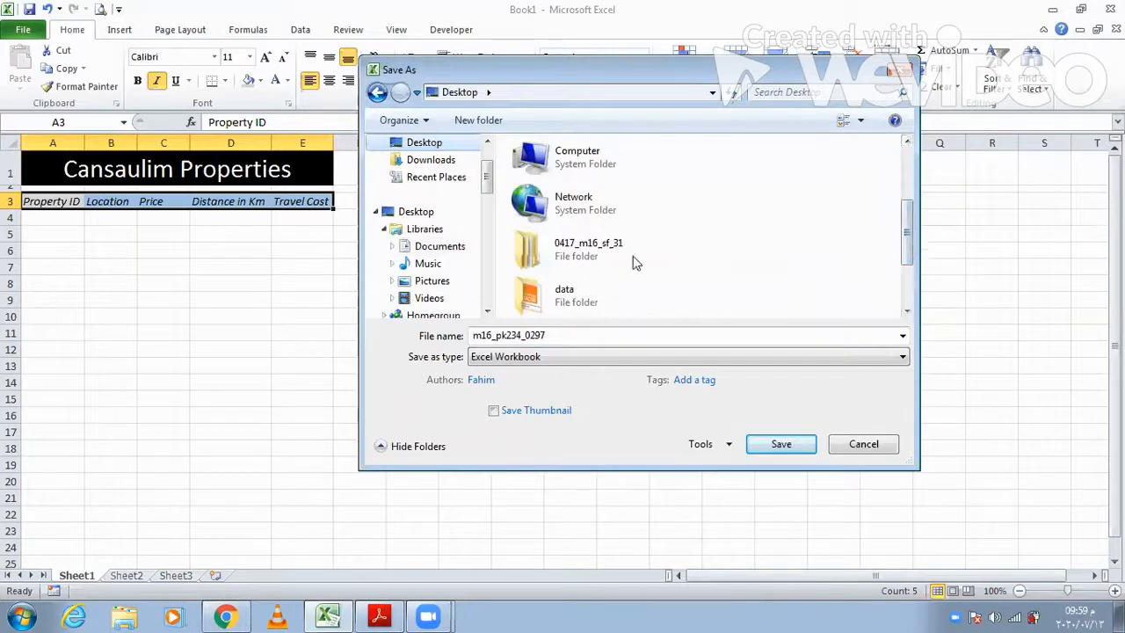
scroll(636, 262, down, 2)
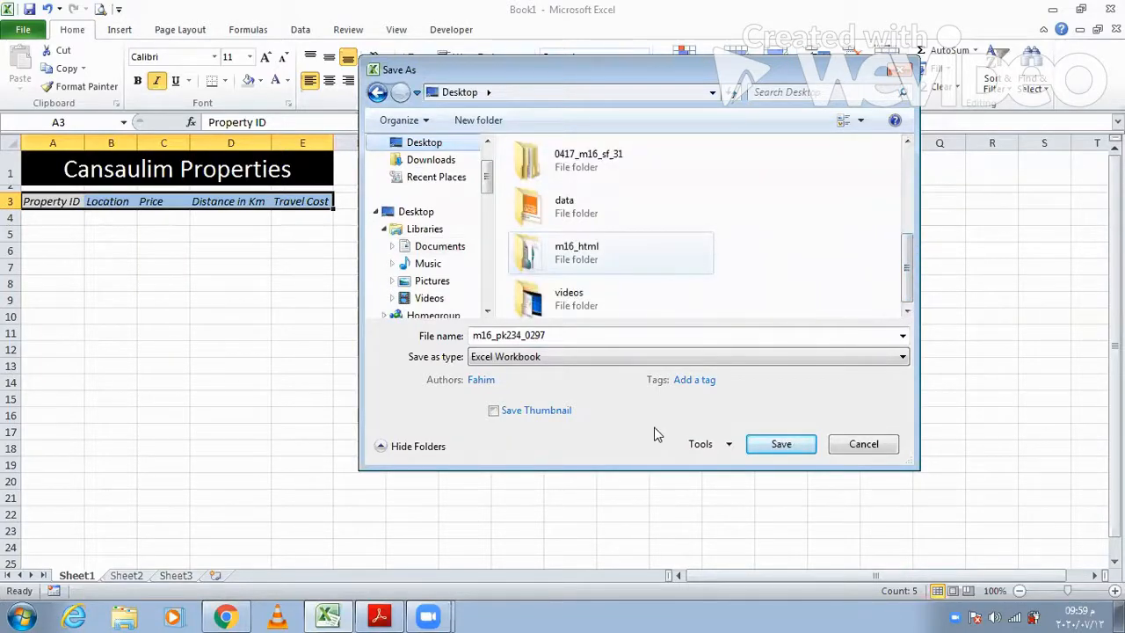
click(779, 444)
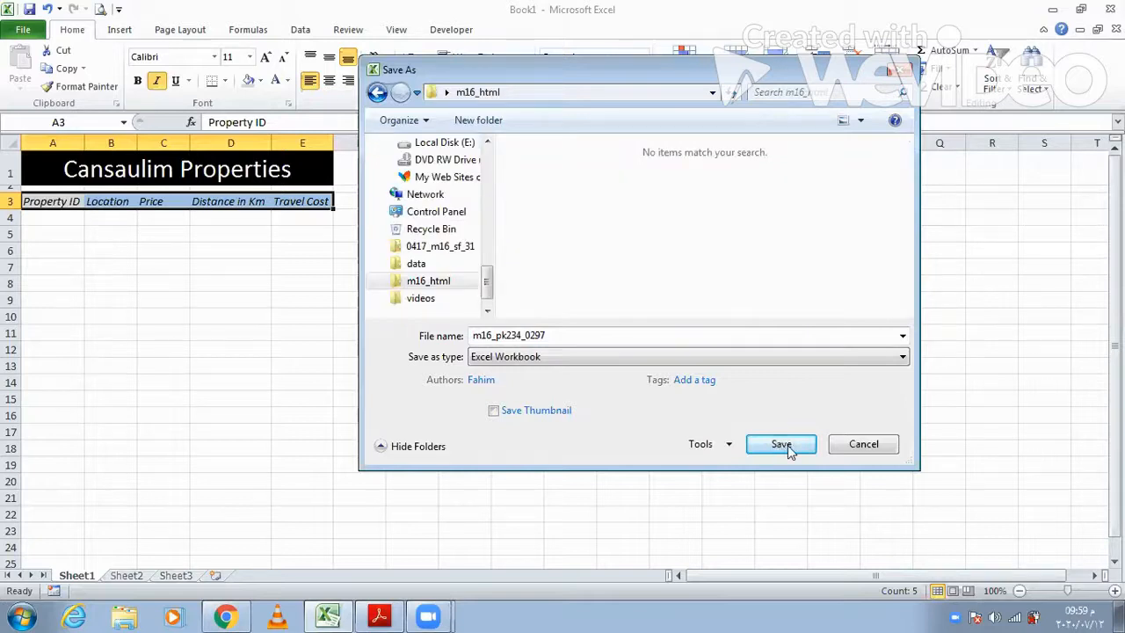
click(785, 445)
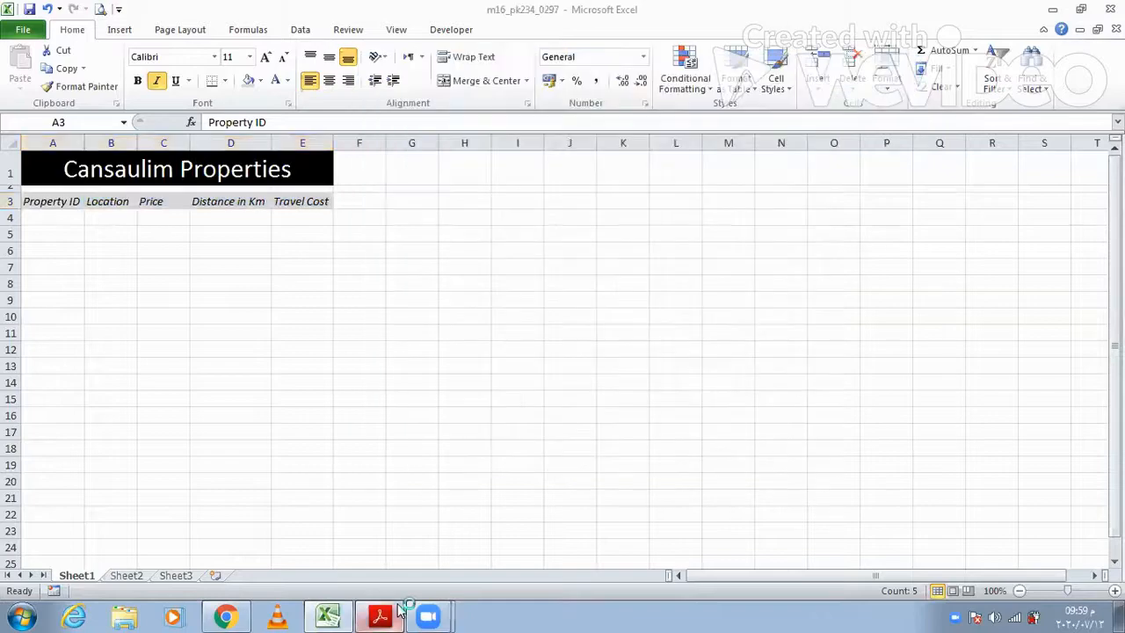
Insert the File Path field into the left section of the page header.
click(400, 610)
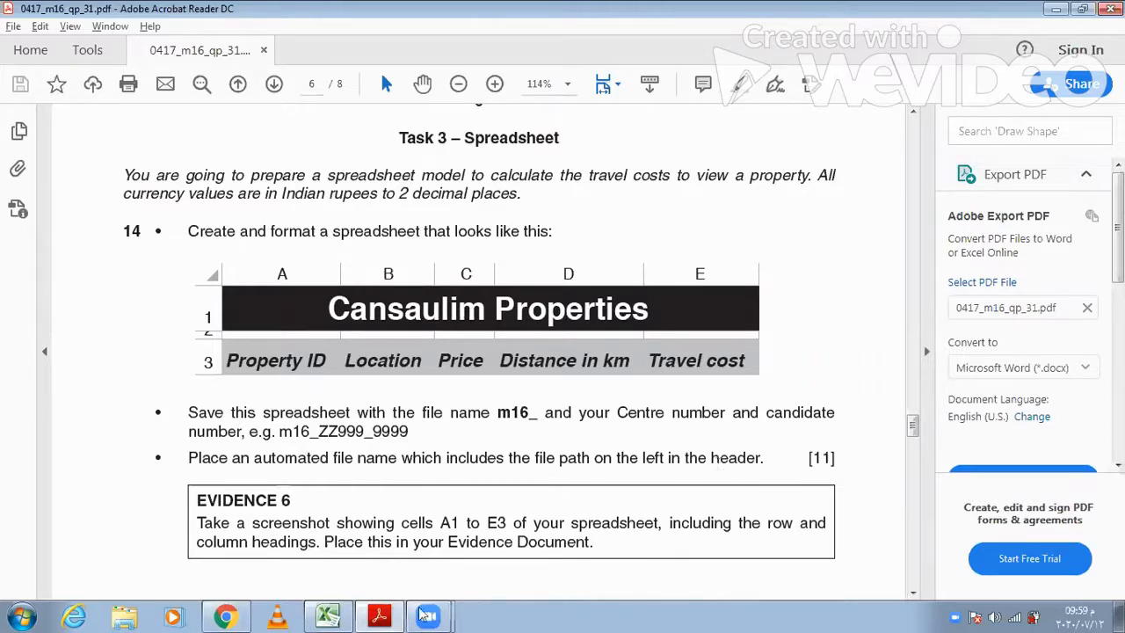
click(348, 614)
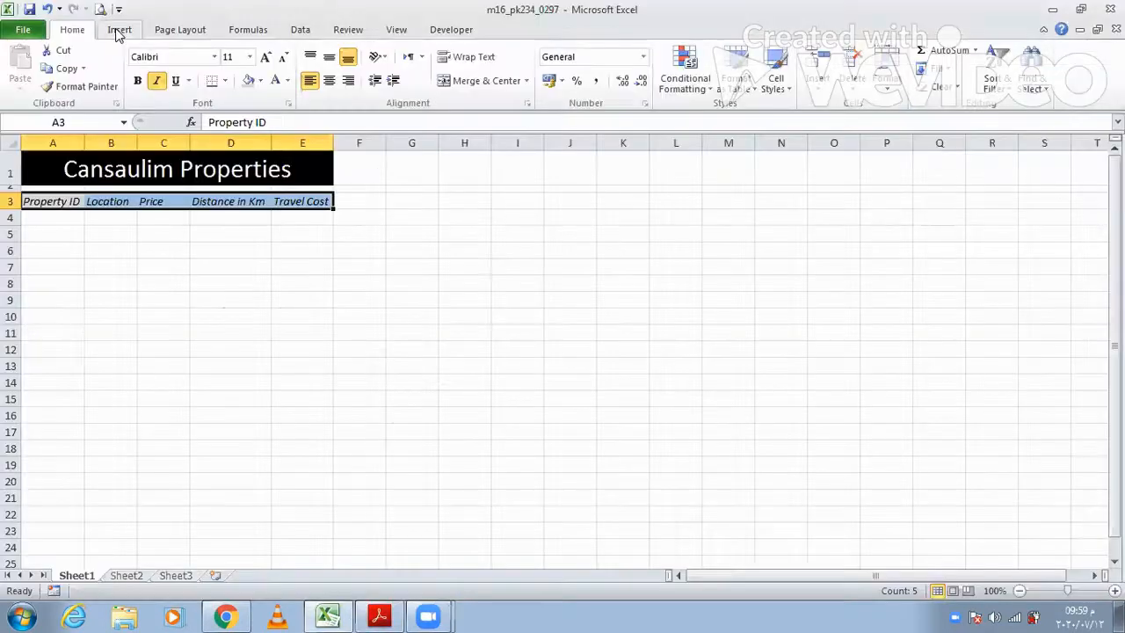
click(120, 30)
click(822, 70)
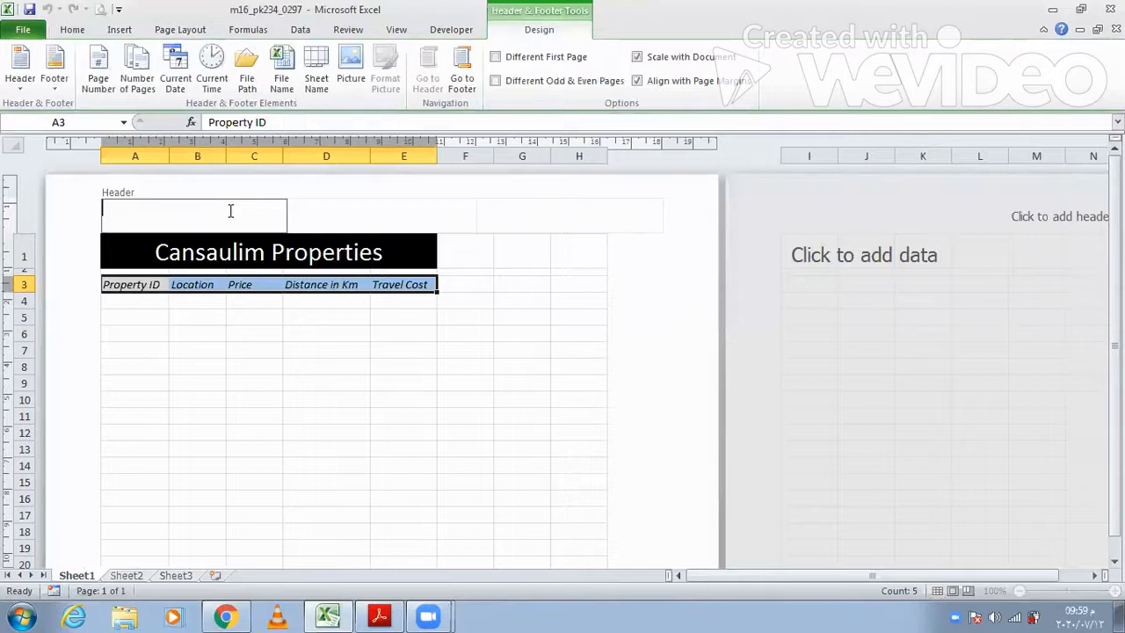
click(249, 83)
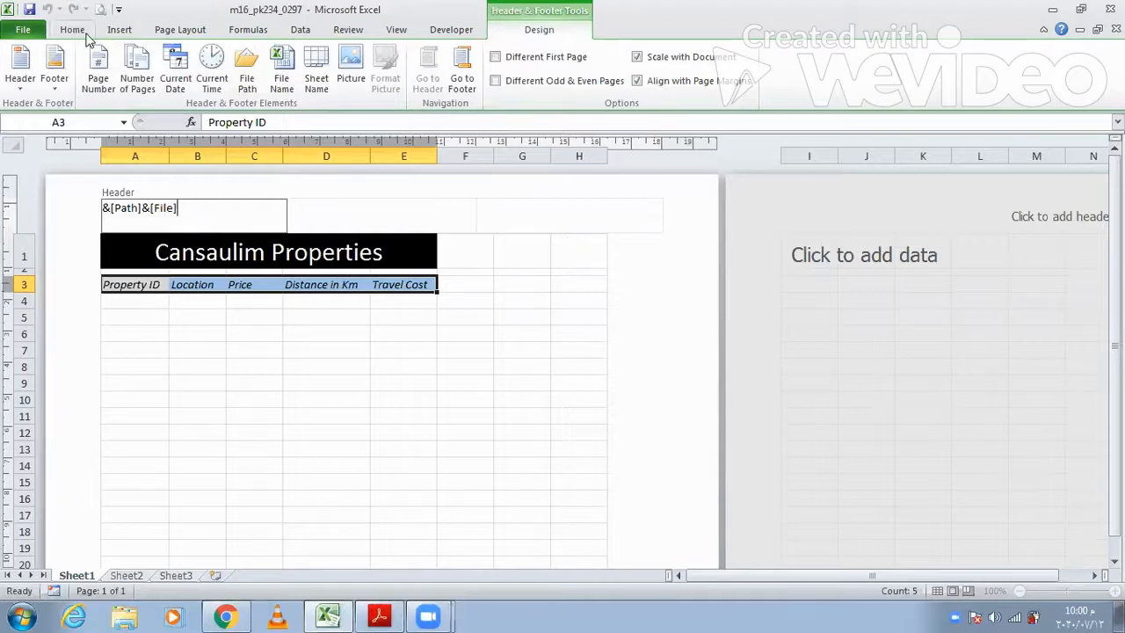
click(263, 347)
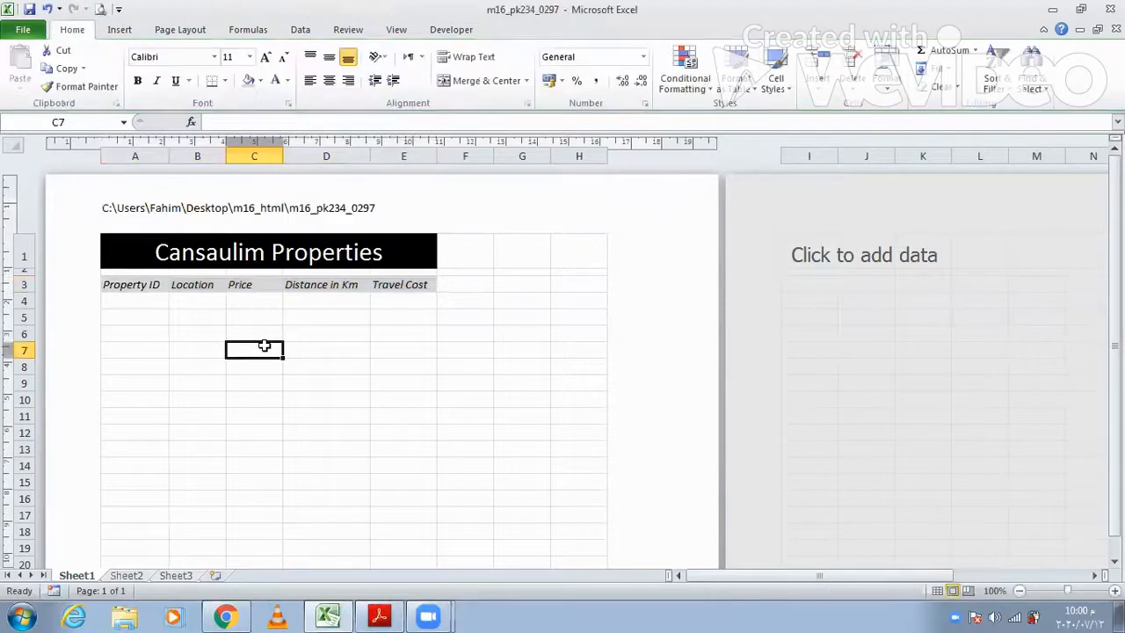
drag(102, 220, 274, 224)
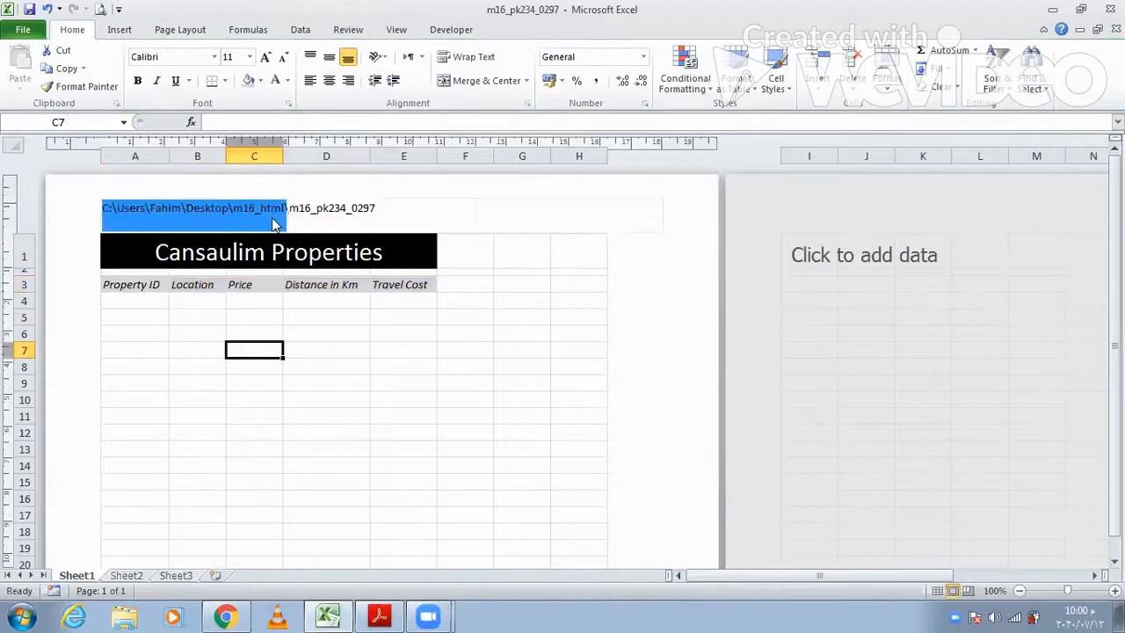
click(331, 218)
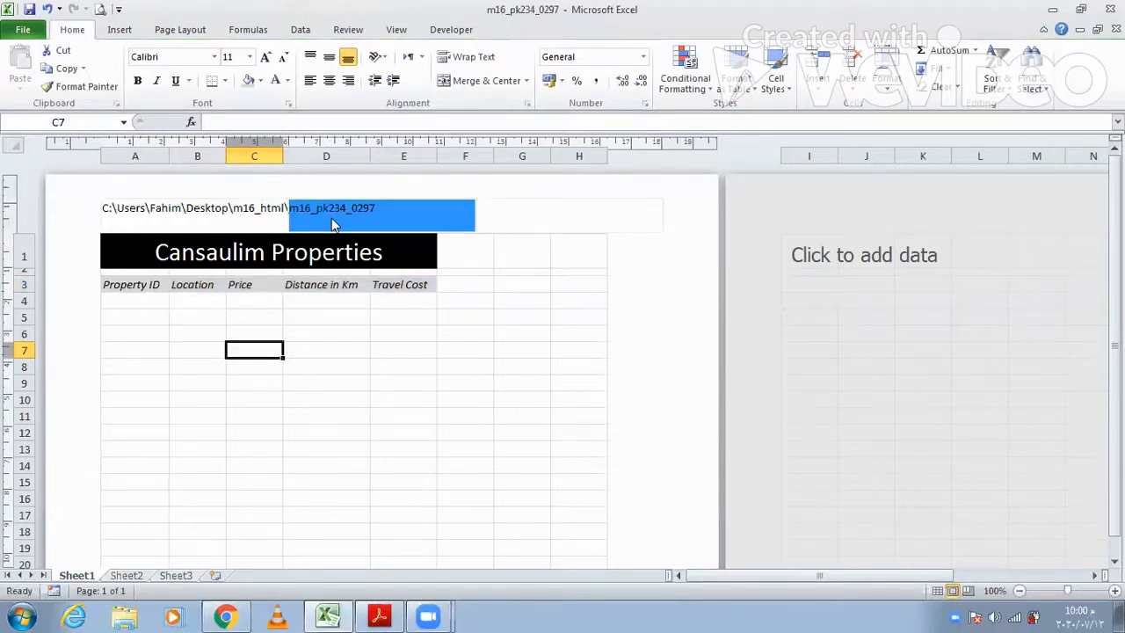
click(254, 403)
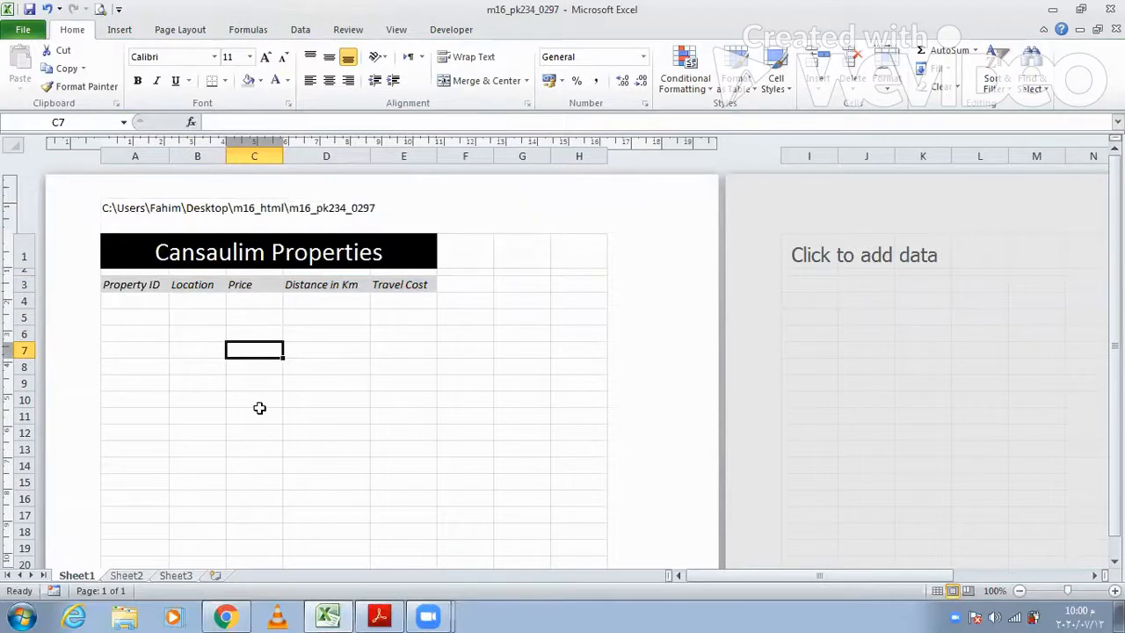
Switch the sheet to Normal view at 160% zoom, then minimize Excel.
key(alt+Tab)
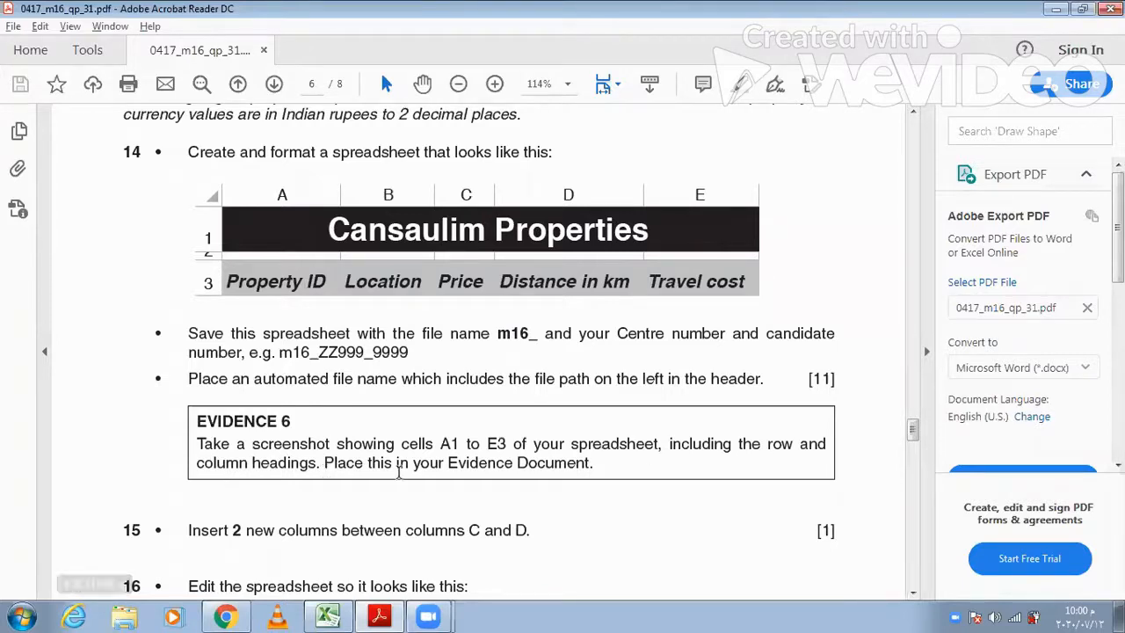
click(345, 615)
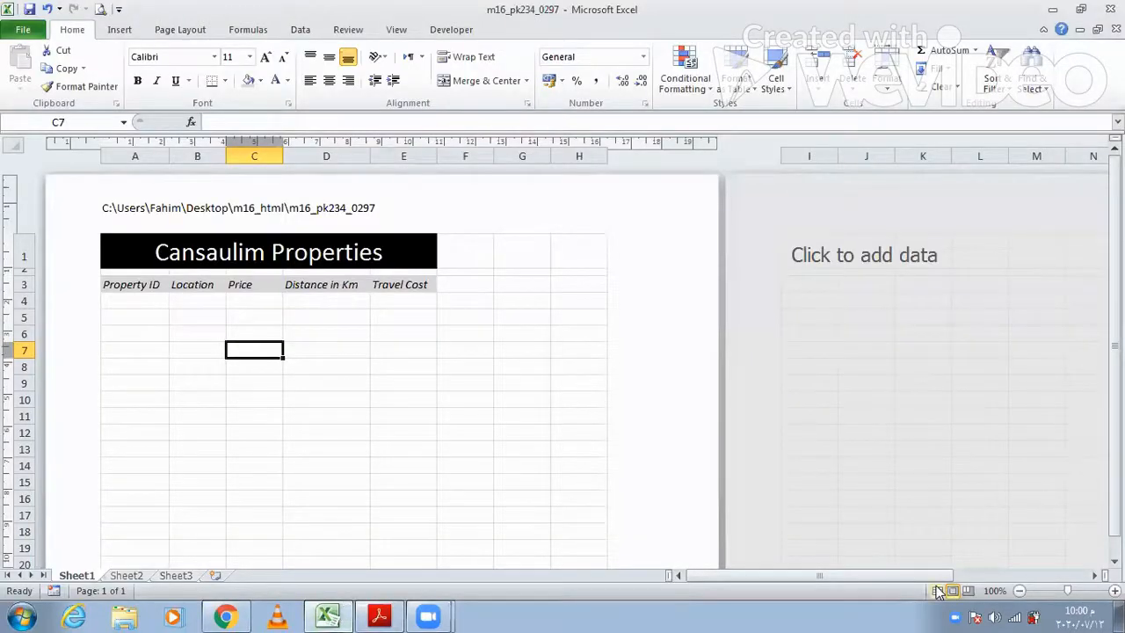
click(936, 590)
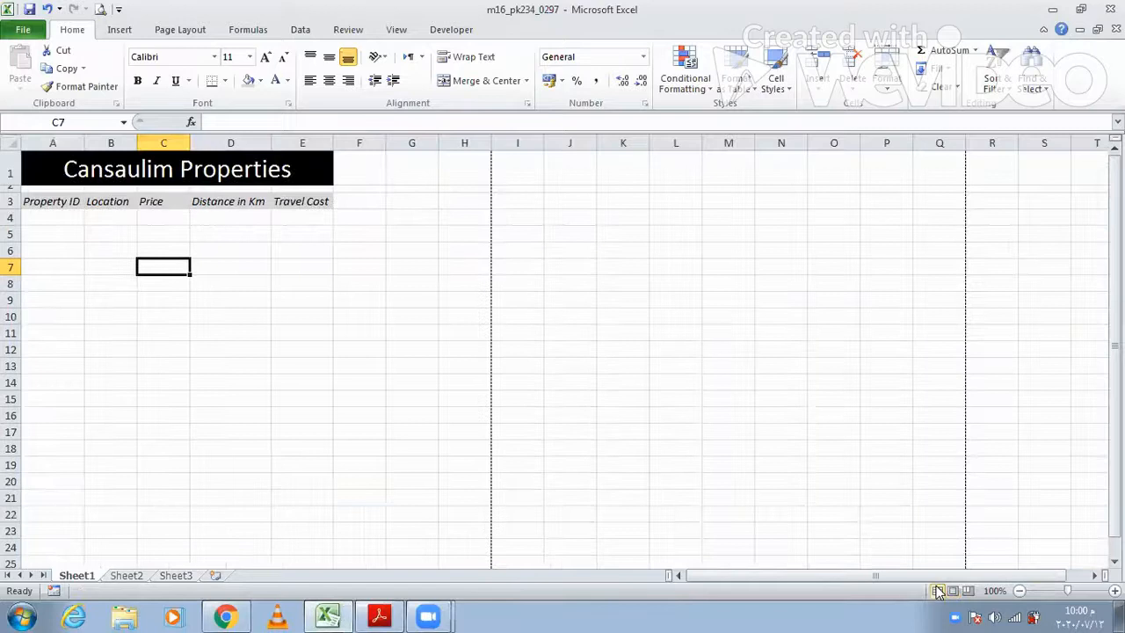
click(754, 576)
drag(1070, 599, 1074, 599)
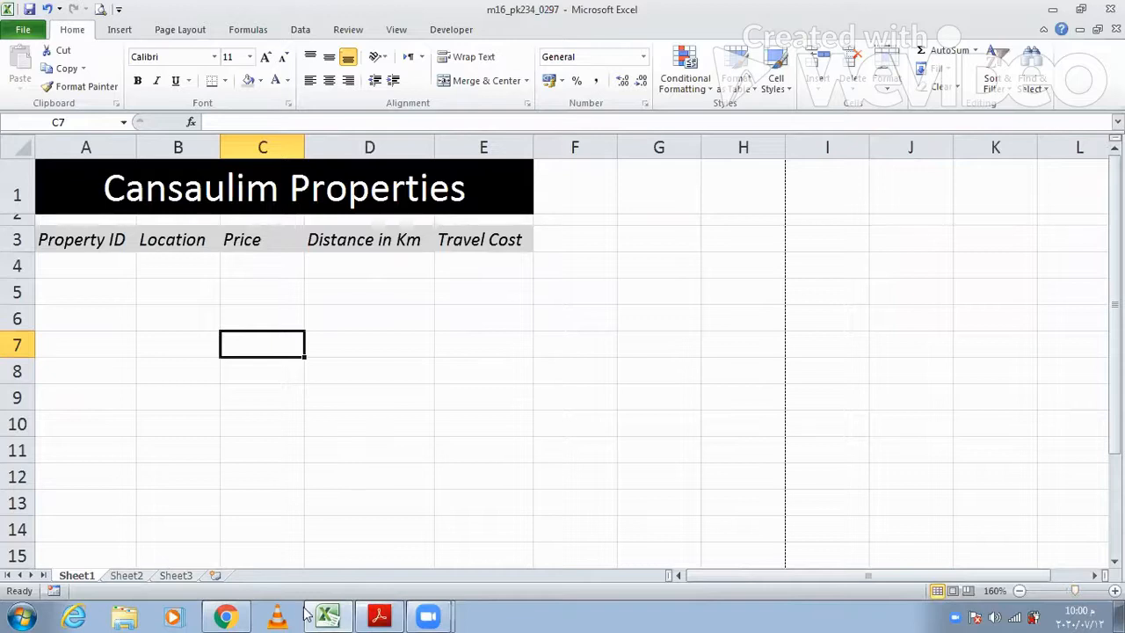
click(1053, 9)
Minimize Acrobat and open m16evidence0297 from the 03_0417_31_SF folder in Word.
click(1059, 10)
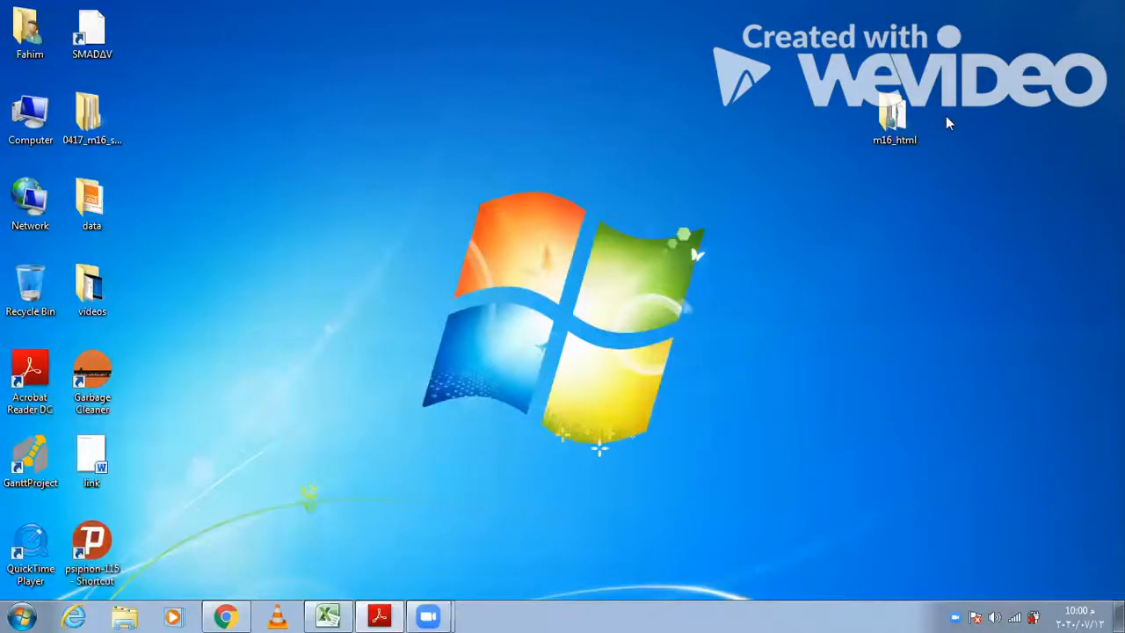
click(894, 119)
key(Return)
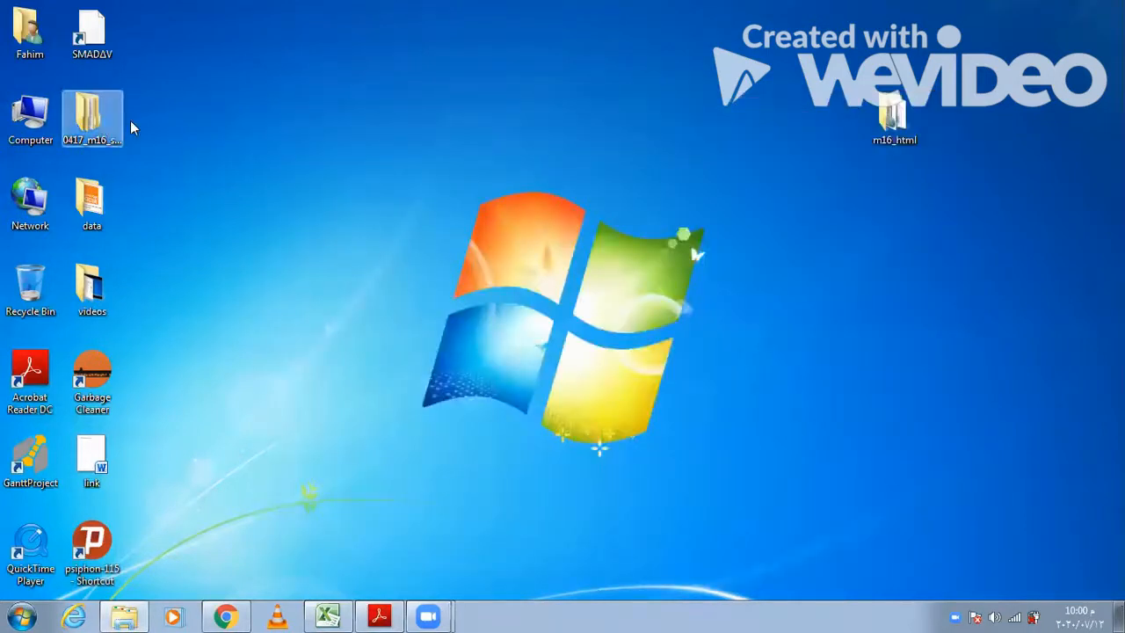
key(Return)
double_click(481, 114)
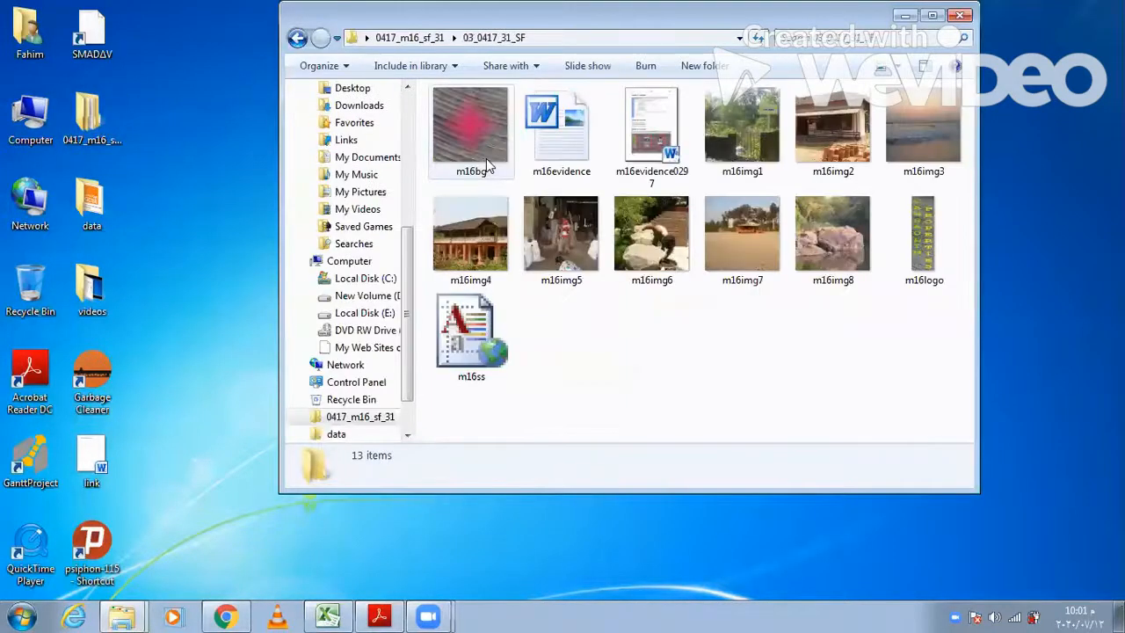
double_click(655, 129)
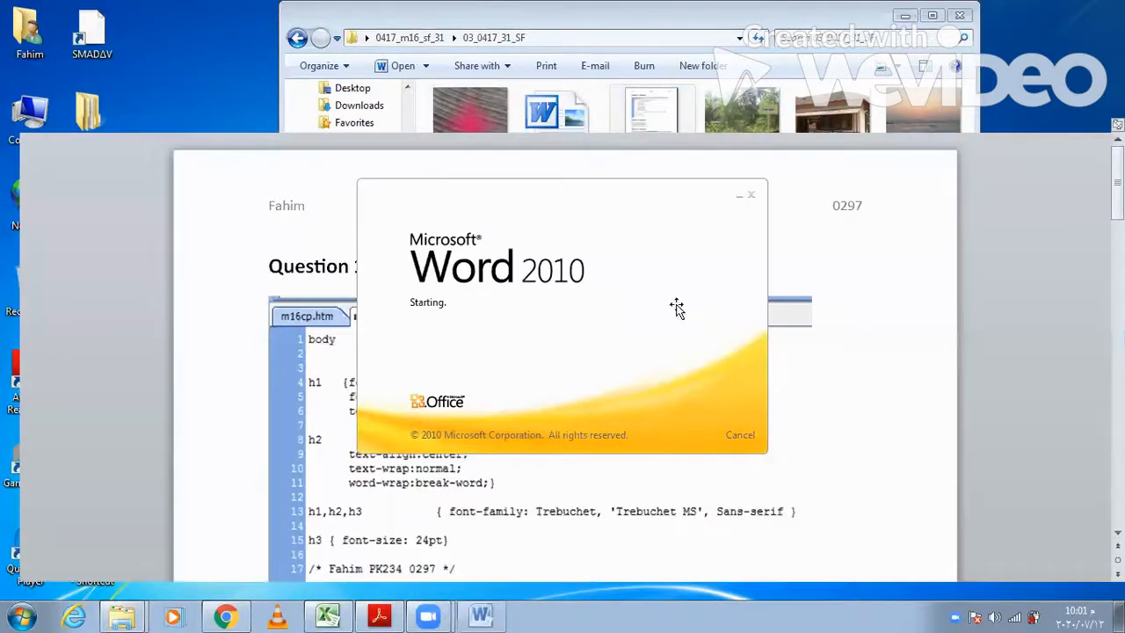
Paste the spreadsheet screenshot under Question 14 - Evidence 6 in the Word document.
scroll(675, 307, down, 10)
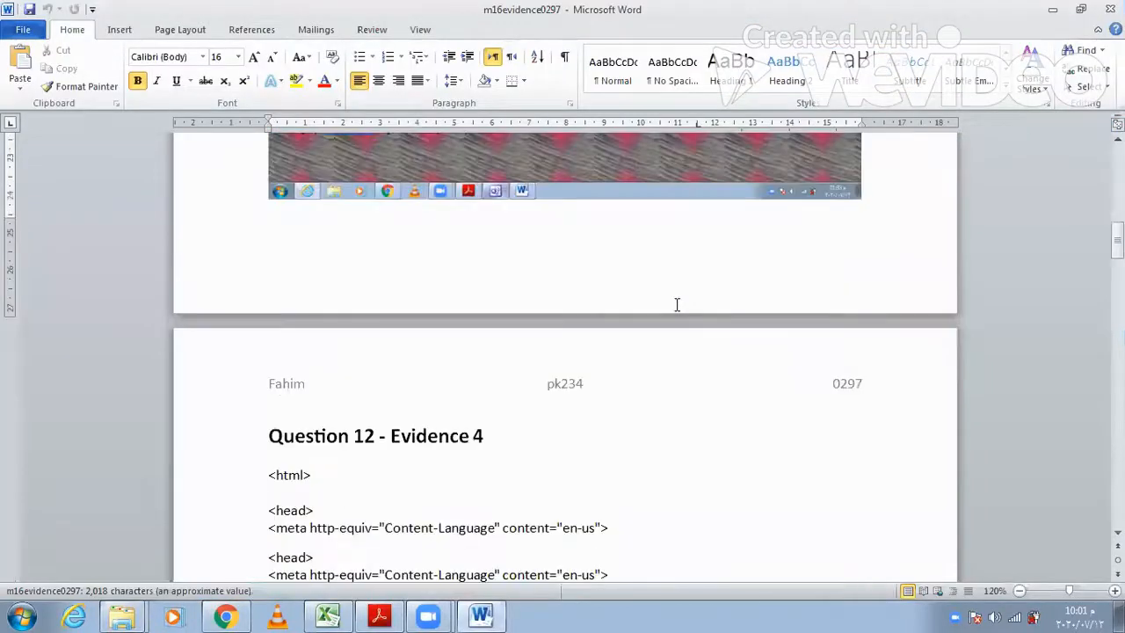
scroll(667, 303, down, 10)
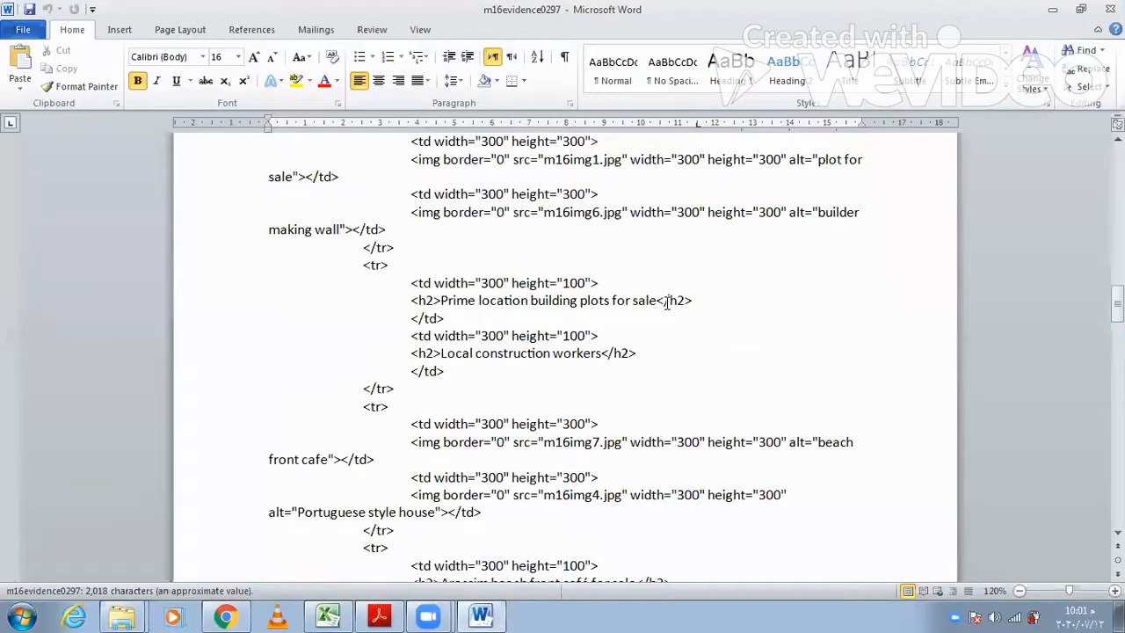
scroll(667, 303, down, 10)
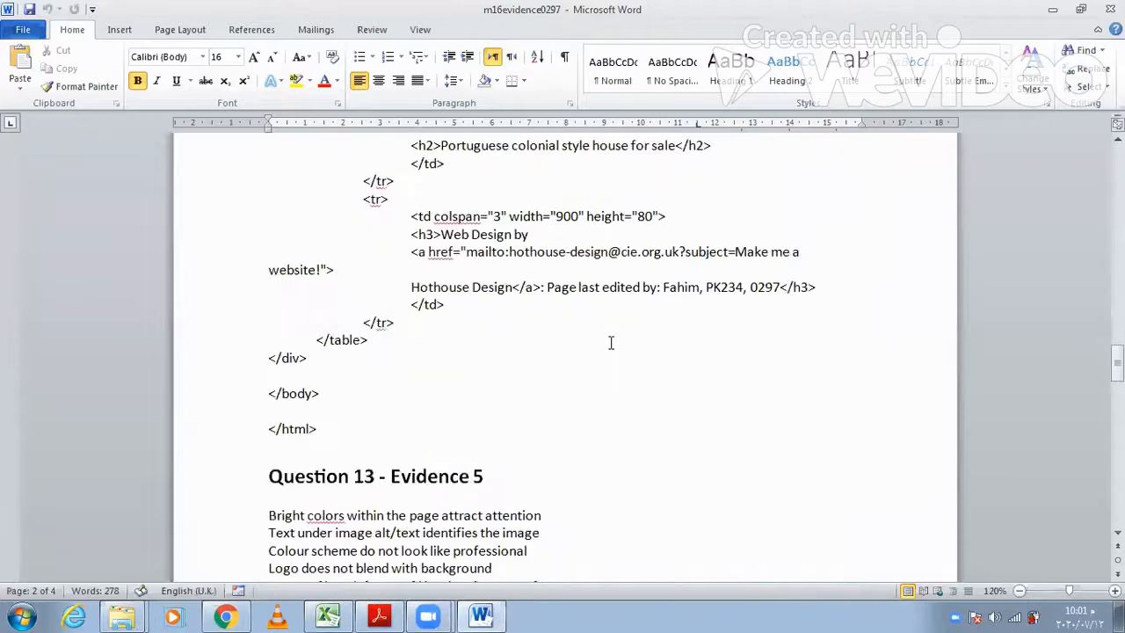
scroll(610, 344, down, 5)
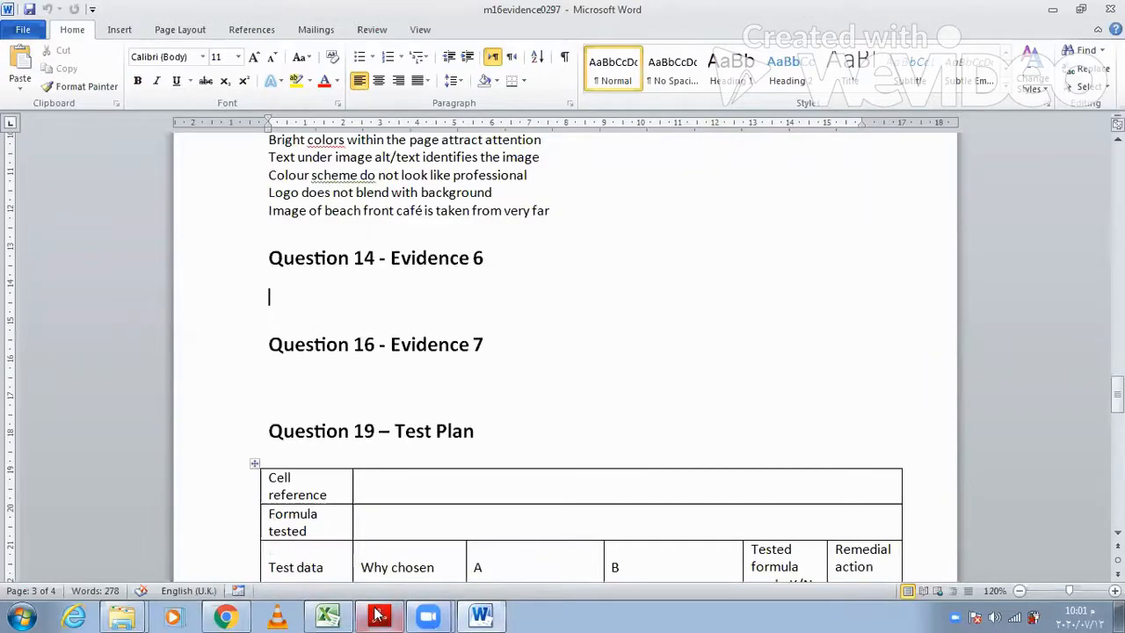
mouse_move(376, 614)
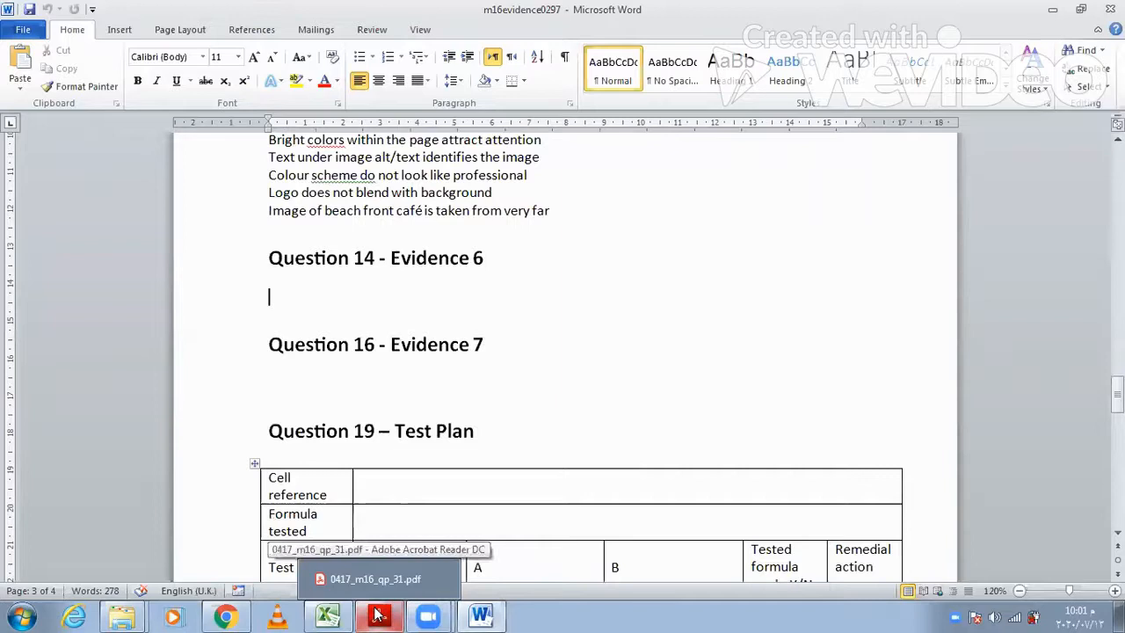
click(376, 614)
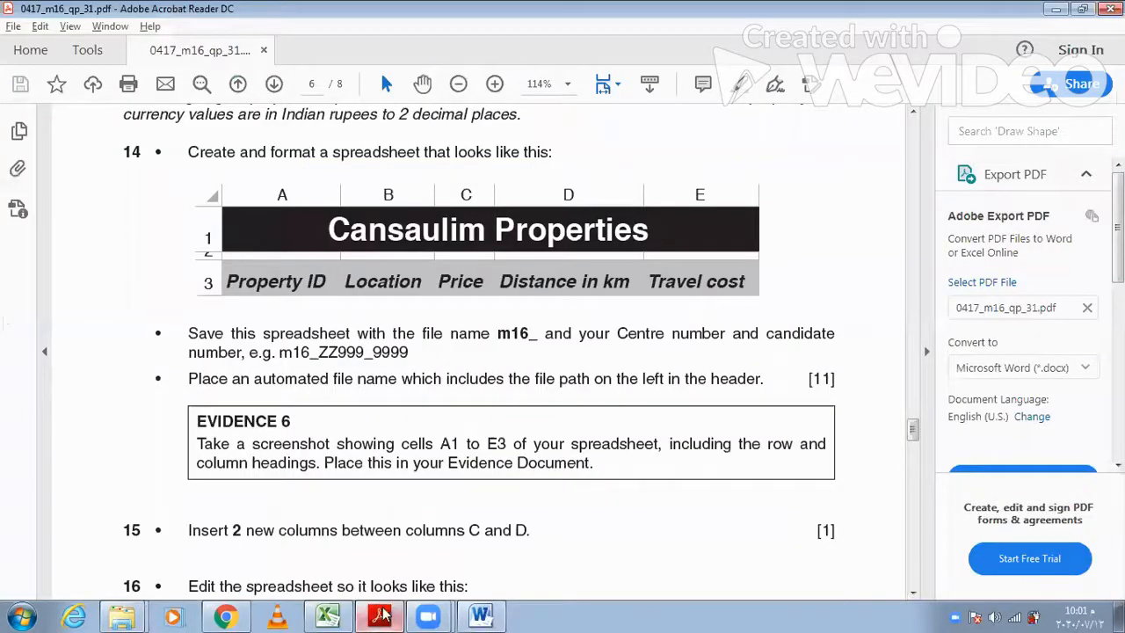
key(alt+Tab)
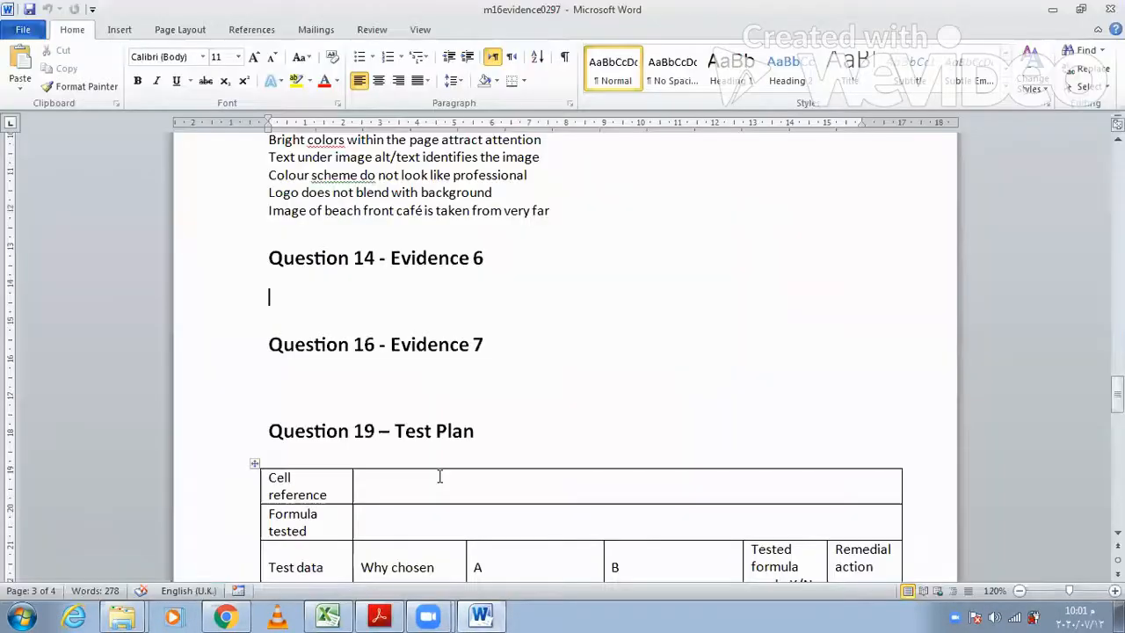
key(ctrl+v)
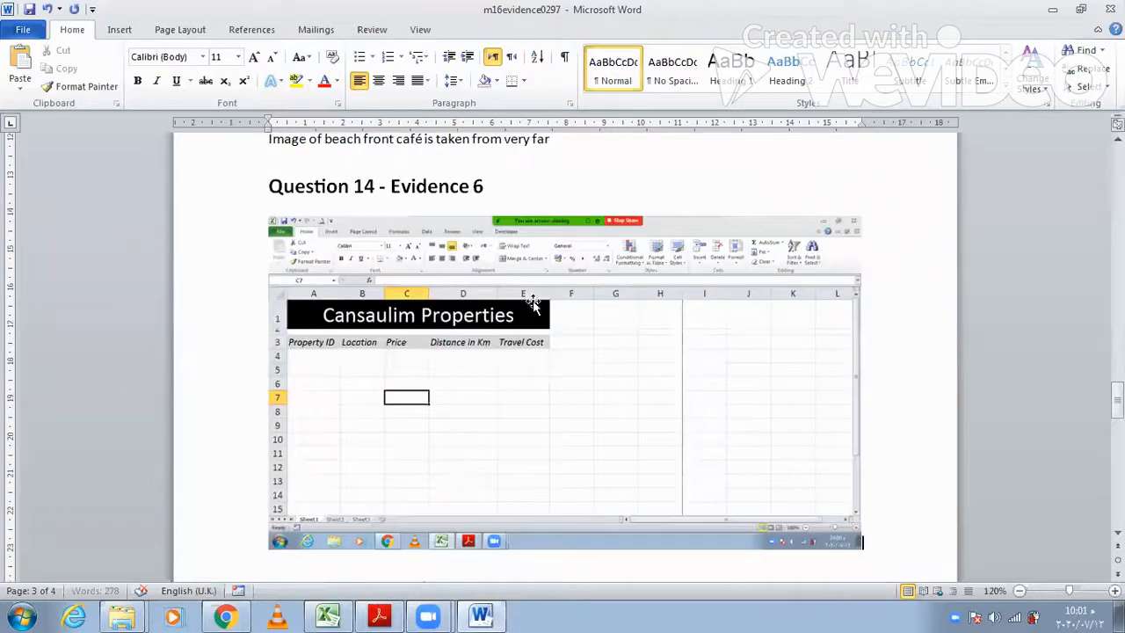
Crop the screenshot to the title and header rows A1:E3 and enlarge it.
key(BackSpace)
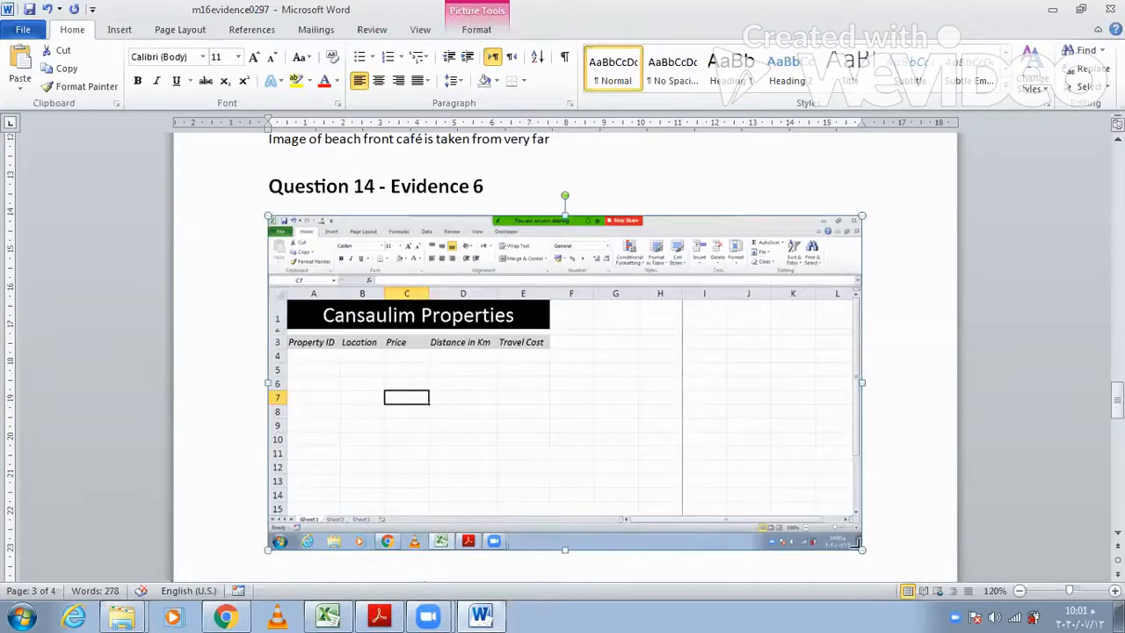
drag(855, 543, 552, 349)
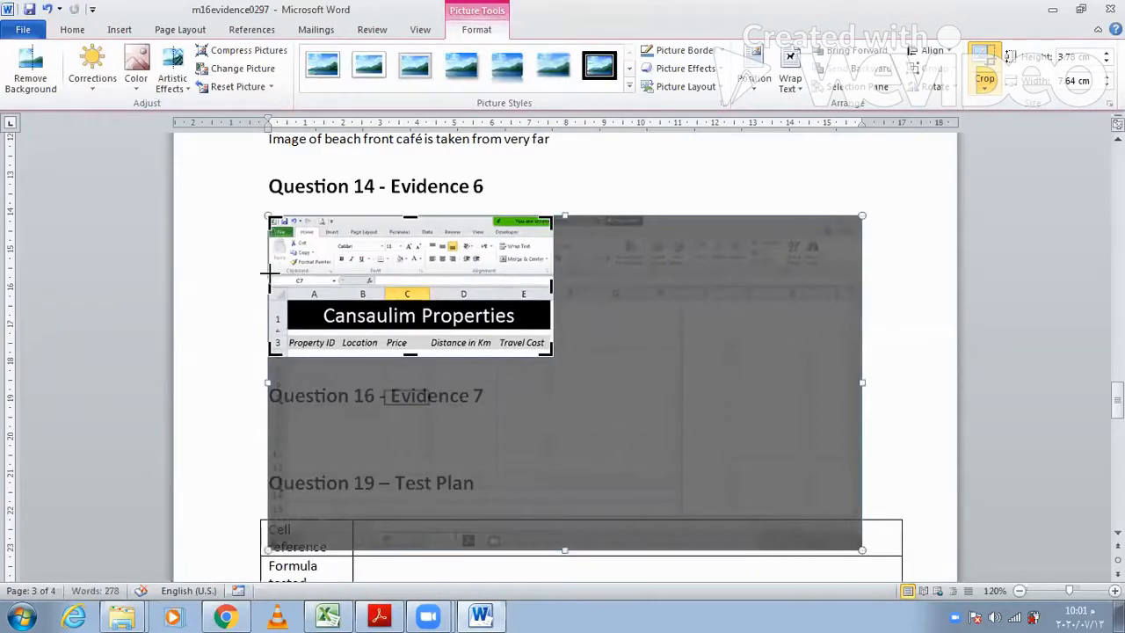
drag(271, 284, 269, 284)
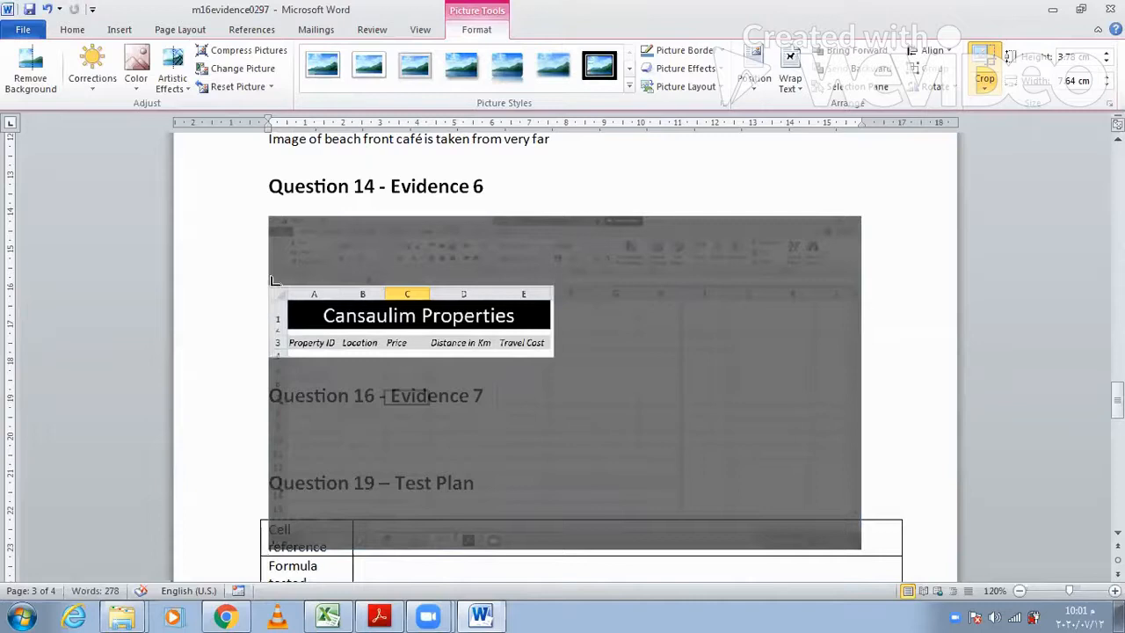
key(Escape)
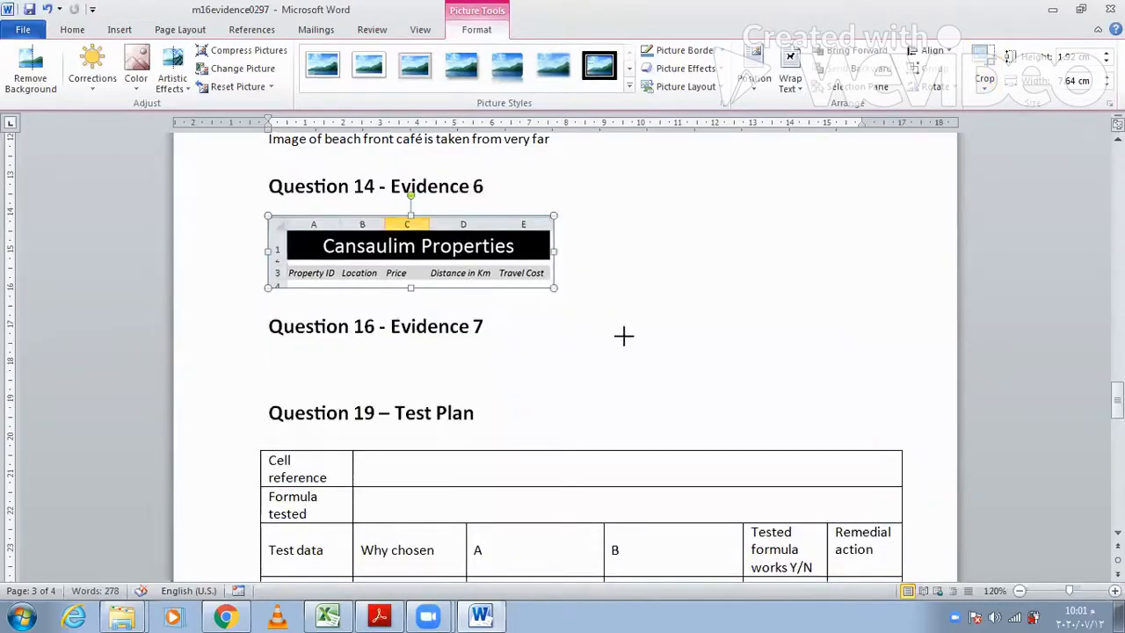
drag(554, 287, 625, 343)
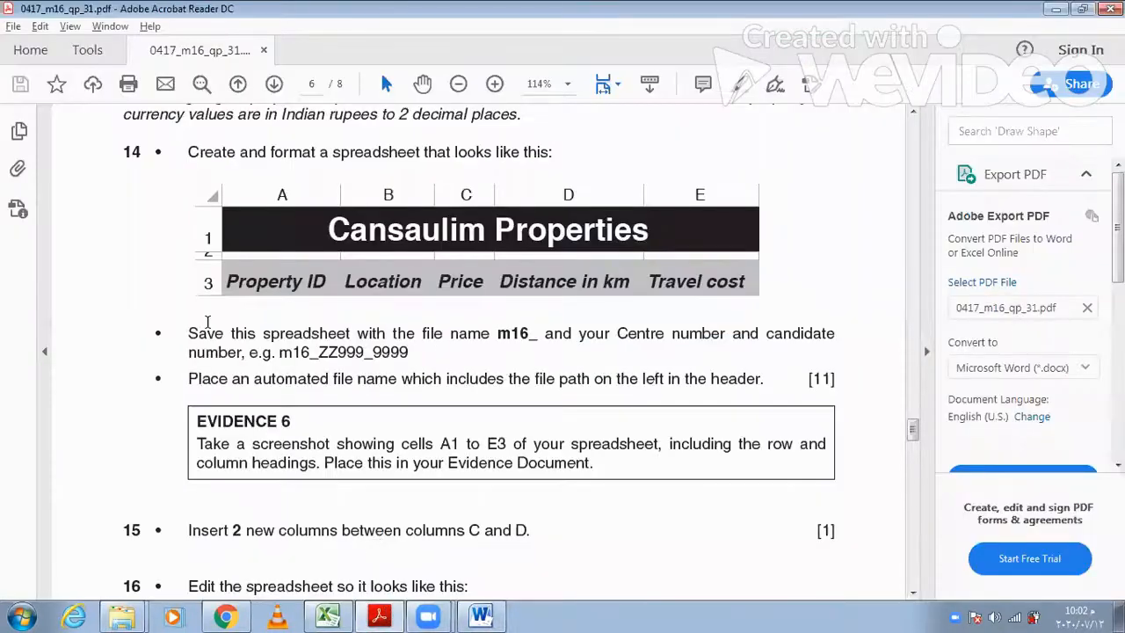
Read questions 15 and 16 in the exam PDF, then return to the Excel workbook.
scroll(208, 322, down, 3)
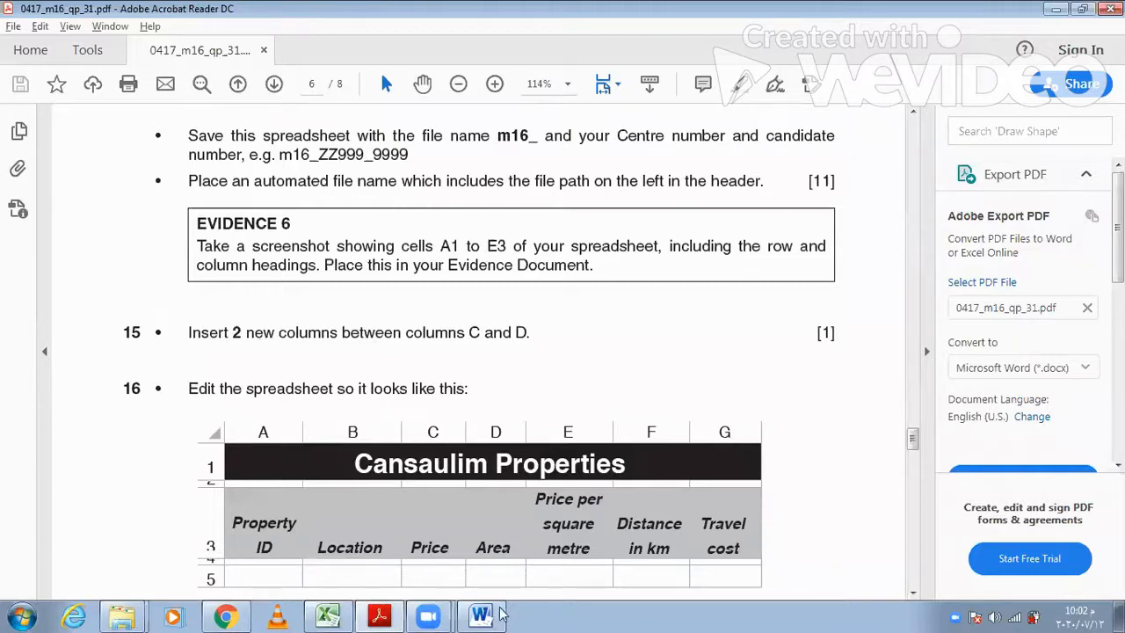
click(332, 615)
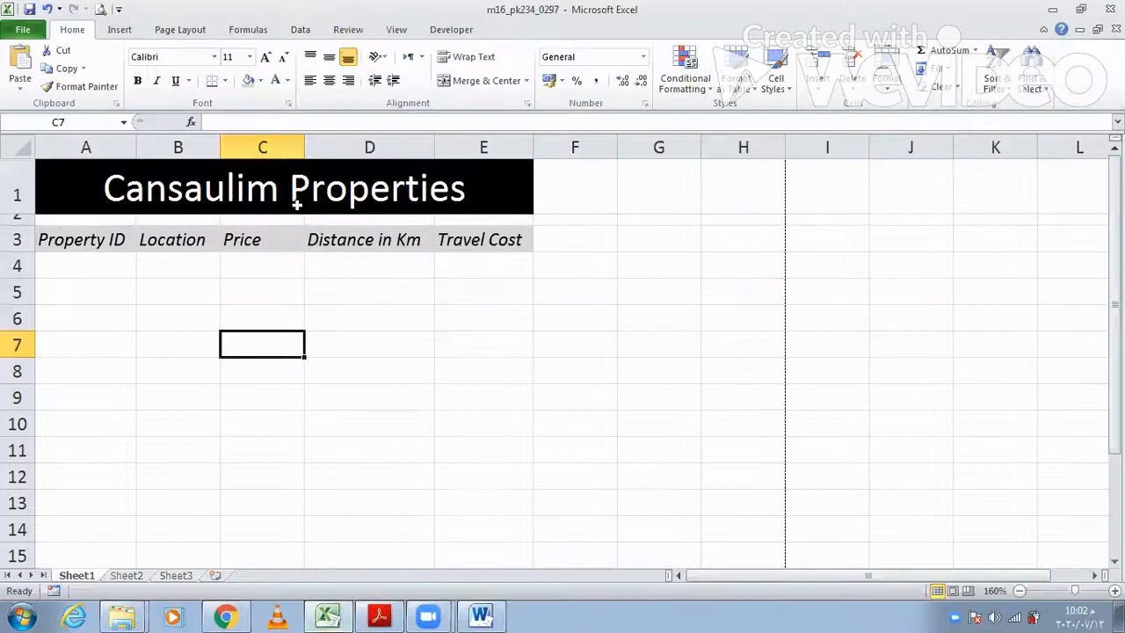
Insert two blank columns at D, pushing Distance in Km to F and Travel Cost to G.
click(334, 147)
right_click(400, 255)
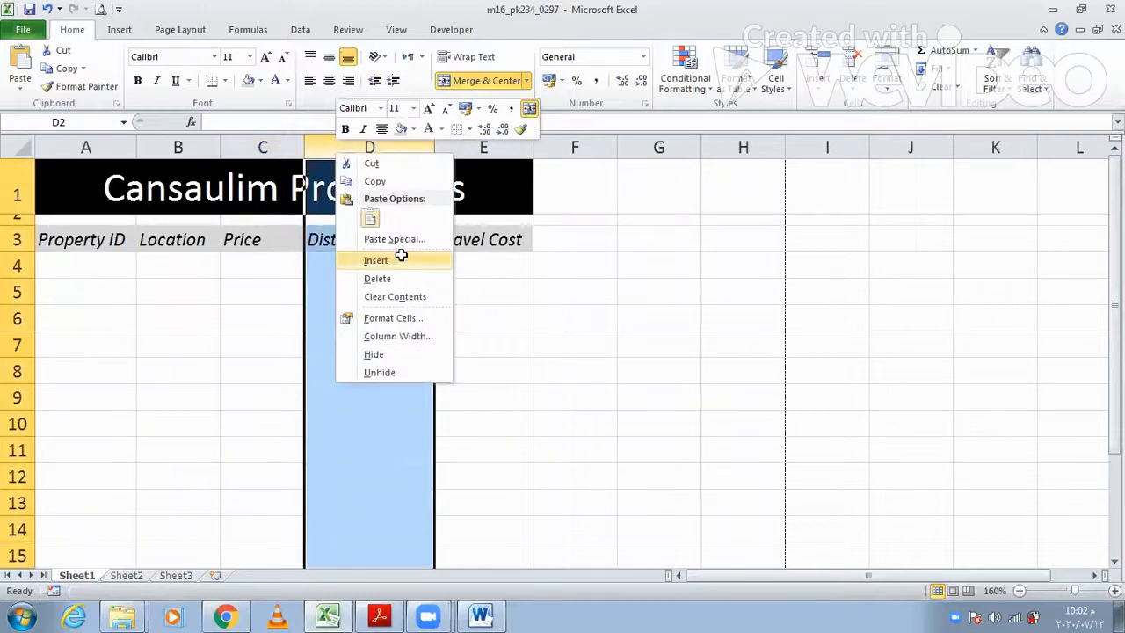
click(401, 260)
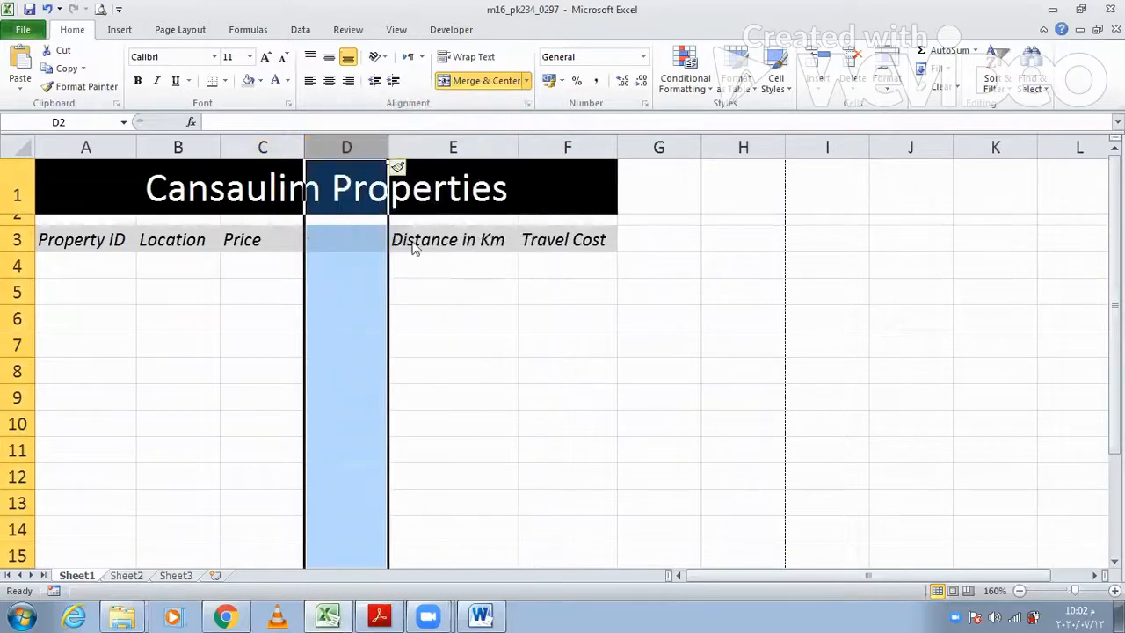
right_click(365, 150)
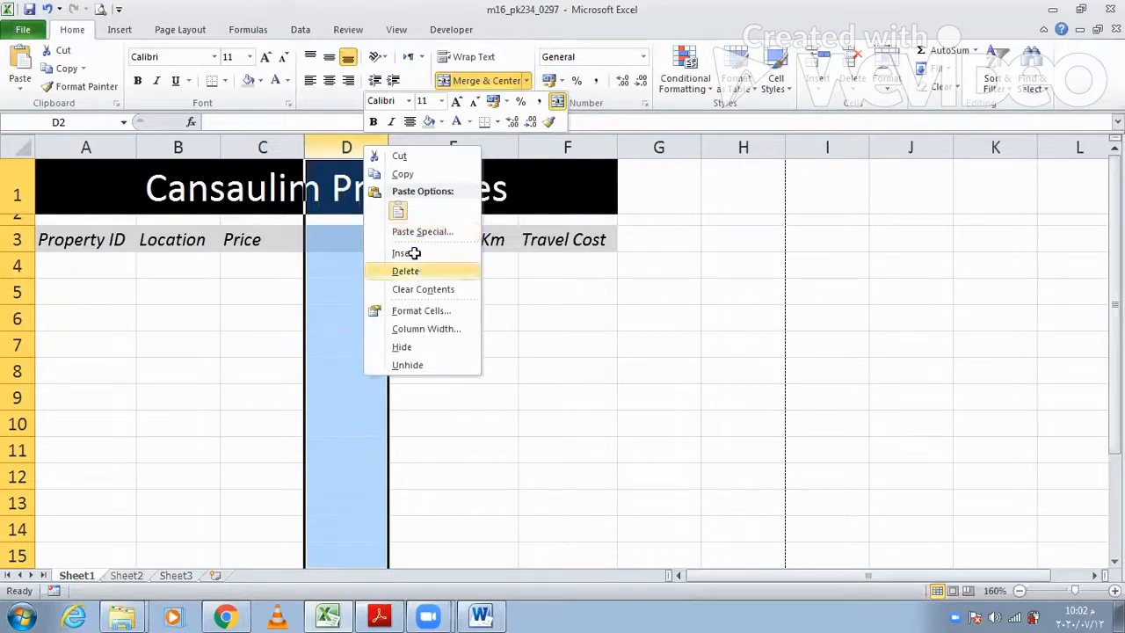
click(413, 253)
click(431, 235)
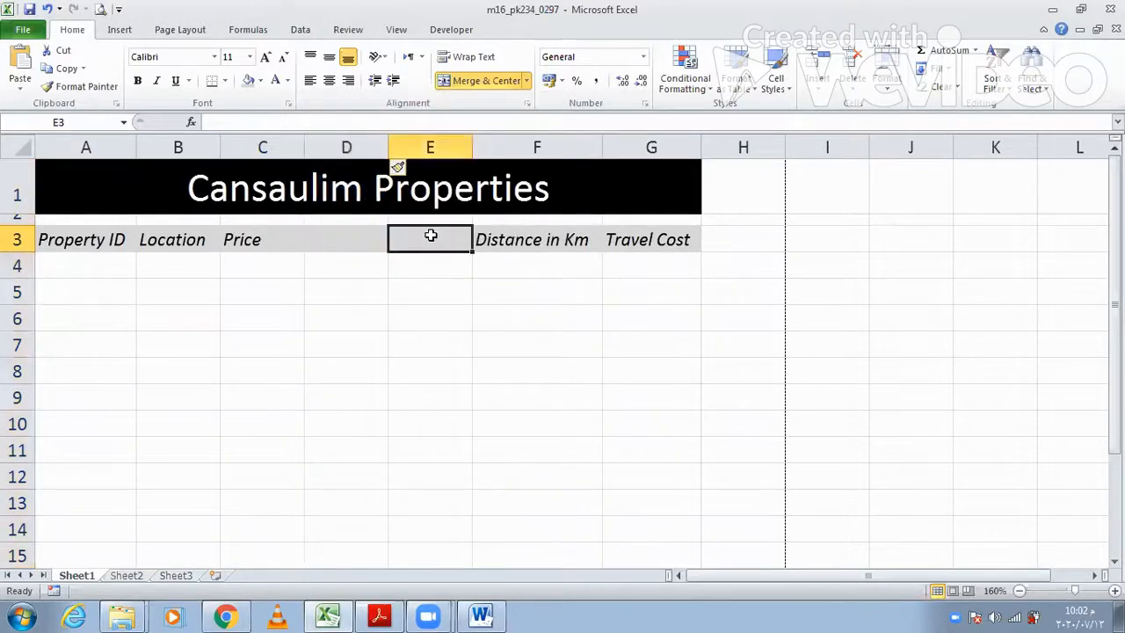
click(342, 246)
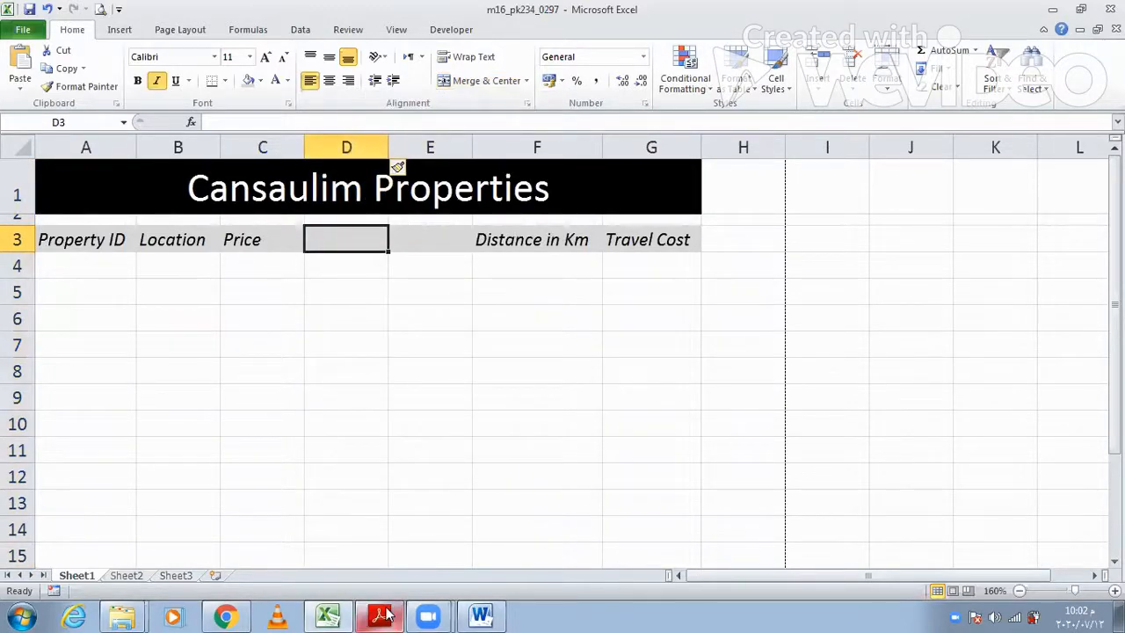
Check the question 16 example sheet layout in the exam PDF.
click(381, 615)
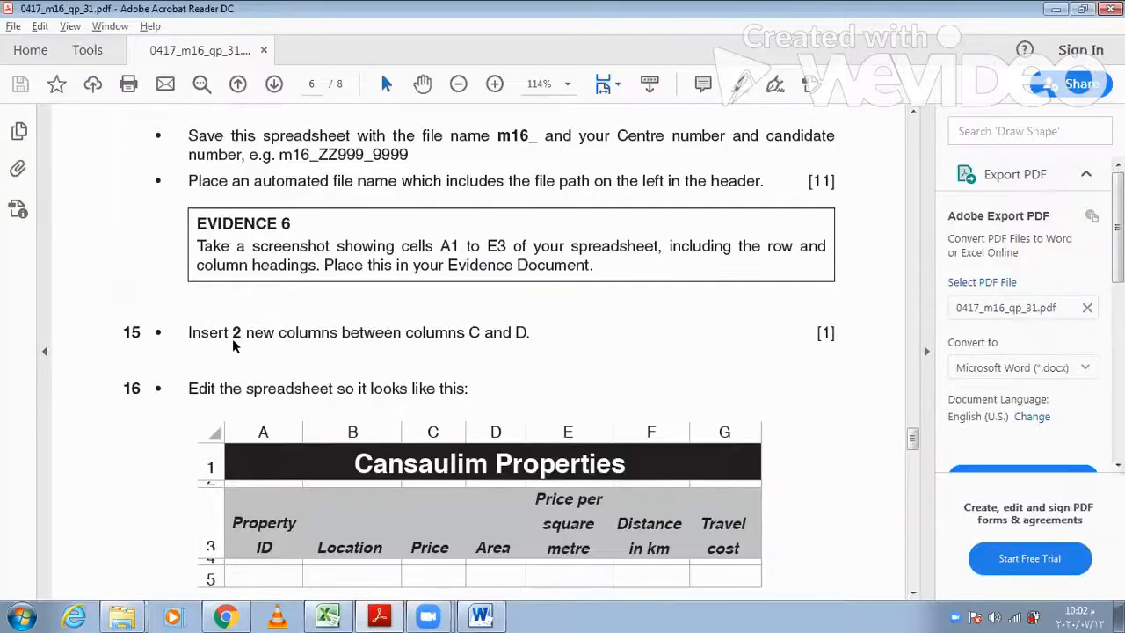
scroll(340, 315, down, 2)
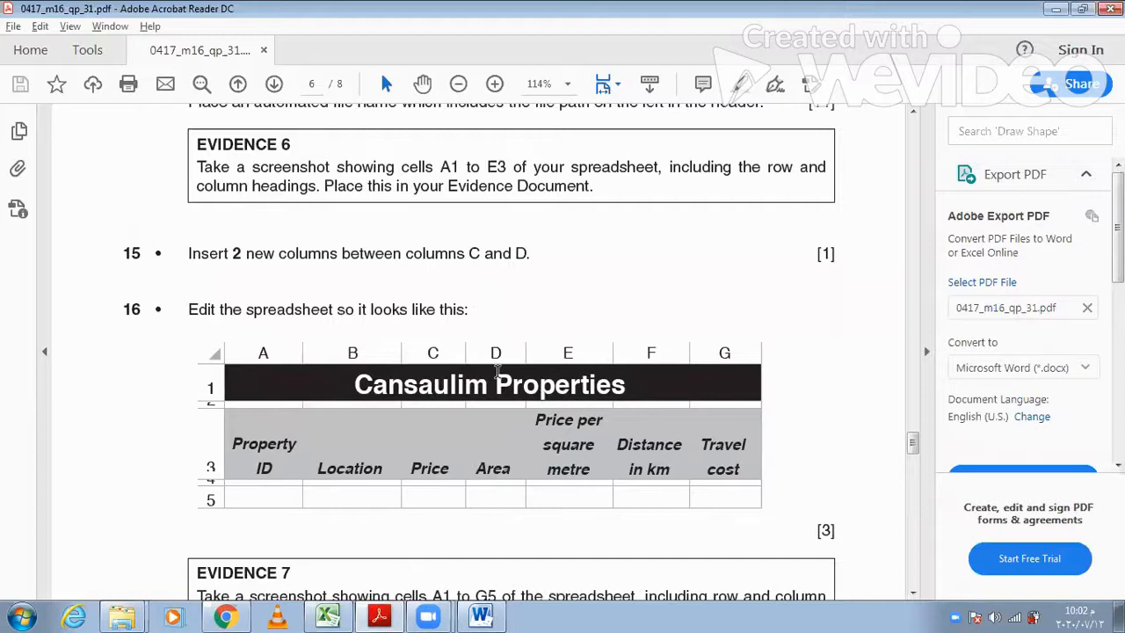
scroll(497, 355, down, 1)
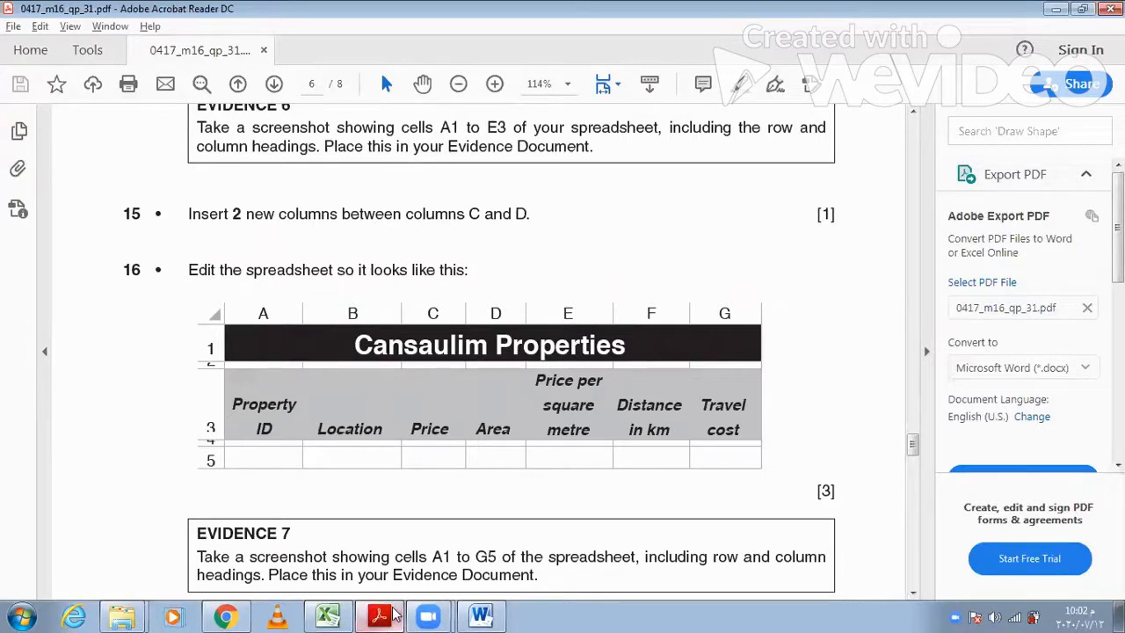
mouse_move(394, 614)
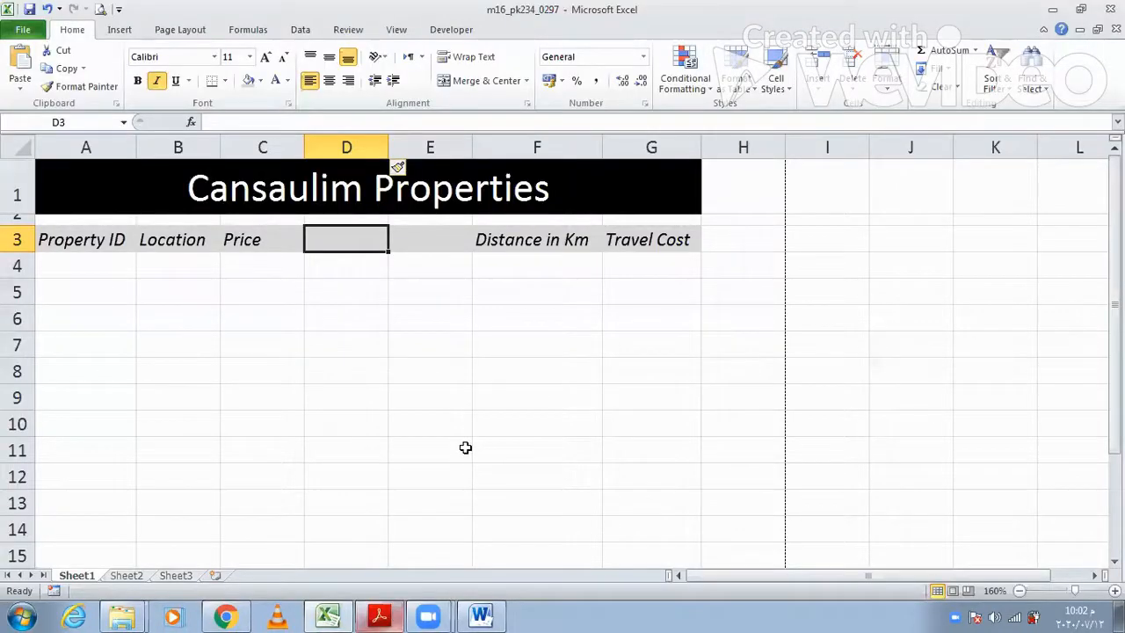
Enter 'Area' in D3 and a price heading in E3, then wrap text on row 3.
text(A)
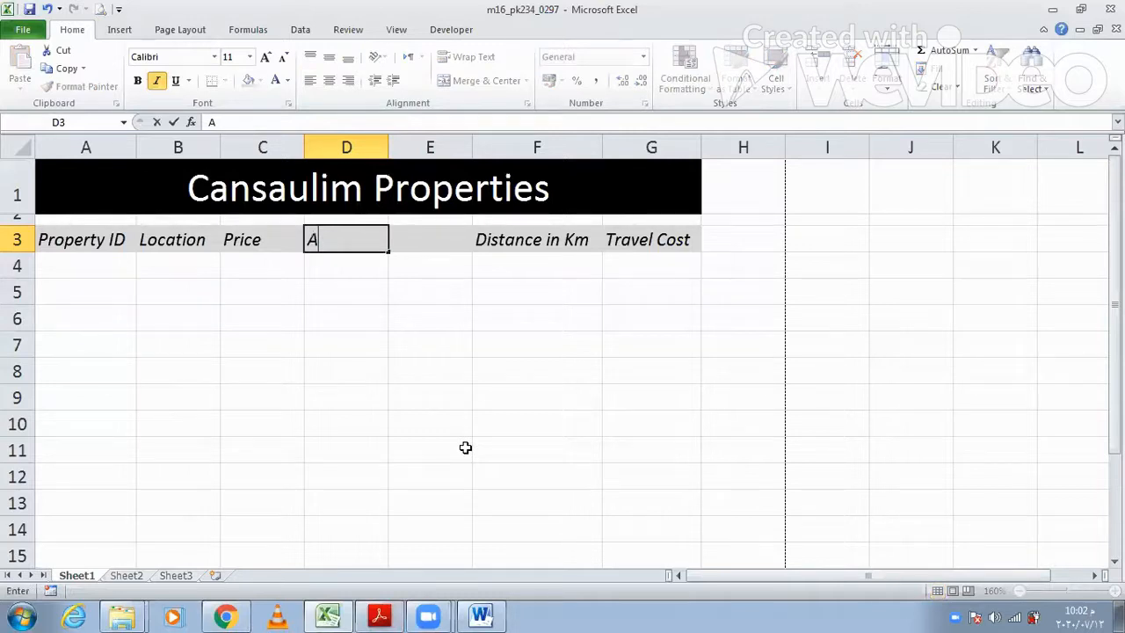
text(rea)
key(Tab)
text(P)
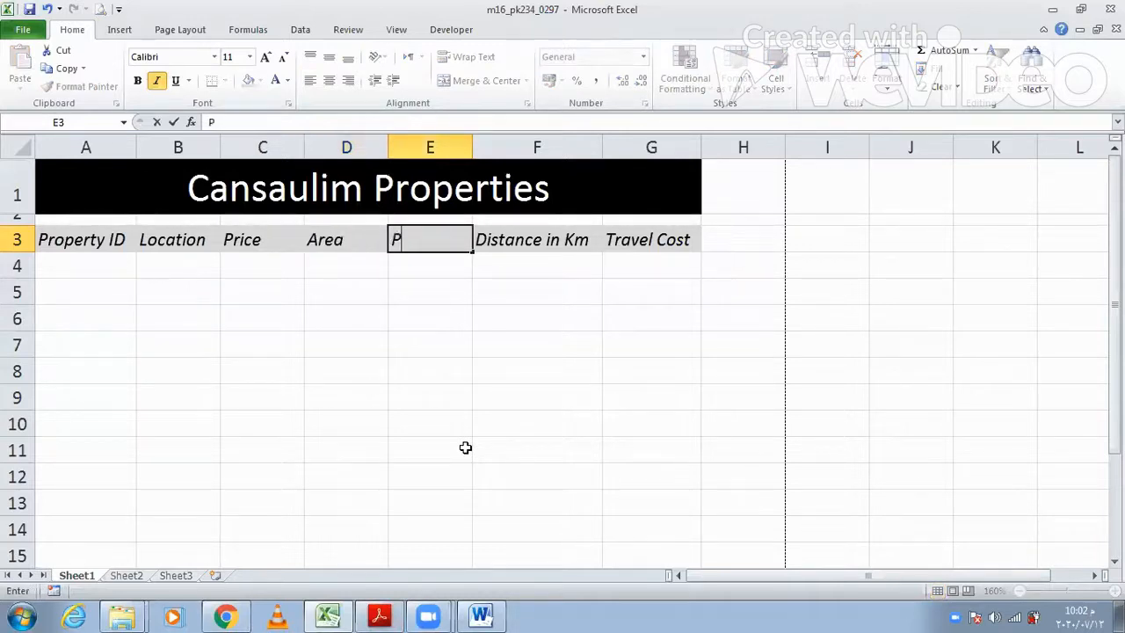
text(rice per)
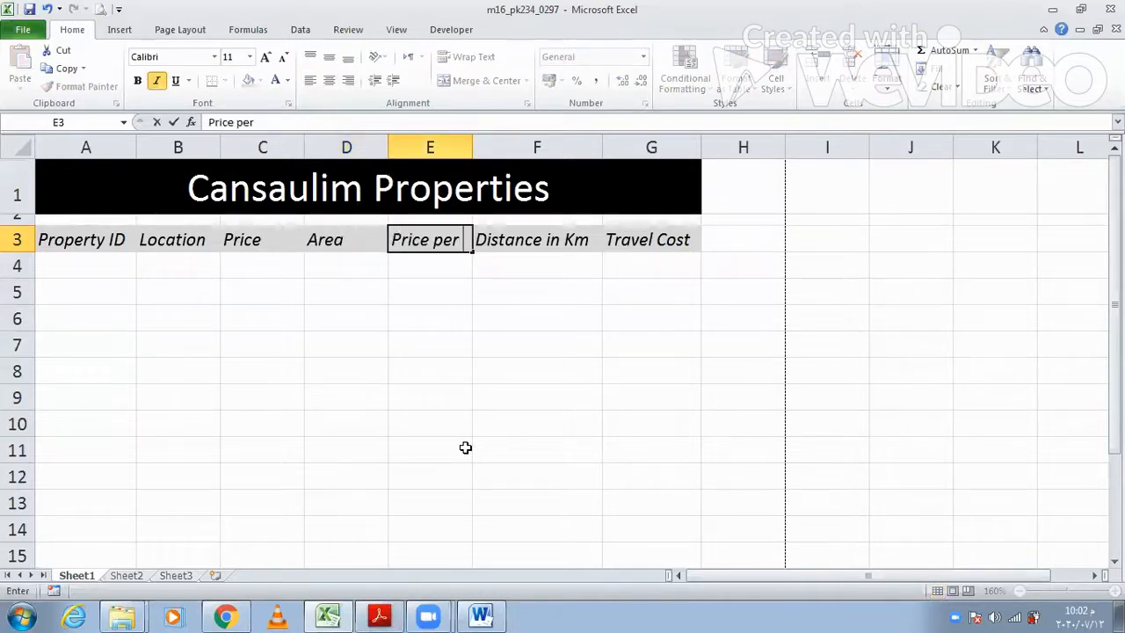
text( meter s)
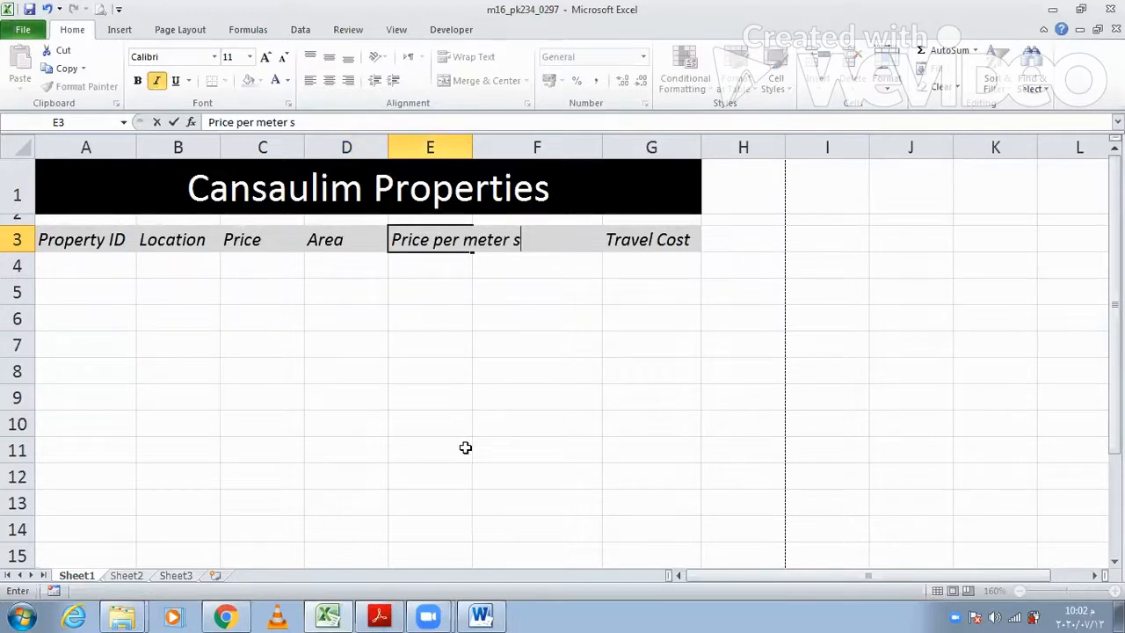
text(qua)
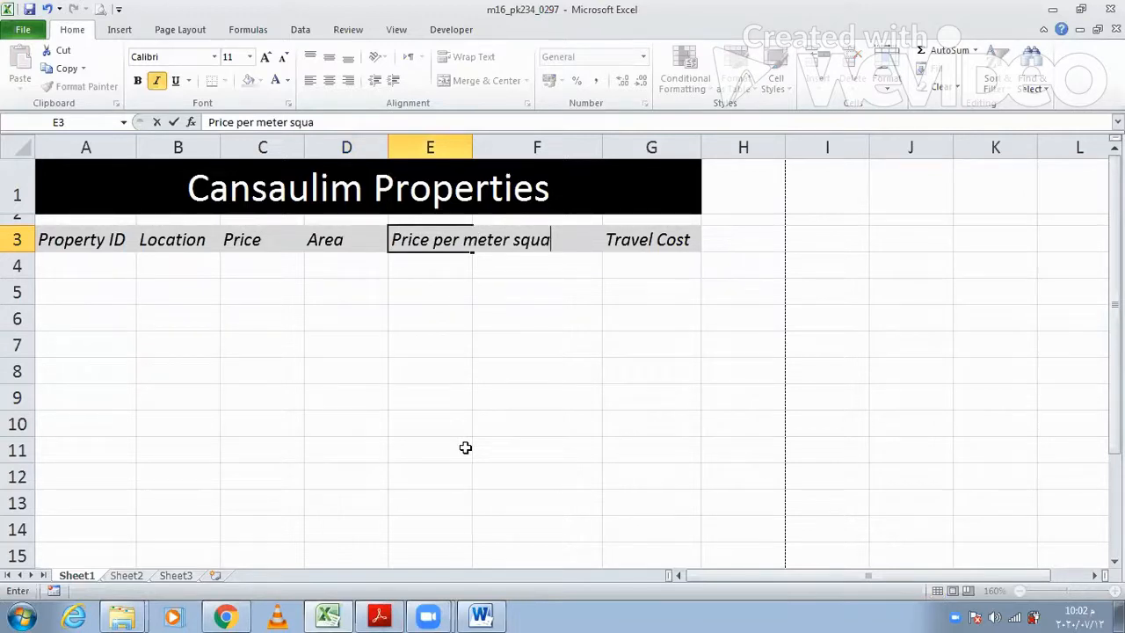
click(448, 319)
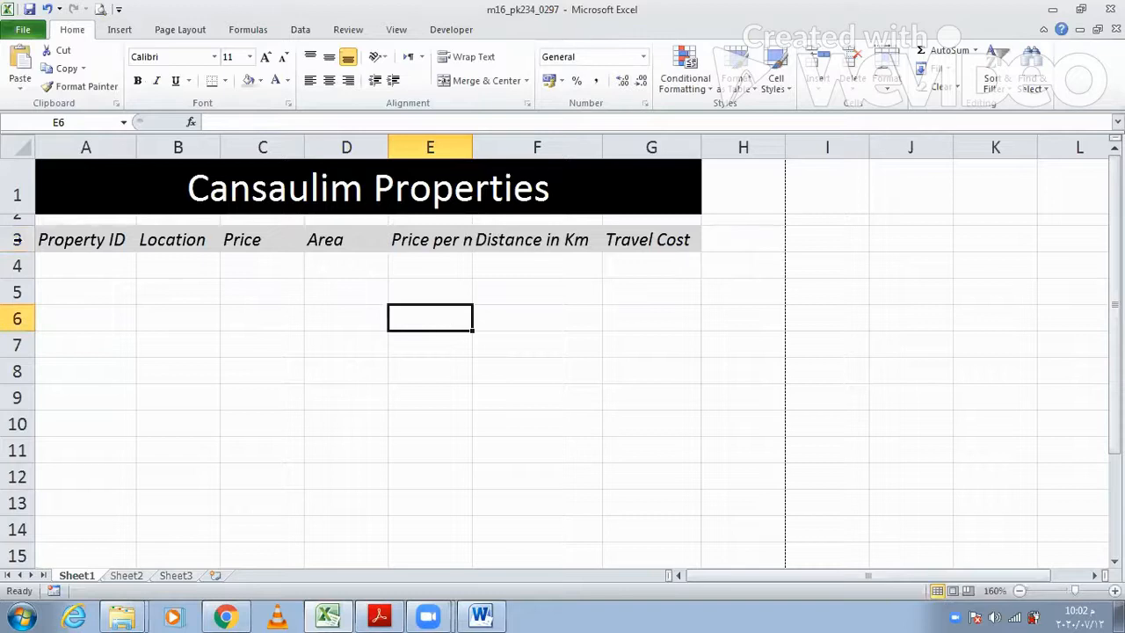
click(17, 240)
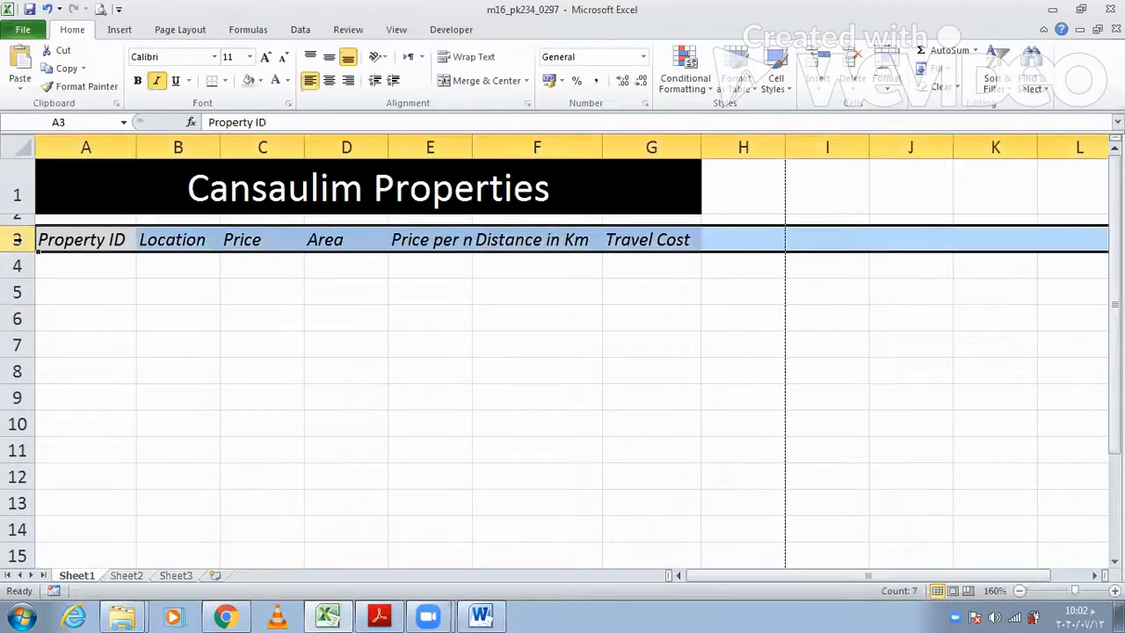
click(477, 60)
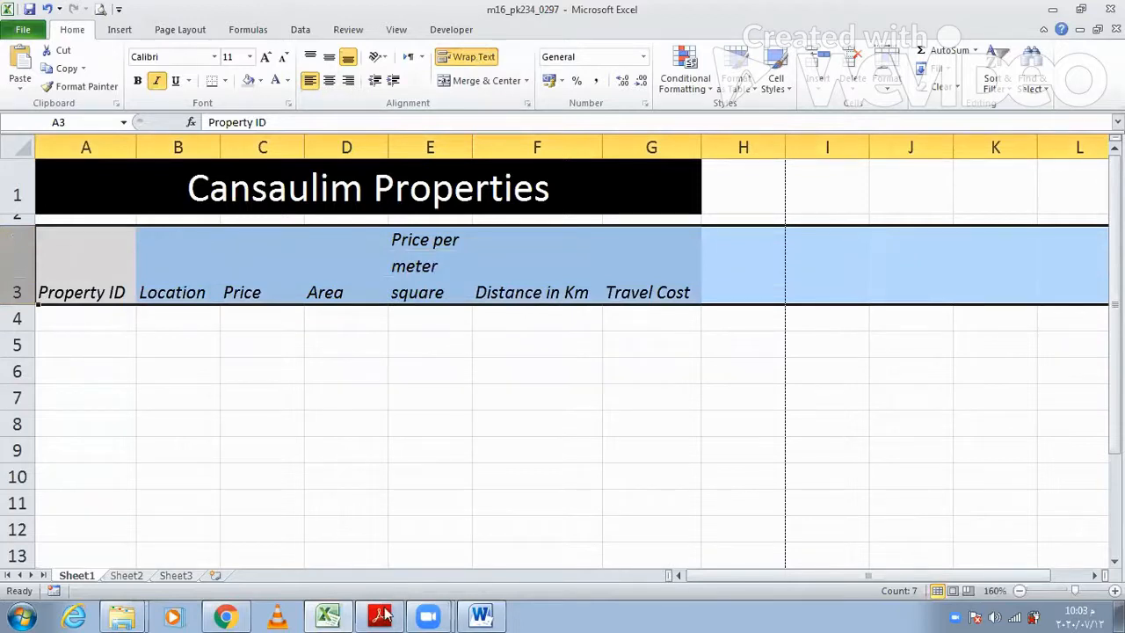
Compare with the exam PDF and correct the E3 heading to 'Price per square meter'.
click(382, 615)
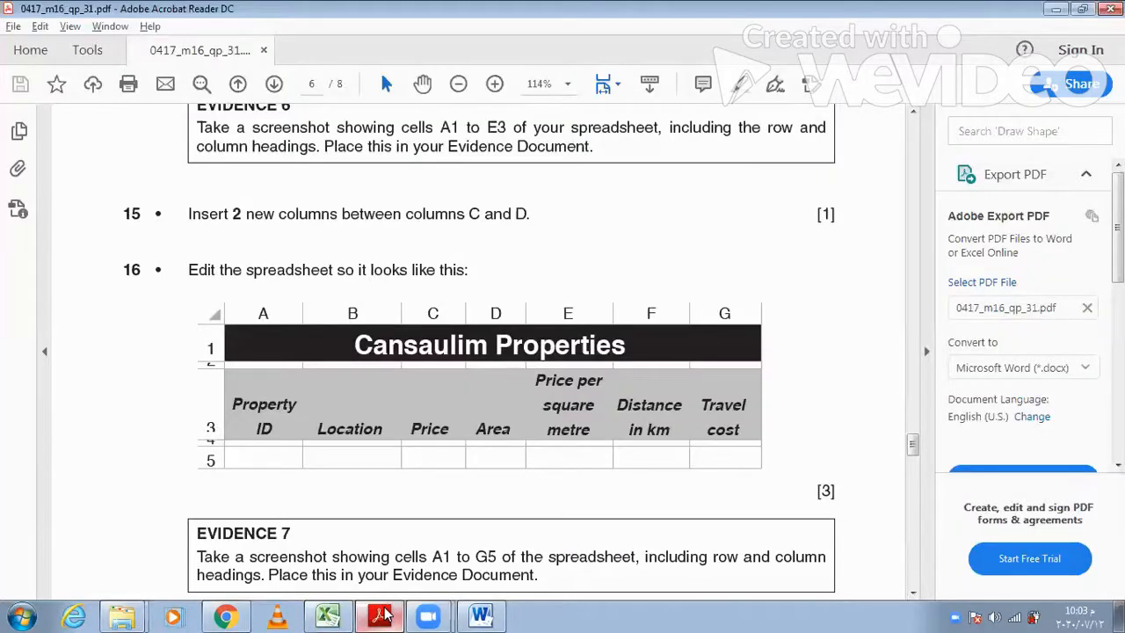
click(382, 614)
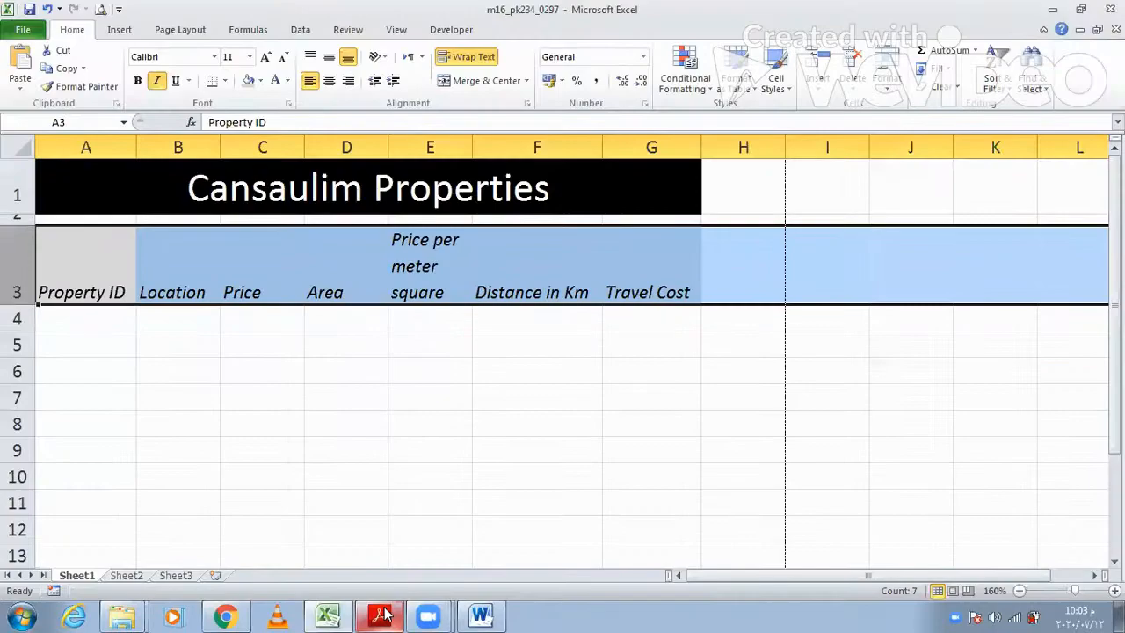
click(382, 614)
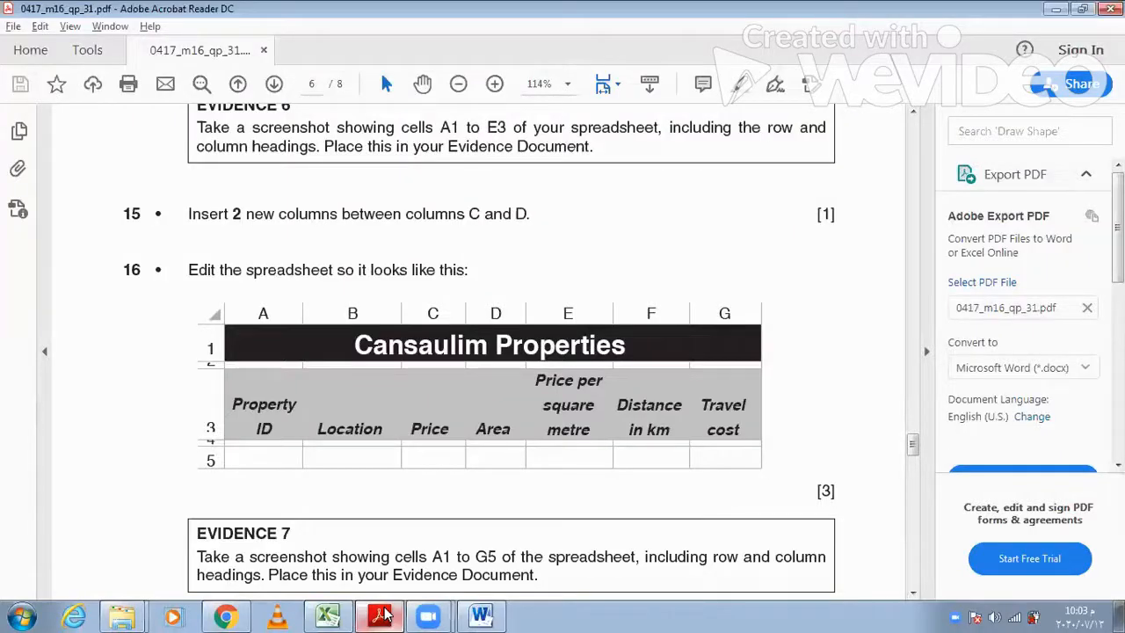
click(383, 614)
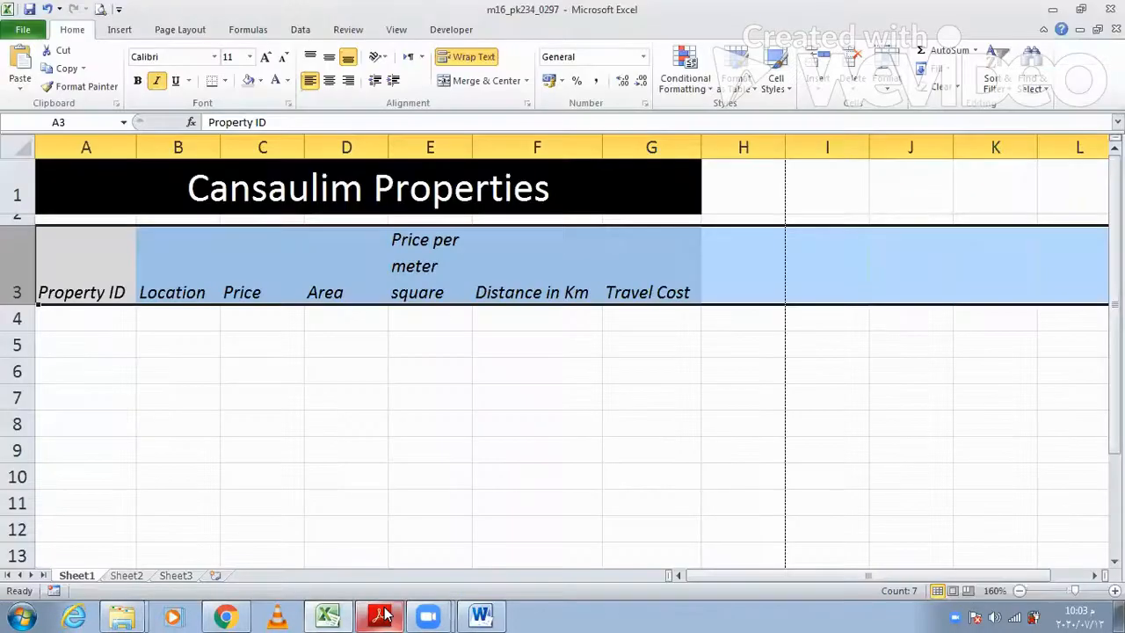
double_click(470, 279)
key(BackSpace)
key(BackSpace)
key(BackSpace)
key(BackSpace)
key(BackSpace)
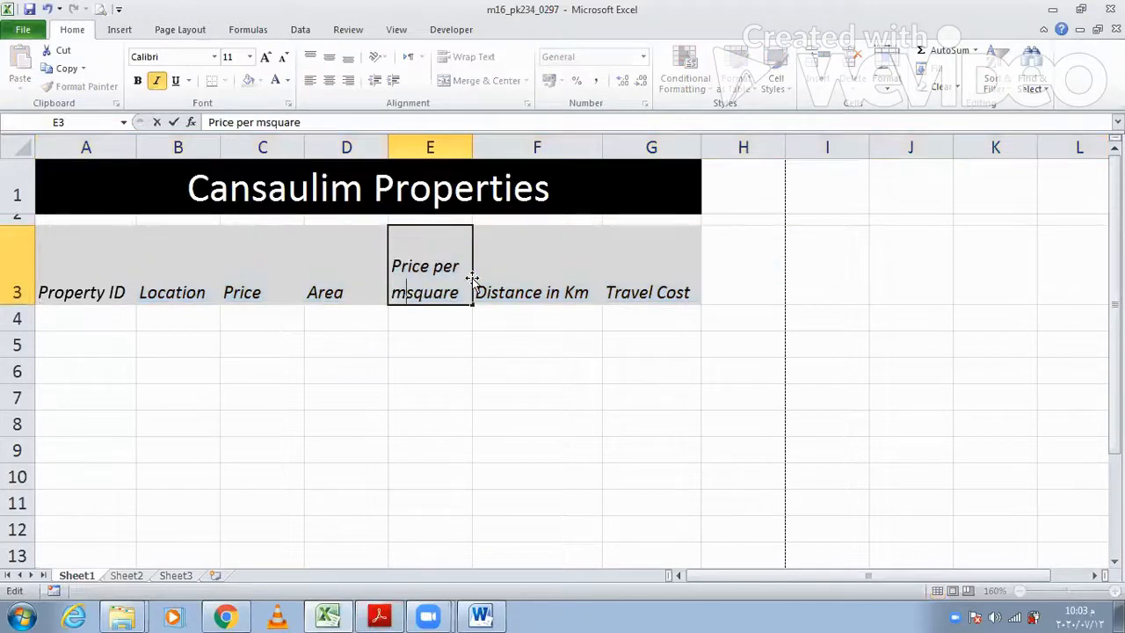
key(BackSpace)
key(End)
text(meter)
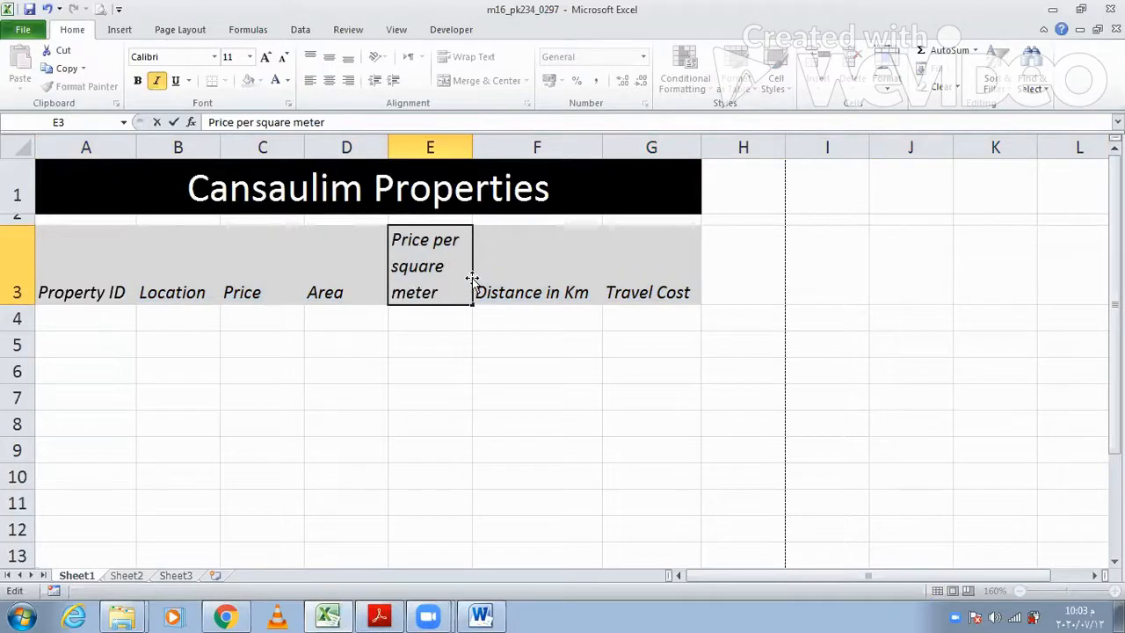
key(Return)
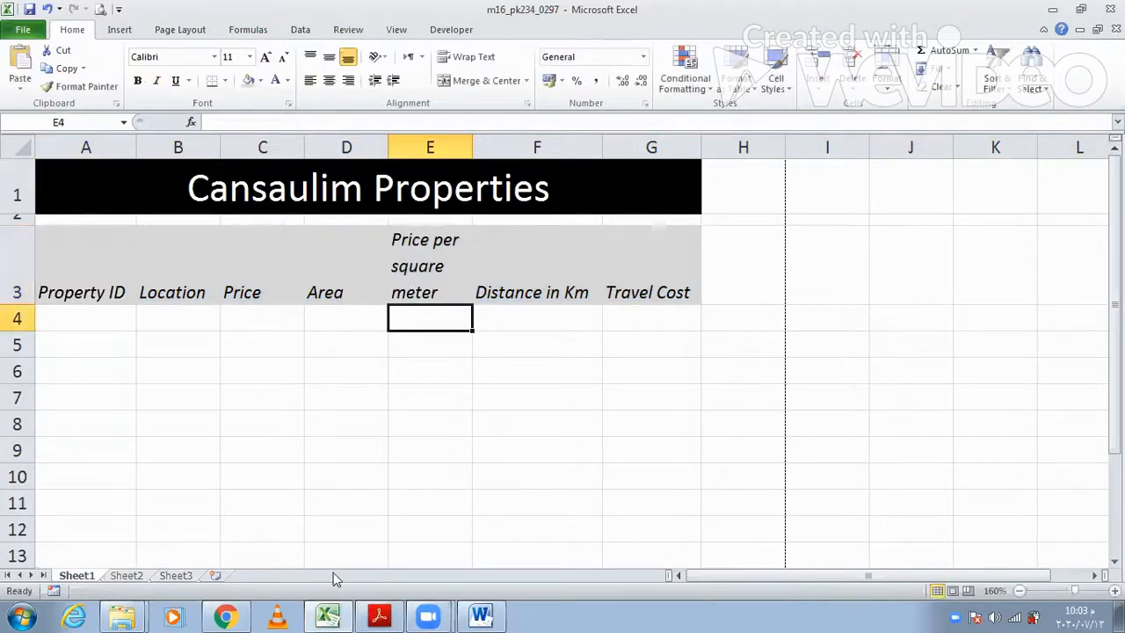
Bring up the exam PDF and scroll down to the question 17 instructions.
click(378, 613)
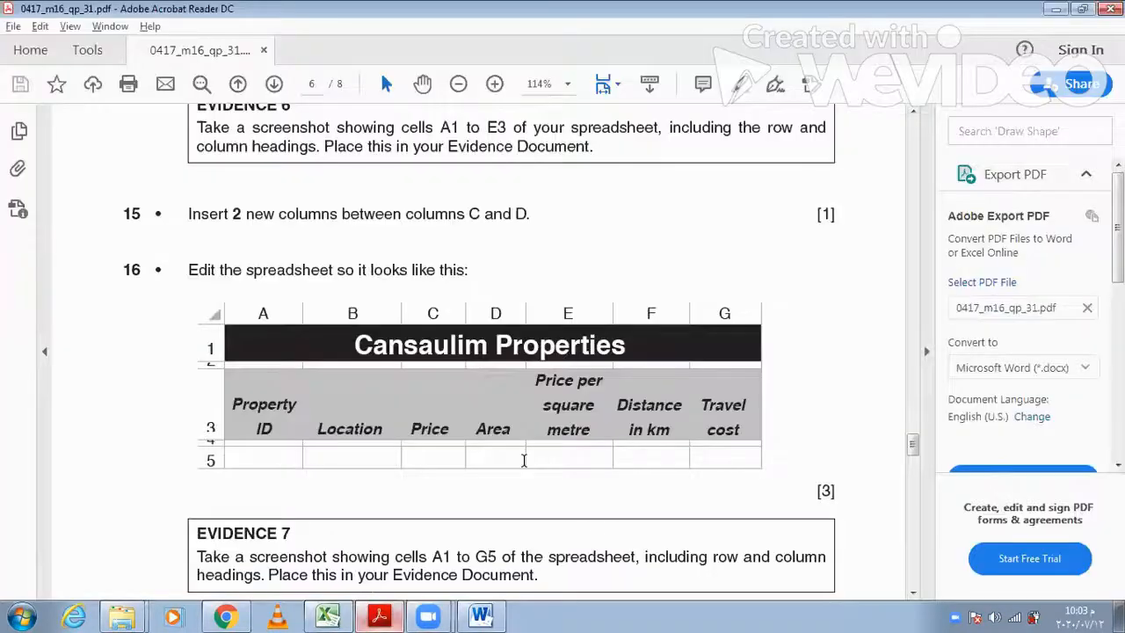
scroll(524, 460, down, 3)
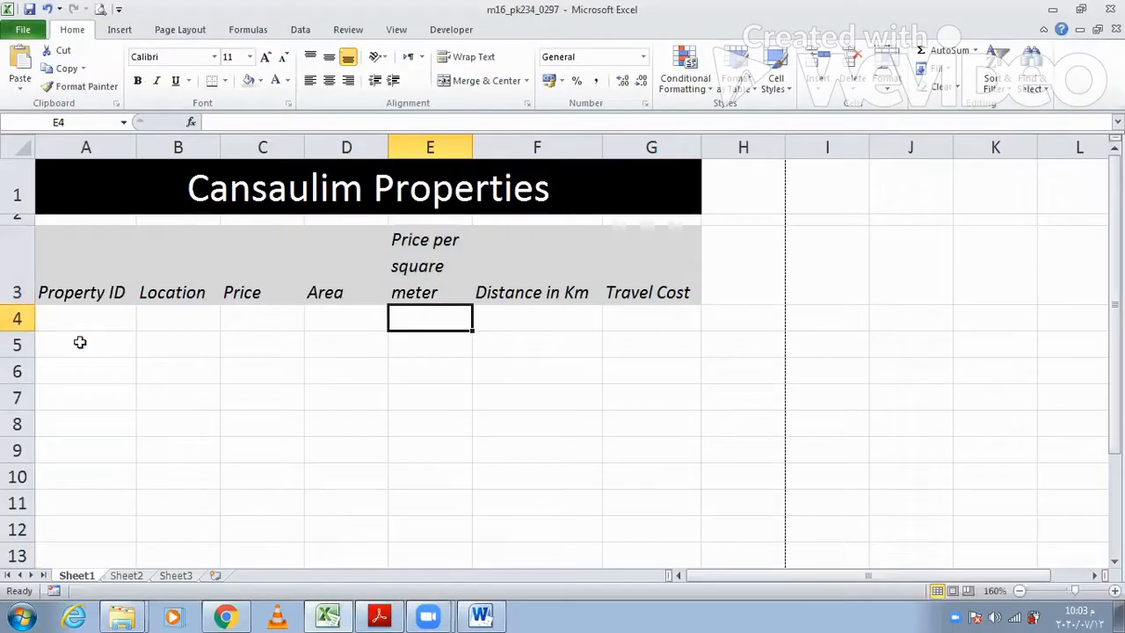
Shrink row 4 to a thin strip between the header row and row 5.
drag(26, 323, 22, 314)
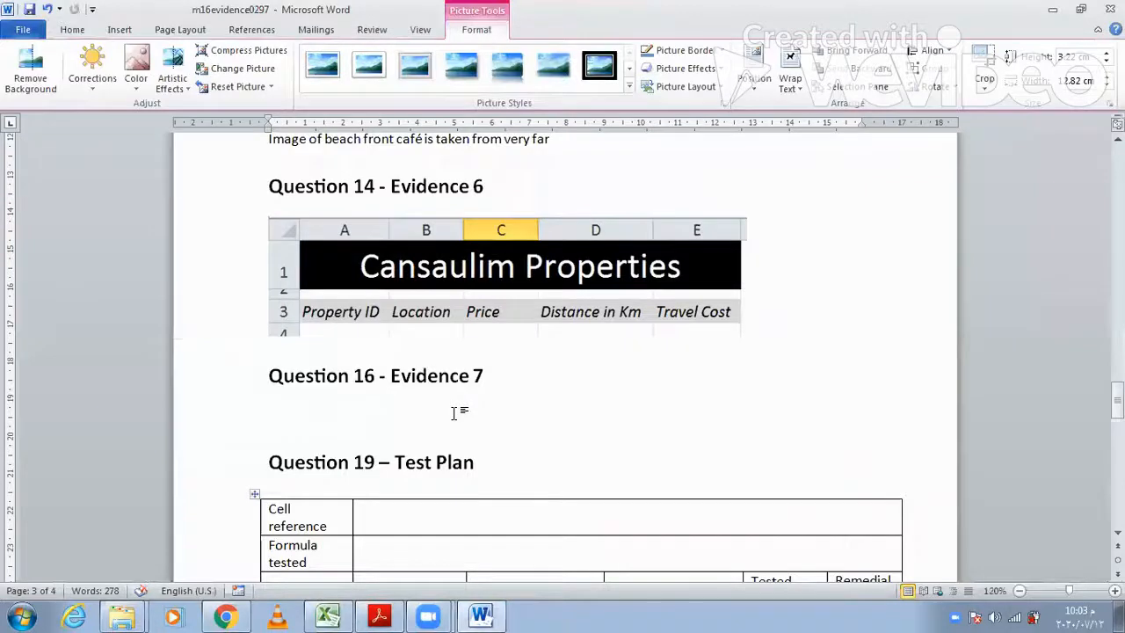
Paste the Excel screenshot below the Question 16 - Evidence 7 heading.
click(454, 413)
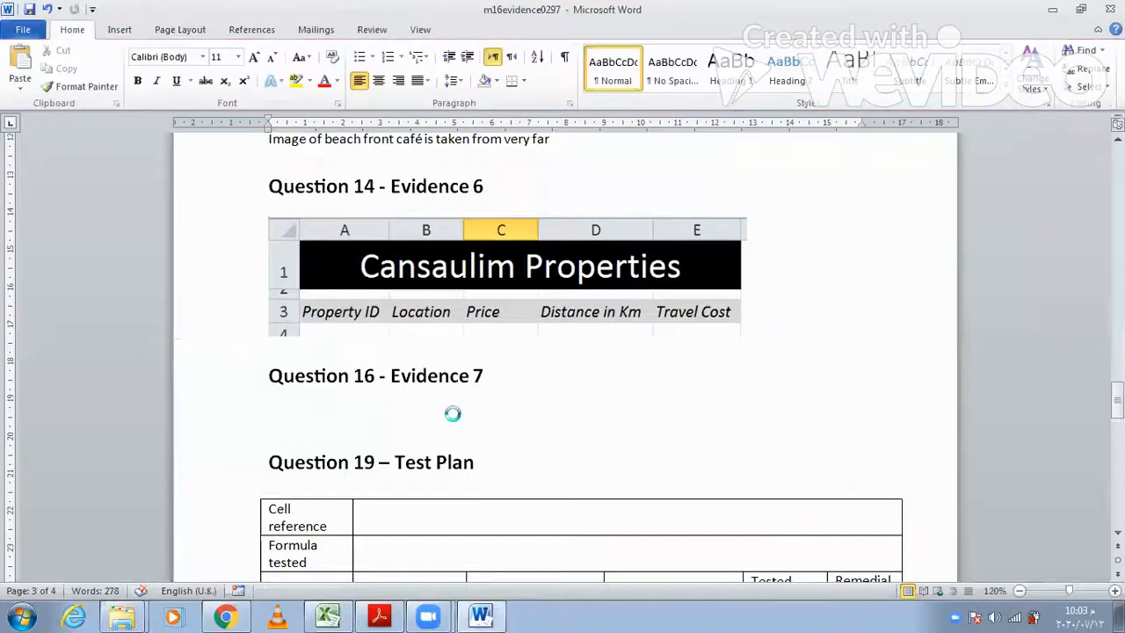
key(ctrl+v)
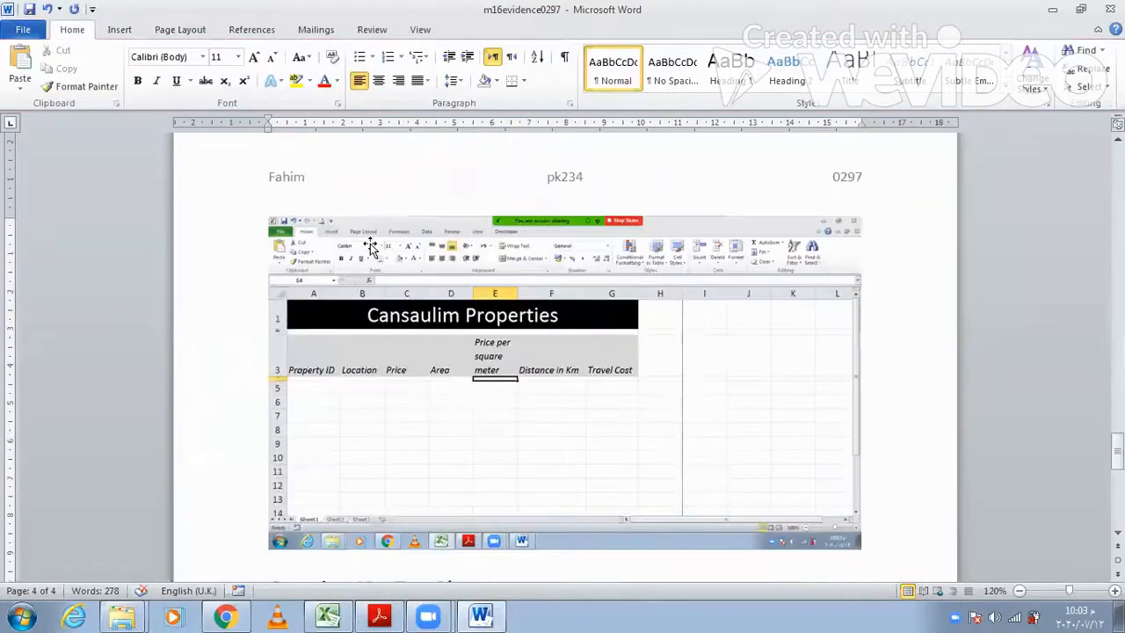
click(374, 247)
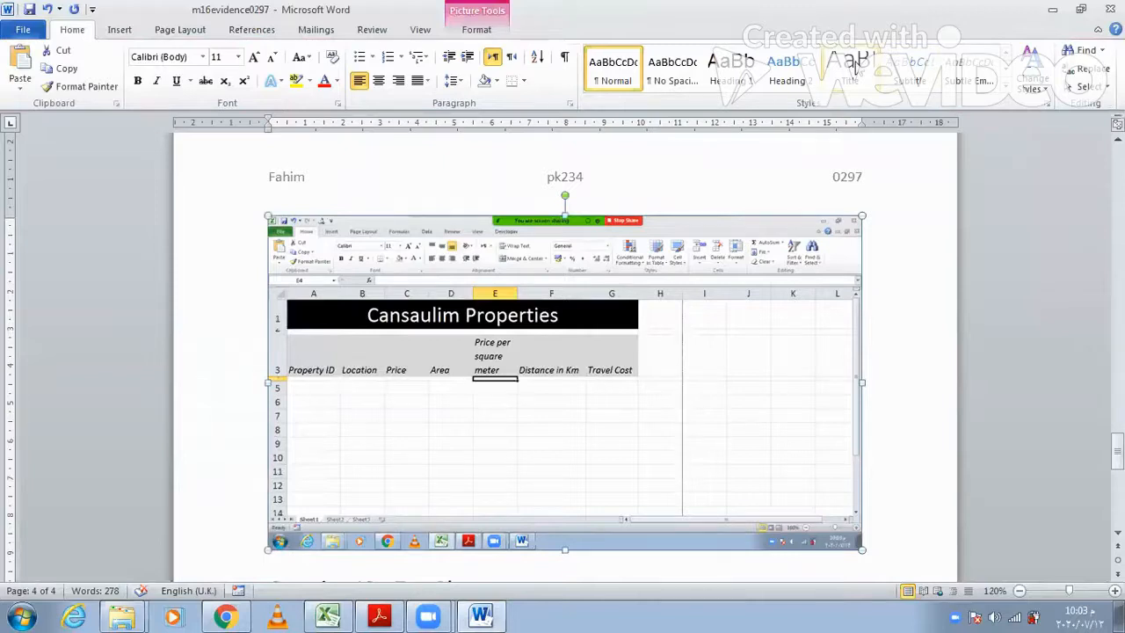
Crop the screenshot to cells A1:G5 with headings and enlarge it.
click(477, 30)
click(984, 57)
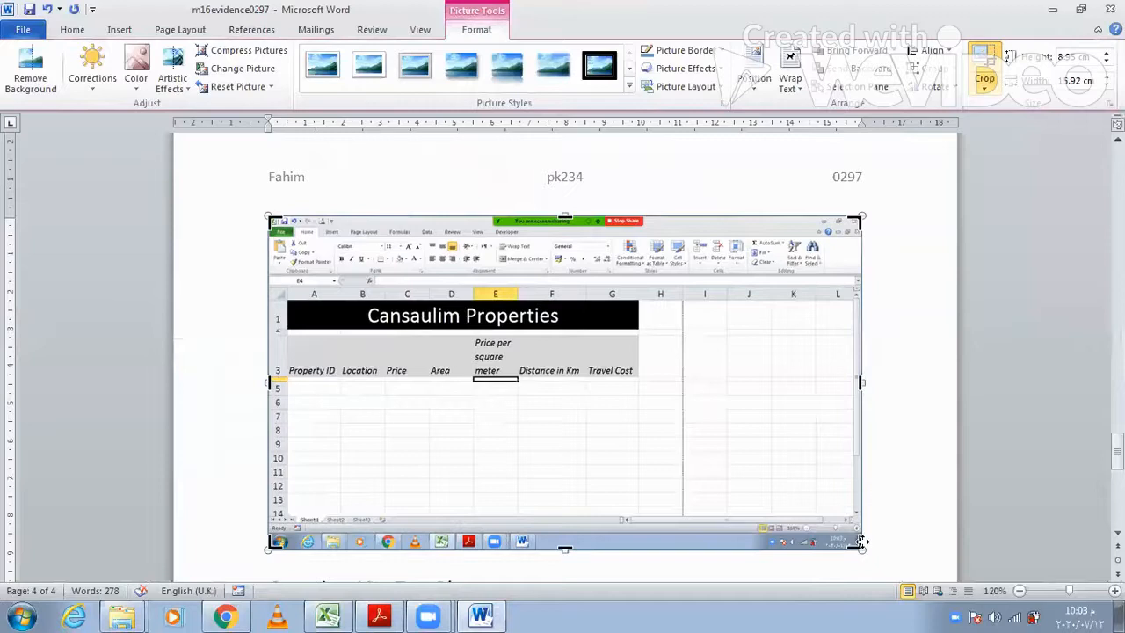
drag(860, 542, 641, 397)
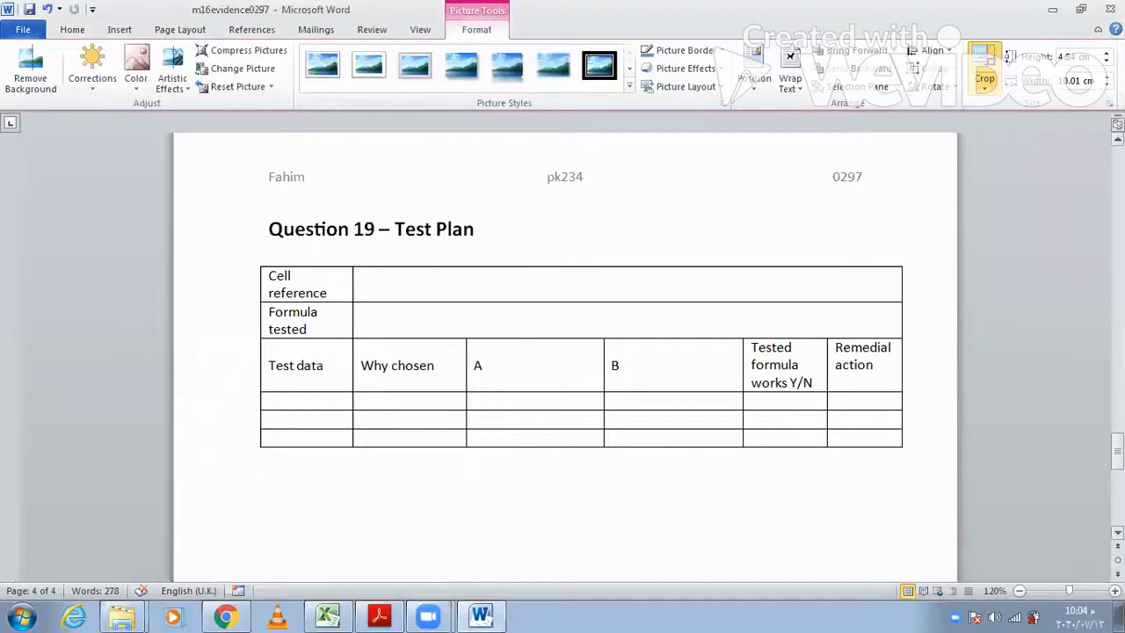
scroll(809, 369, up, 4)
scroll(808, 369, up, 6)
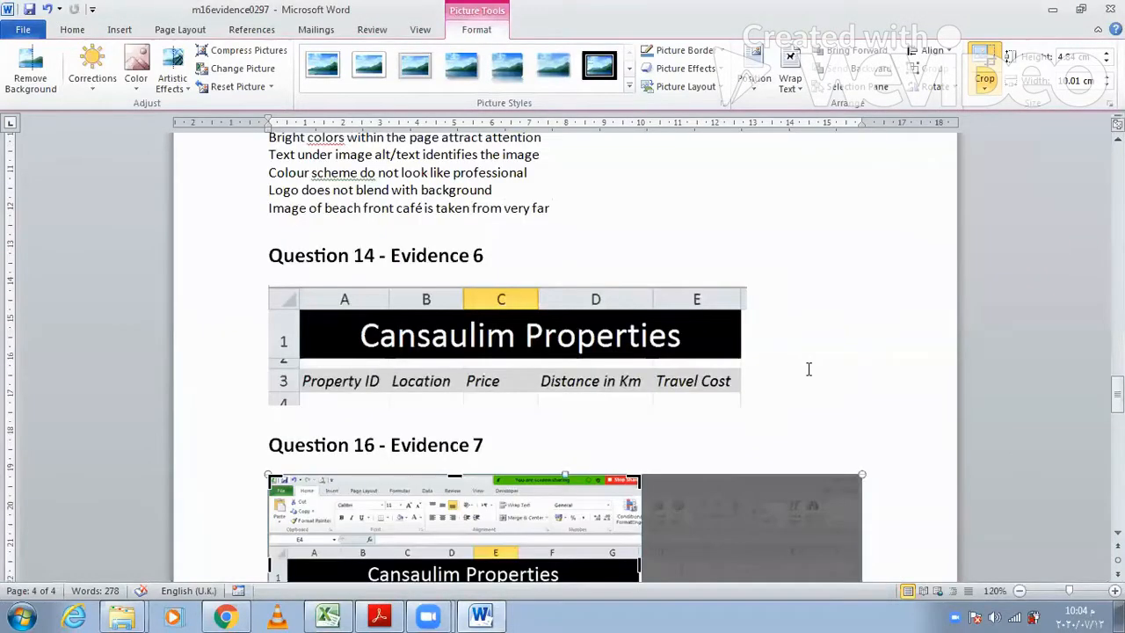
scroll(276, 389, down, 2)
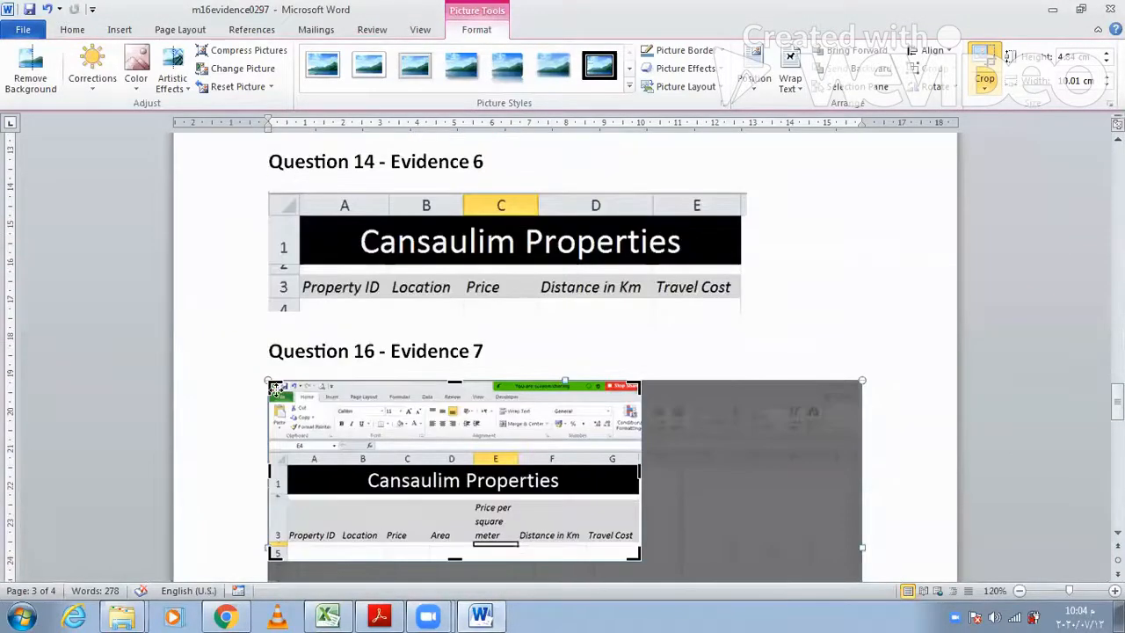
drag(459, 379, 459, 455)
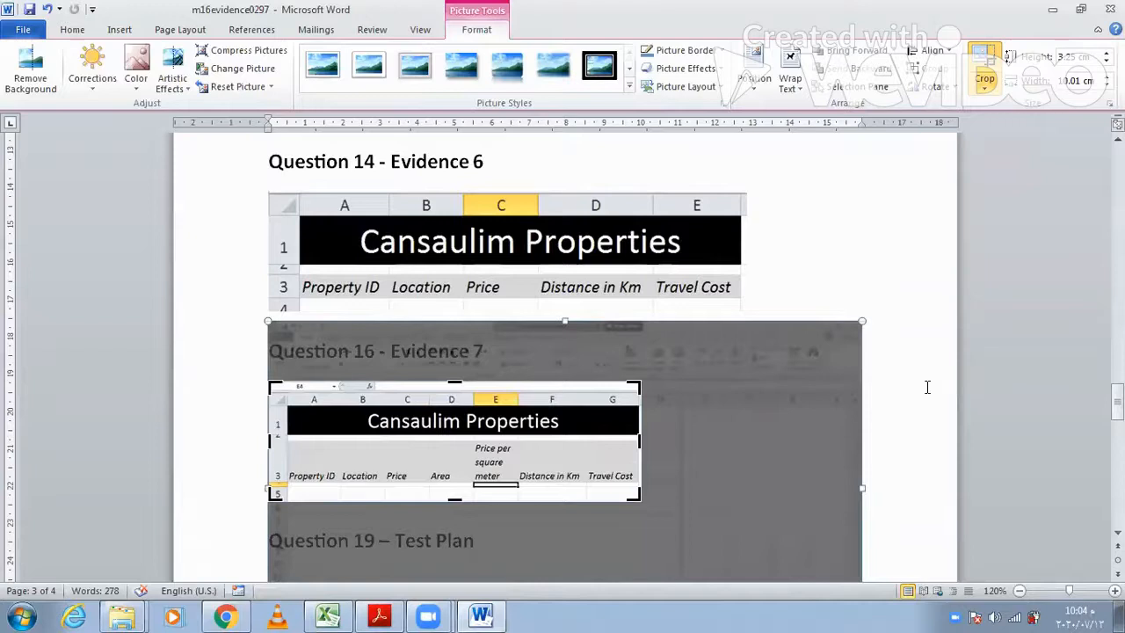
click(926, 387)
click(637, 499)
drag(637, 499, 736, 527)
Read question 17 in the exam PDF, then return to the Excel workbook.
scroll(574, 567, down, 5)
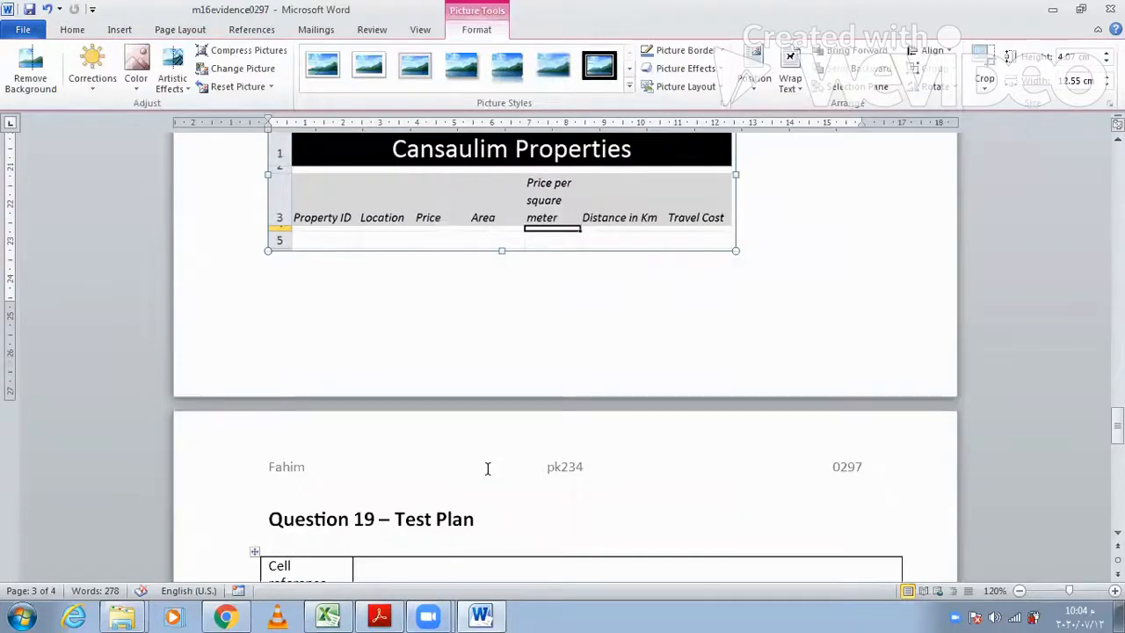
key(alt+Tab)
scroll(487, 468, down, 2)
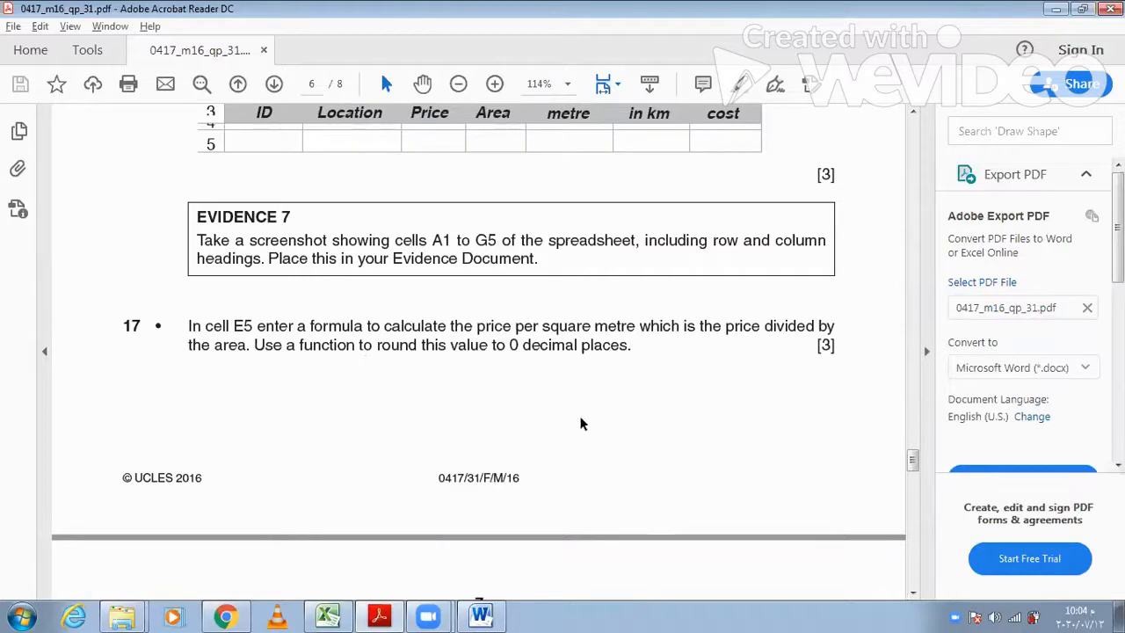
click(328, 615)
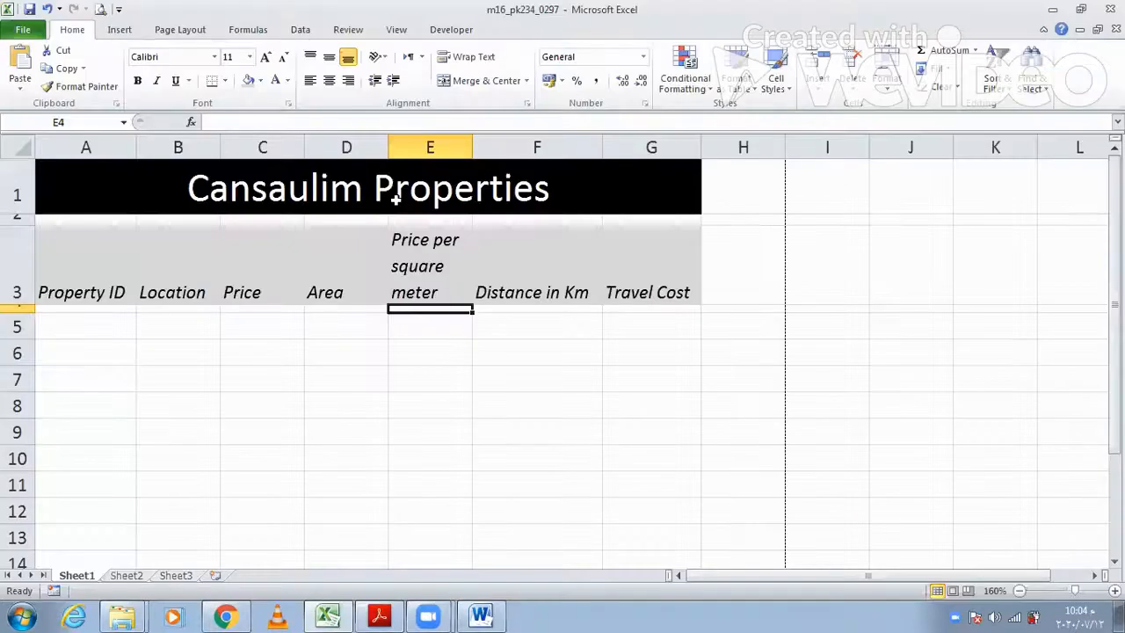
click(423, 327)
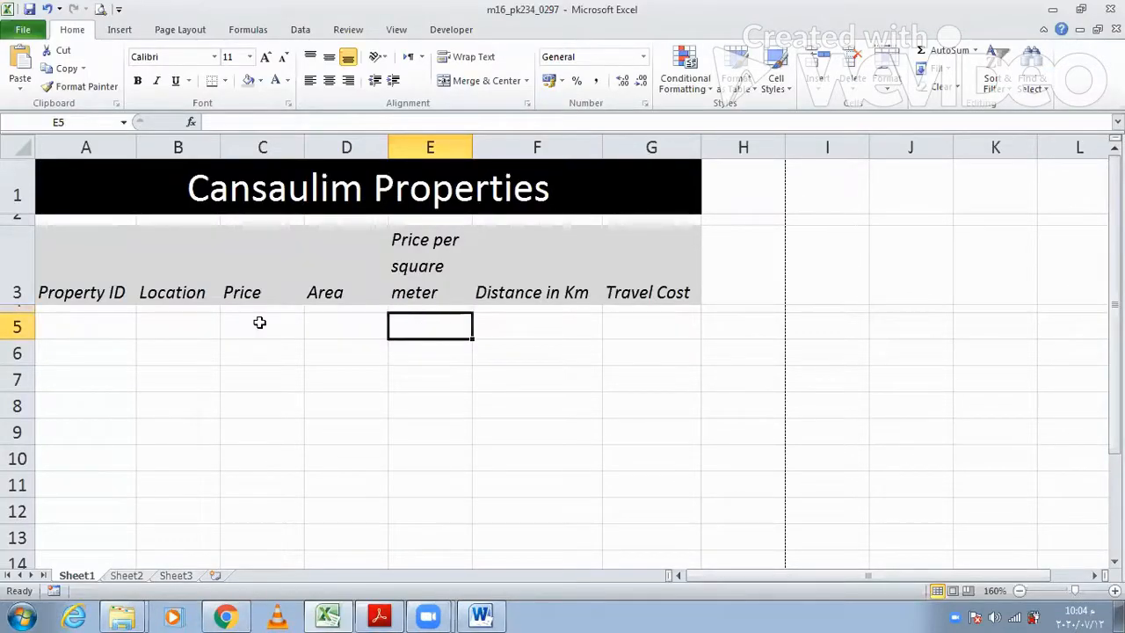
click(386, 614)
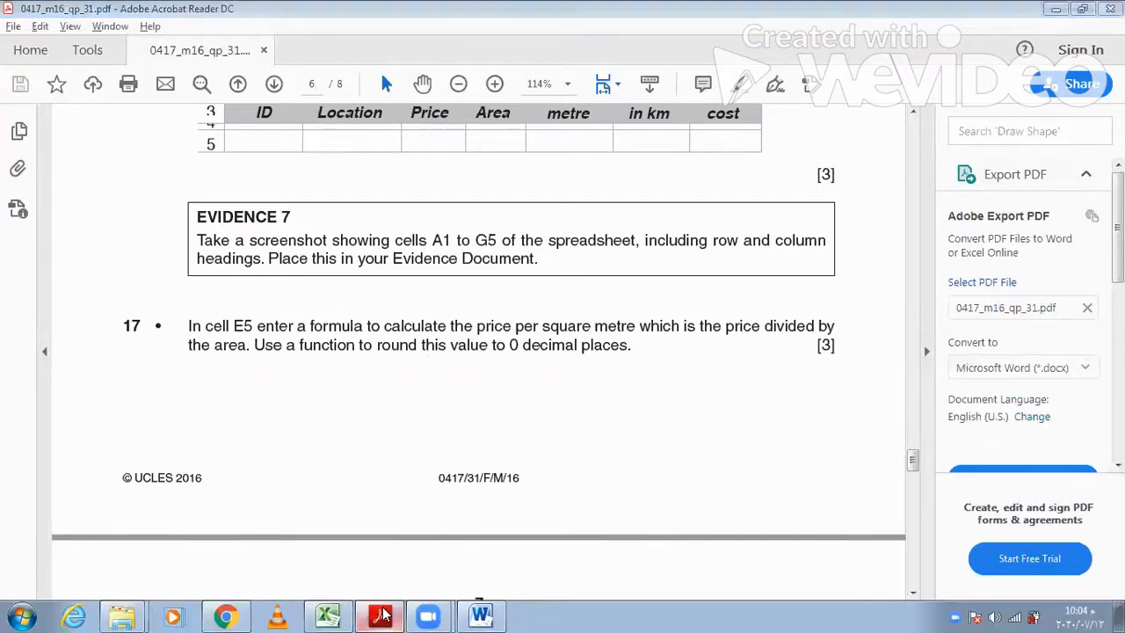
click(327, 615)
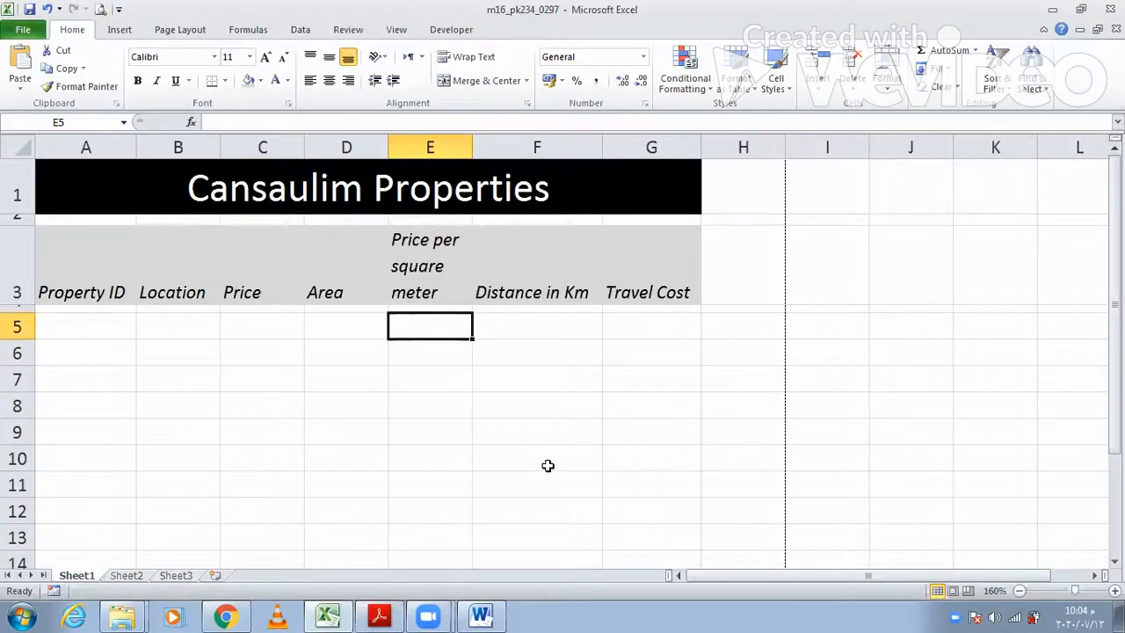
Enter =ROUND(C5/D5;0) in E5 for the rounded price per square meter.
text(=)
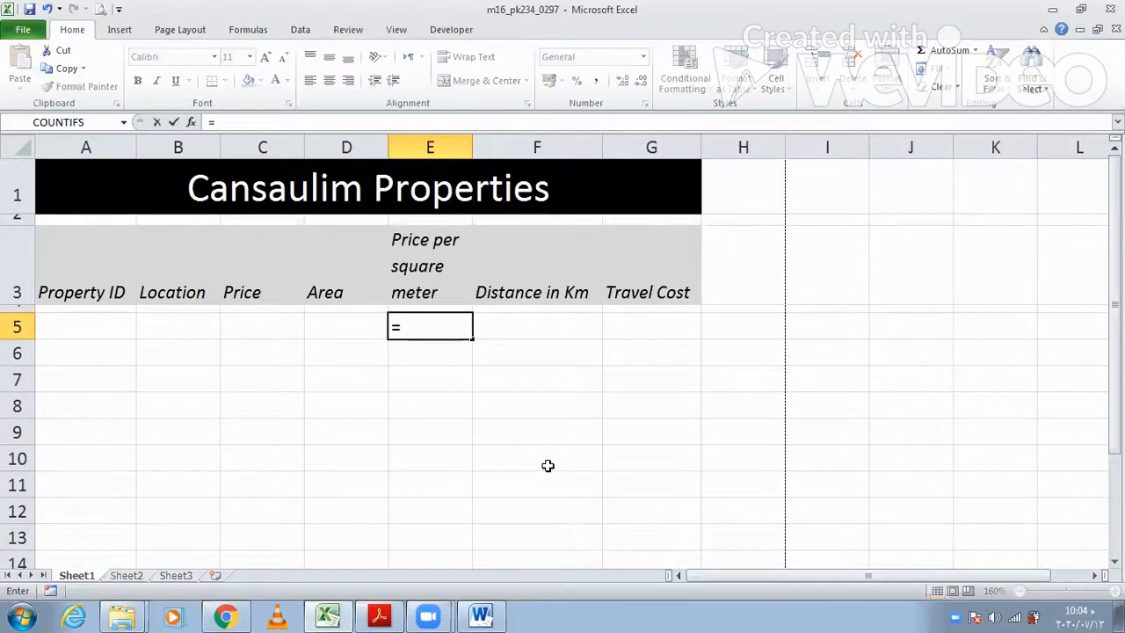
text(roun)
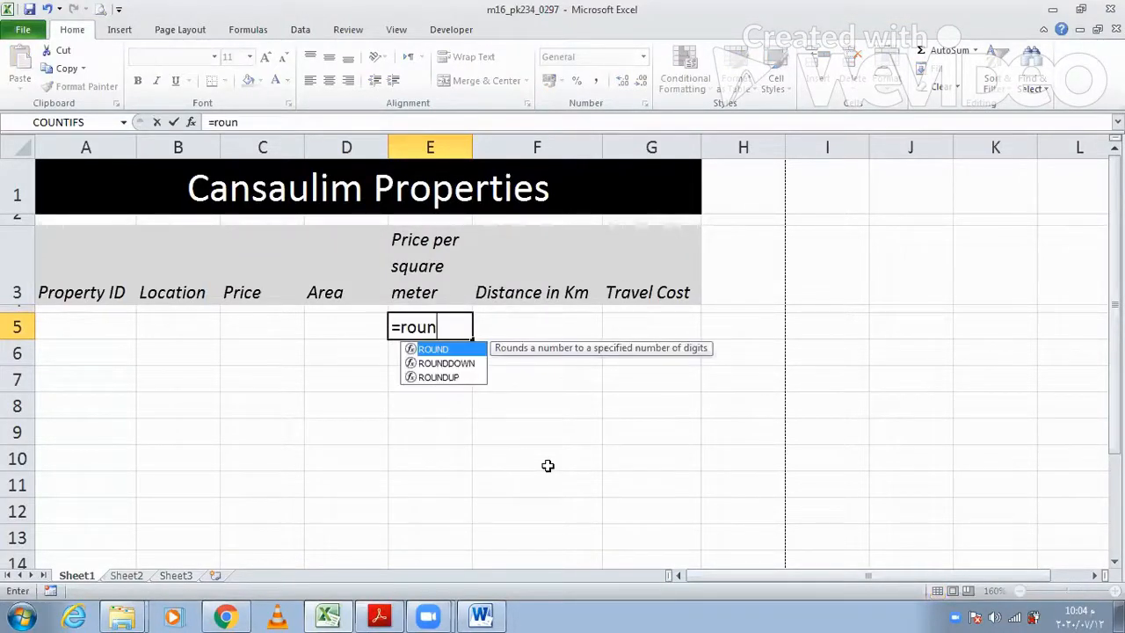
text(d()
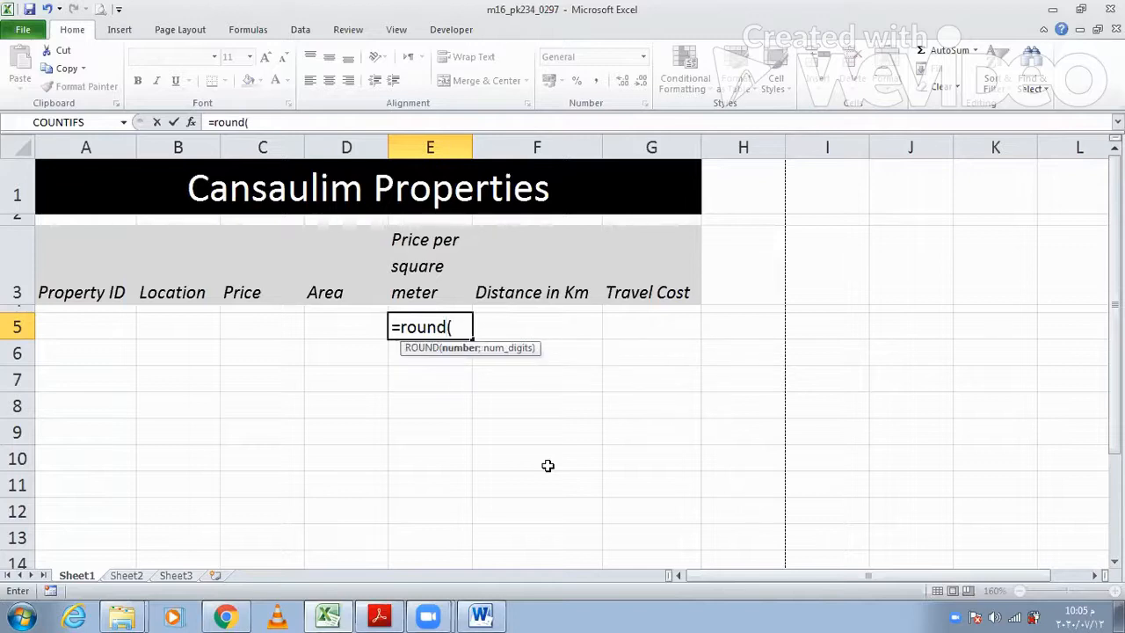
click(281, 326)
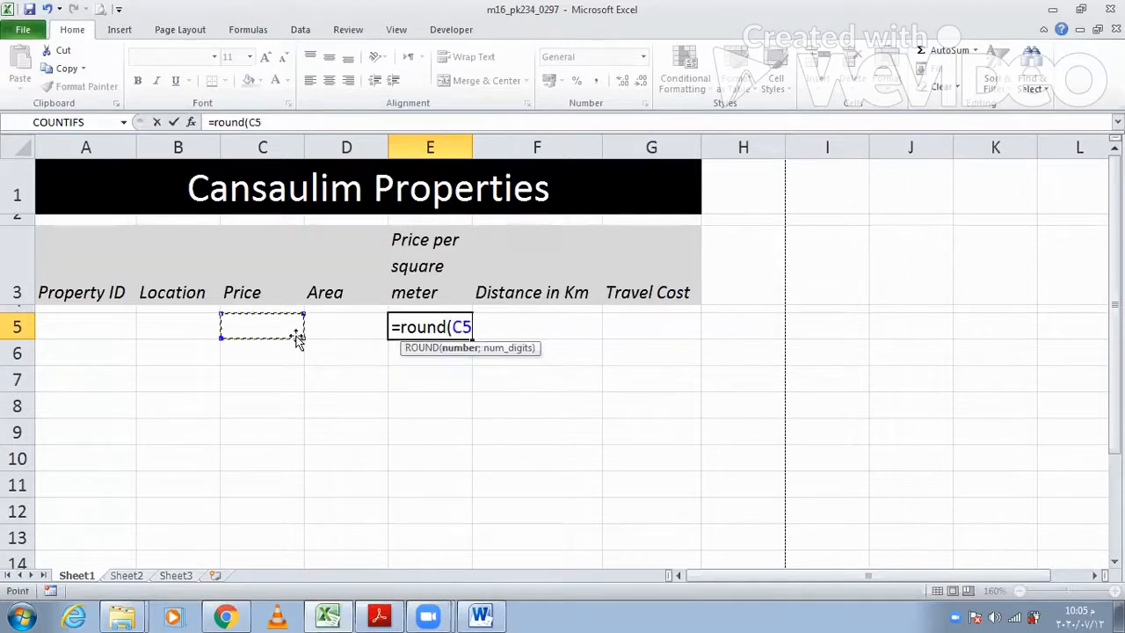
text(/)
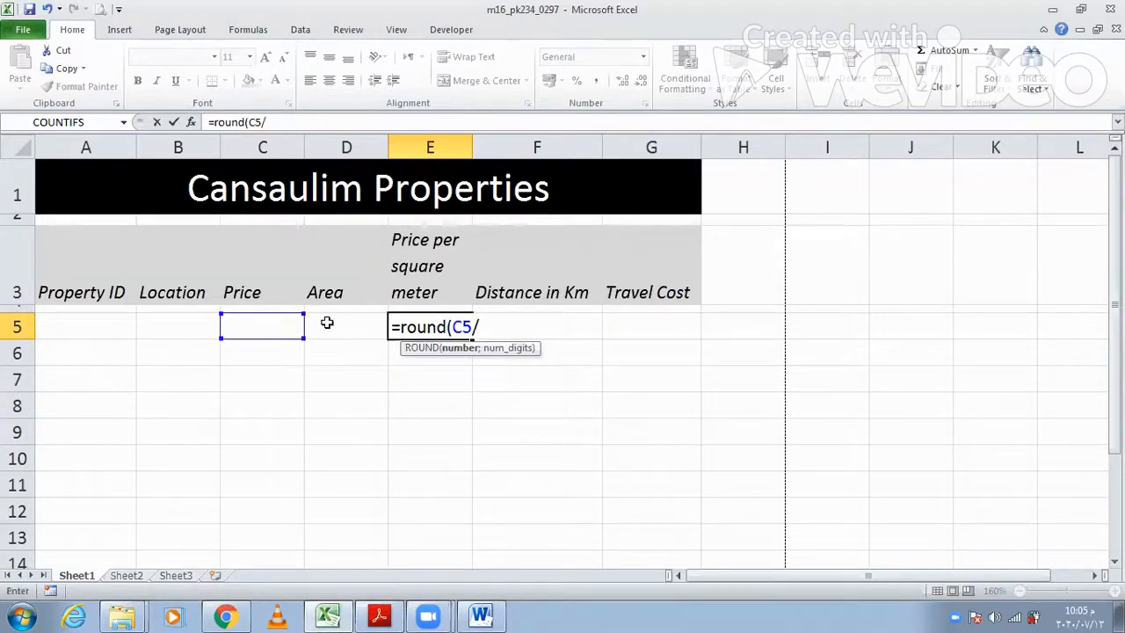
key(Left)
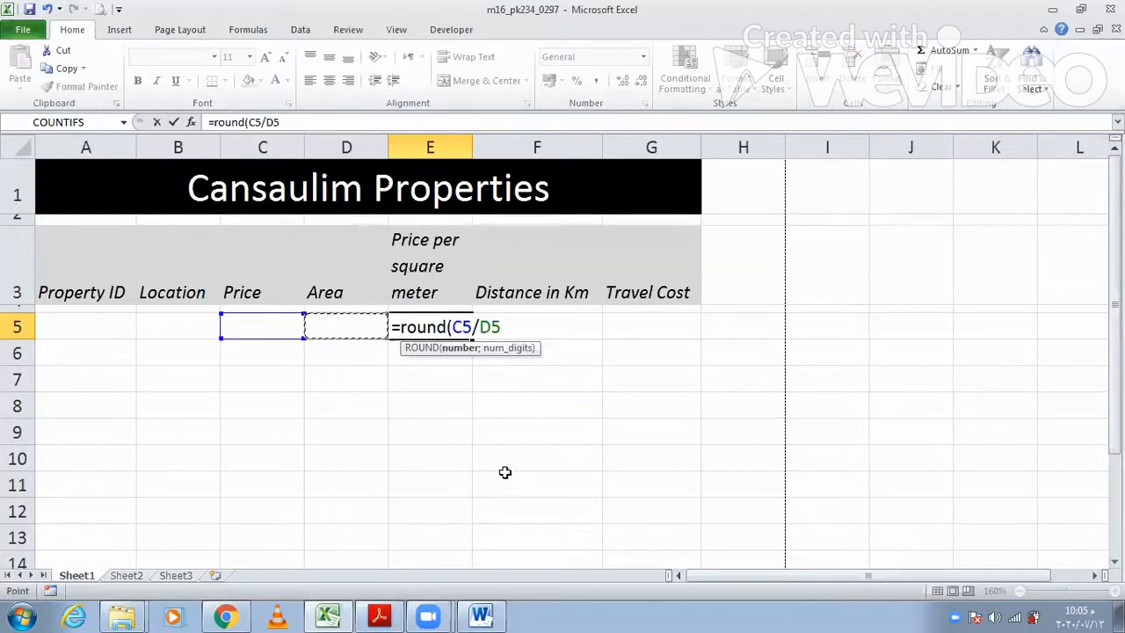
text(,)
key(BackSpace)
text(;)
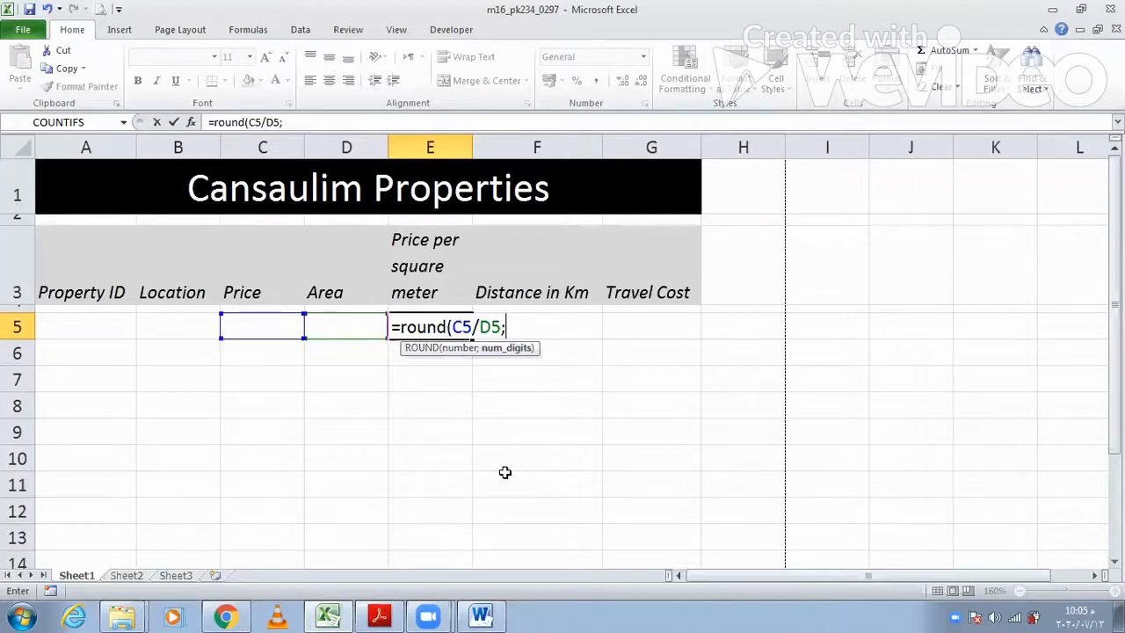
text(0))
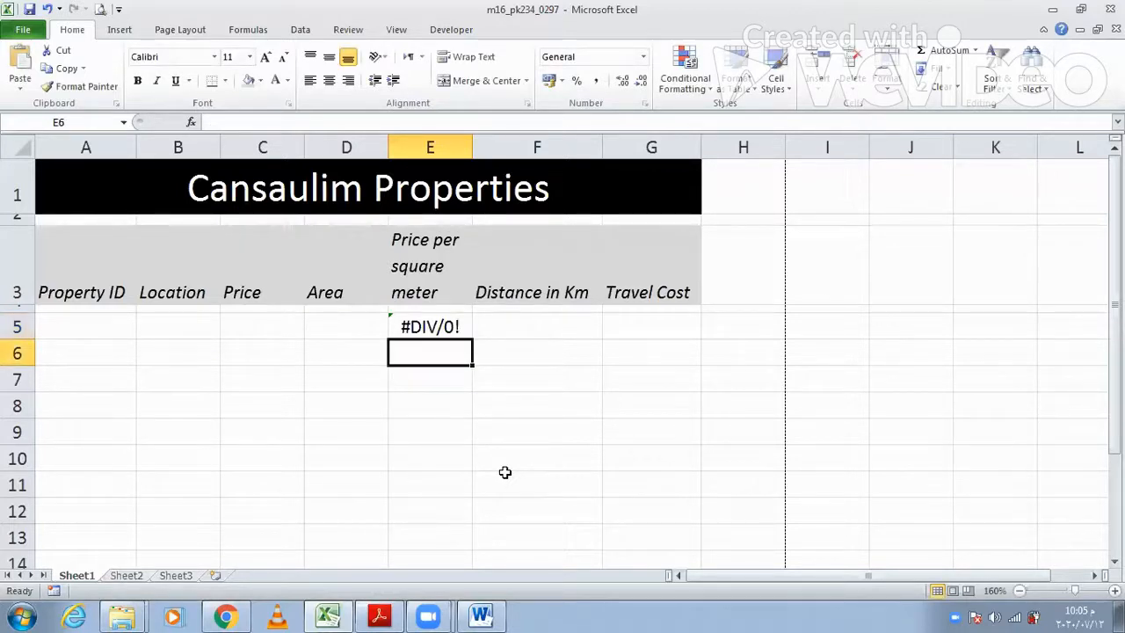
click(438, 330)
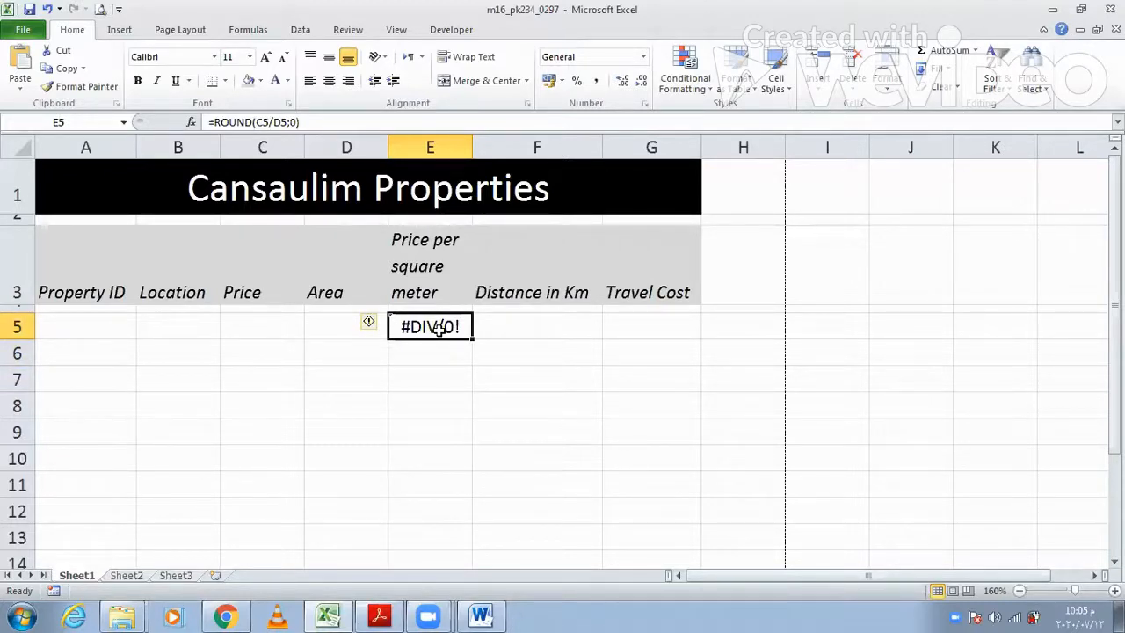
key(Left)
key(Left)
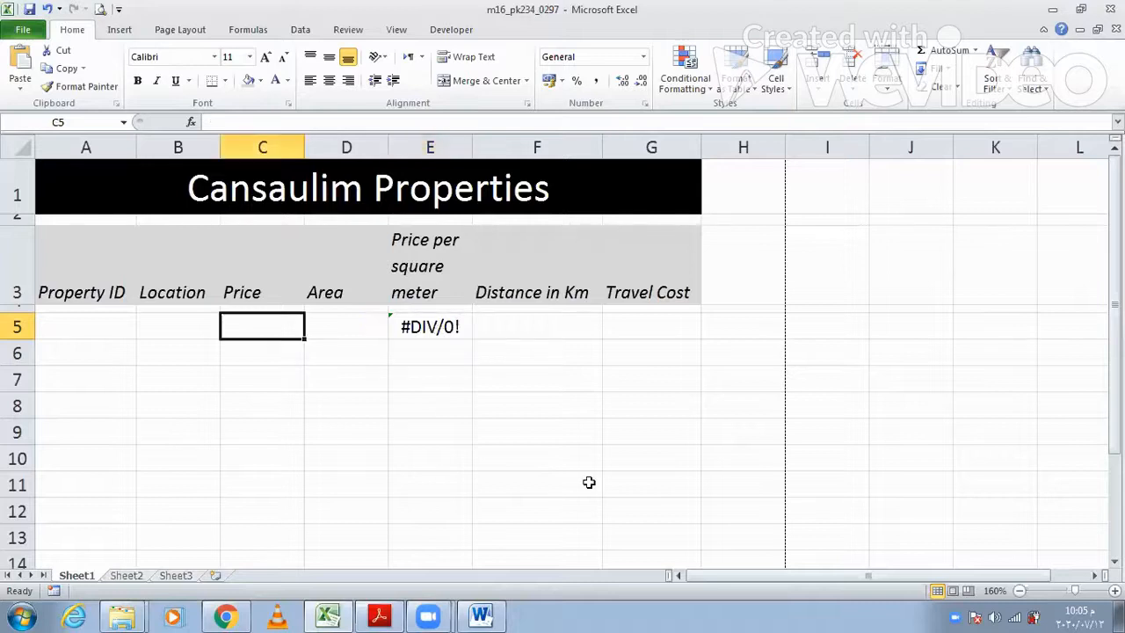
text(450)
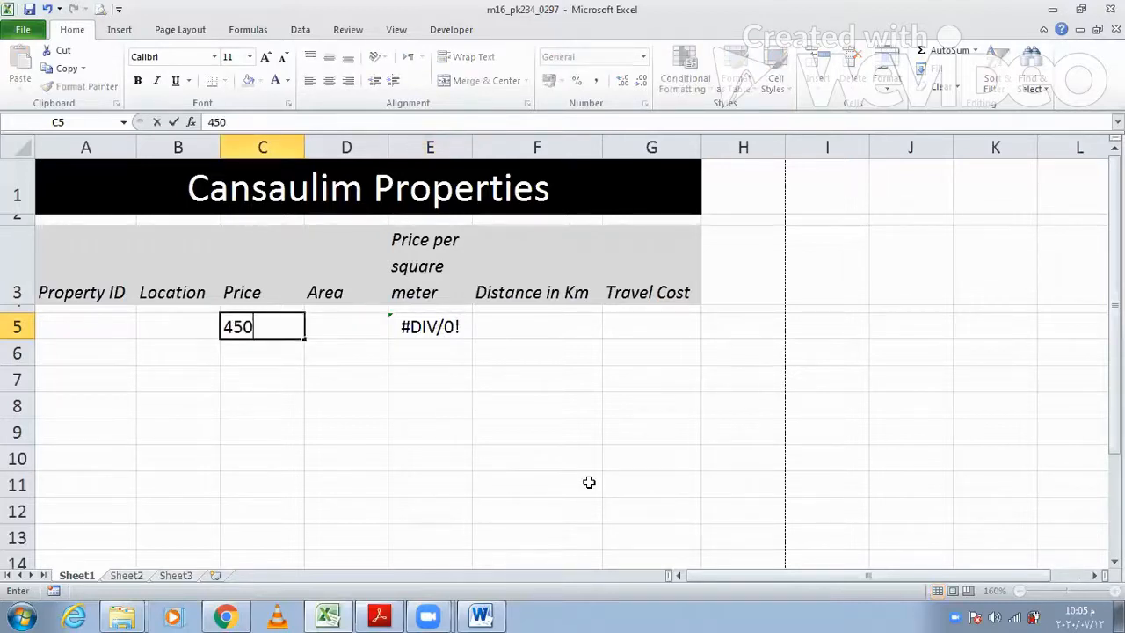
key(Tab)
text(2)
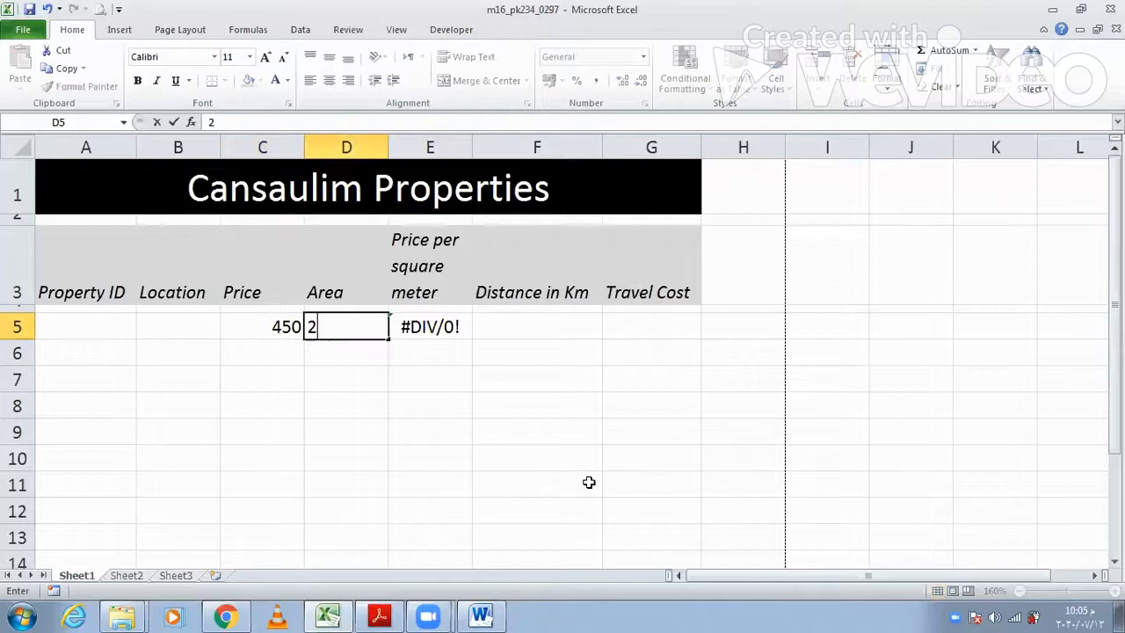
text(5)
key(Return)
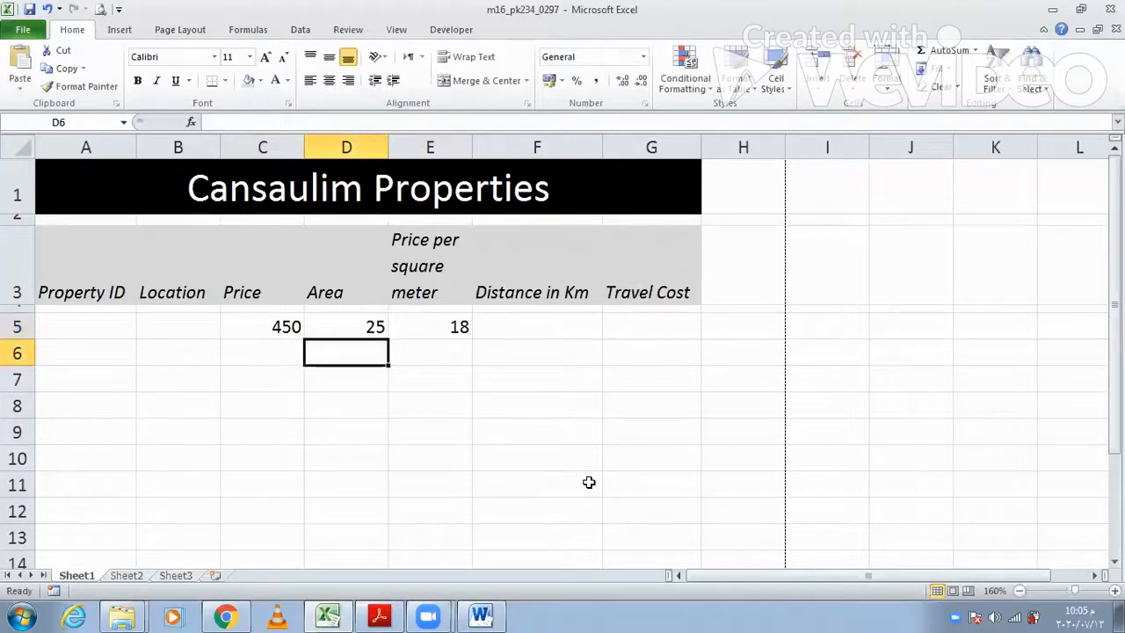
key(Up)
key(Delete)
key(Left)
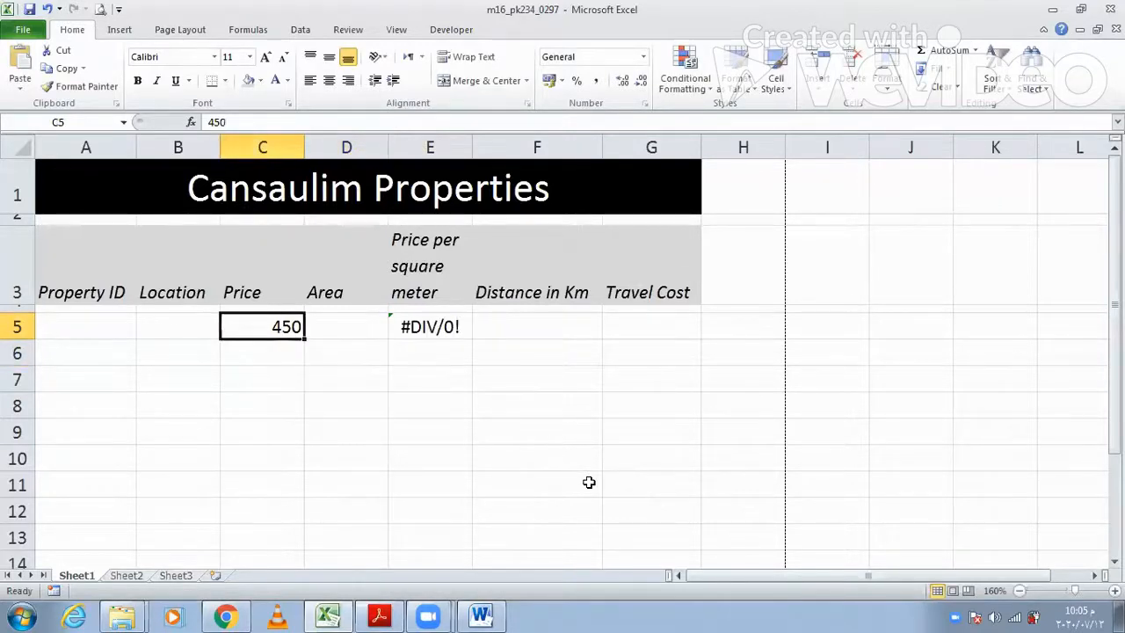
key(Delete)
key(Down)
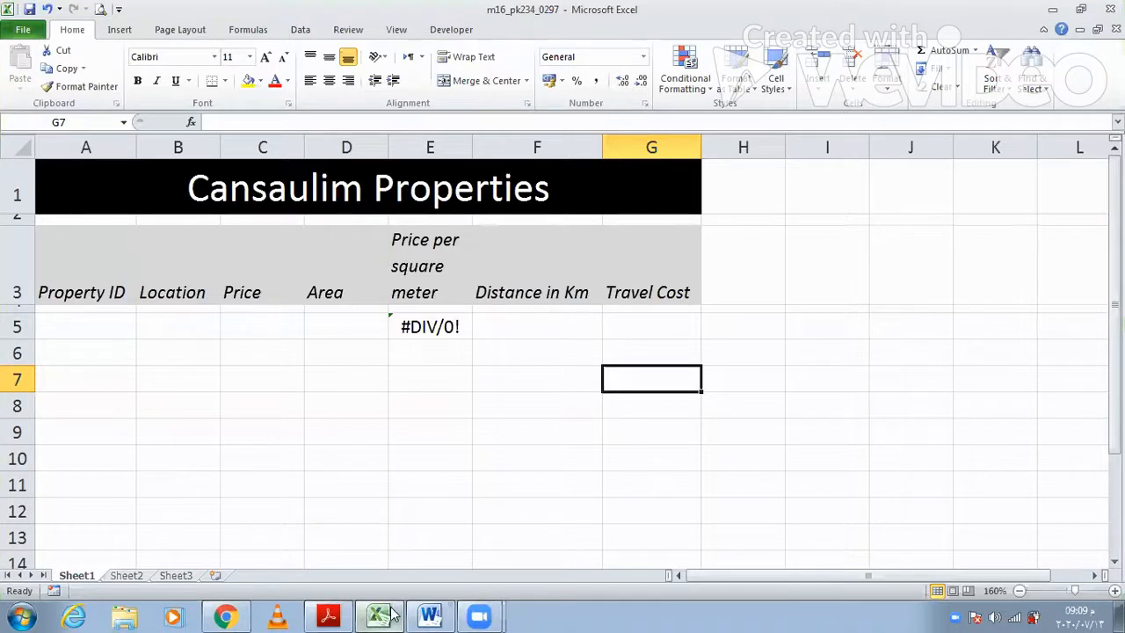
mouse_move(391, 615)
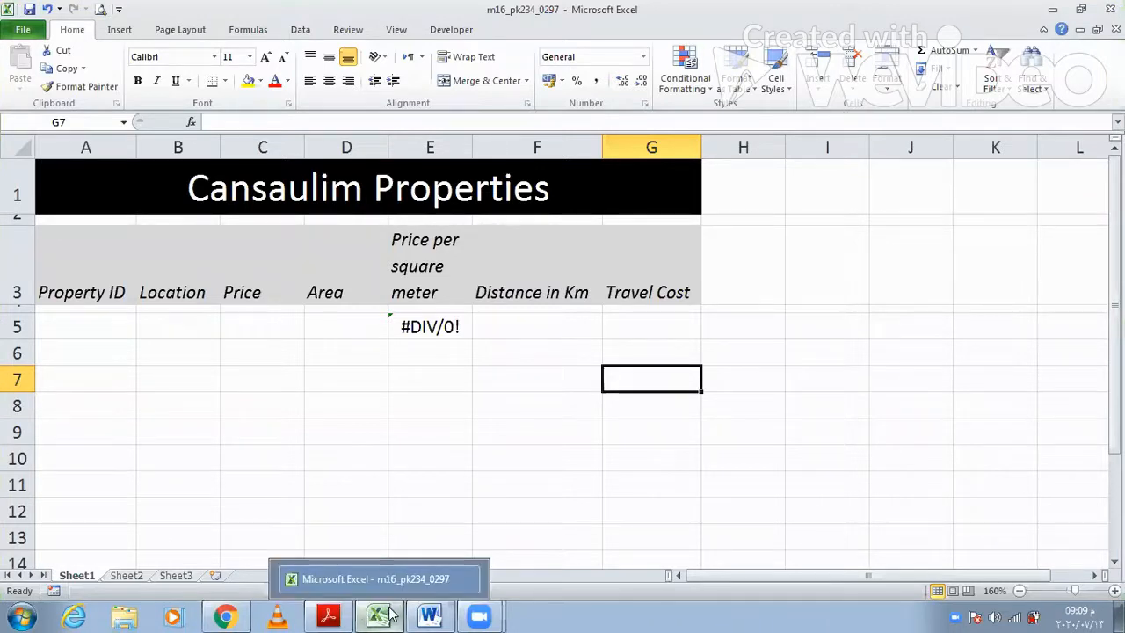
click(328, 615)
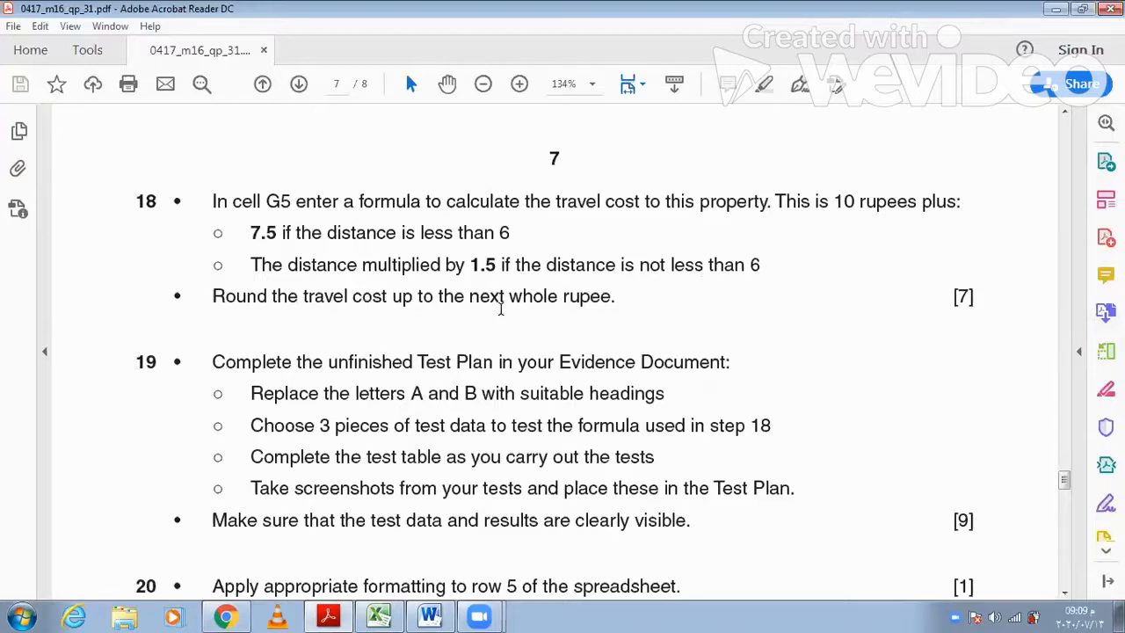
click(402, 615)
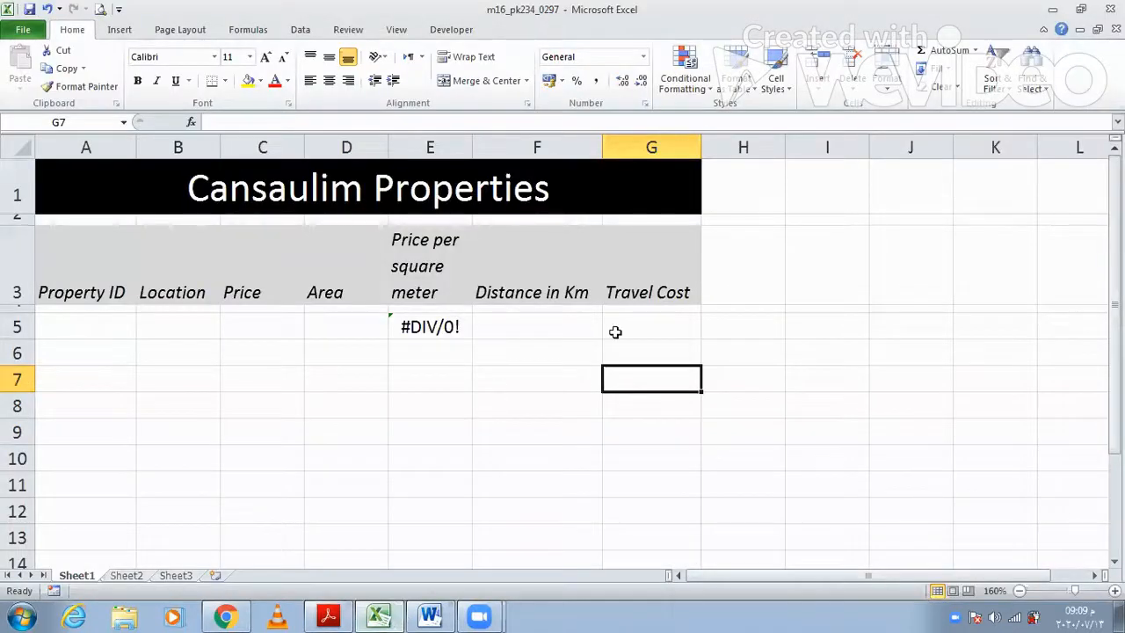
Enter =10+IF(F5<6;"7.5";F5*"1.5") in G5, giving a travel cost of 17.5.
key(Up)
key(Up)
text(=)
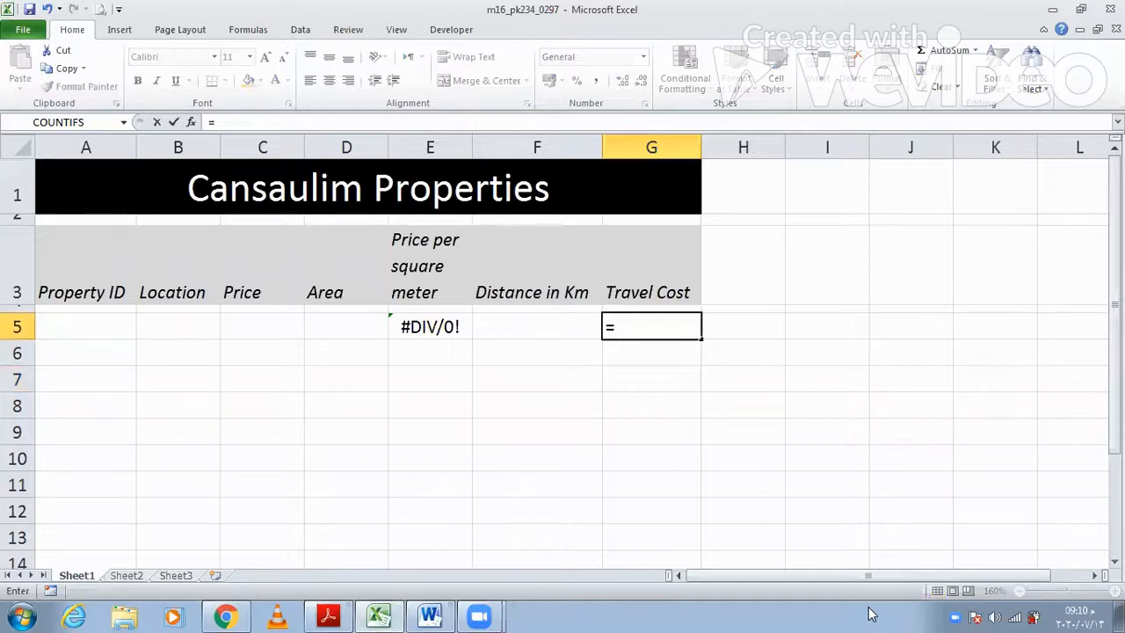
text(10+IF)
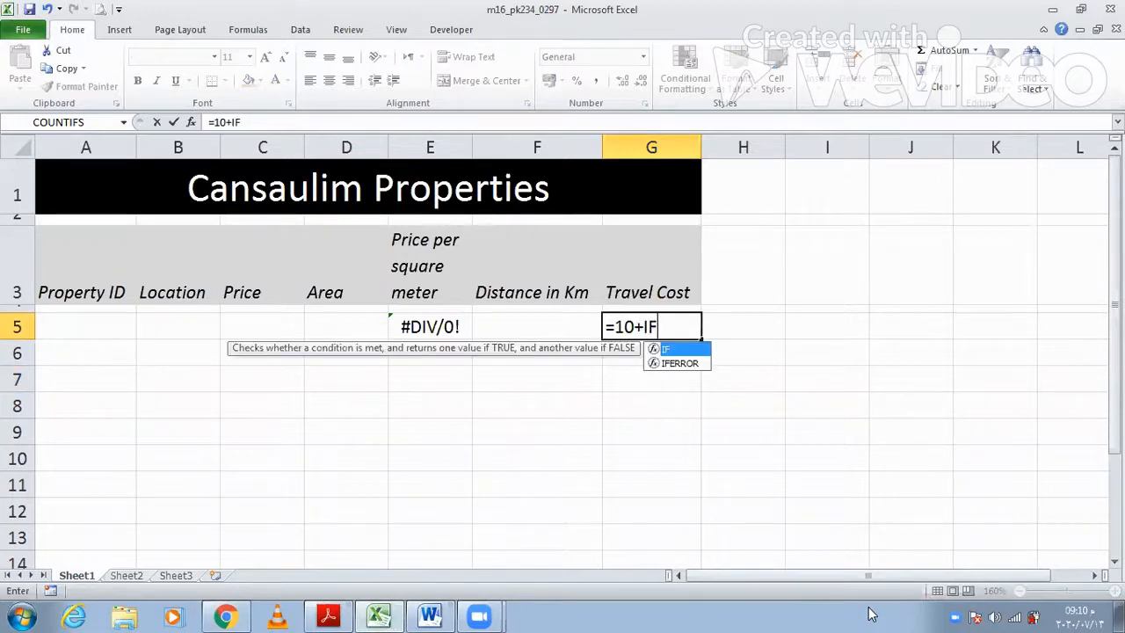
text((F)
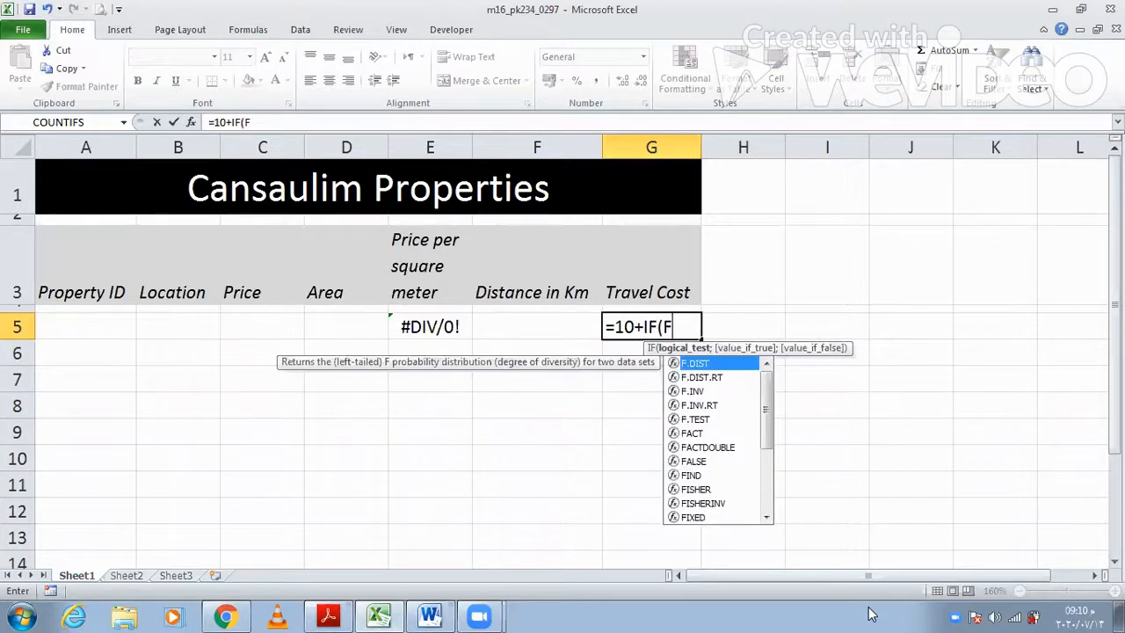
text(5<6)
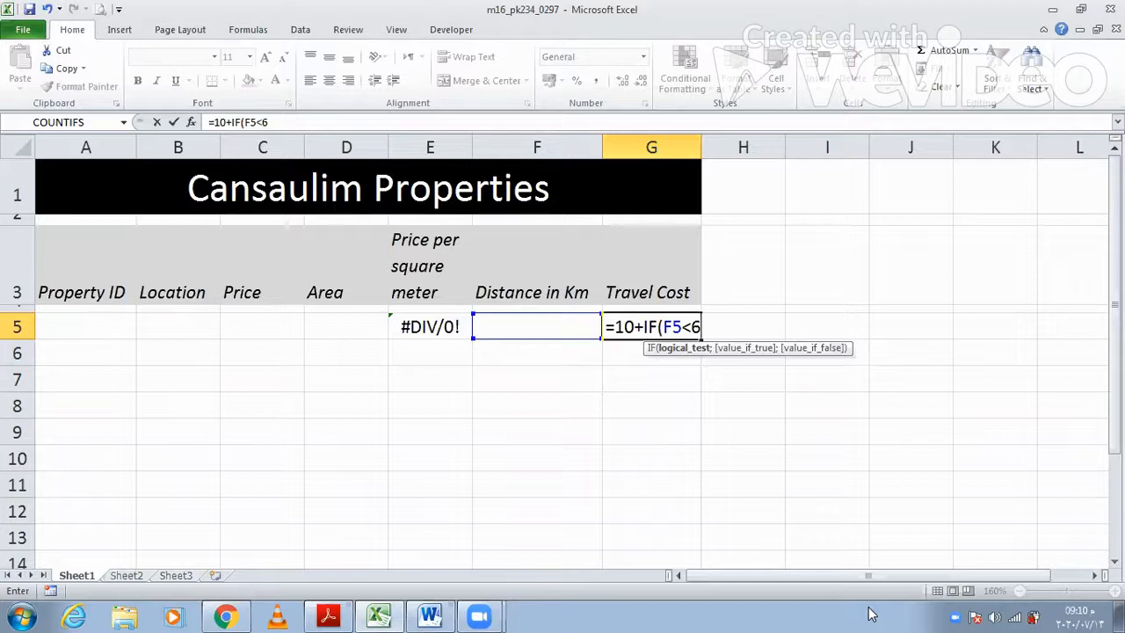
text(;)
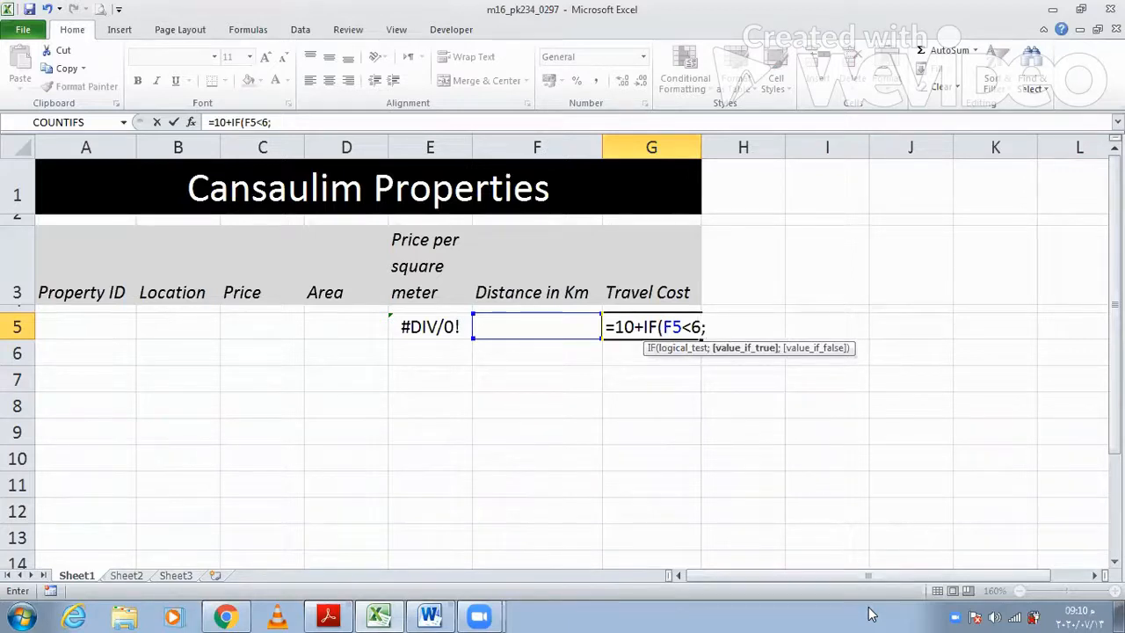
text("7.5";)
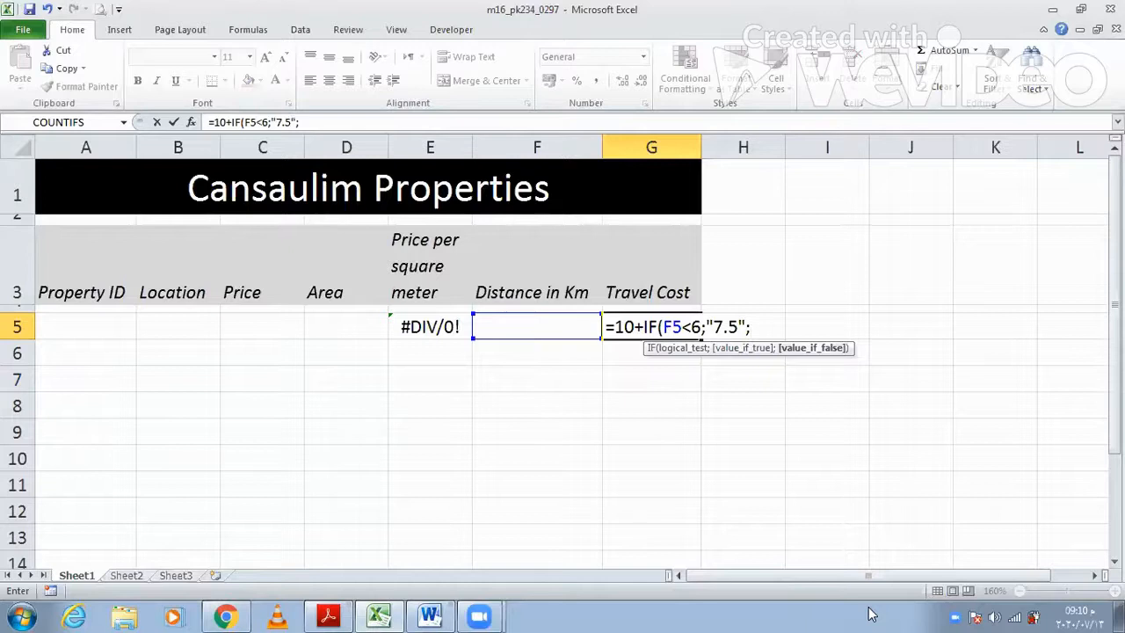
text(F5*"1.5")
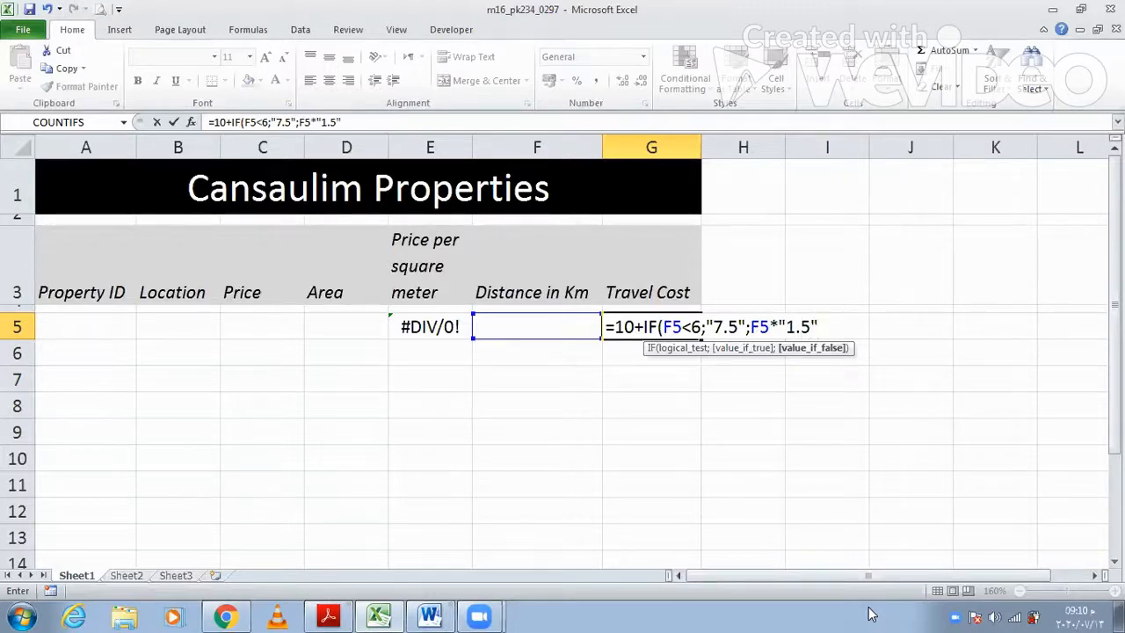
text())
key(Return)
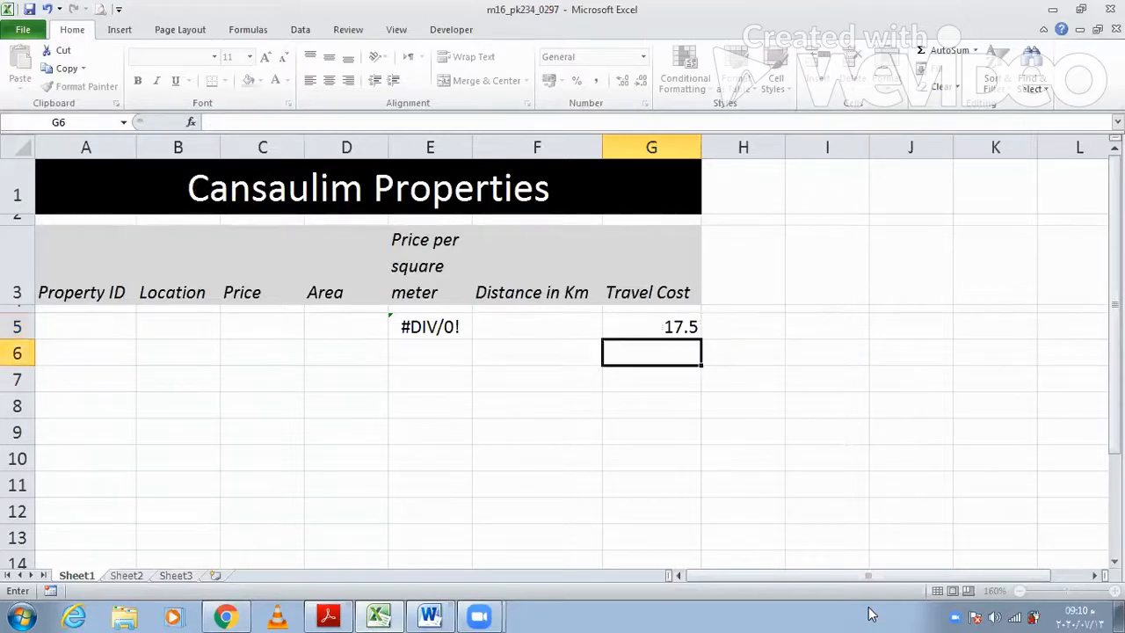
click(657, 326)
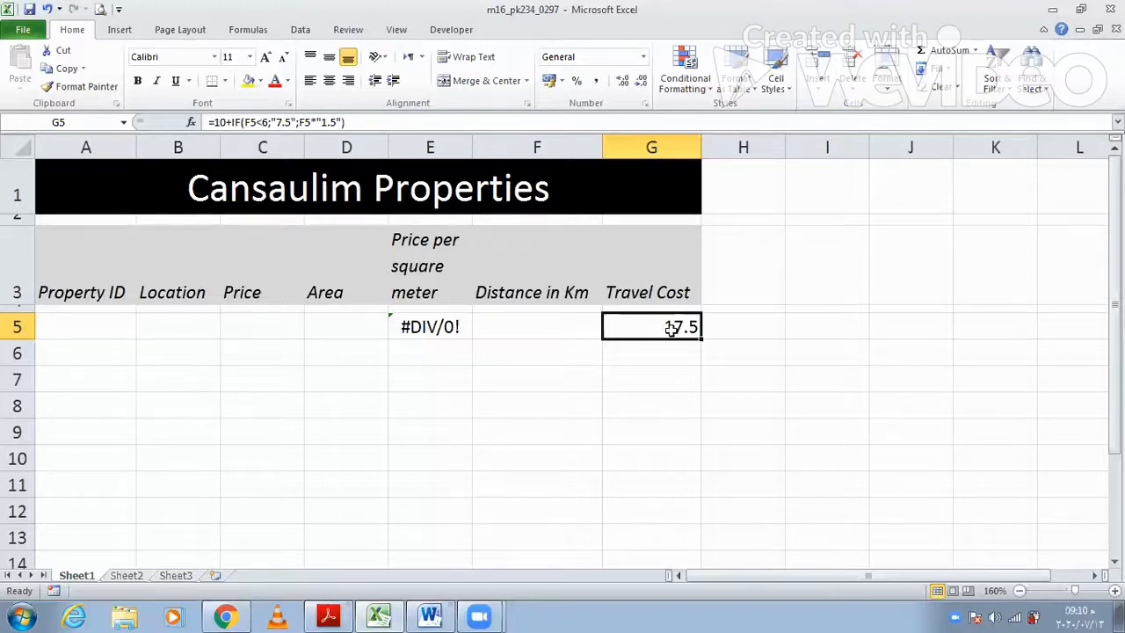
Wrap G5's travel-cost formula in ROUNDUP(...;0) so the cell rounds up to 18.
double_click(621, 328)
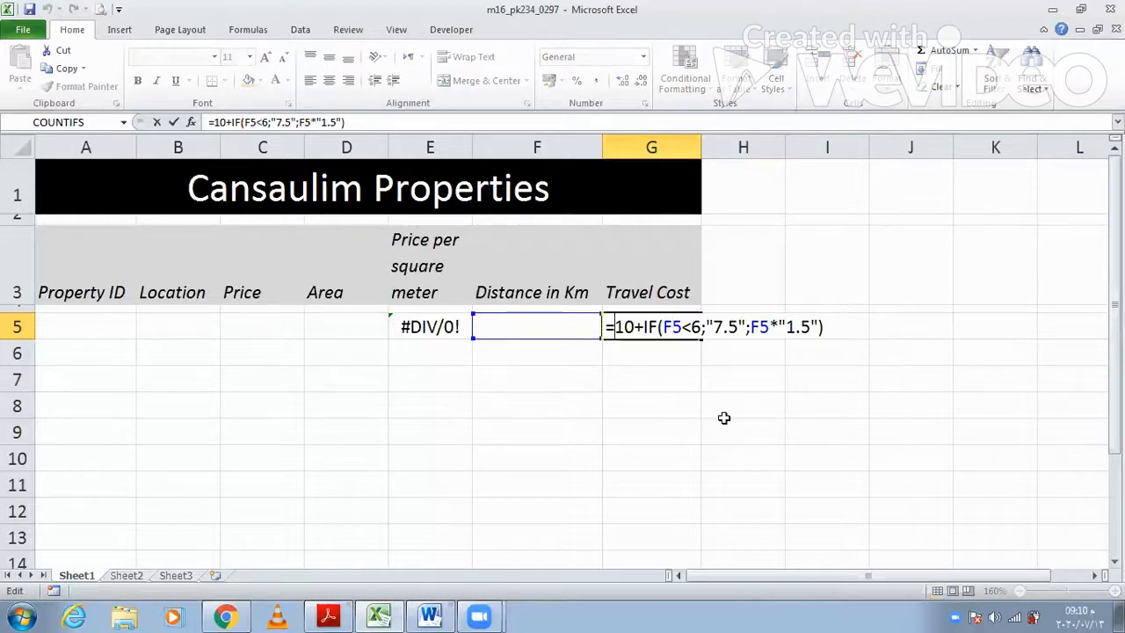
text(R)
text(OUNDUP)
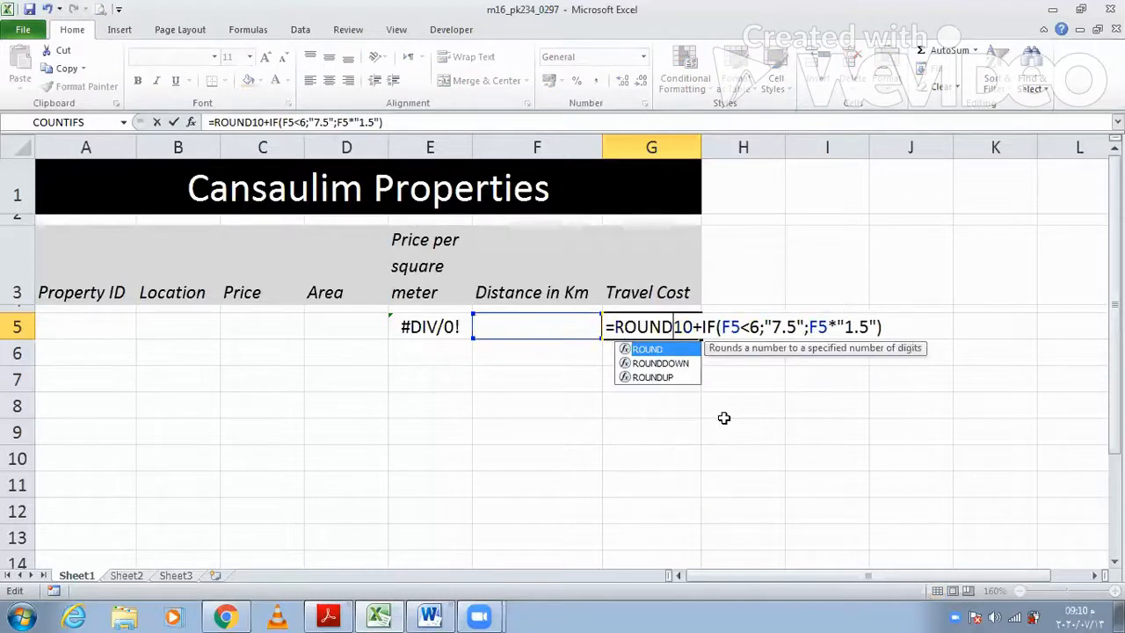
text(()
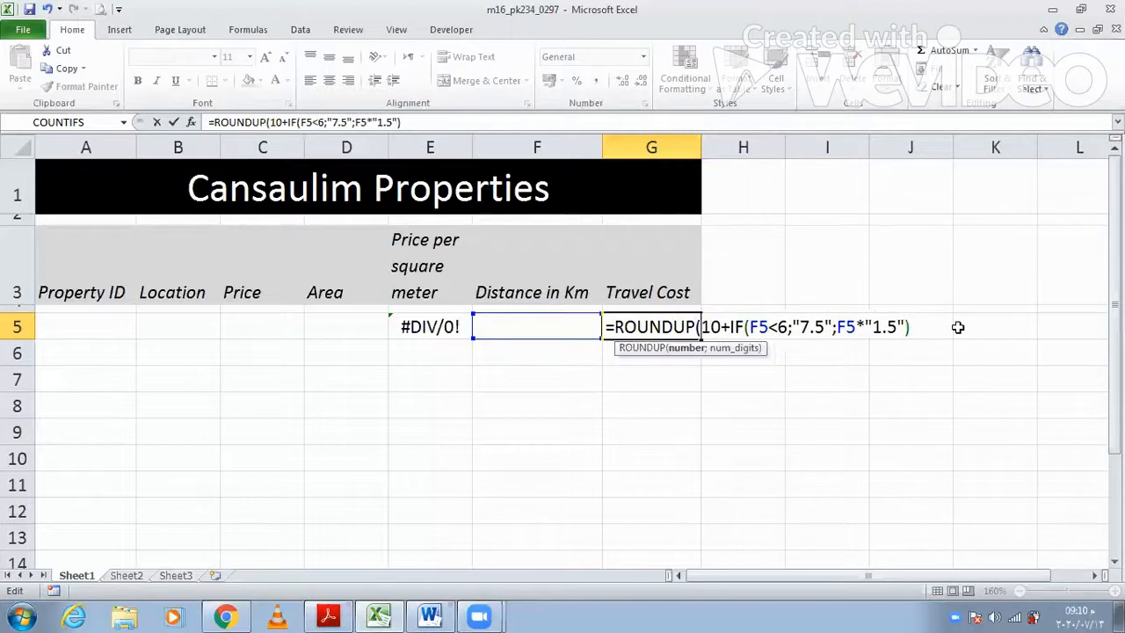
click(911, 326)
text(;)
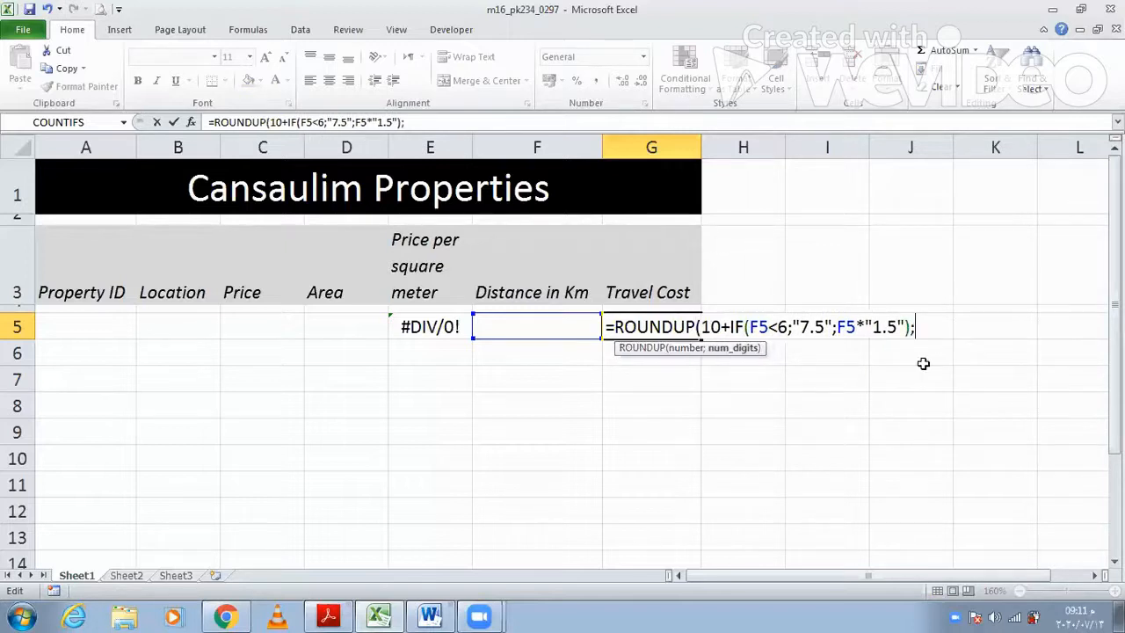
text(0))
key(Return)
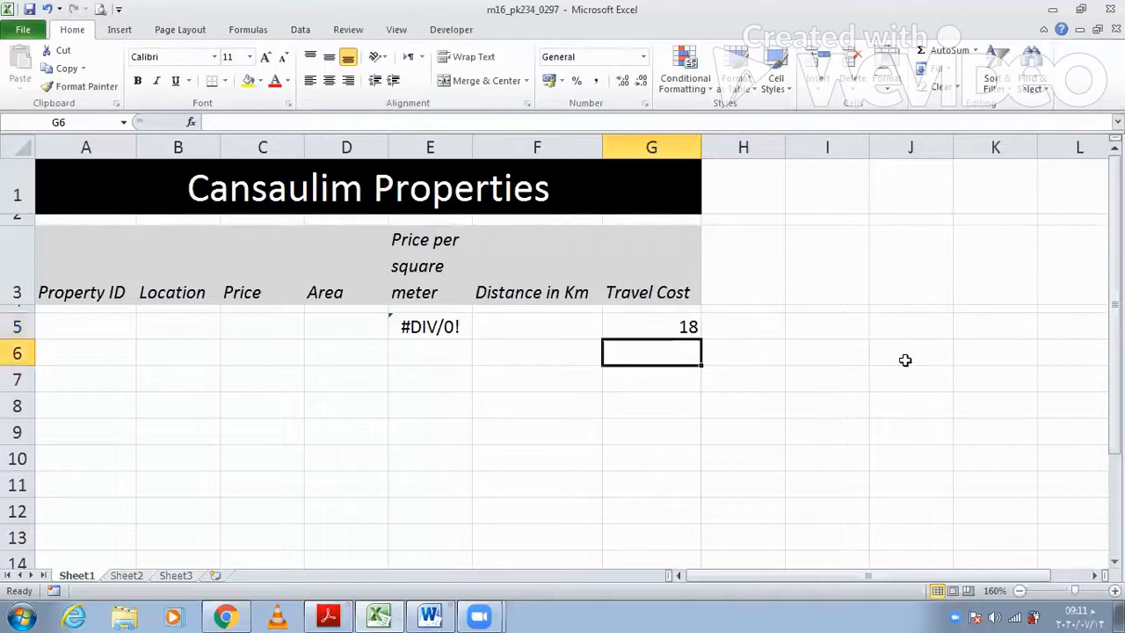
click(665, 331)
Read question 19's test-plan instructions in the question paper, then bring up the Word evidence document.
click(341, 615)
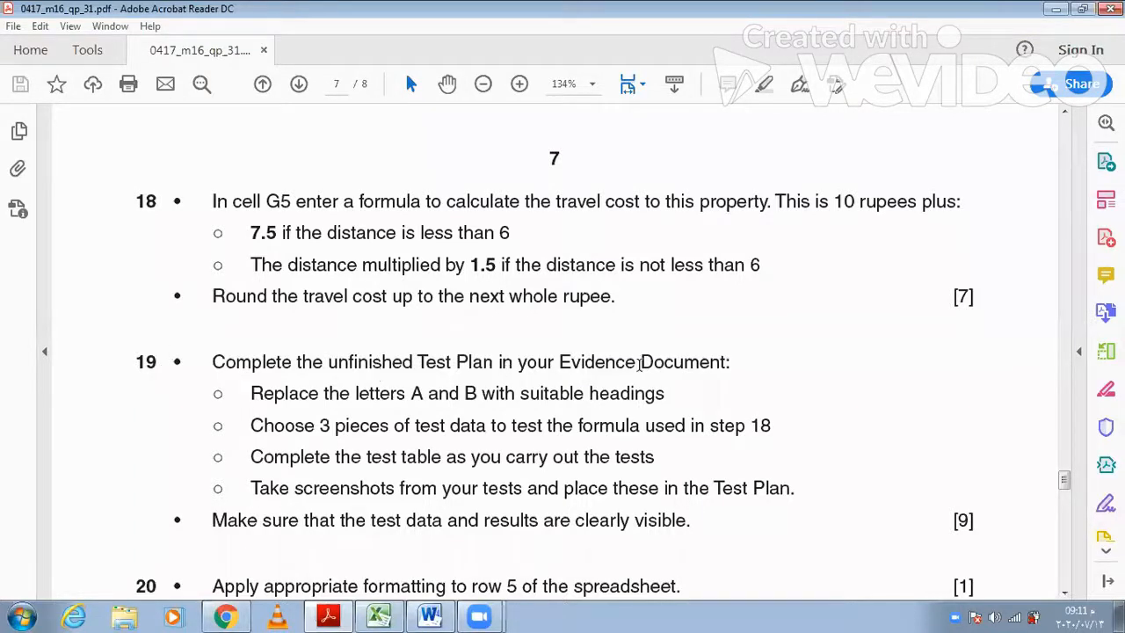
click(445, 615)
Scroll Word down to the full Question 19 Test Plan table, then return to the question paper.
scroll(610, 349, down, 4)
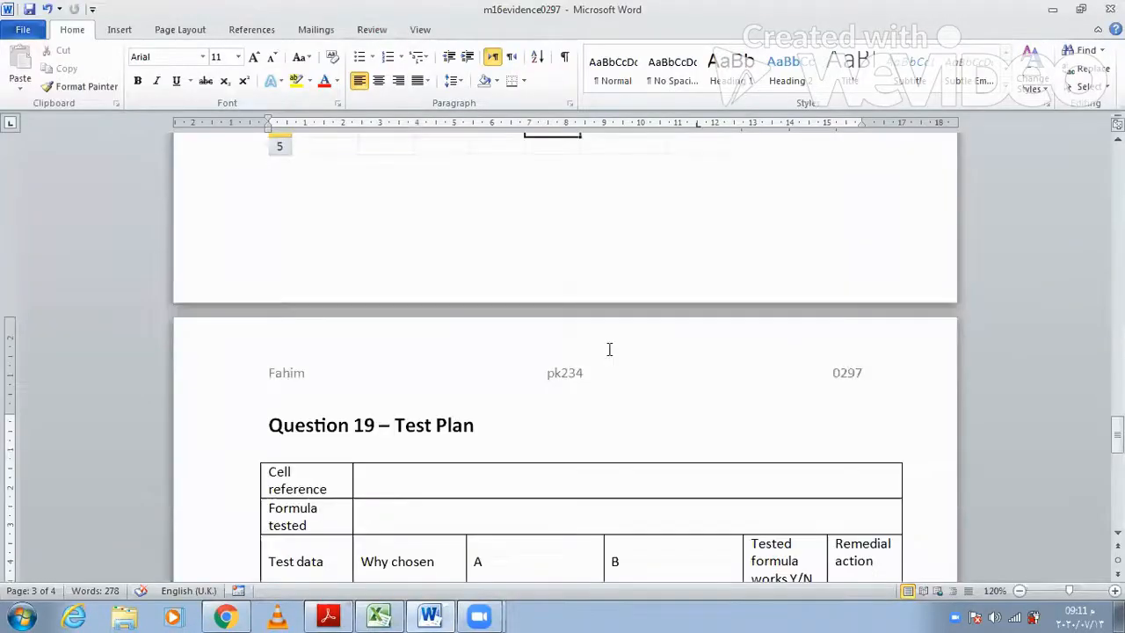
scroll(609, 349, down, 3)
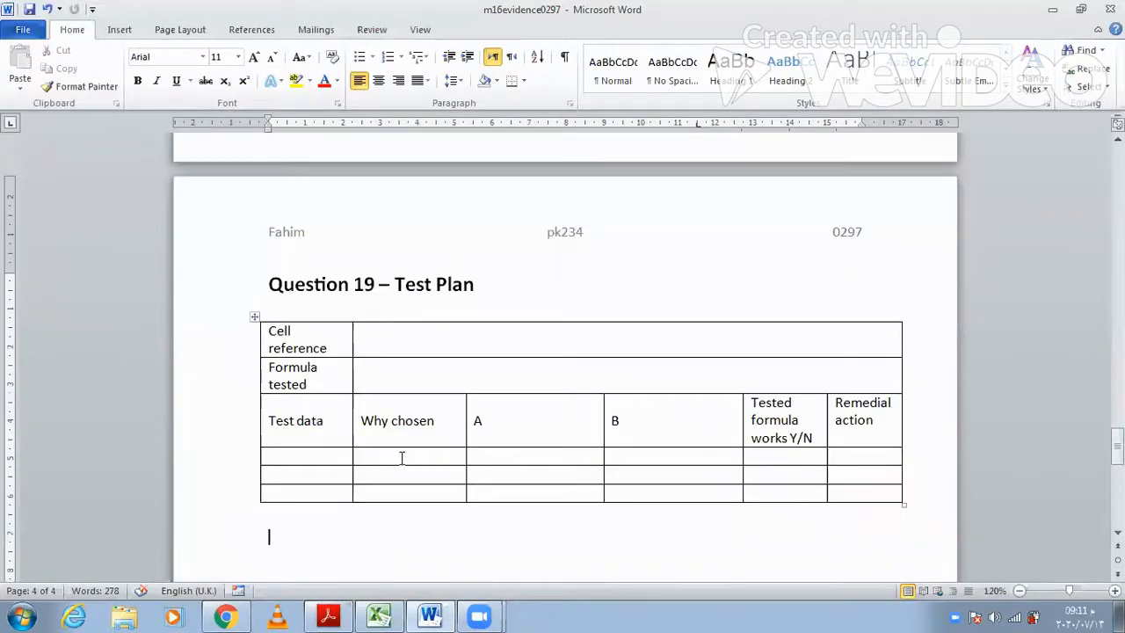
mouse_move(337, 612)
key(alt+Tab)
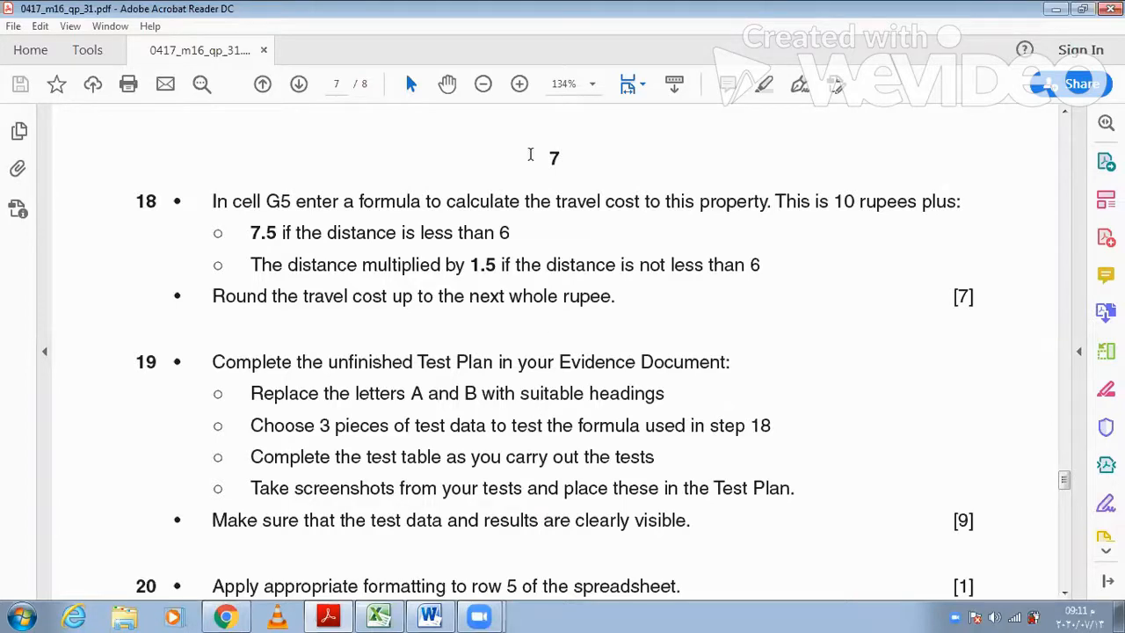
Enter G5 as the Cell reference in the Word test plan.
click(384, 615)
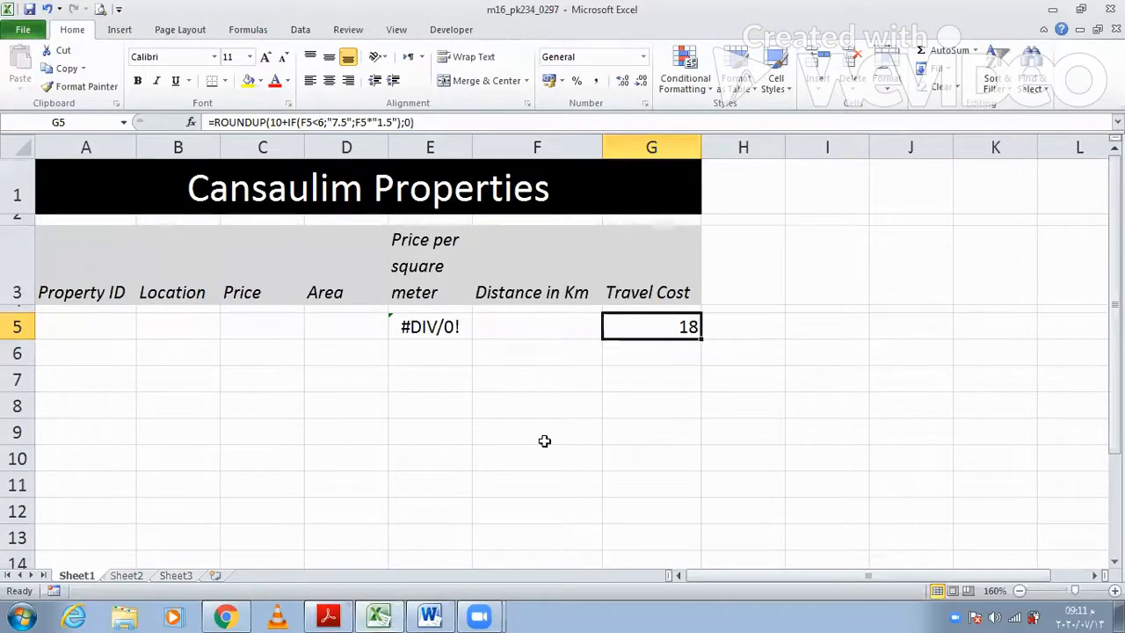
click(381, 615)
click(429, 615)
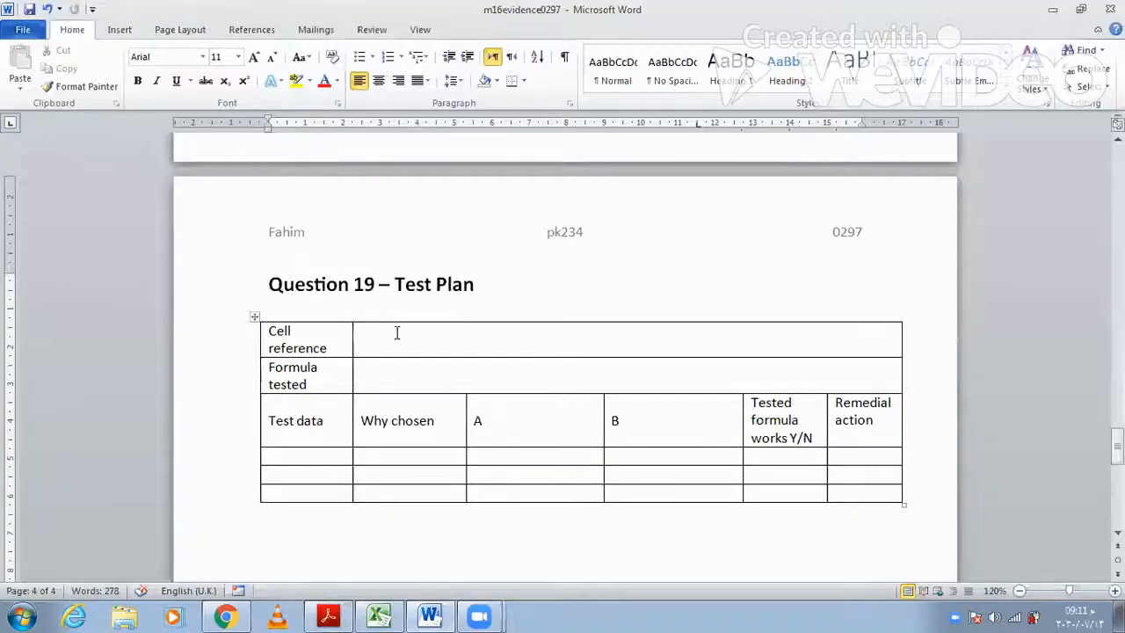
click(396, 333)
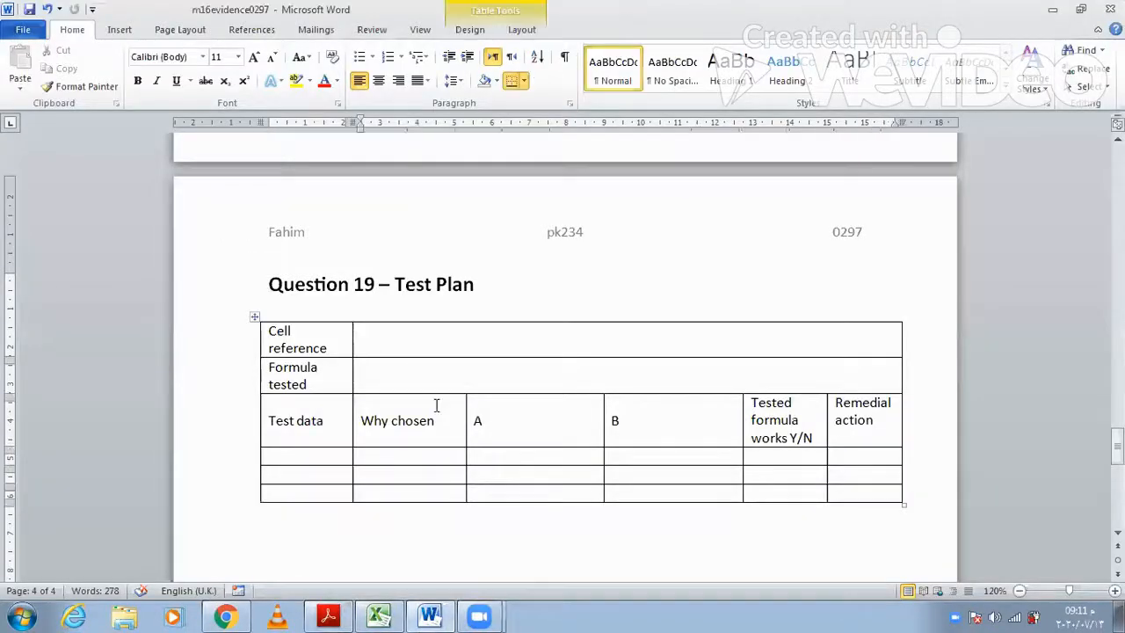
text(G5)
click(396, 382)
Copy G5's full ROUNDUP formula from Excel's formula bar.
click(387, 615)
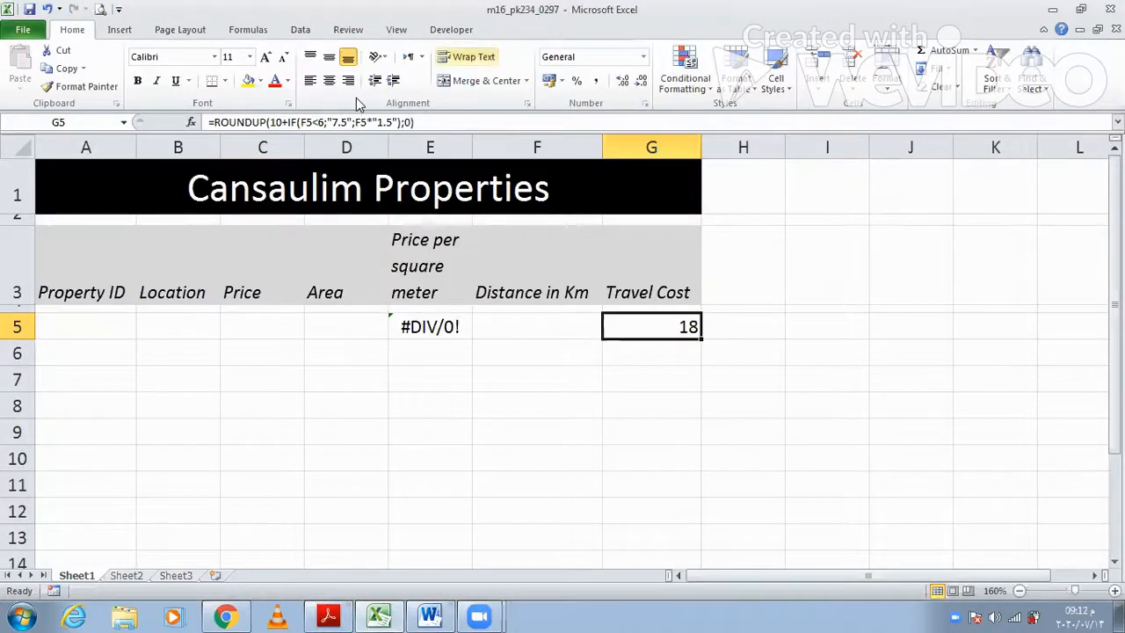
drag(433, 119, 209, 121)
key(ctrl+c)
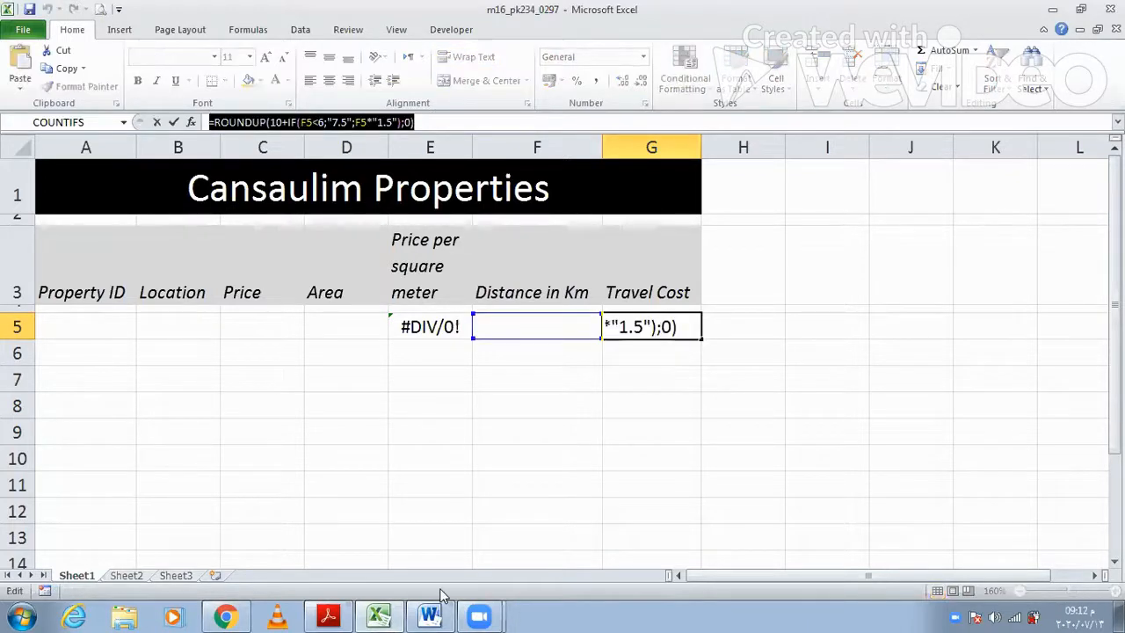
Paste G5's ROUNDUP formula into the Formula tested cell, then bring back the question paper.
click(430, 615)
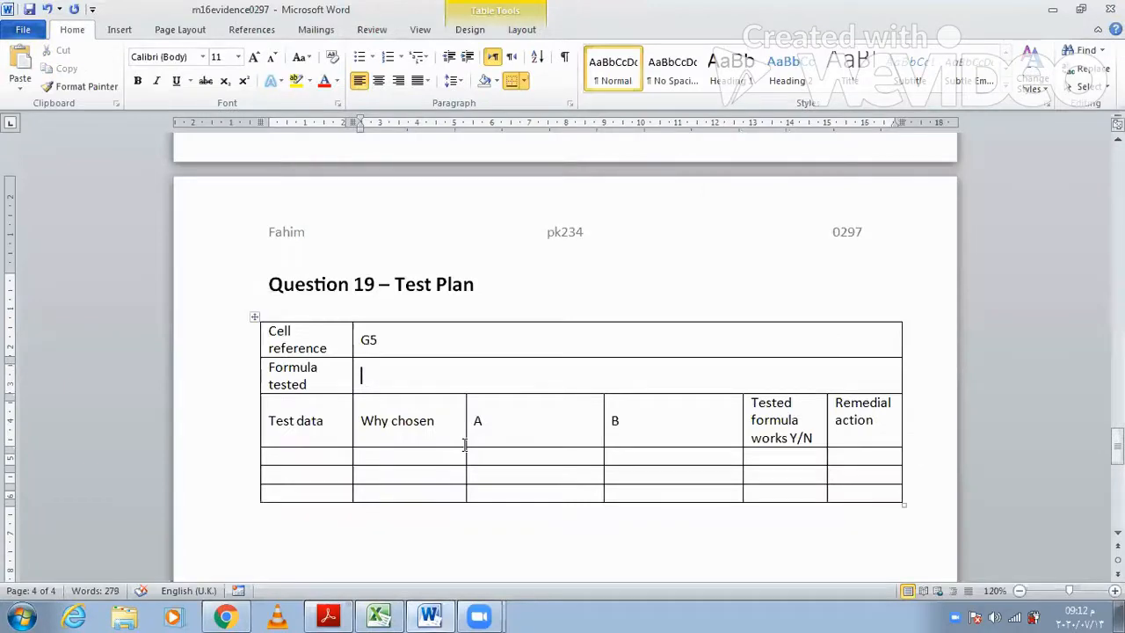
key(ctrl+v)
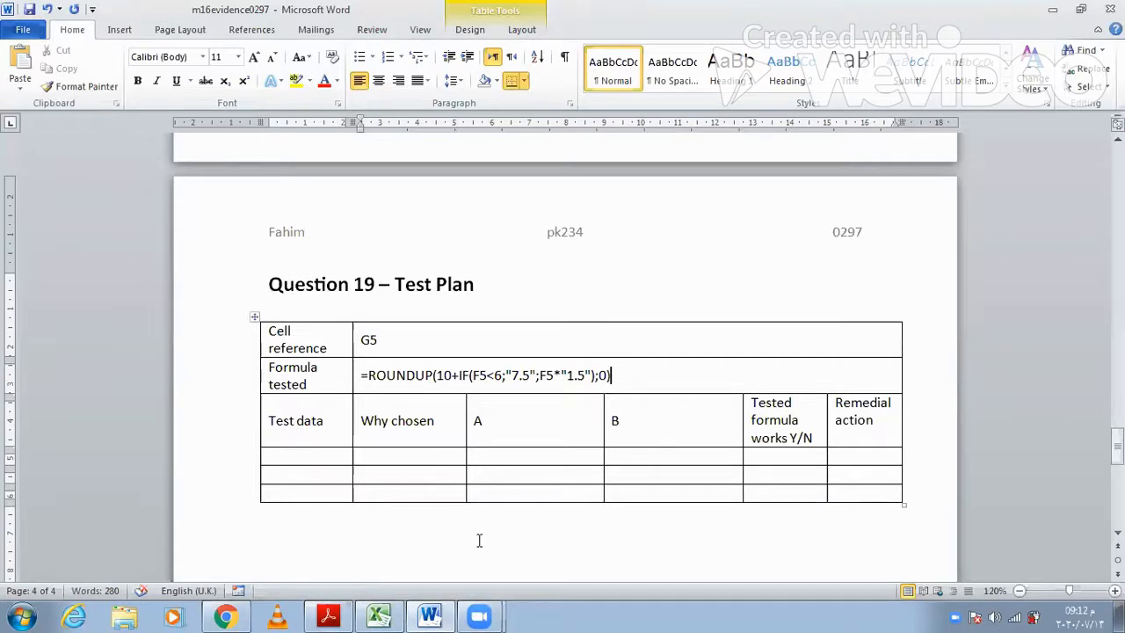
click(365, 579)
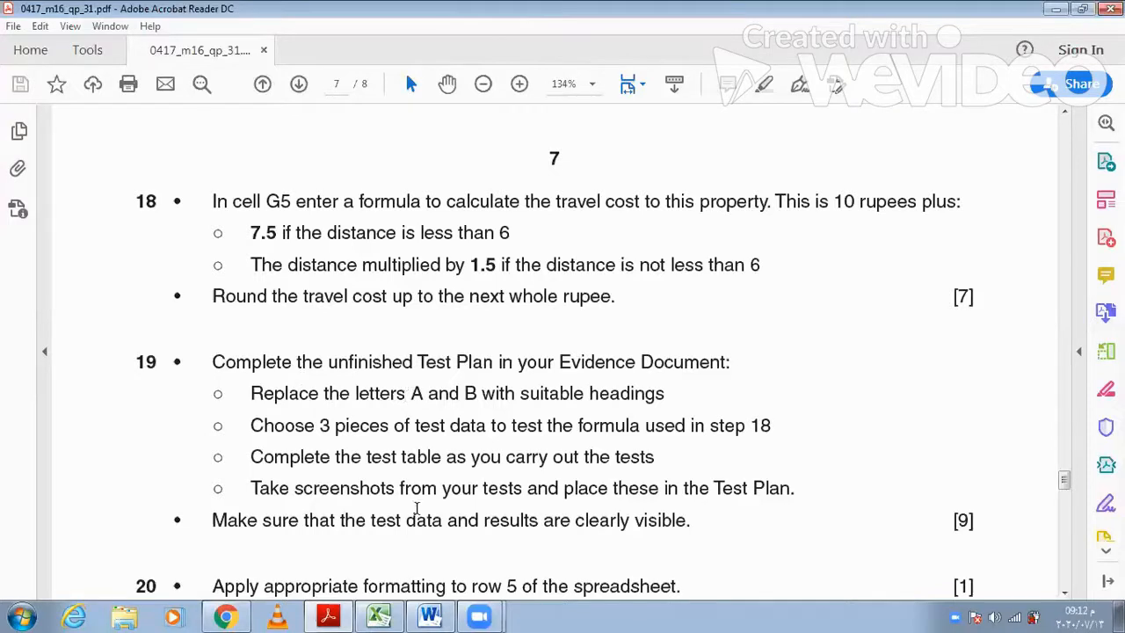
Return from the question paper to the Word evidence document.
key(alt+Tab)
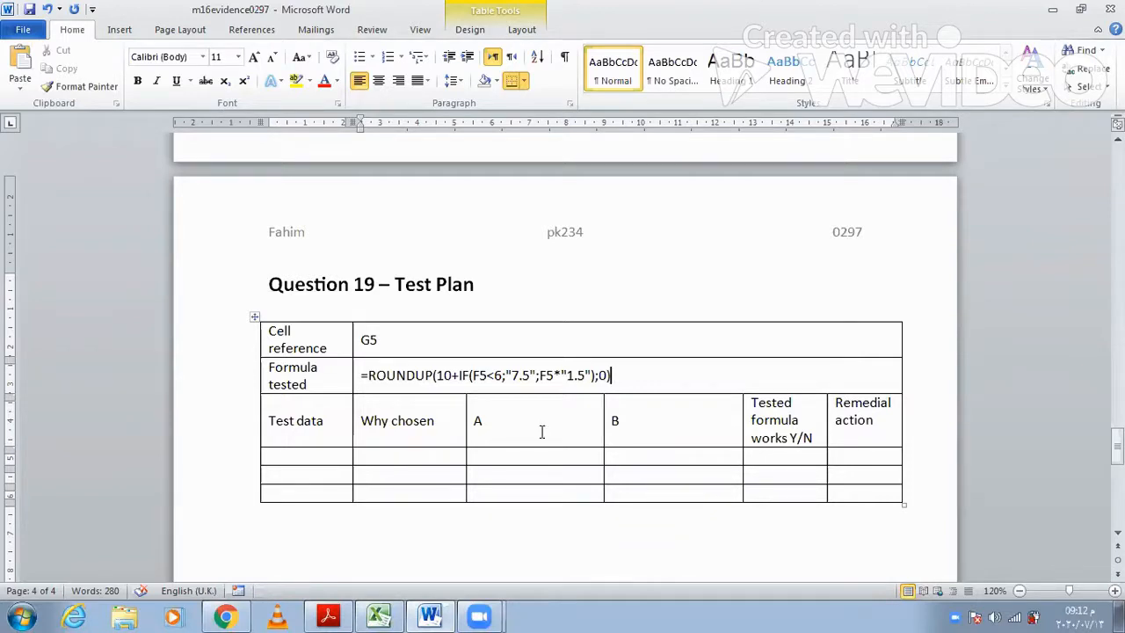
Replace placeholder heading A with 'EXPECTED RESULT' and heading B with 'Actual Results'.
double_click(472, 421)
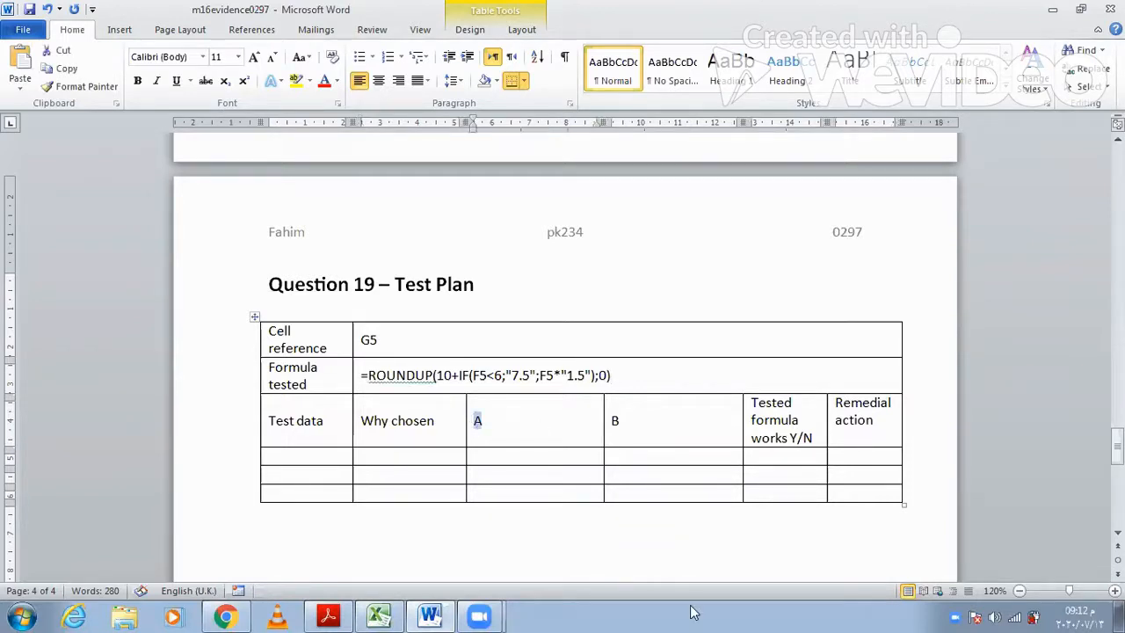
text(E)
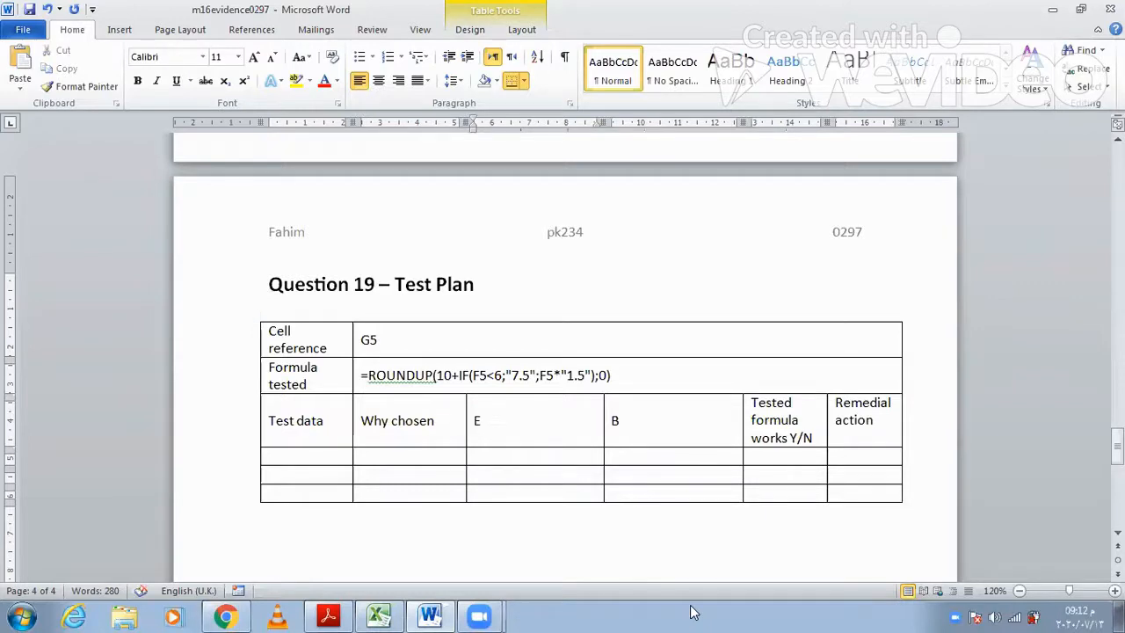
text(XPECTED)
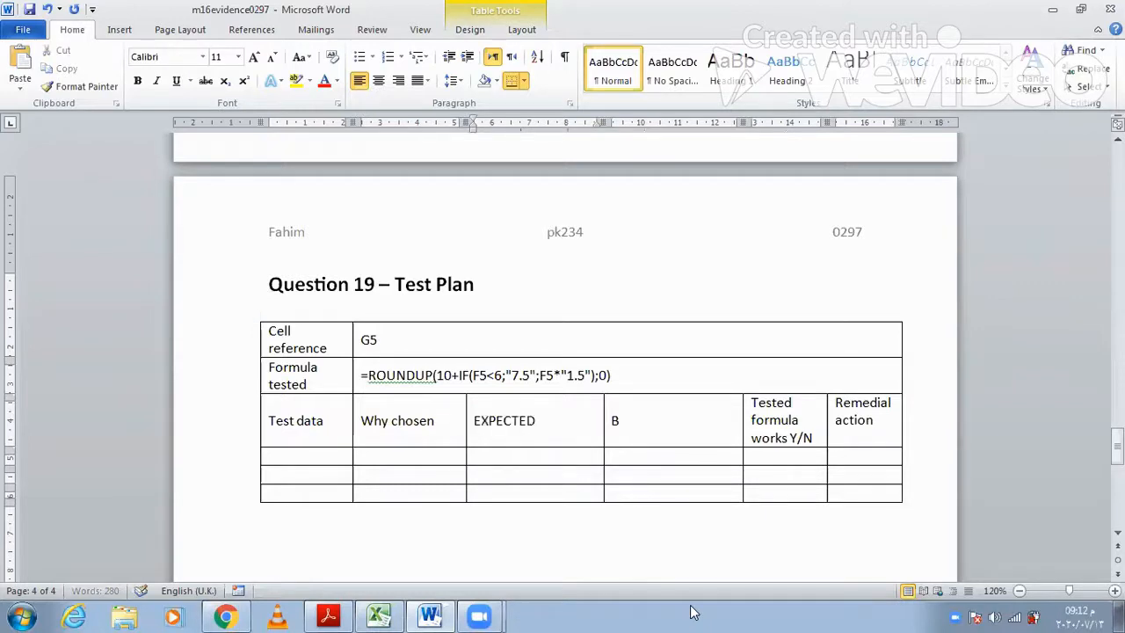
text( RESULT)
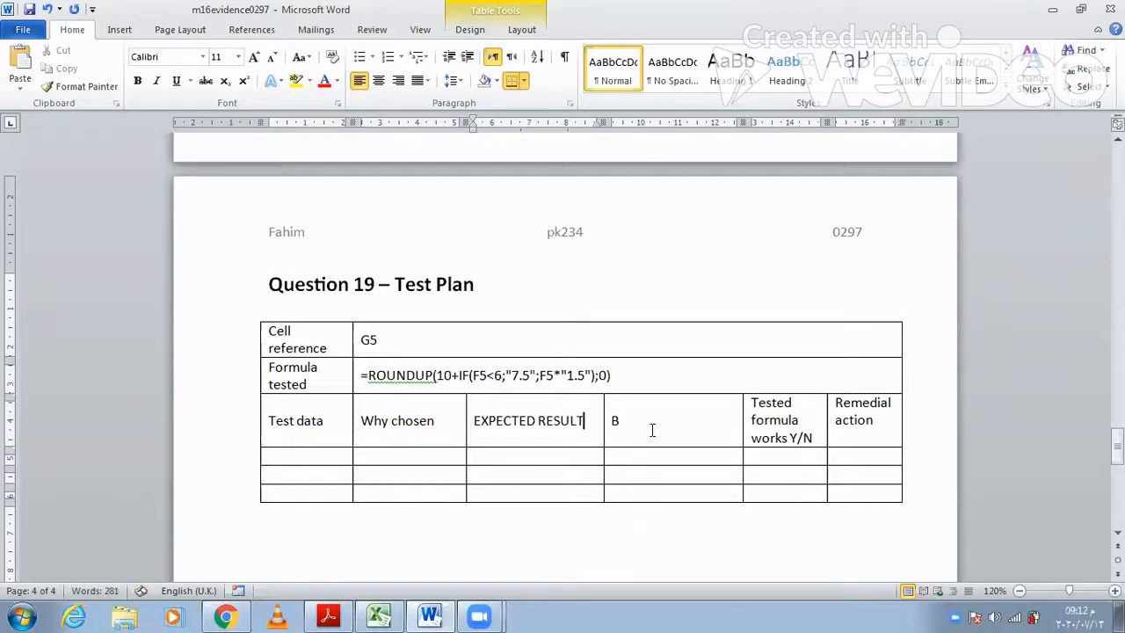
key(Tab)
text(B)
key(BackSpace)
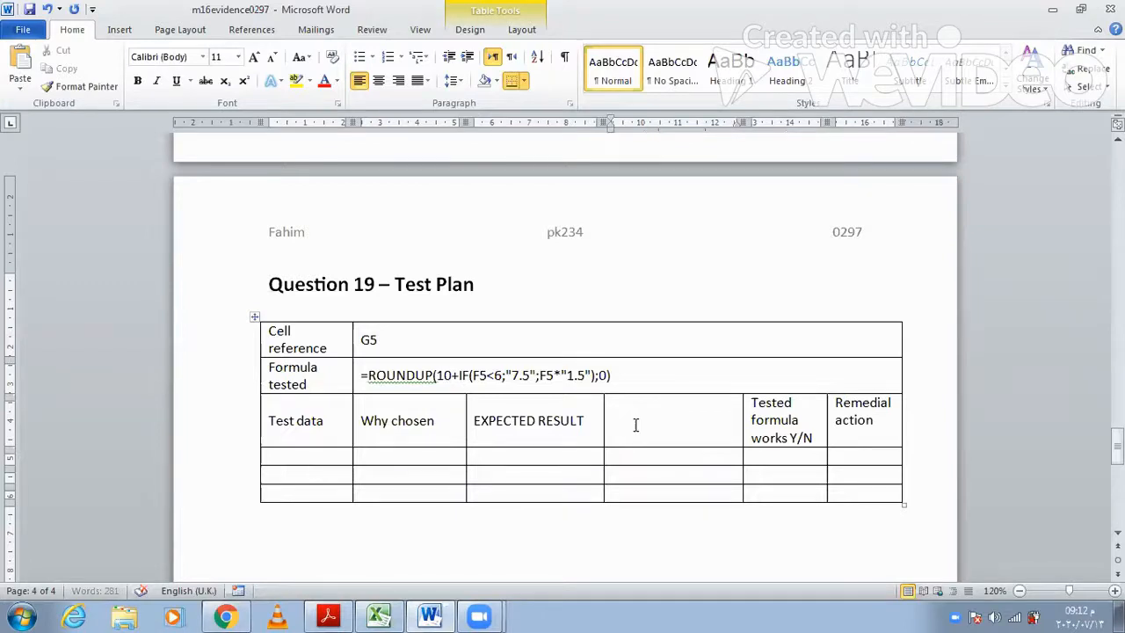
text(Actual Results)
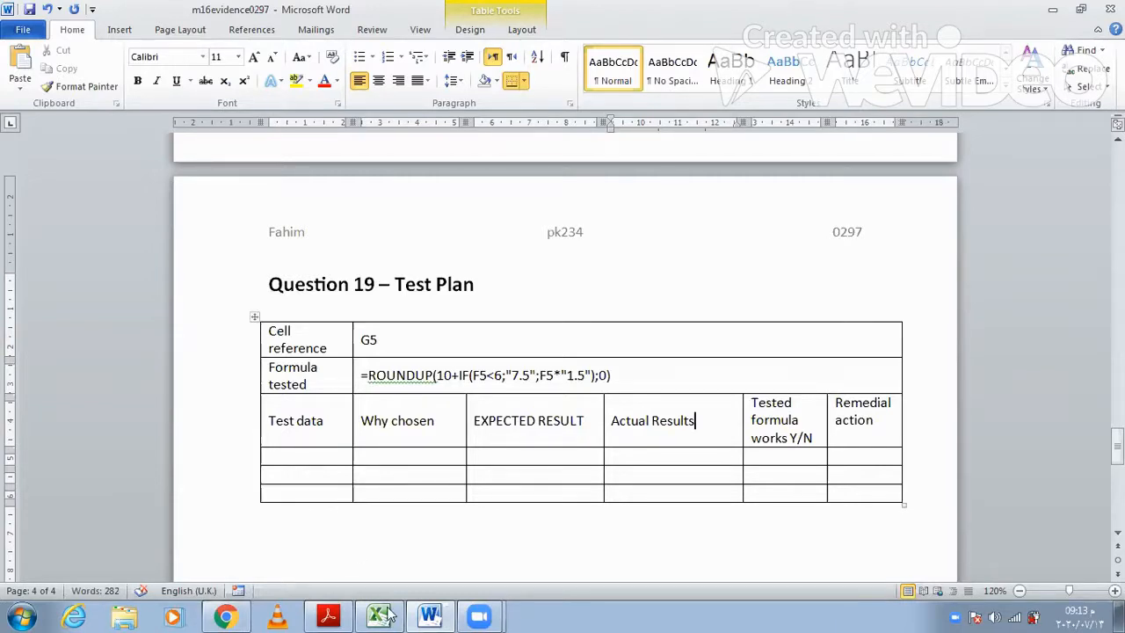
Back in Excel, leave G5's formula unchanged and review the F5 distance and G5 formula.
key(alt+Tab)
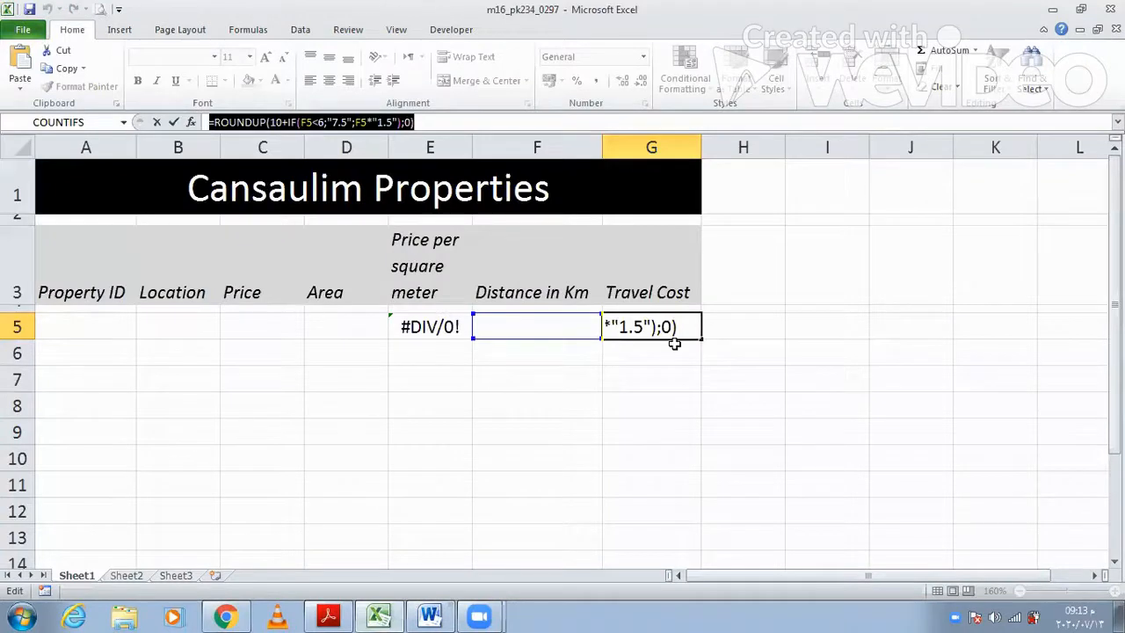
key(Return)
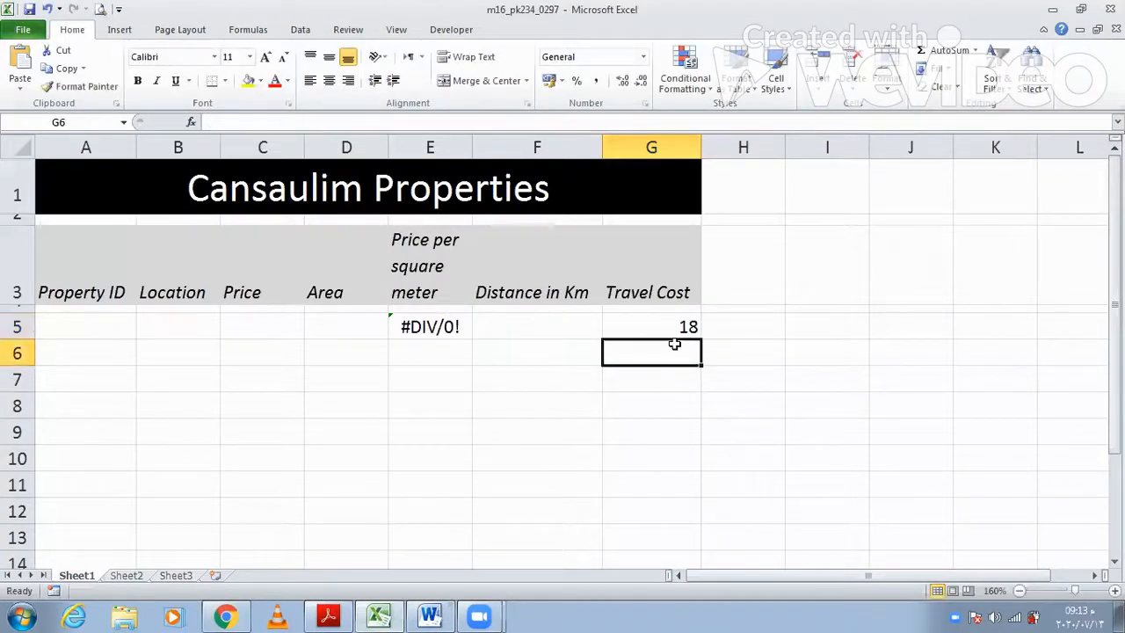
click(545, 329)
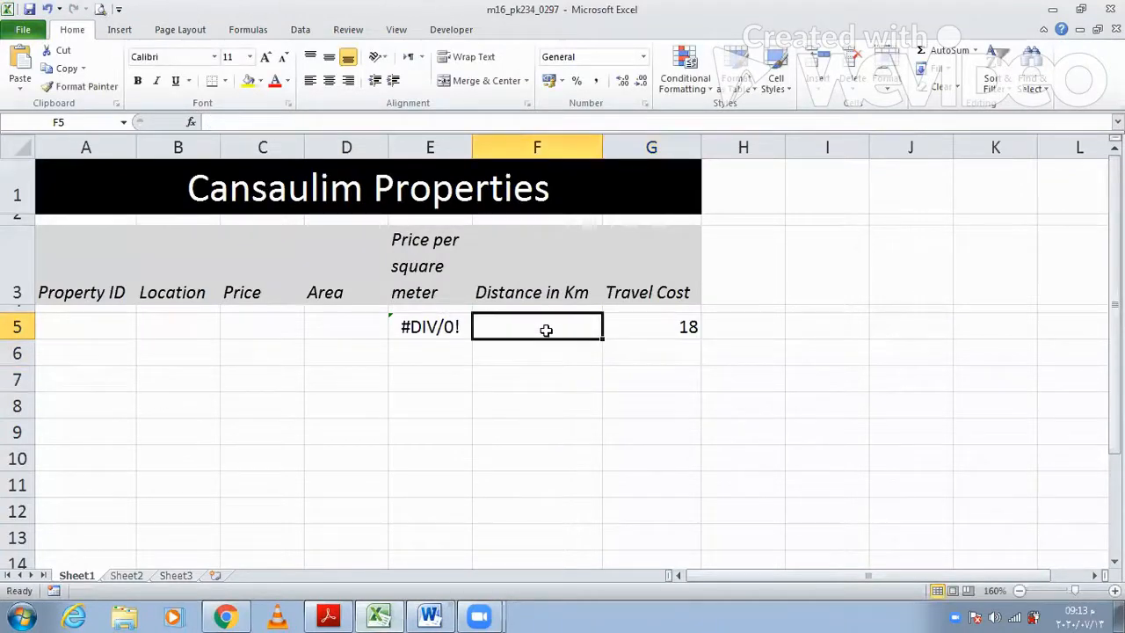
click(636, 326)
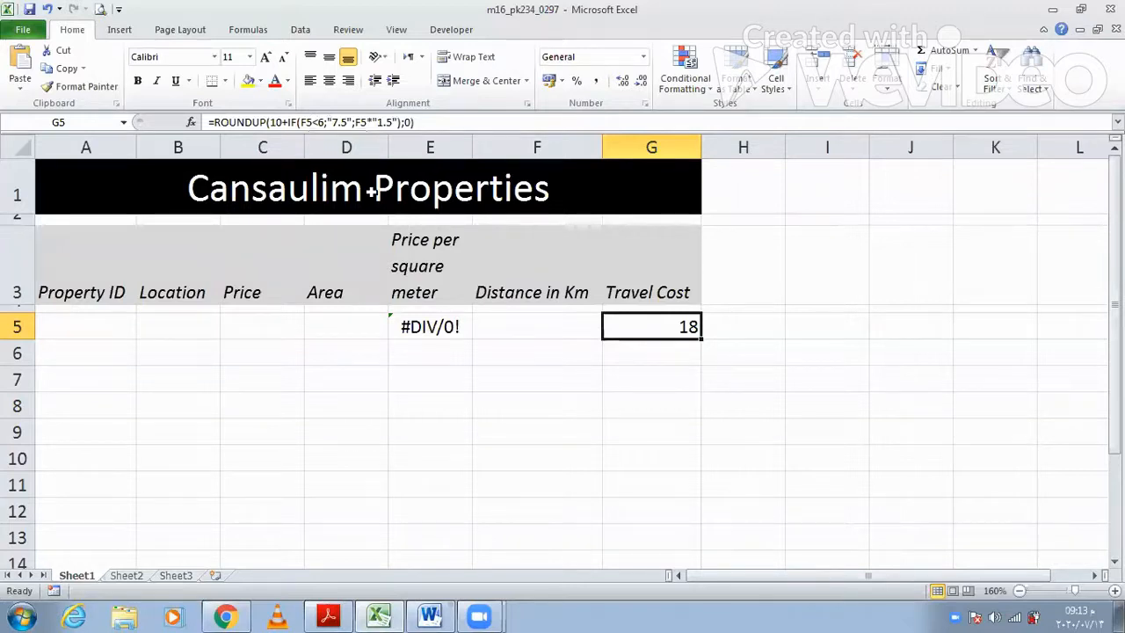
Enter test distance 5 in F5, giving 18 in G5, and return to Word.
click(515, 326)
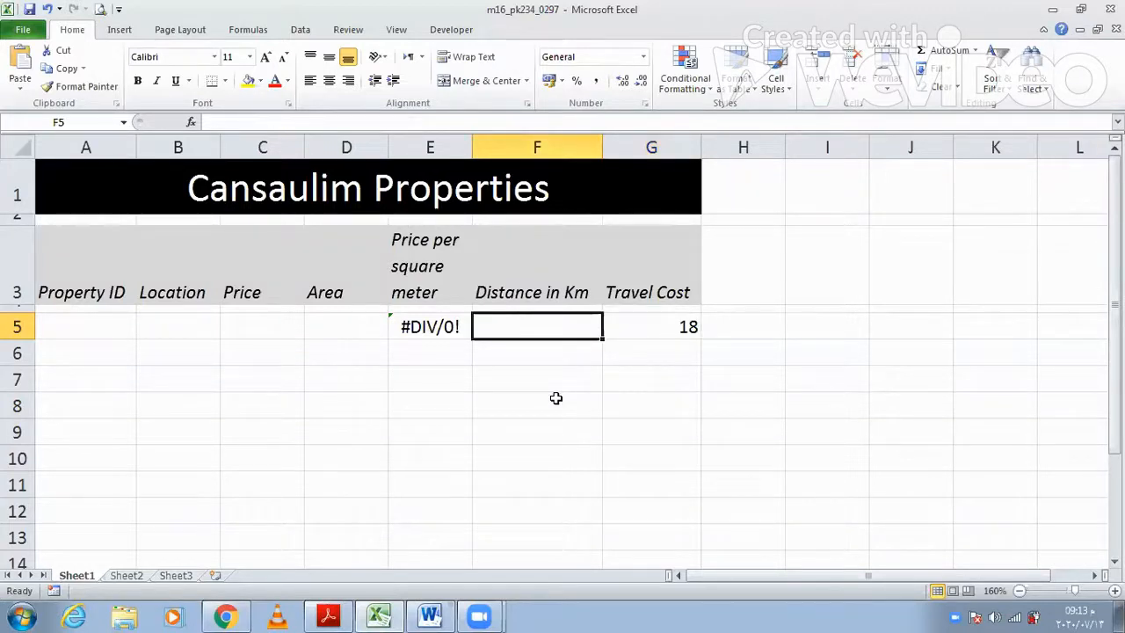
text(5)
key(Return)
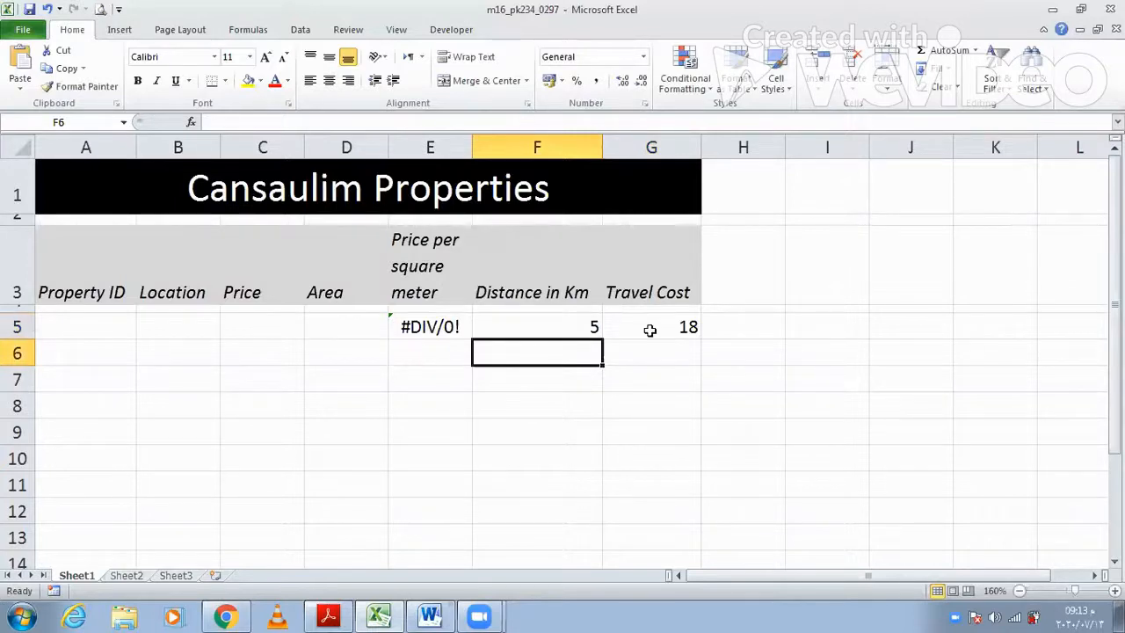
mouse_move(360, 612)
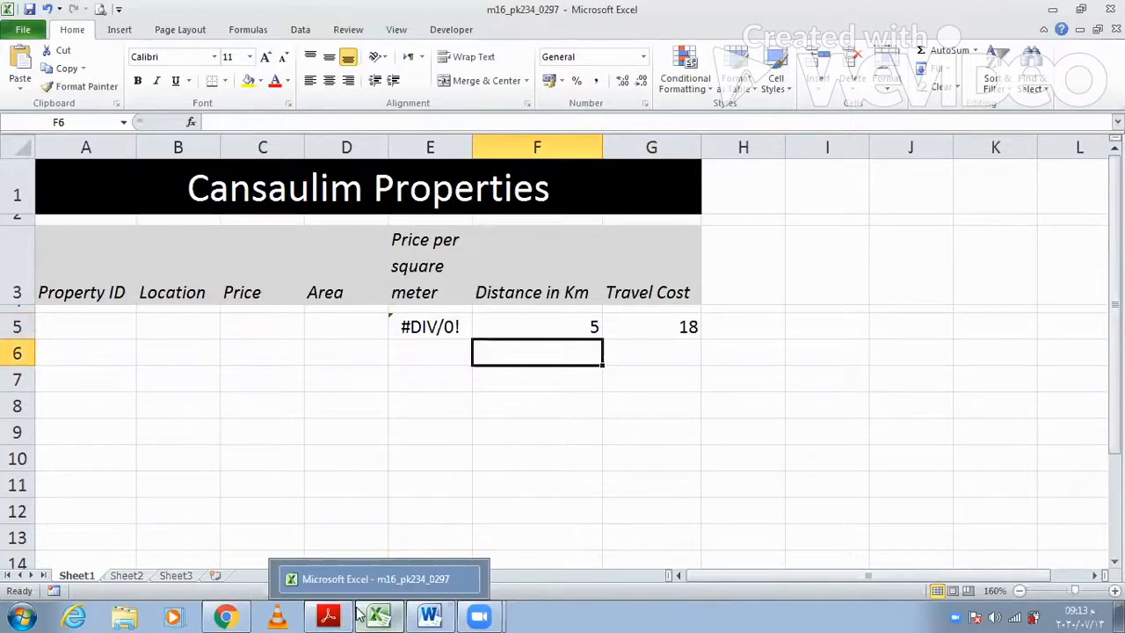
click(426, 615)
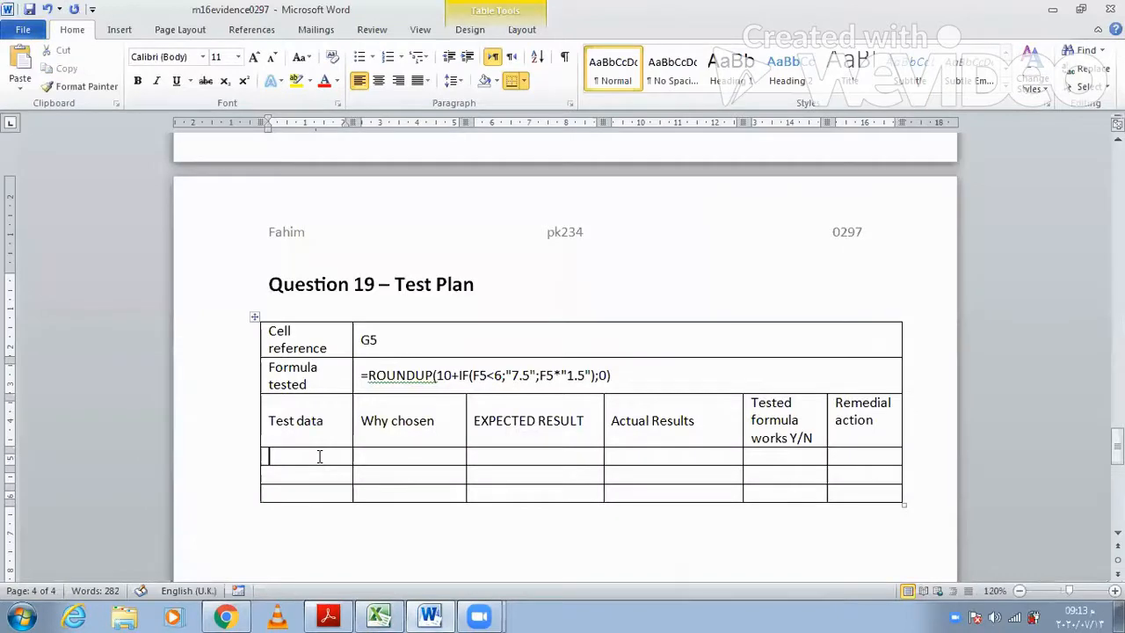
Fill the first test row with test data 5 and reason 'value is < 6'.
text(5)
key(Tab)
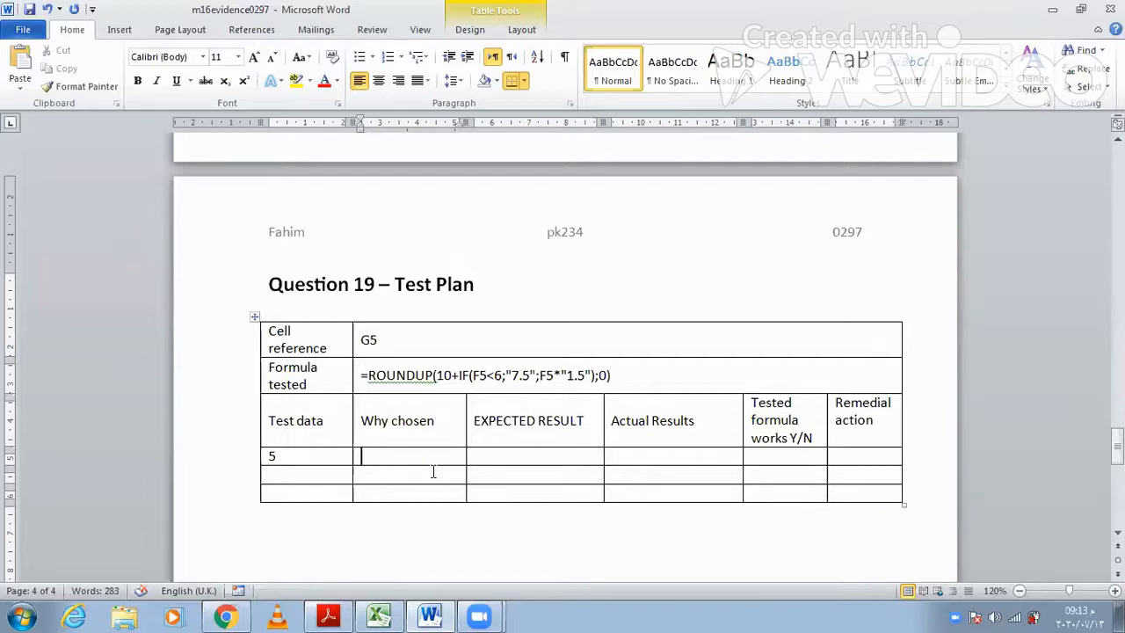
text(va)
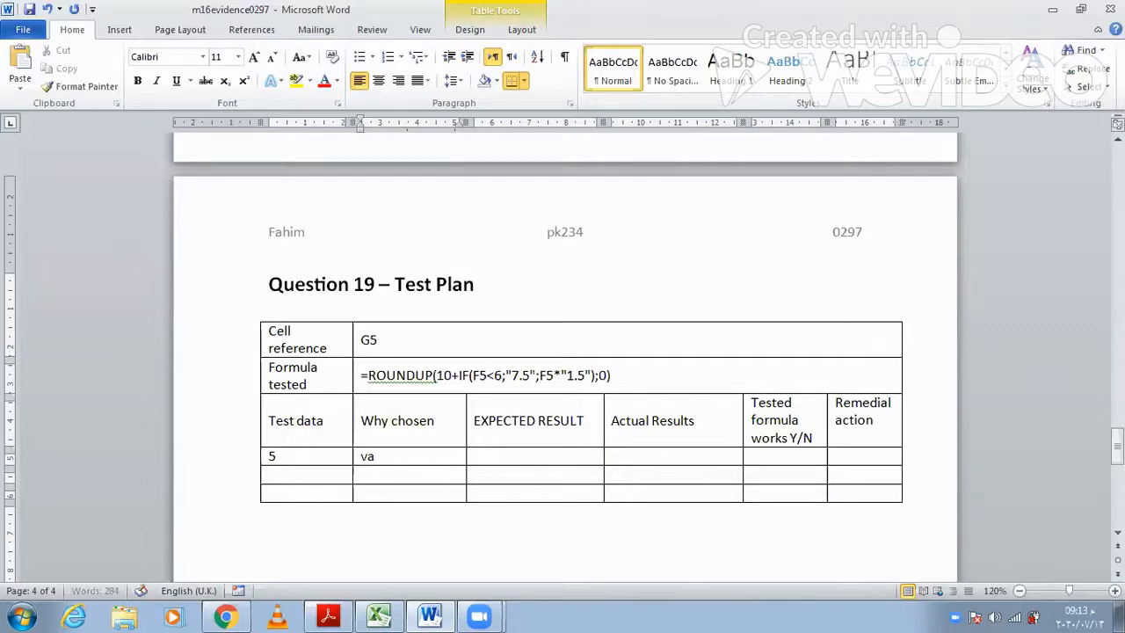
text(lue is < 6)
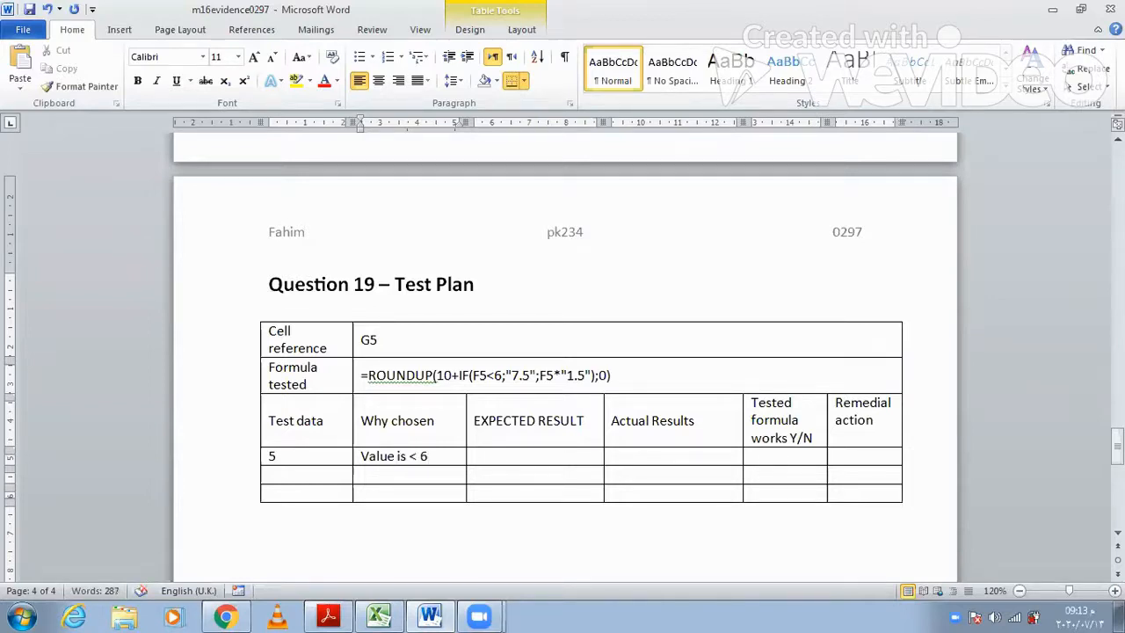
click(487, 456)
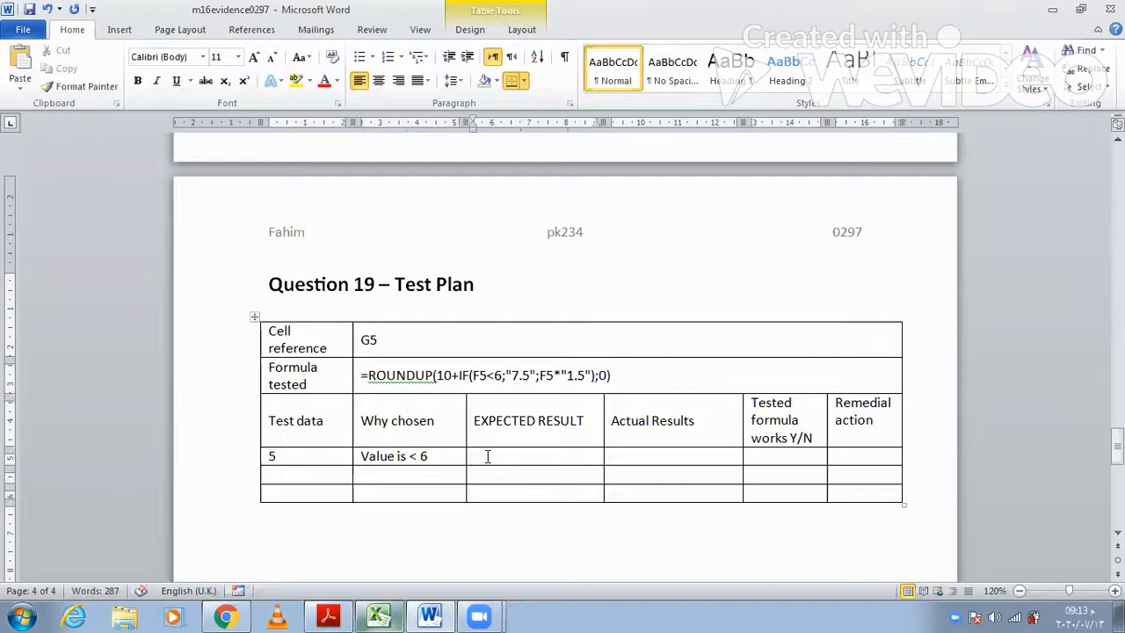
Check the question paper, then switch to the spreadsheet to read the result.
mouse_move(382, 615)
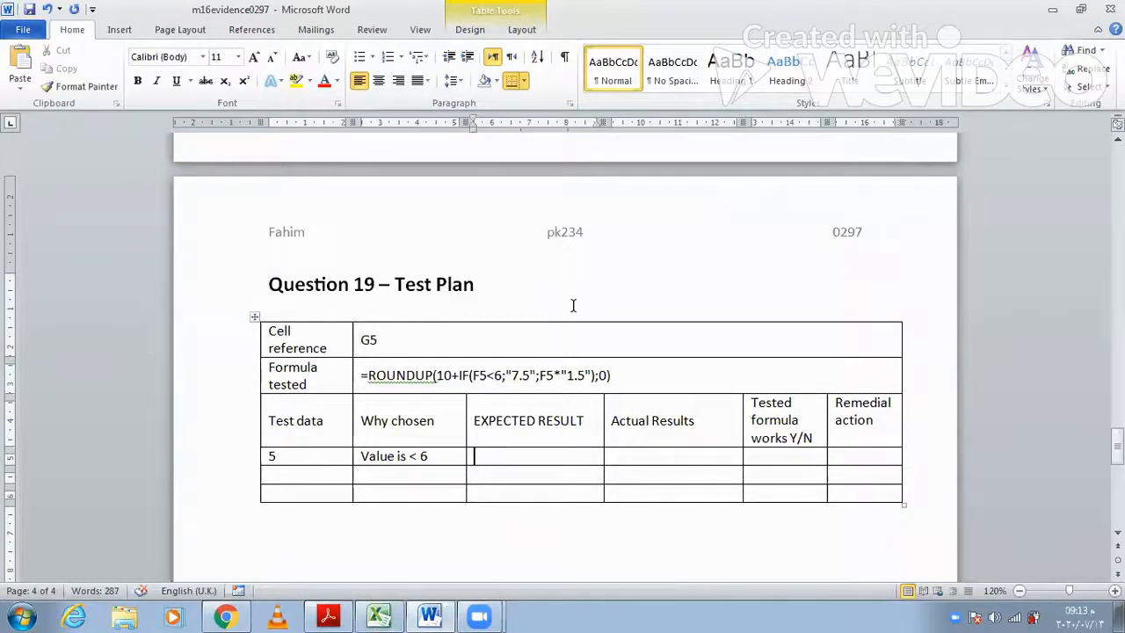
click(328, 615)
click(378, 616)
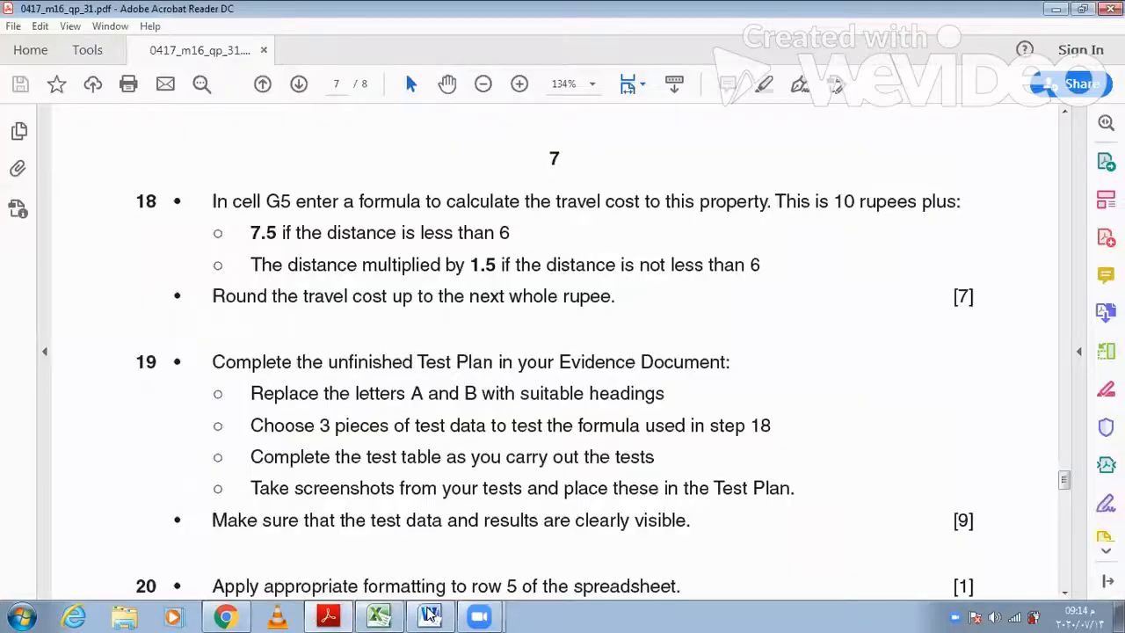
Enter 18 as the first row's EXPECTED RESULT in the Word test plan.
click(430, 616)
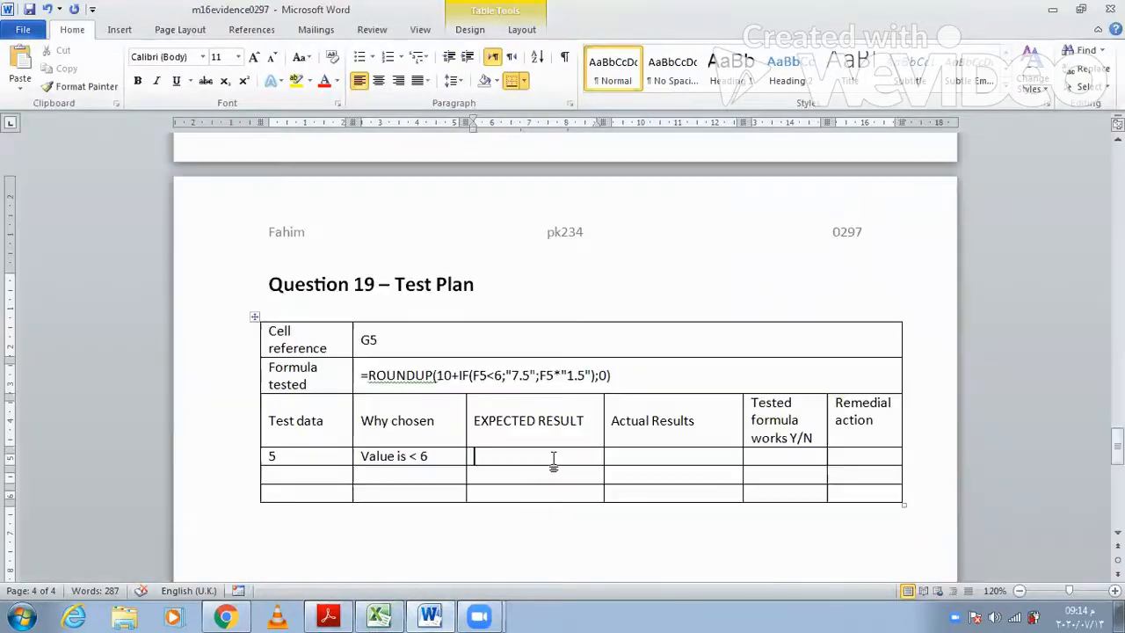
text(18)
key(Tab)
Review the spreadsheet and the question paper's test plan instructions, ending on Excel.
click(378, 615)
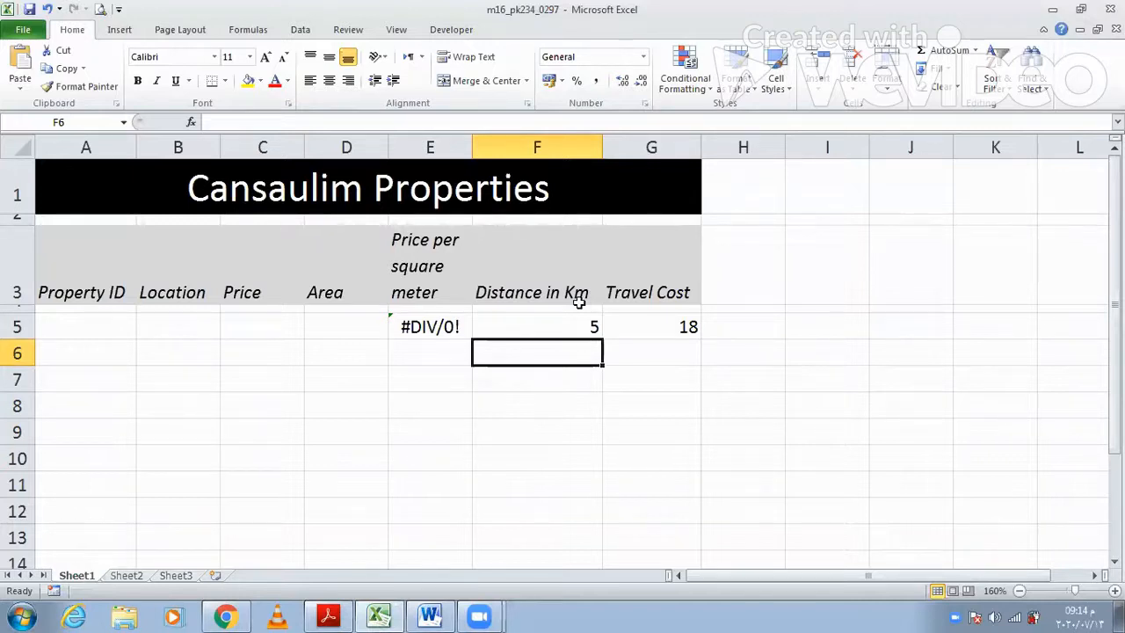
click(332, 615)
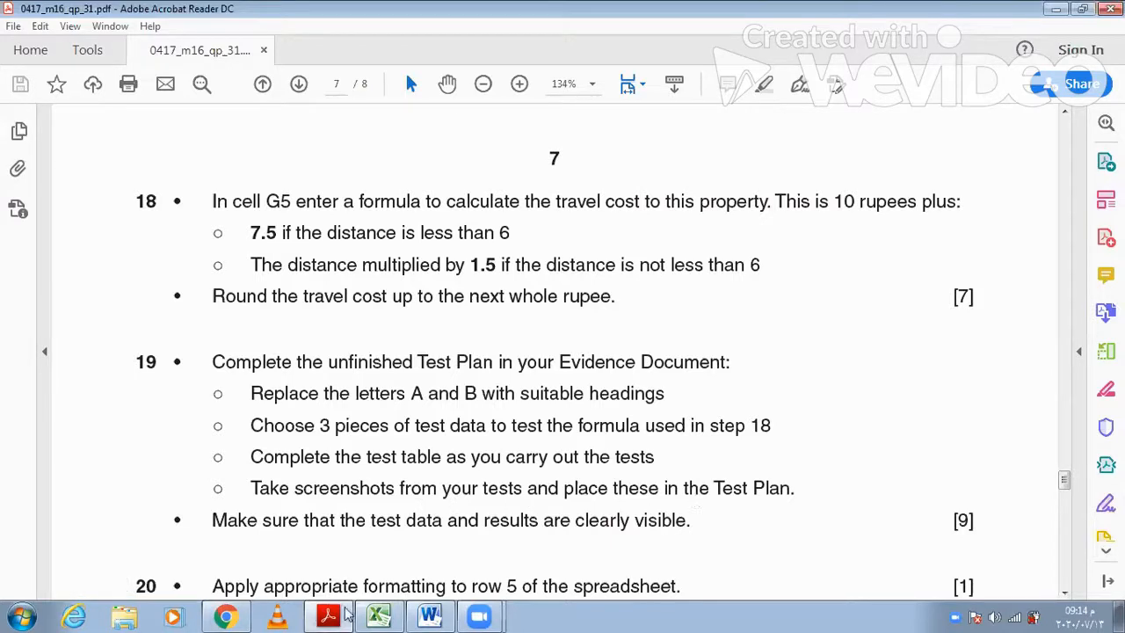
click(385, 615)
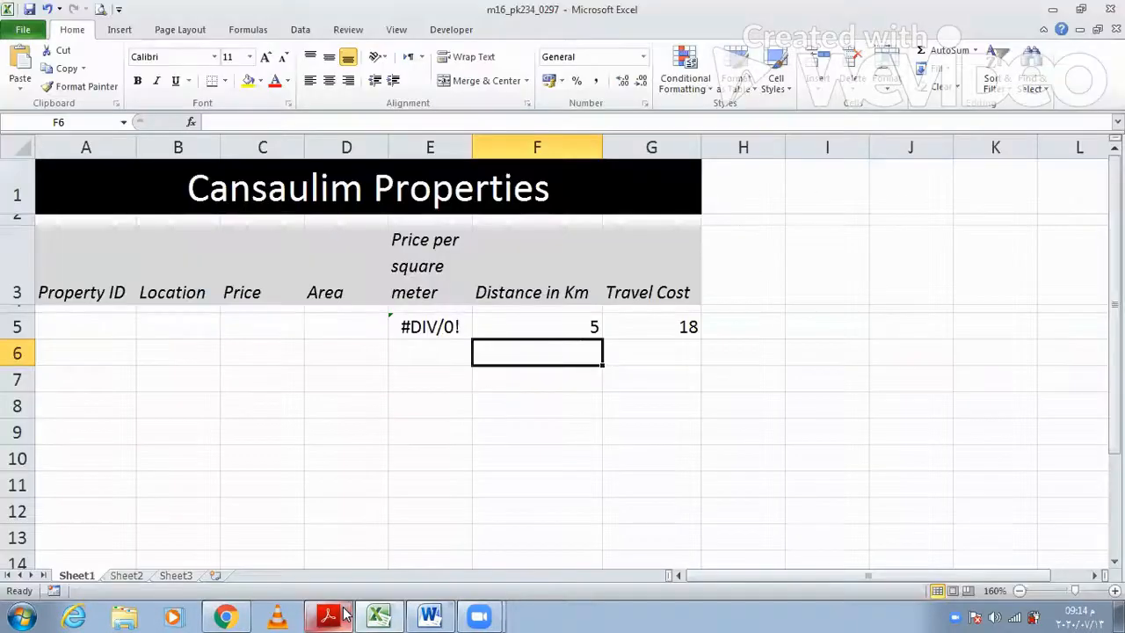
Paste a spreadsheet screenshot into Actual Results and crop it to the distance 5 and travel cost 18 cells.
click(400, 613)
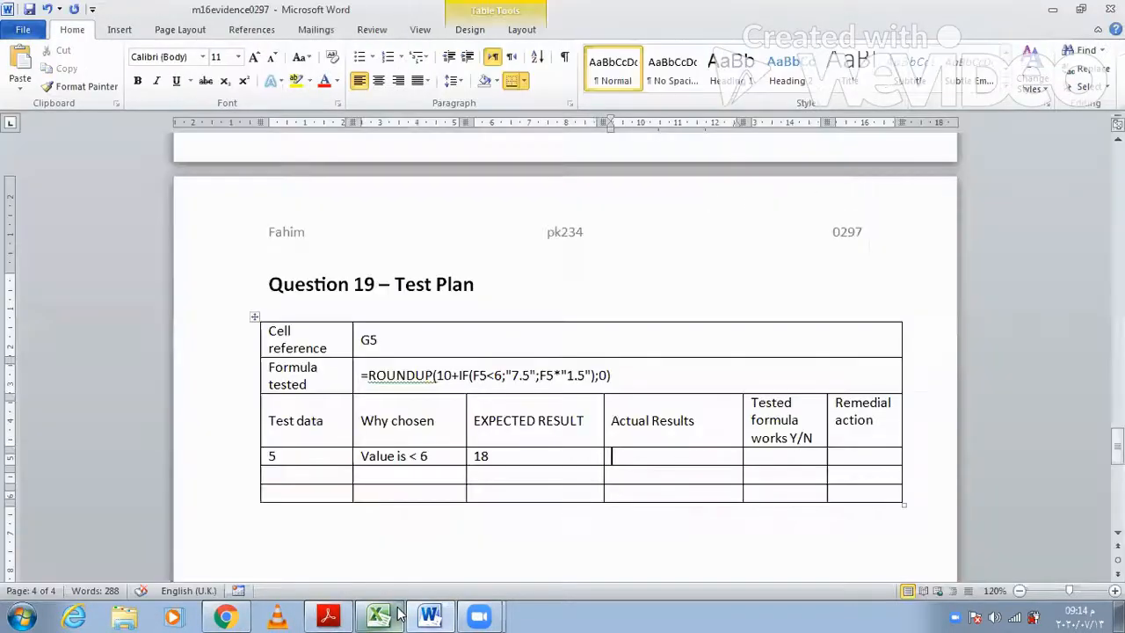
click(398, 614)
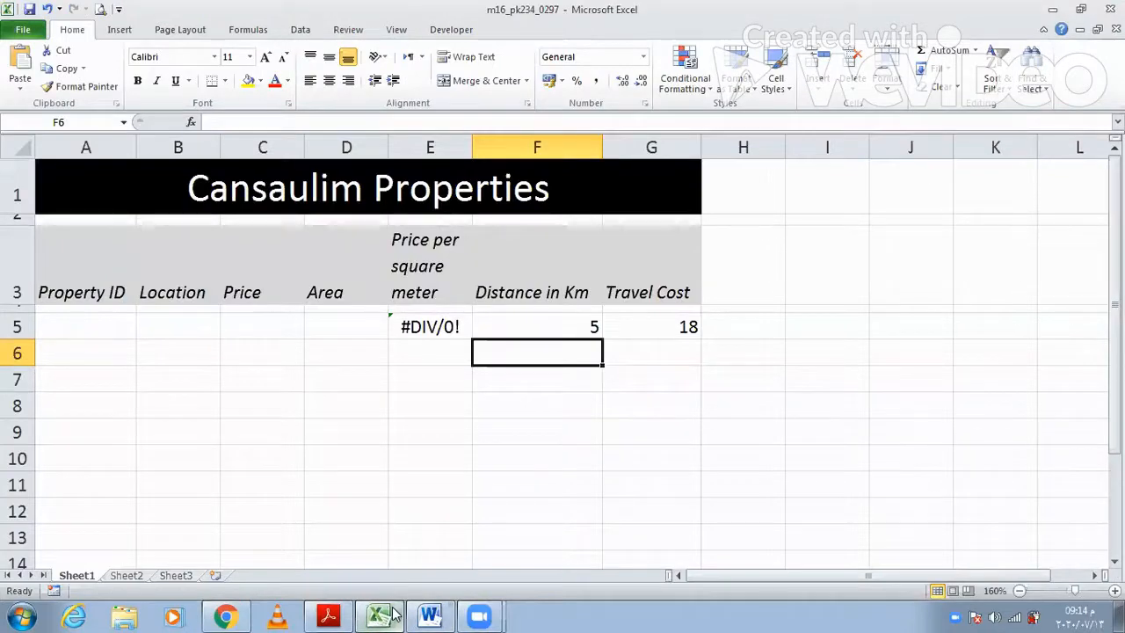
key(alt+Tab)
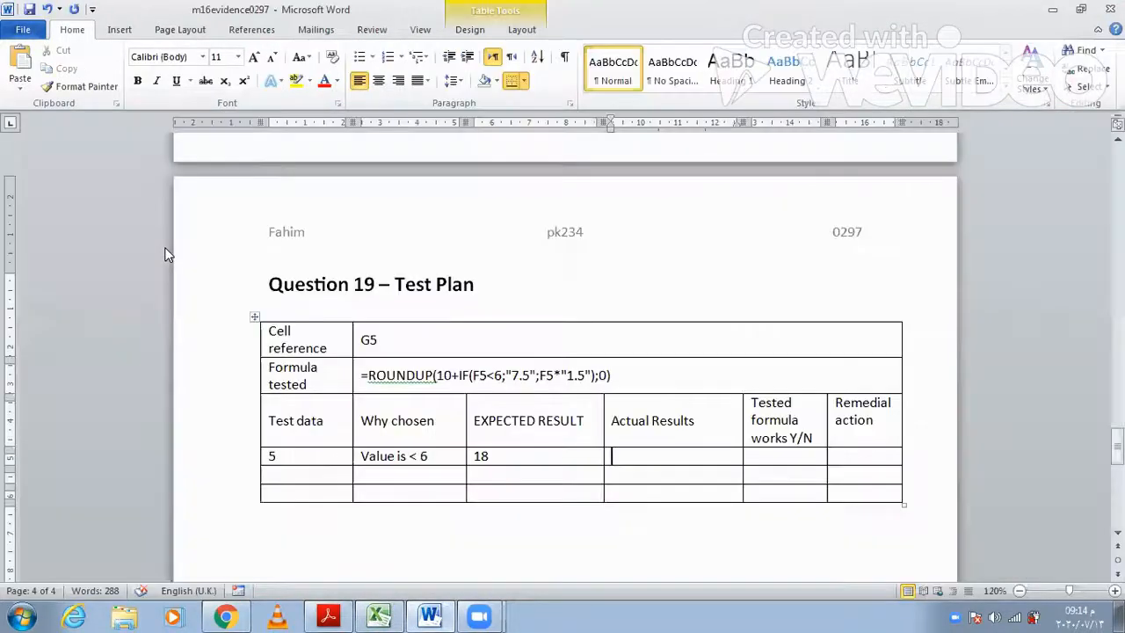
key(ctrl+v)
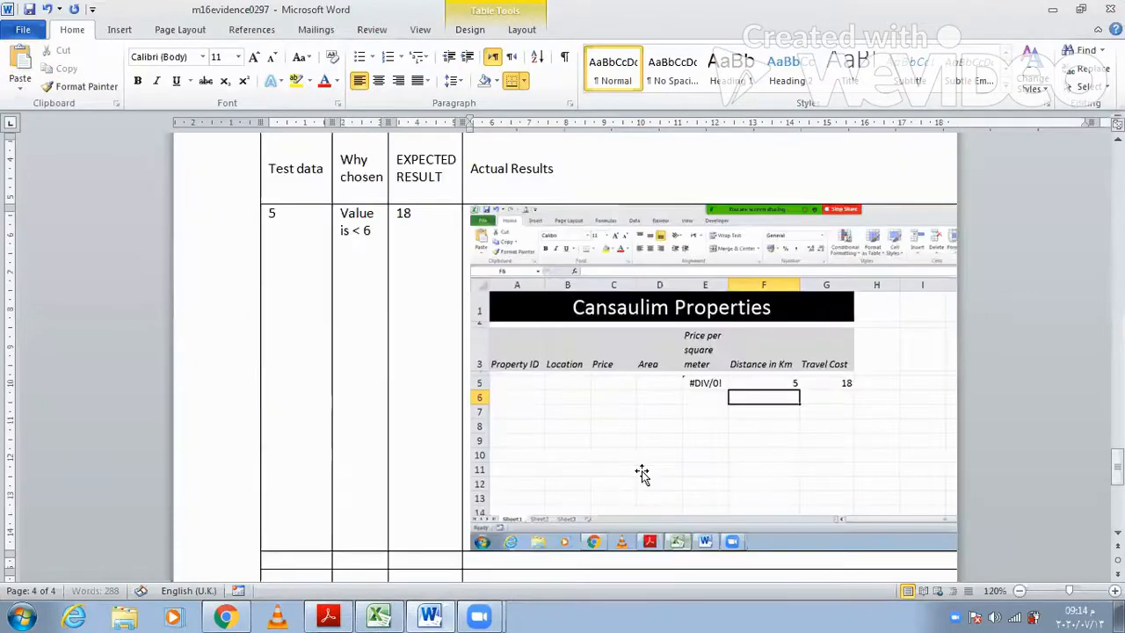
click(642, 474)
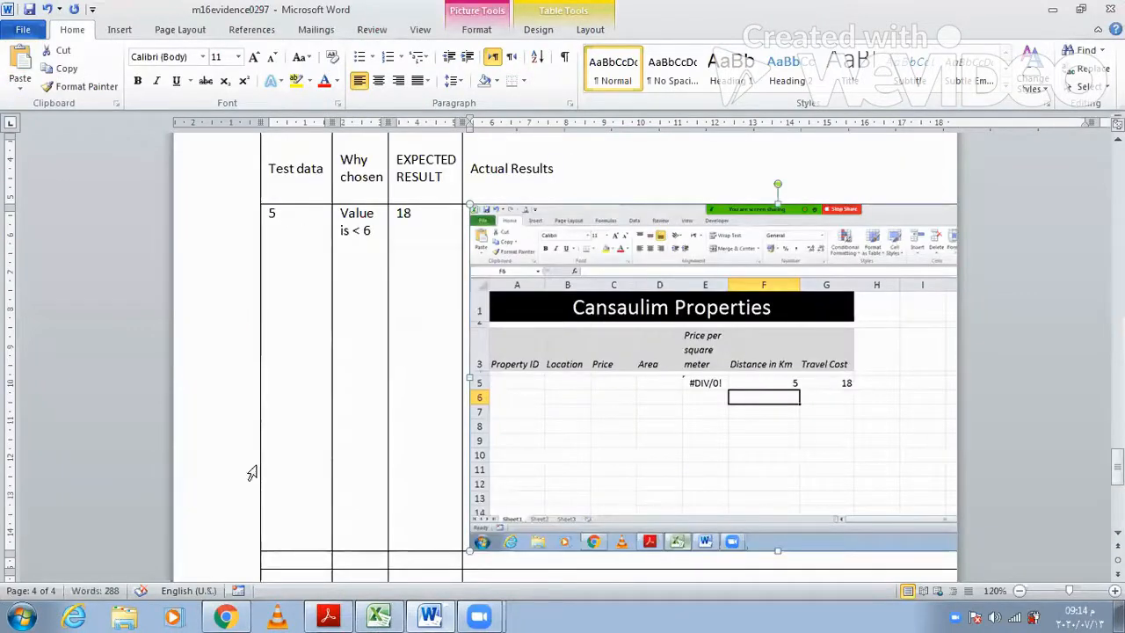
double_click(822, 367)
click(982, 64)
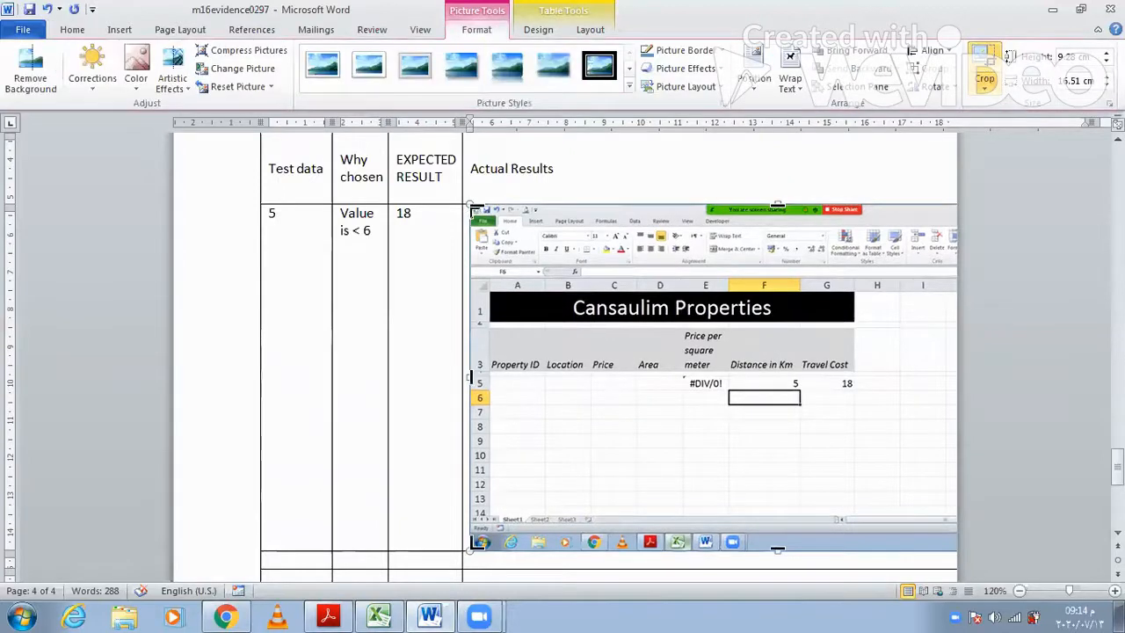
drag(475, 210, 593, 243)
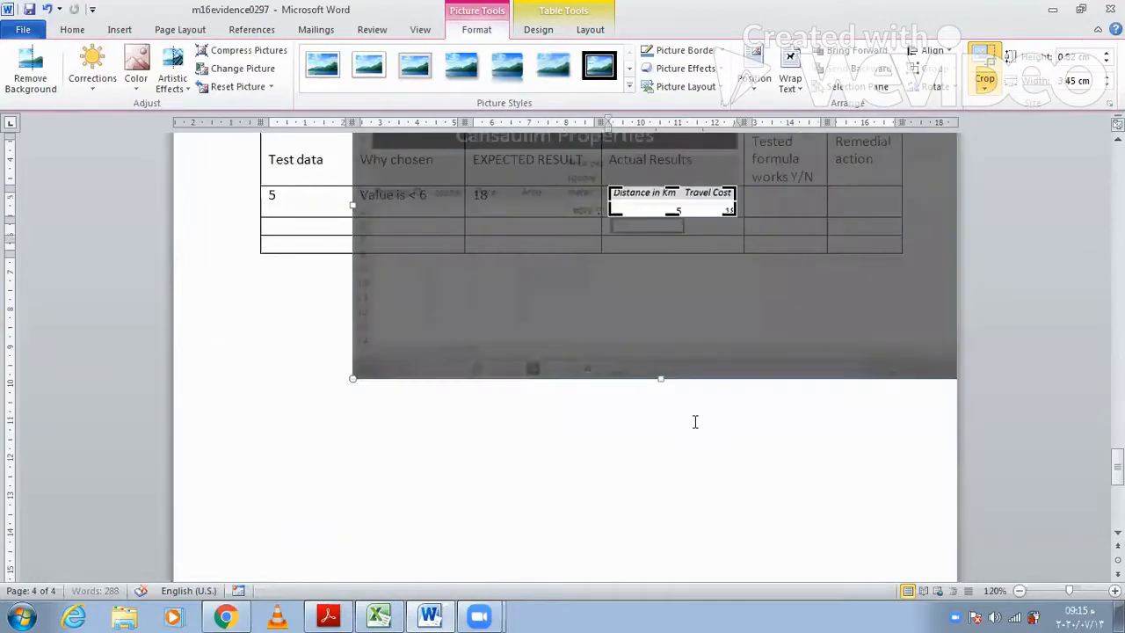
click(694, 422)
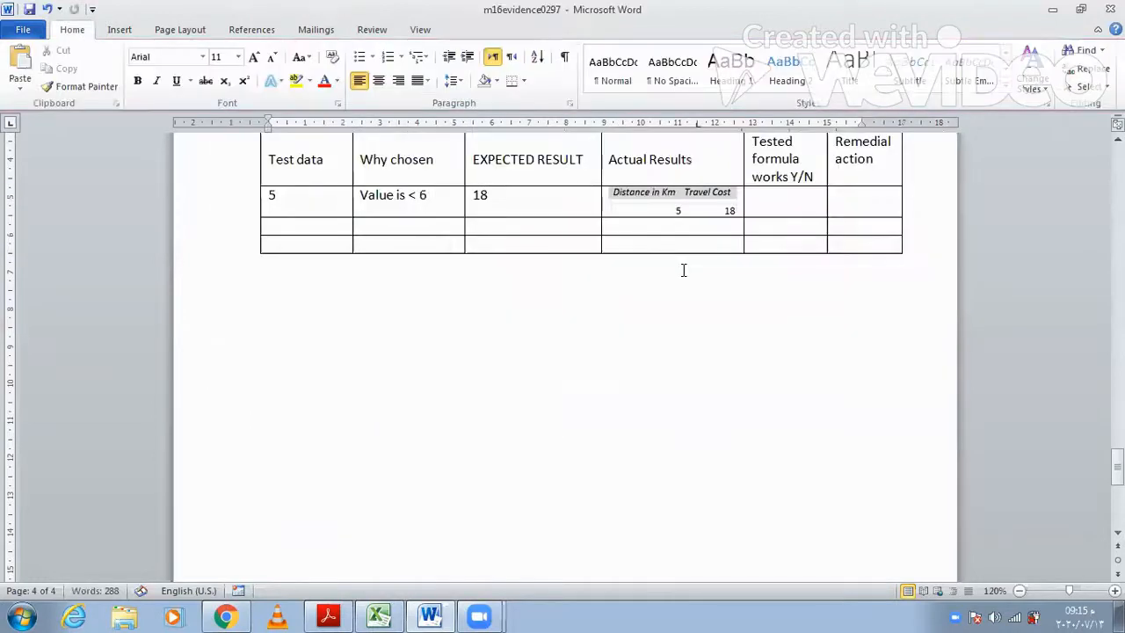
Enter 'y' for Tested formula works and 'NA' for Remedial action, then move to the next row.
click(781, 196)
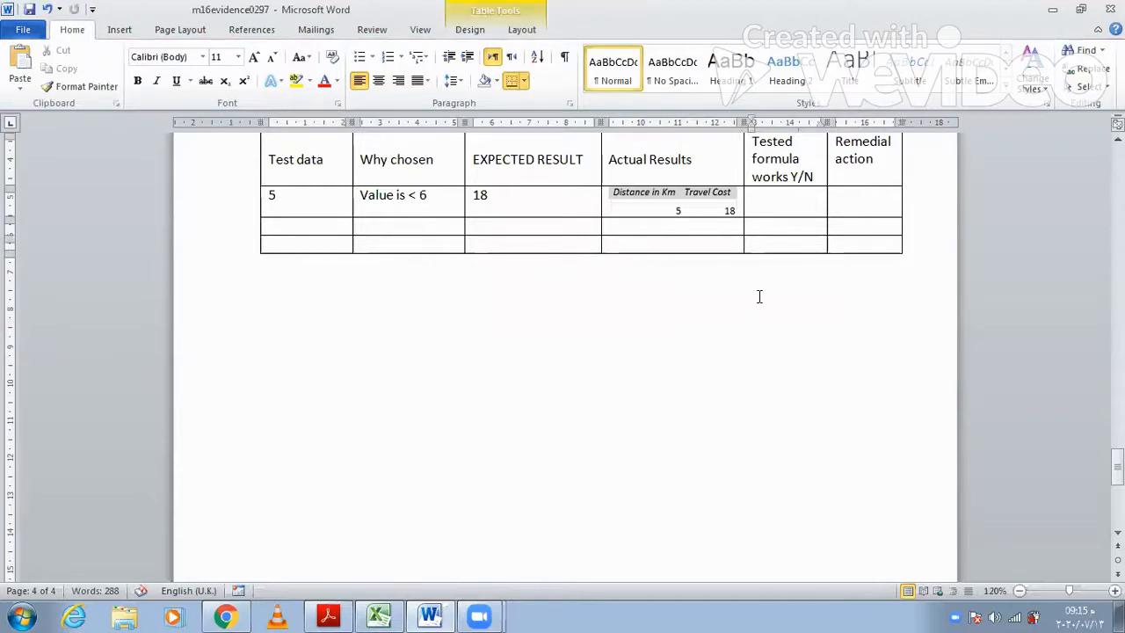
text(y)
click(882, 196)
text(NA)
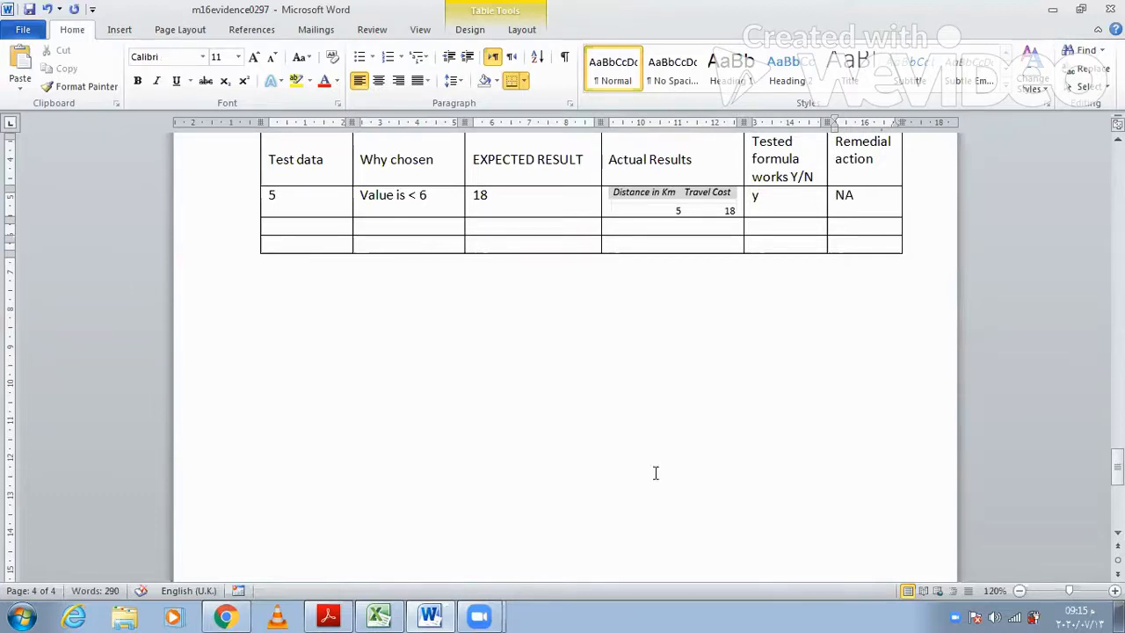
key(Tab)
Record 6 as the next Word test data and change Excel's distance cell F5 to 6.
text(6)
key(alt+Tab)
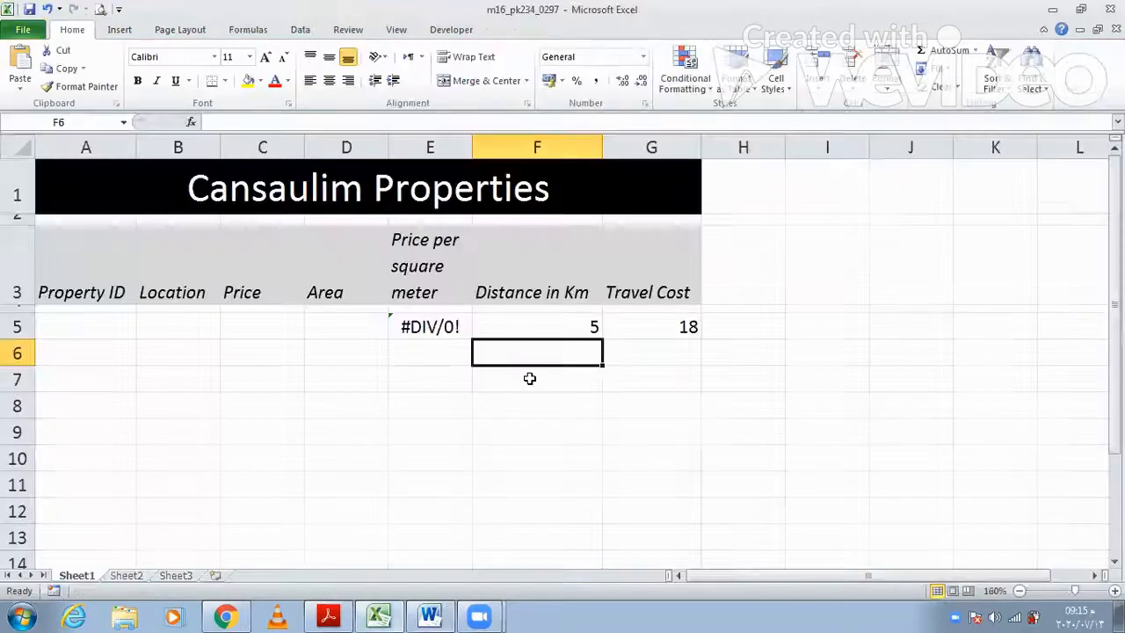
key(Up)
text(6)
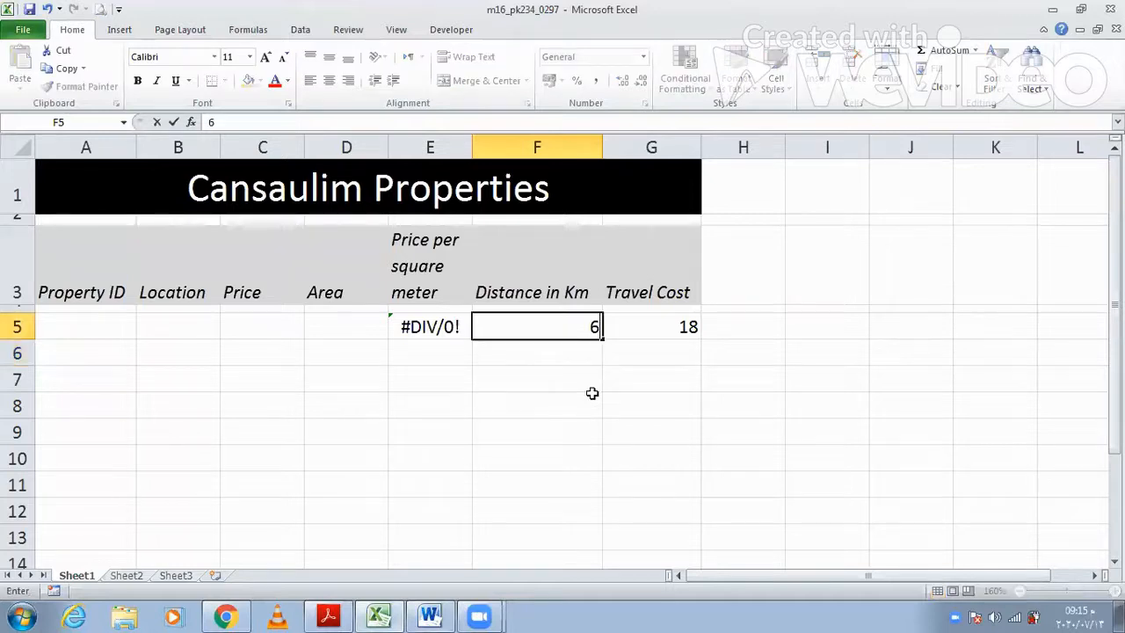
key(Return)
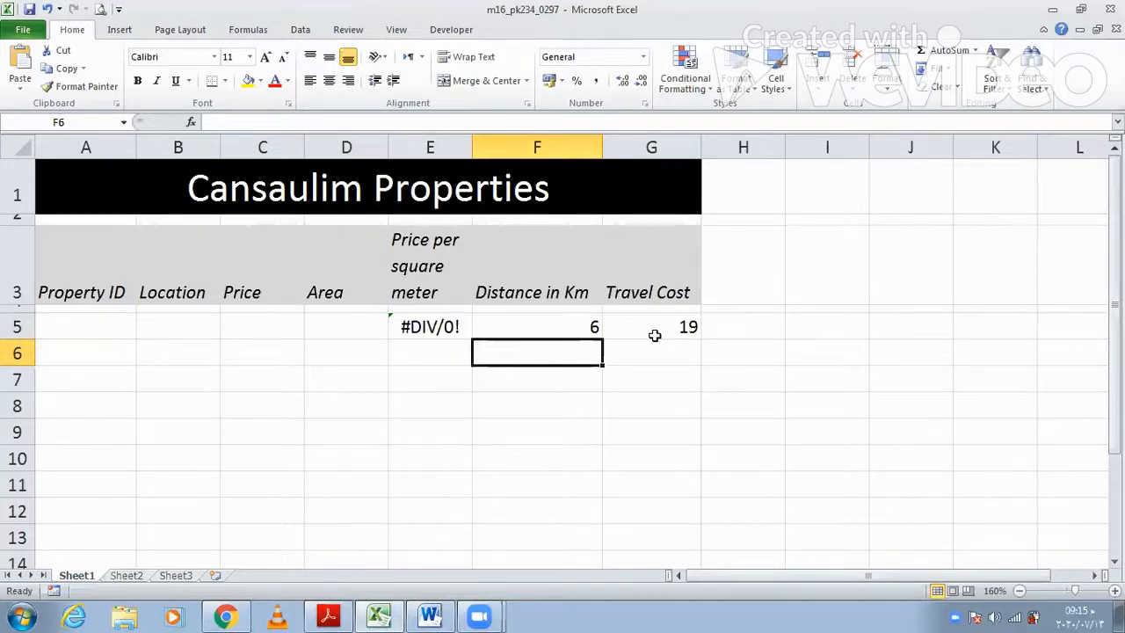
Enter 'Equal to 6' and expected result 19 in the Word table's 6 row.
click(422, 615)
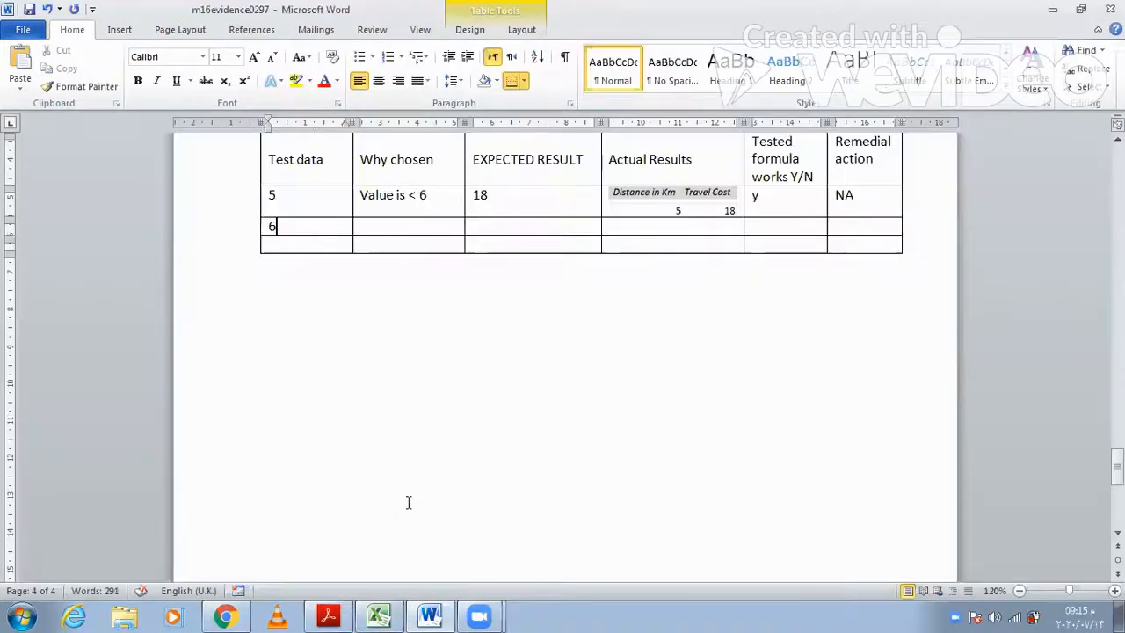
key(Tab)
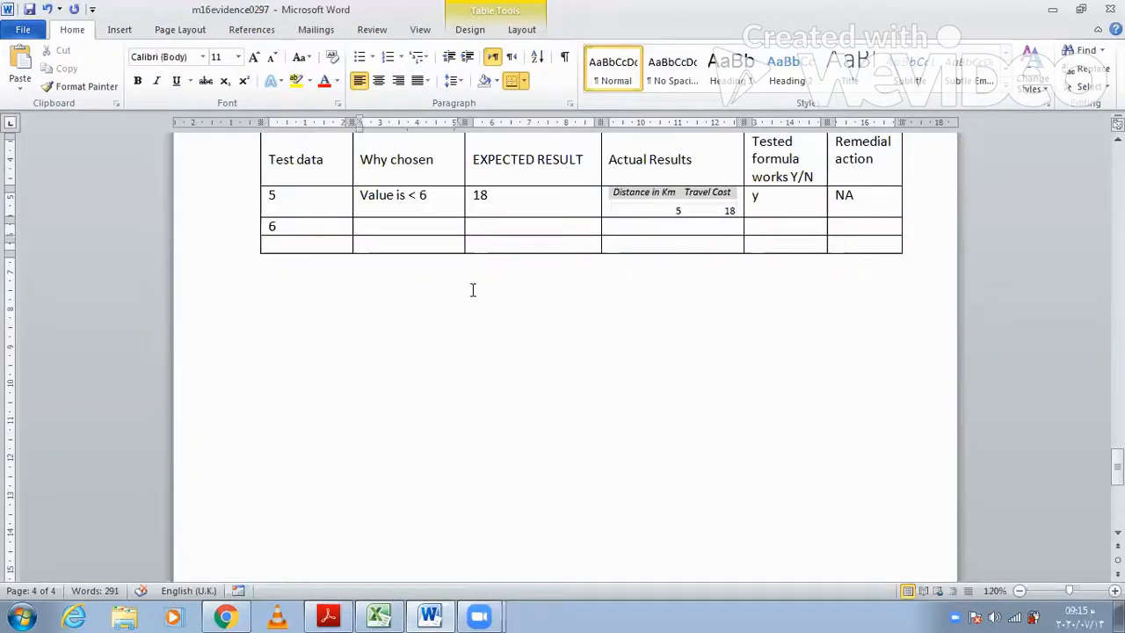
text(Equal to )
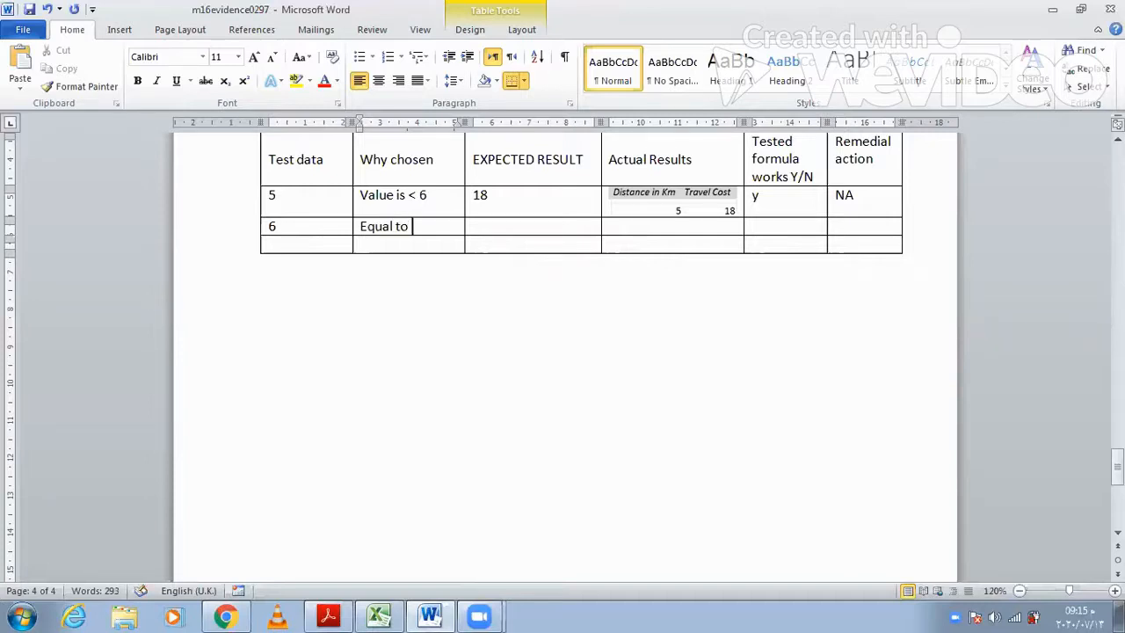
text(6)
key(Tab)
text(19)
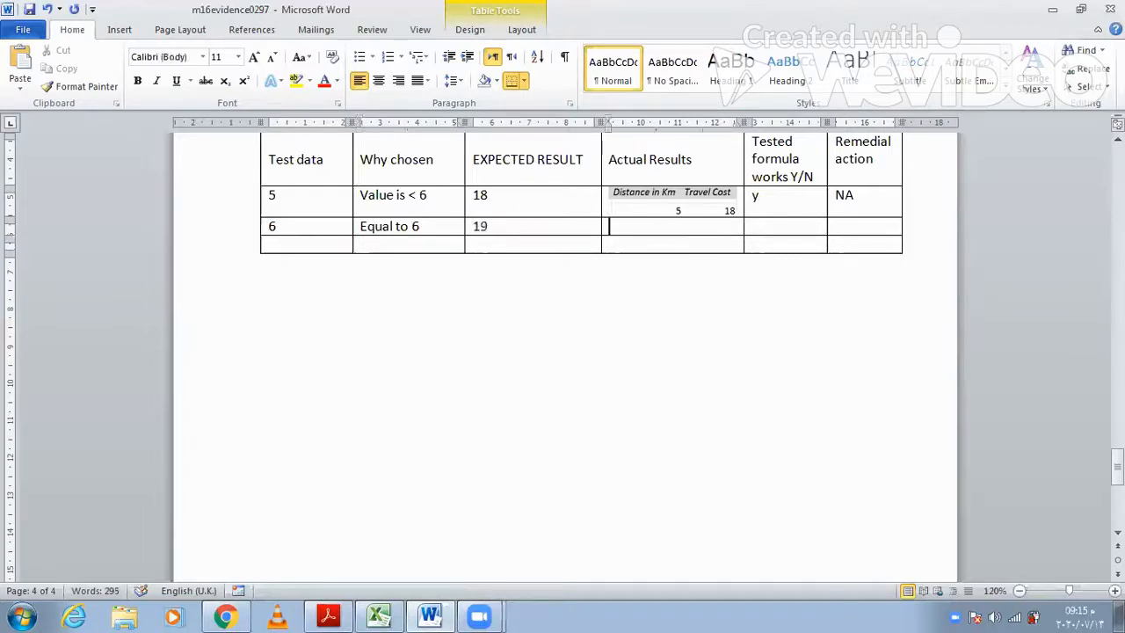
Paste the Excel sheet screenshot into the 6 row's Actual Results cell.
click(380, 615)
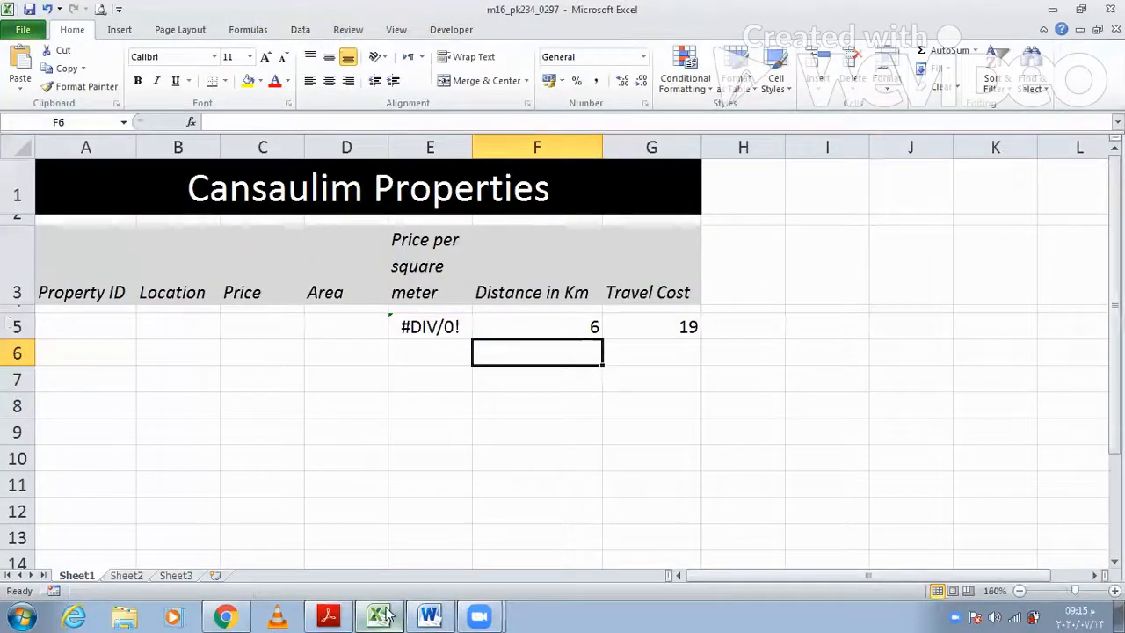
click(429, 615)
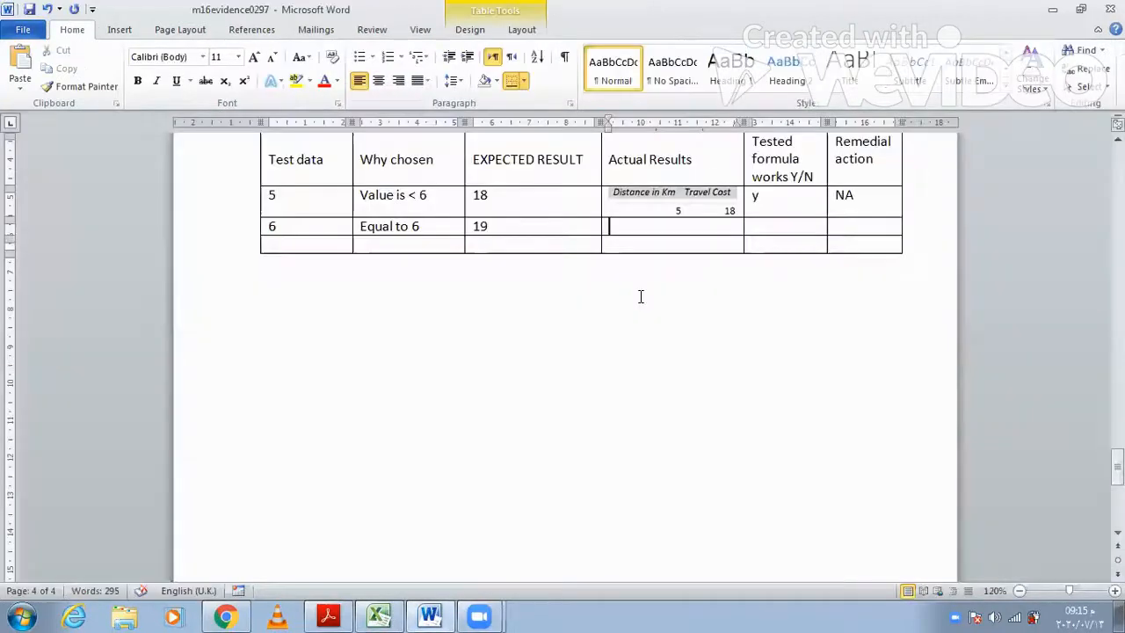
key(ctrl+v)
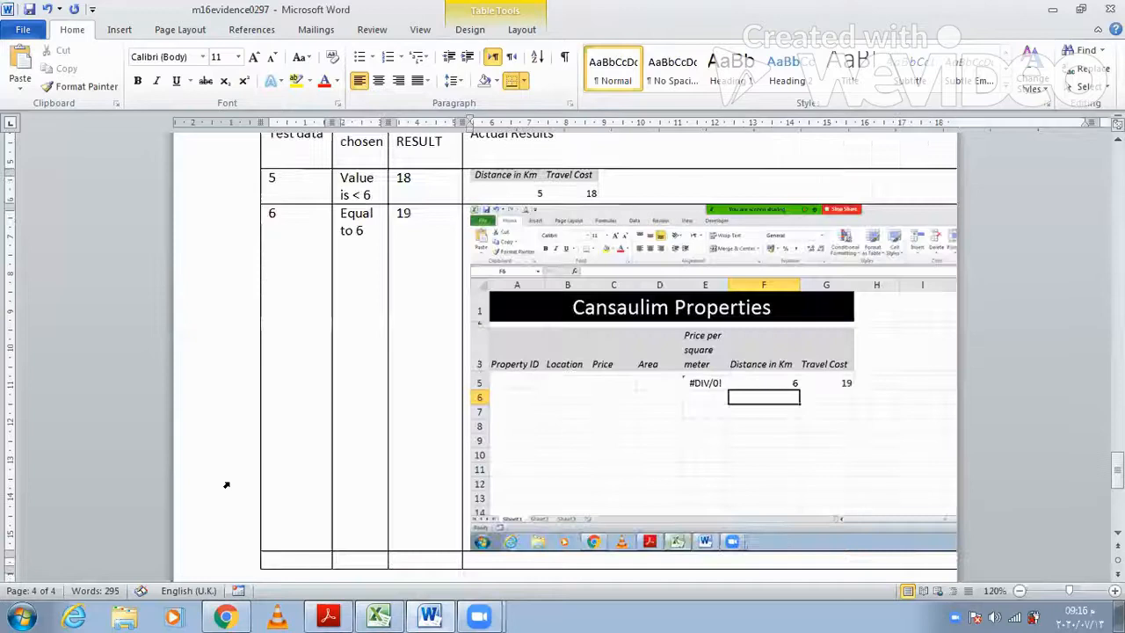
Crop the pasted screenshot down to the Distance in Km 6 and Travel Cost 19 cells.
click(562, 352)
click(477, 33)
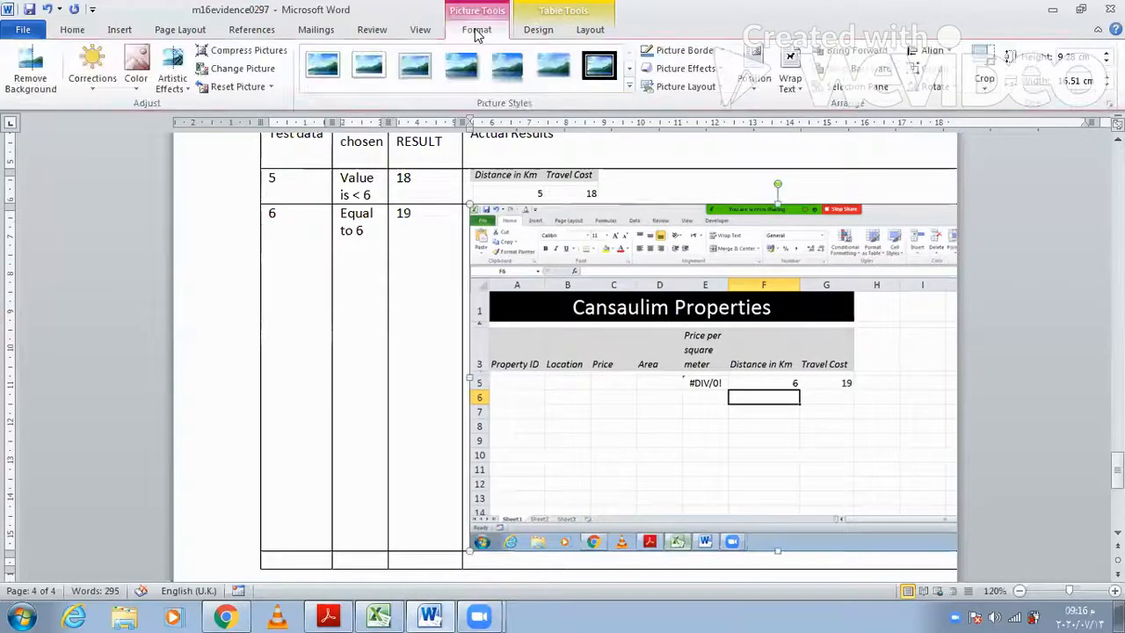
click(984, 66)
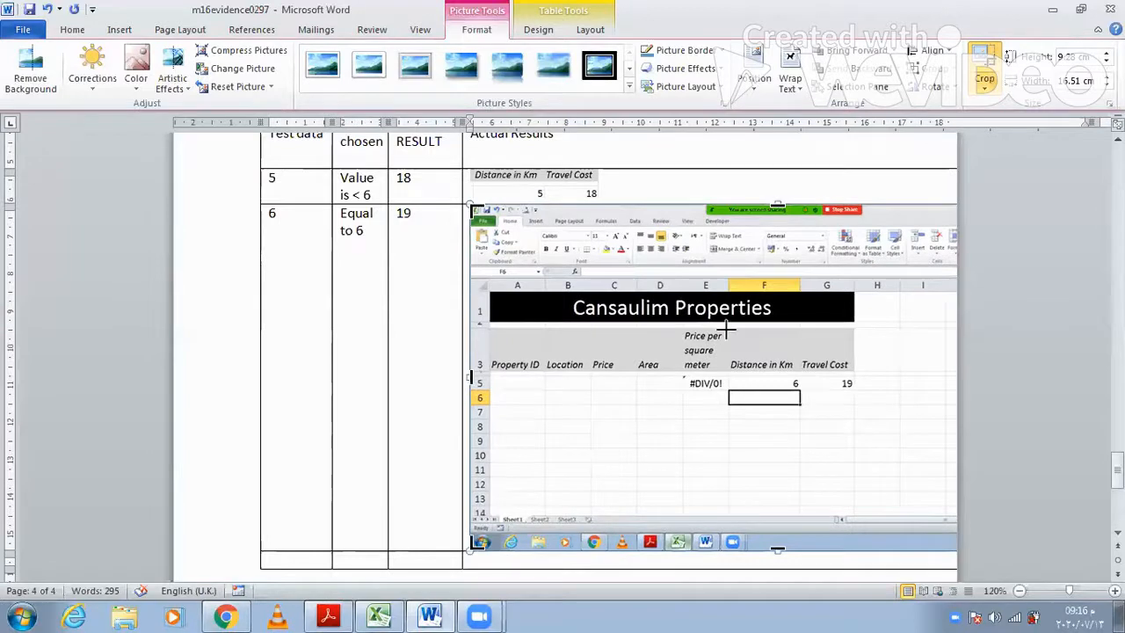
drag(725, 329, 728, 355)
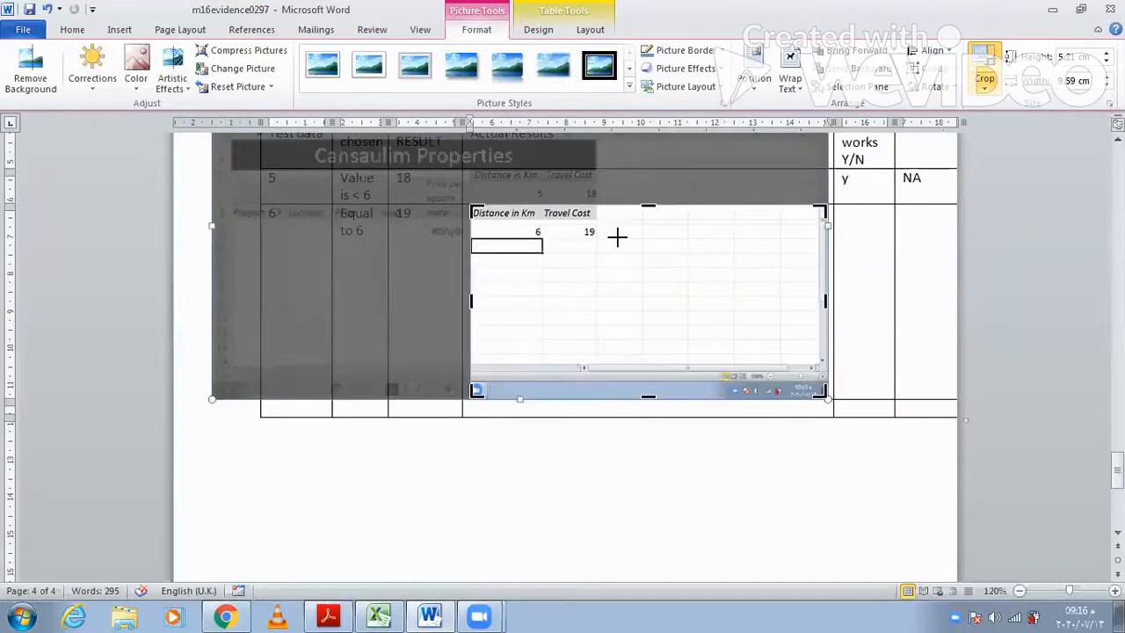
drag(618, 235, 590, 234)
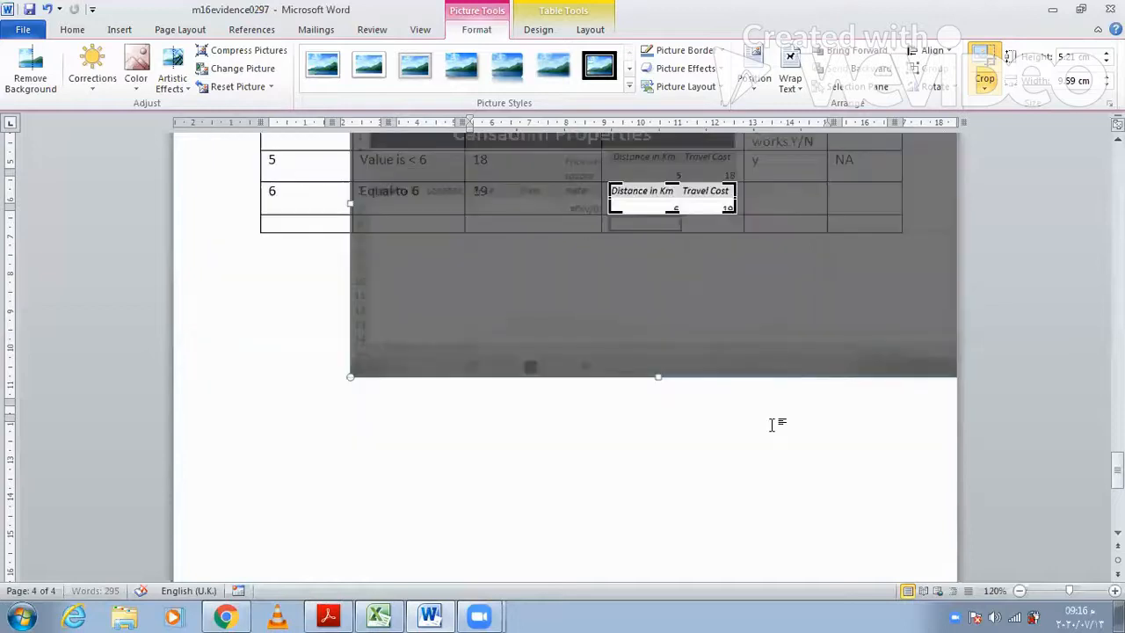
click(772, 425)
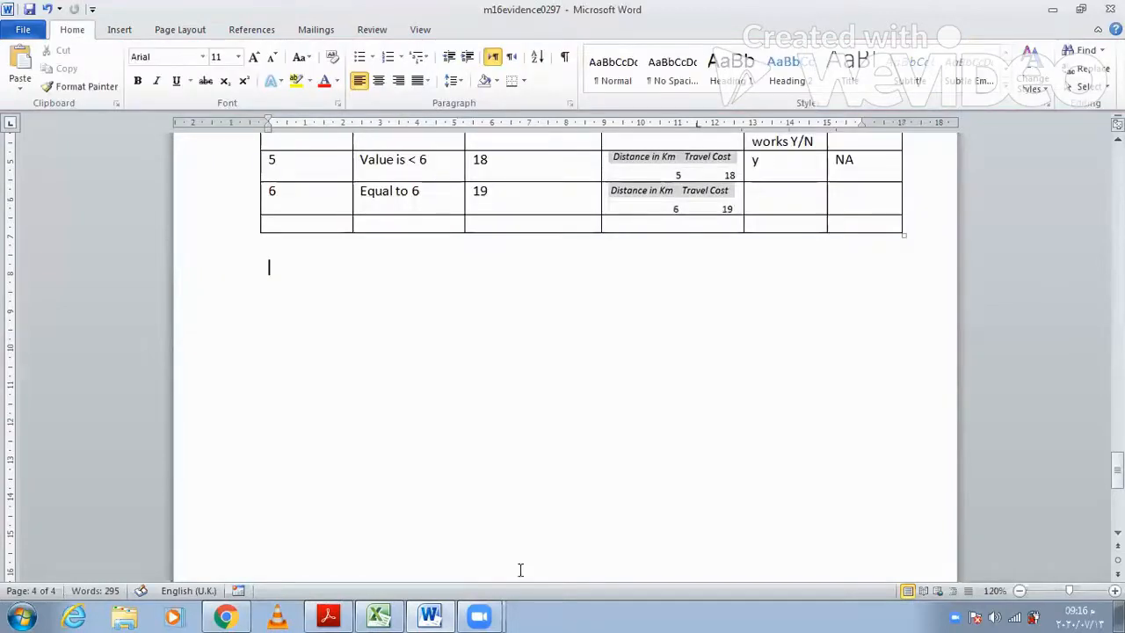
Enter 'y' for formula works and 'NA' for remedial action in the 6 row.
click(775, 197)
text(y)
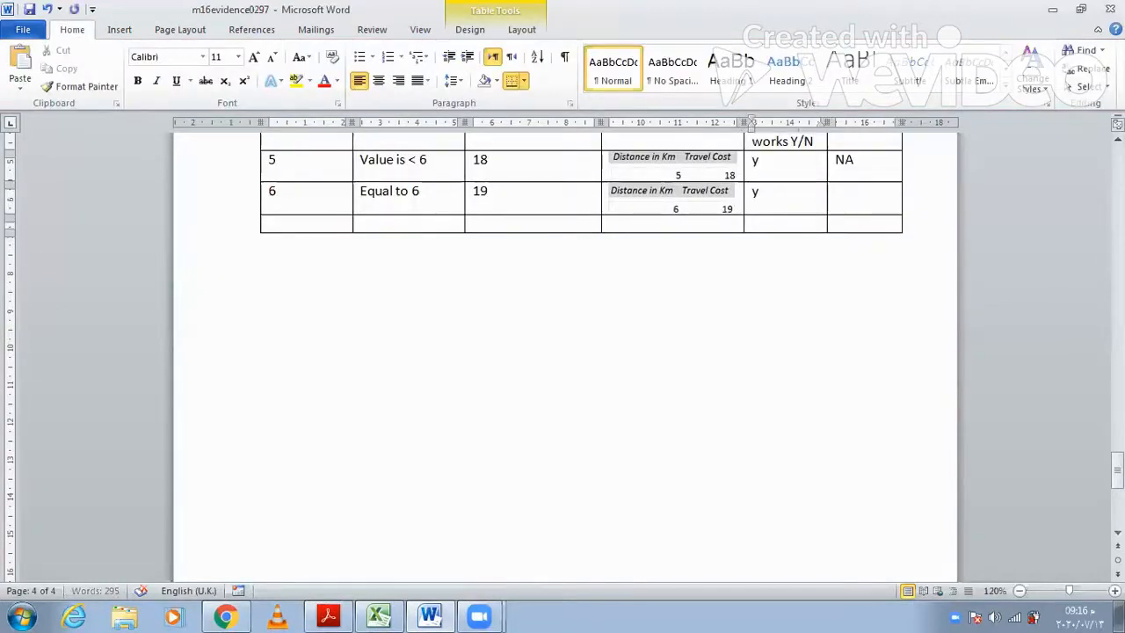
key(Tab)
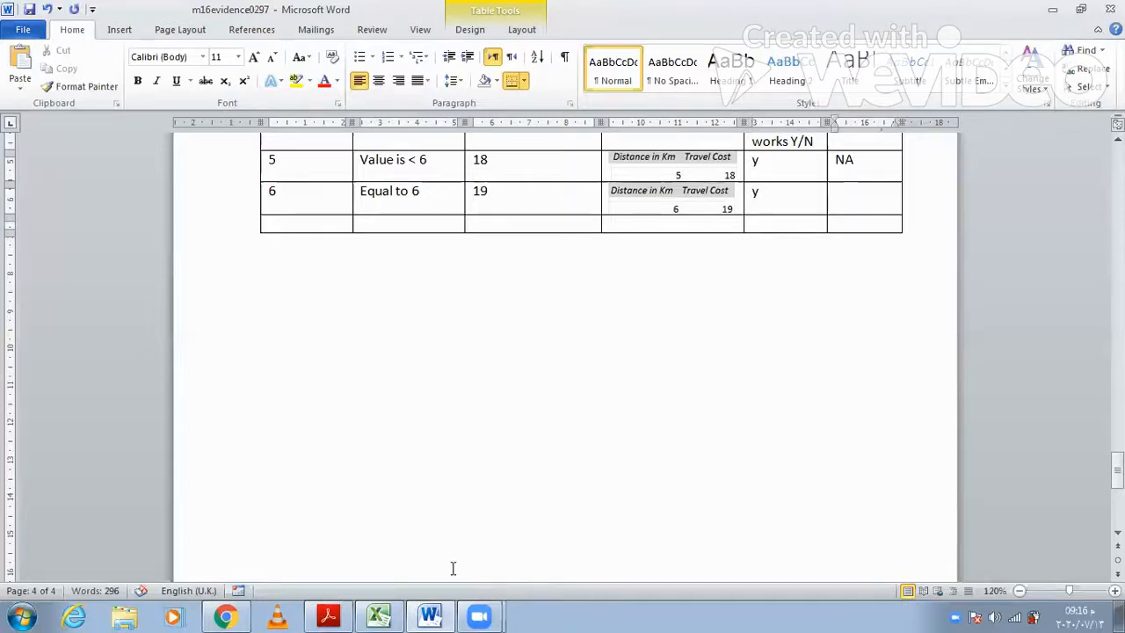
text(NA)
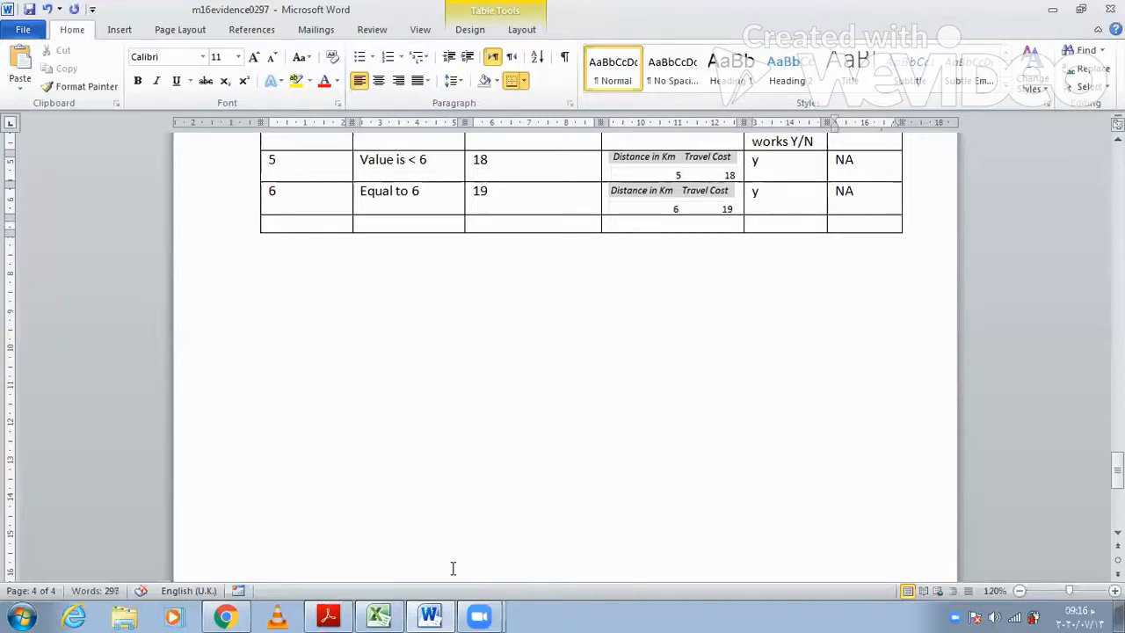
click(389, 615)
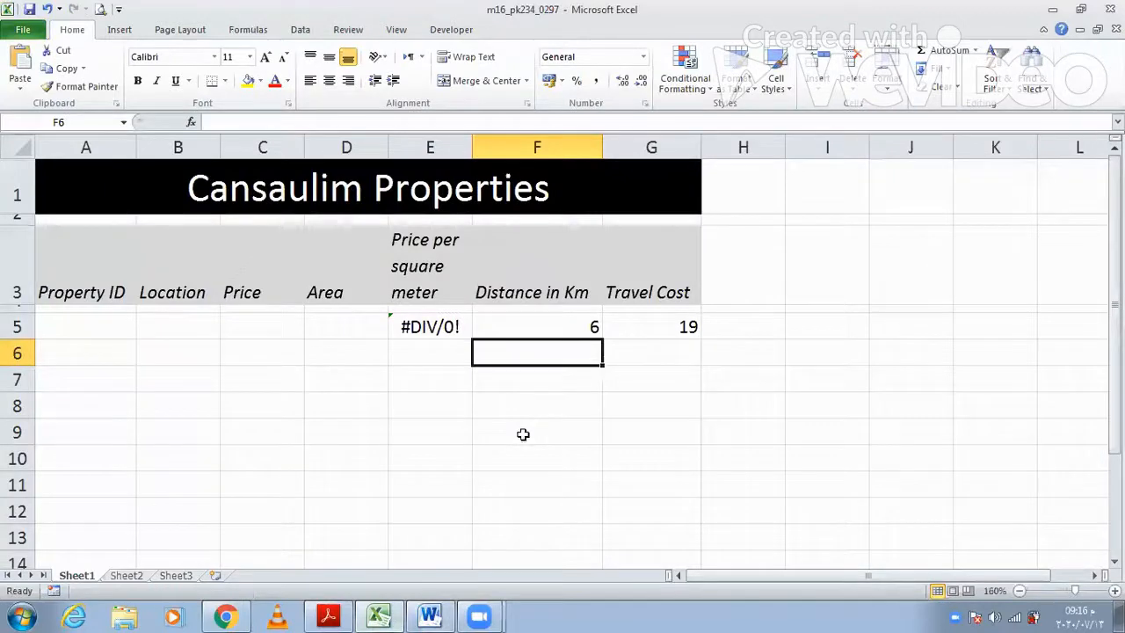
Change Excel's distance cell F5 to 10 so travel cost recalculates to 25.
key(Up)
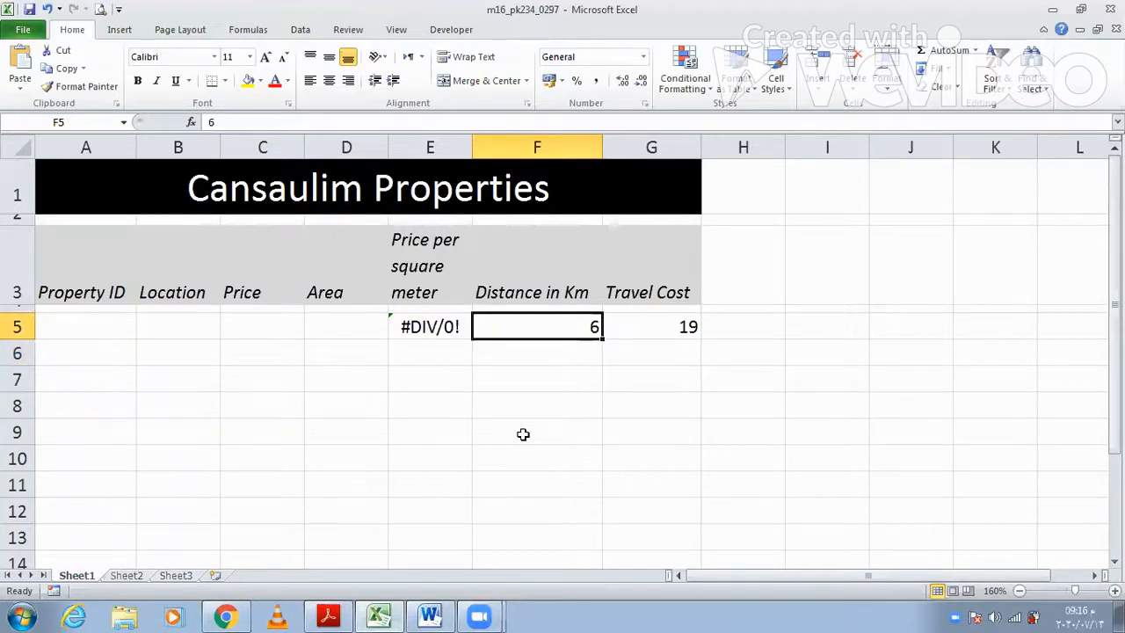
text(10)
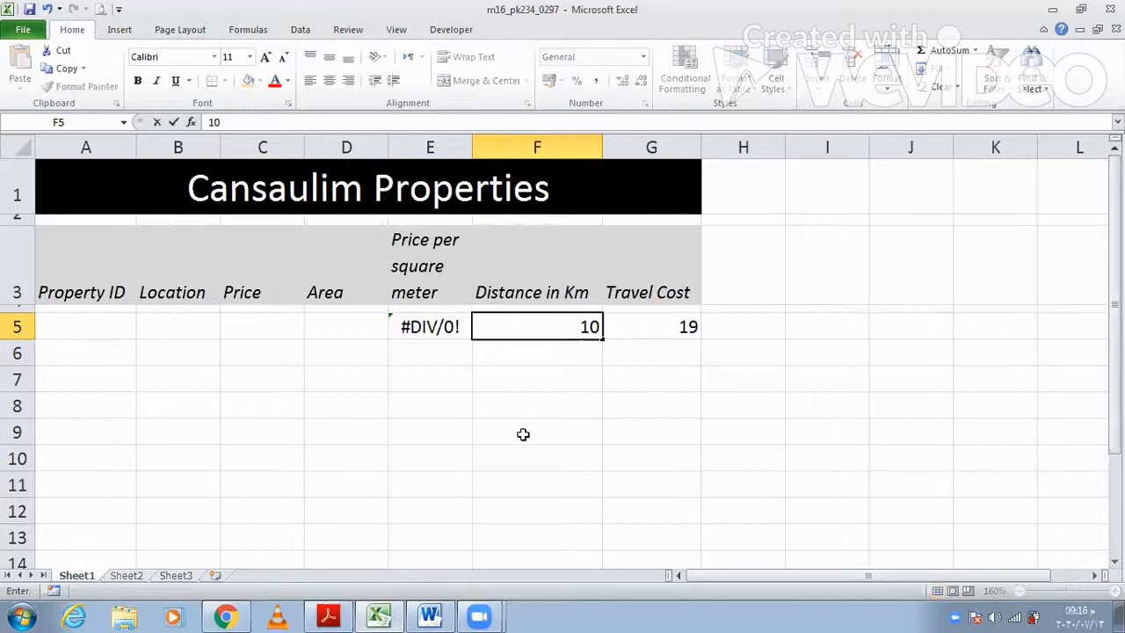
key(Return)
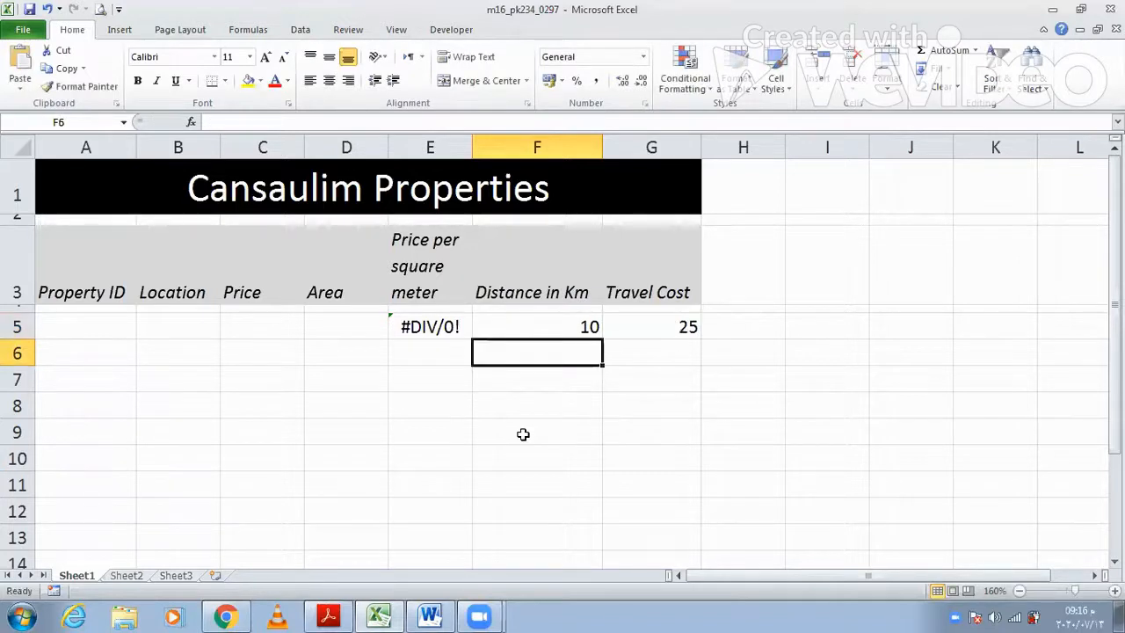
key(Up)
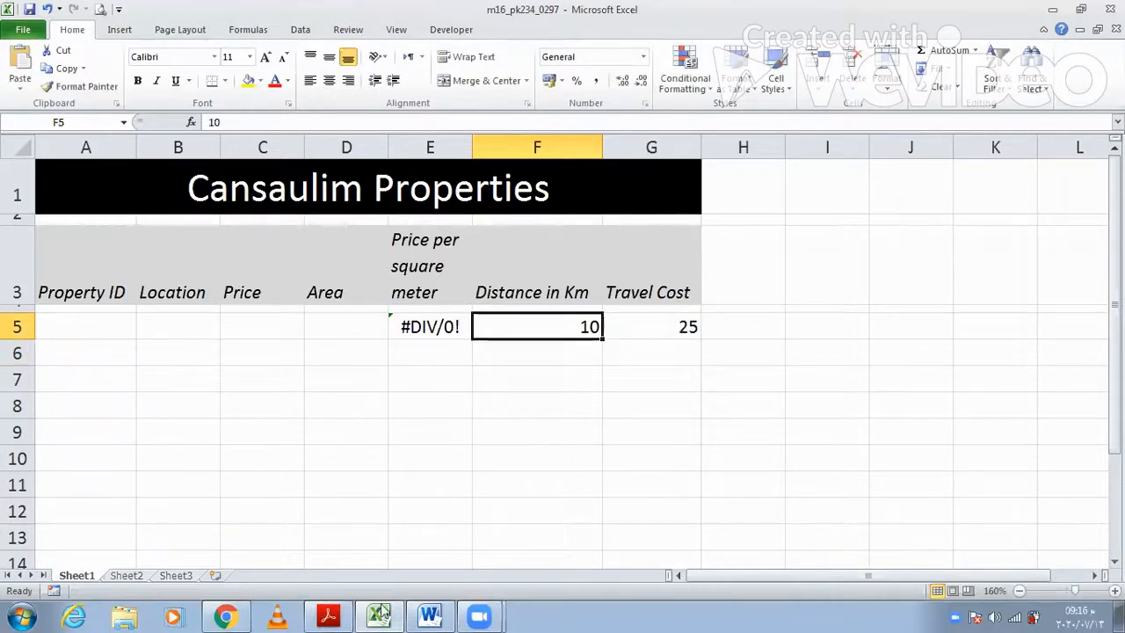
Fill the Word table's bottom row with 10, 'Greater then 6' and expected result 25.
click(429, 615)
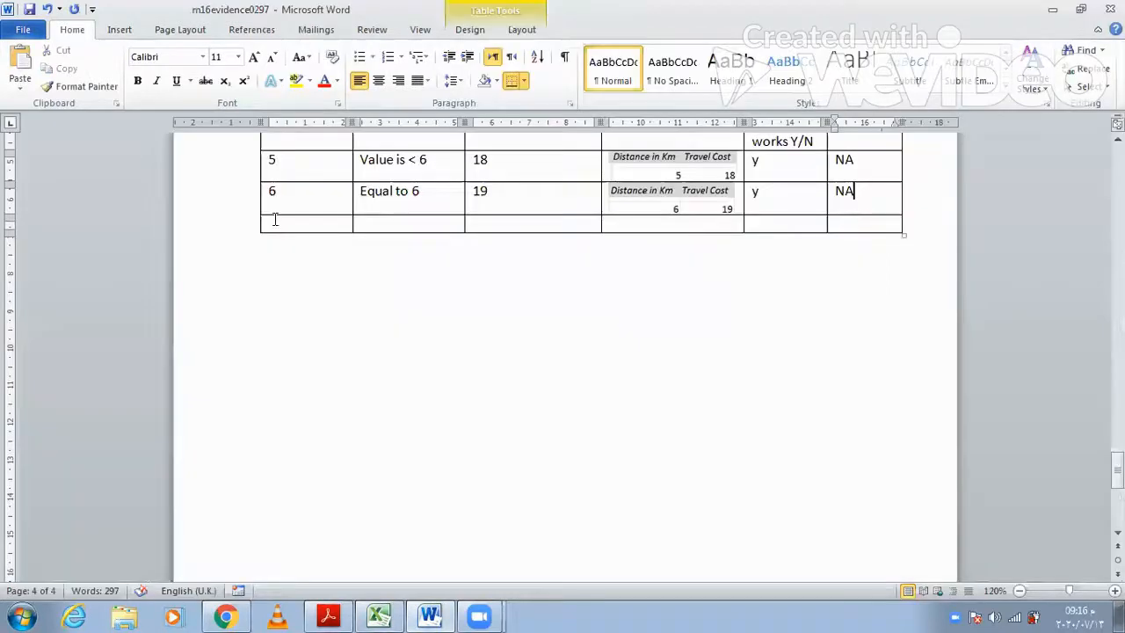
key(Tab)
text(10)
key(Tab)
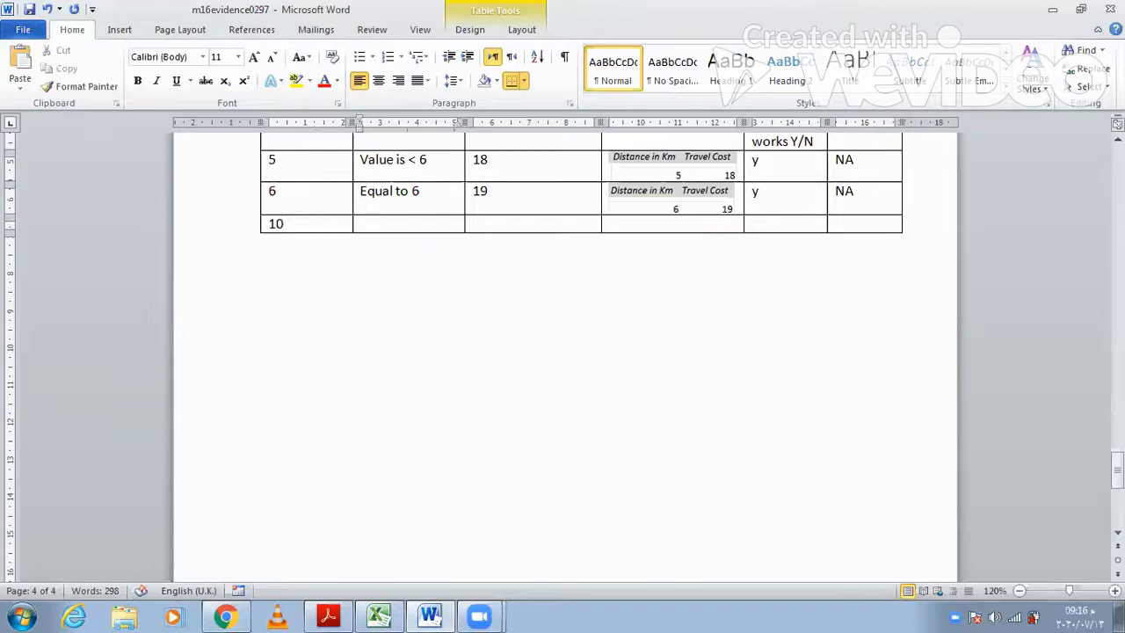
text(GREAT)
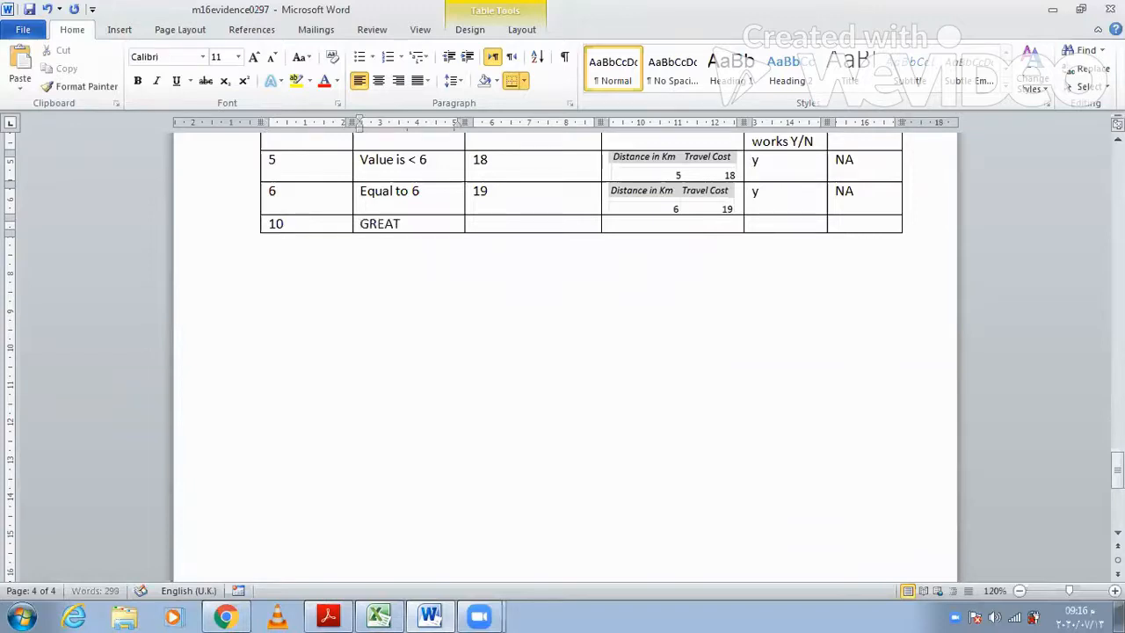
key(BackSpace)
key(BackSpace)
key(BackSpace)
key(BackSpace)
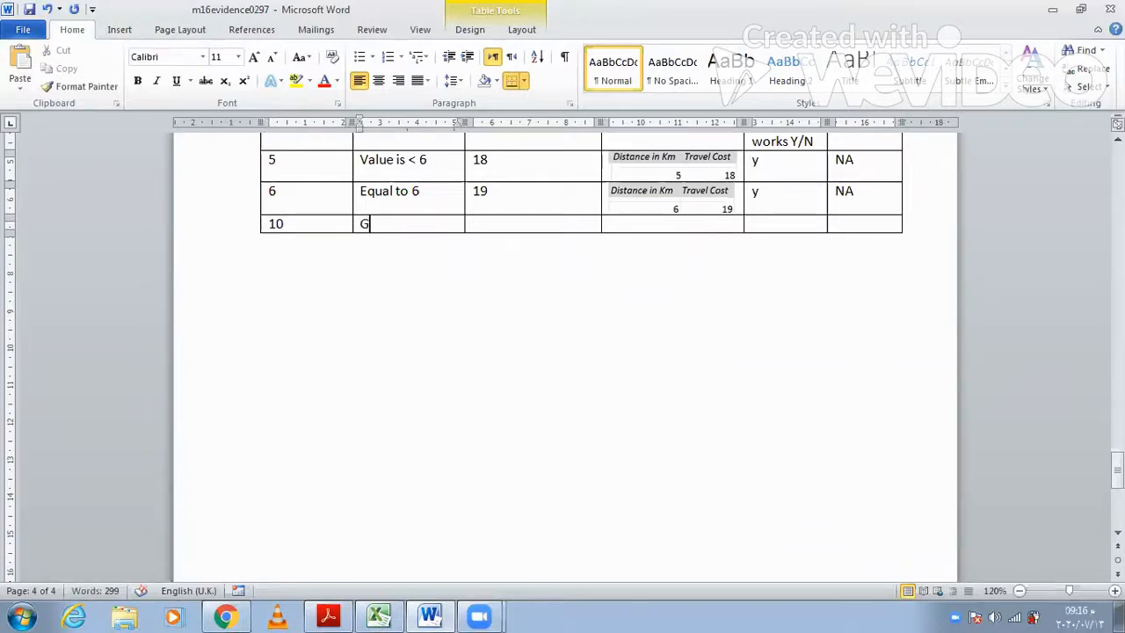
text(reat)
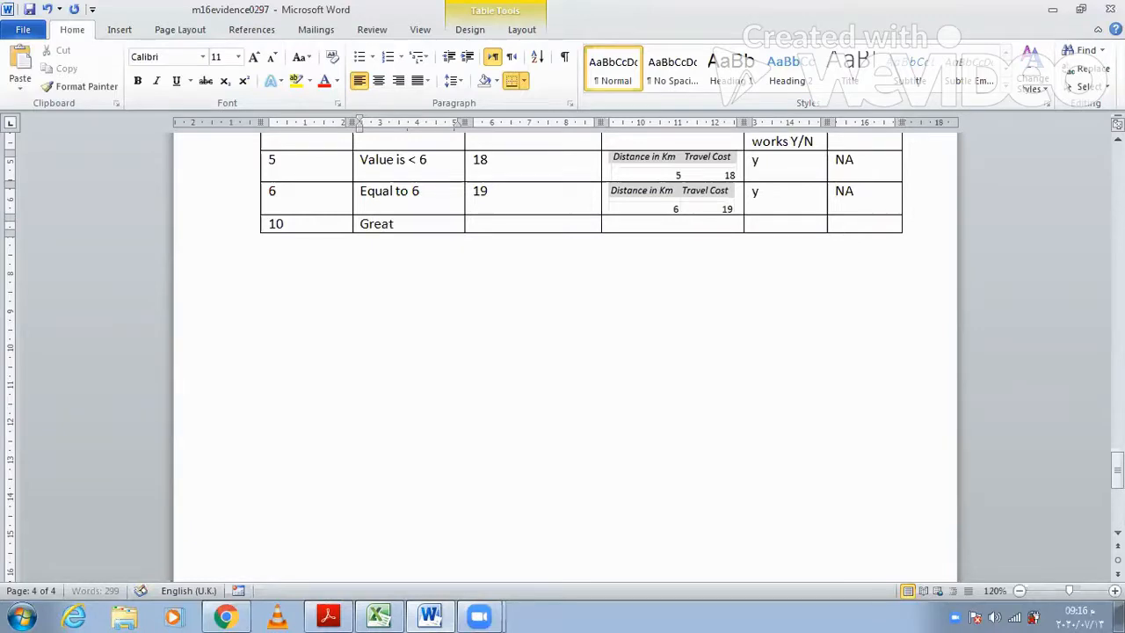
text(er then 6)
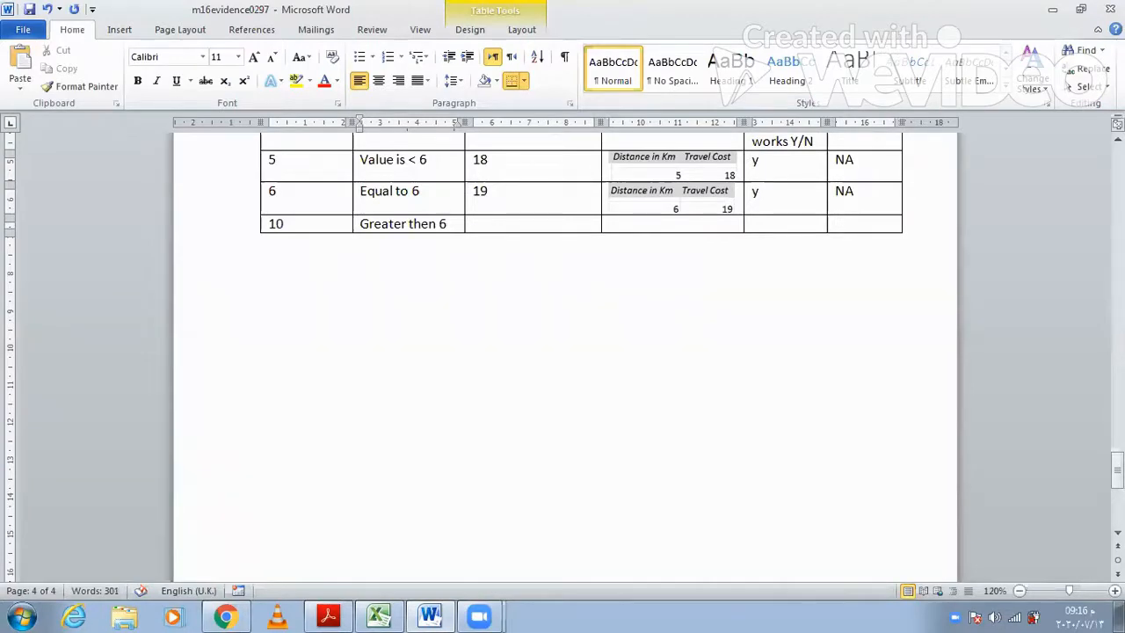
key(Tab)
text(25)
key(Tab)
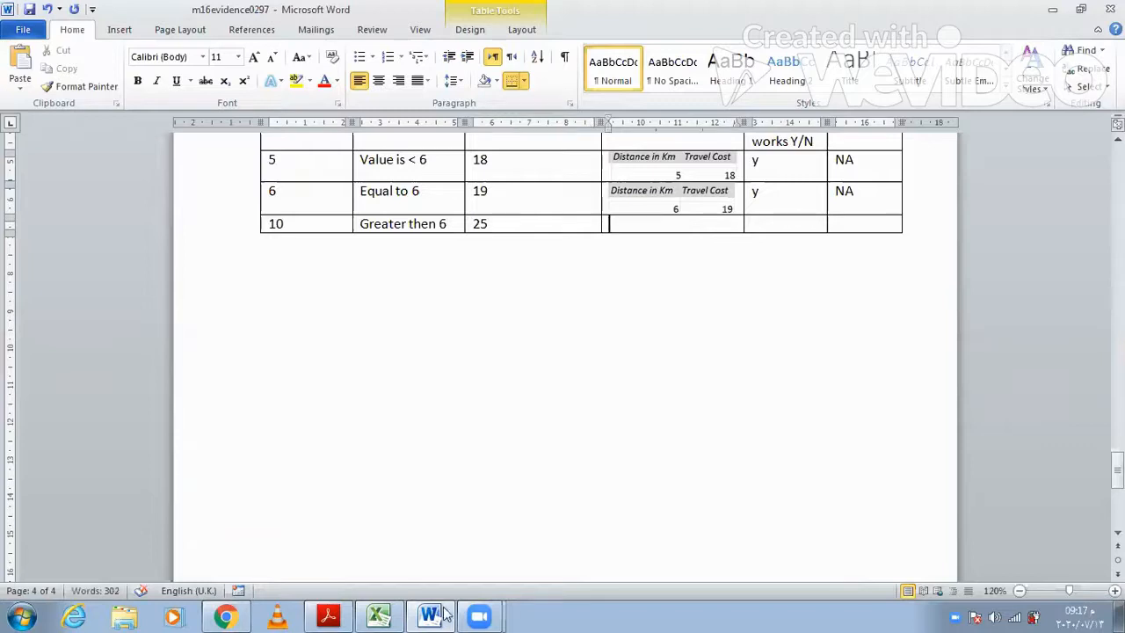
key(alt+Tab)
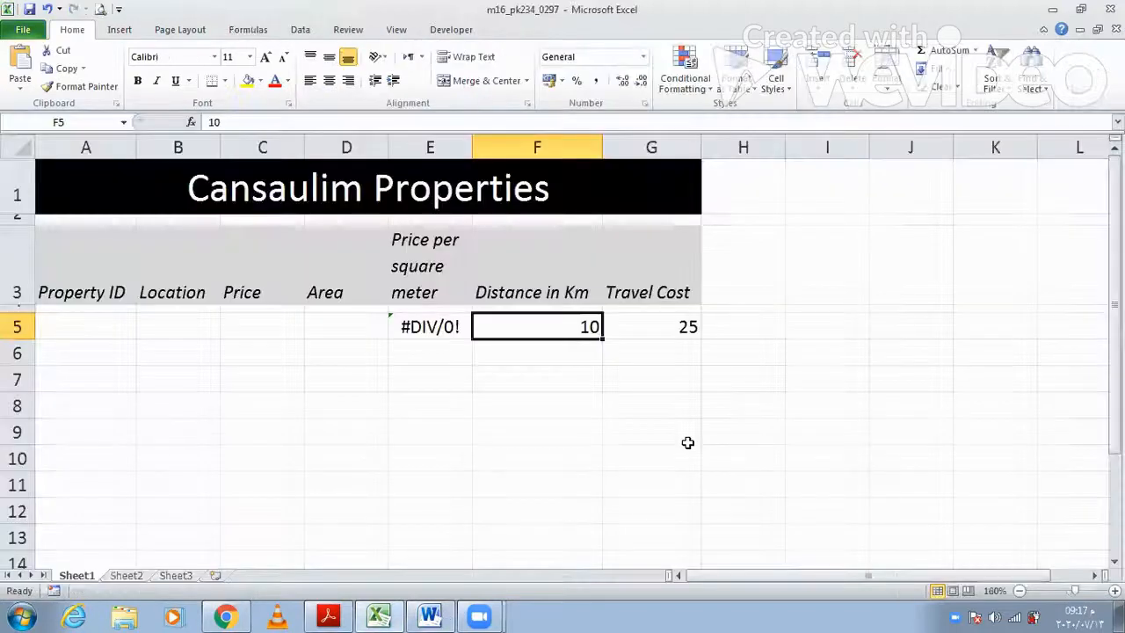
Paste the Excel screenshot showing distance 10 and cost 25 into the empty Actual Results cell.
click(552, 449)
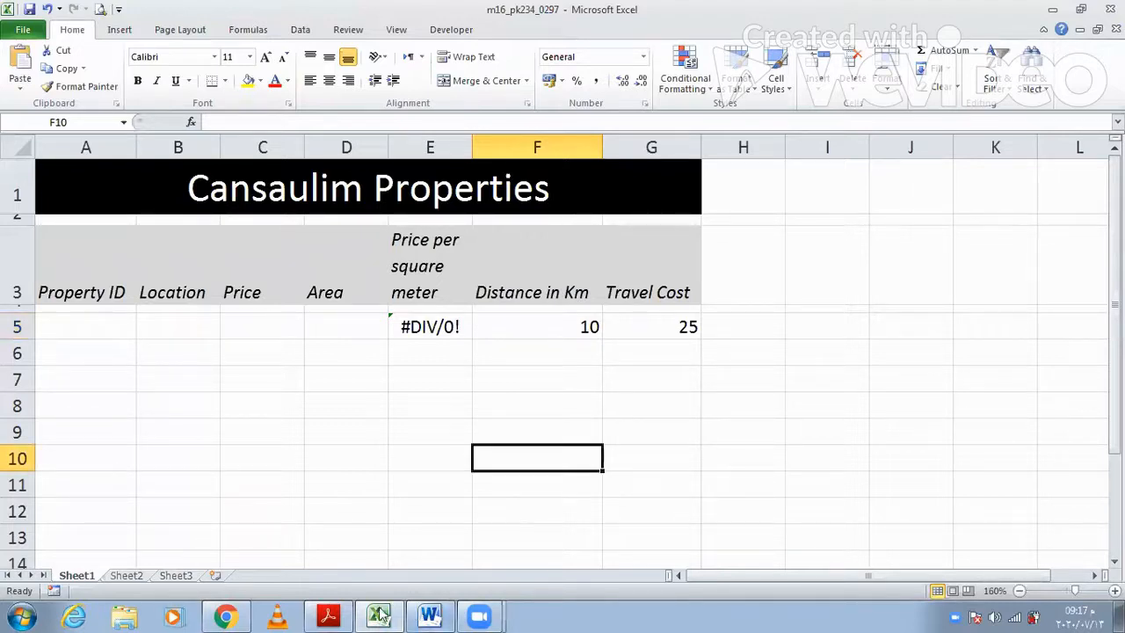
key(super+d)
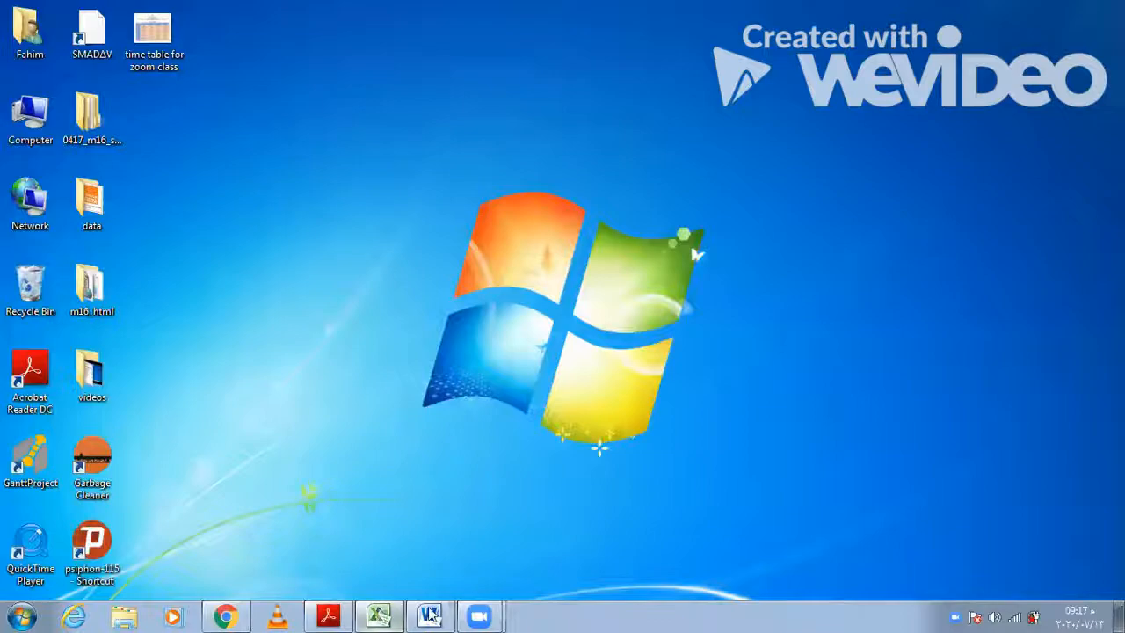
click(453, 570)
click(676, 227)
key(ctrl+v)
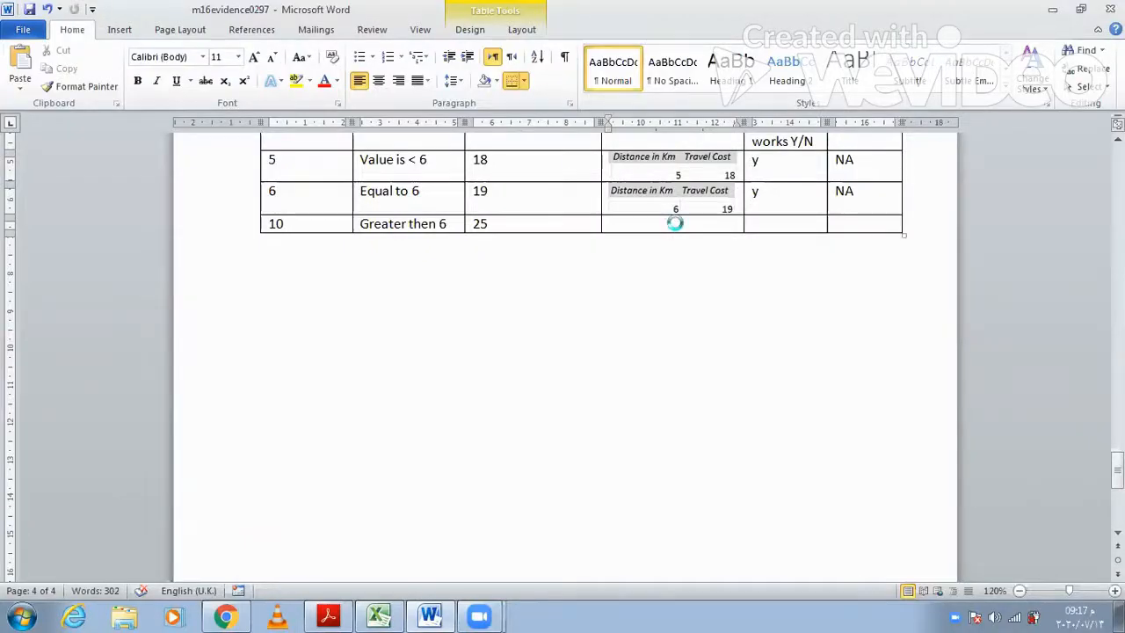
Crop the pasted screenshot down to the distance 10 and travel cost 25 cells.
click(709, 309)
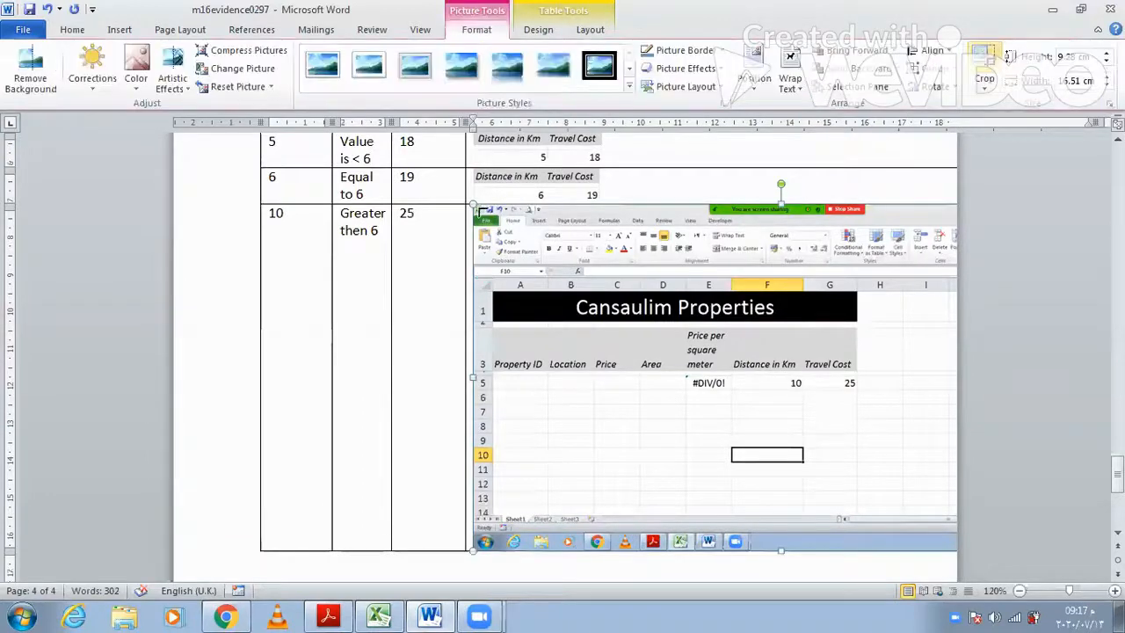
click(984, 58)
drag(474, 207, 729, 356)
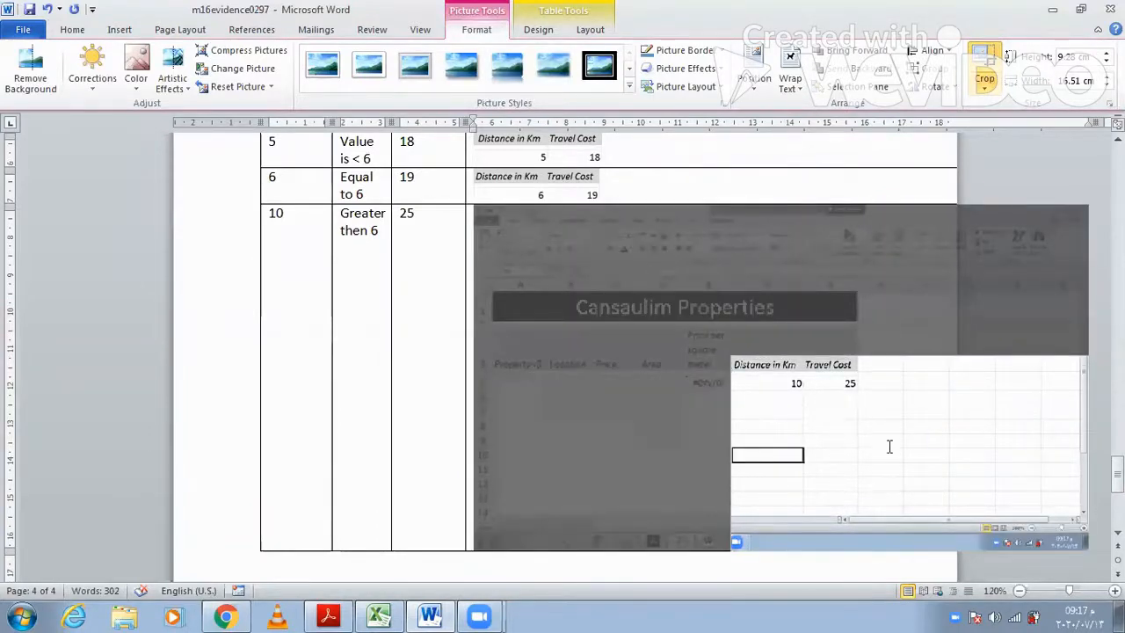
drag(827, 394, 596, 243)
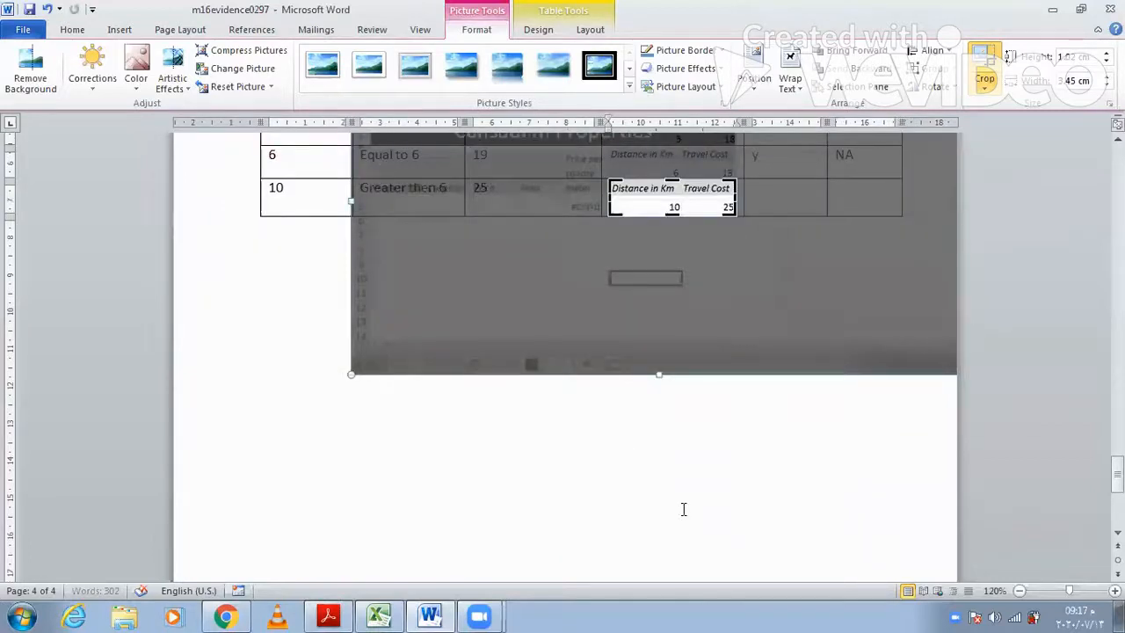
click(813, 201)
Mark the 10 row 'Y' for formula works and 'NA' for remedial action.
text(Y)
key(Tab)
text(NA)
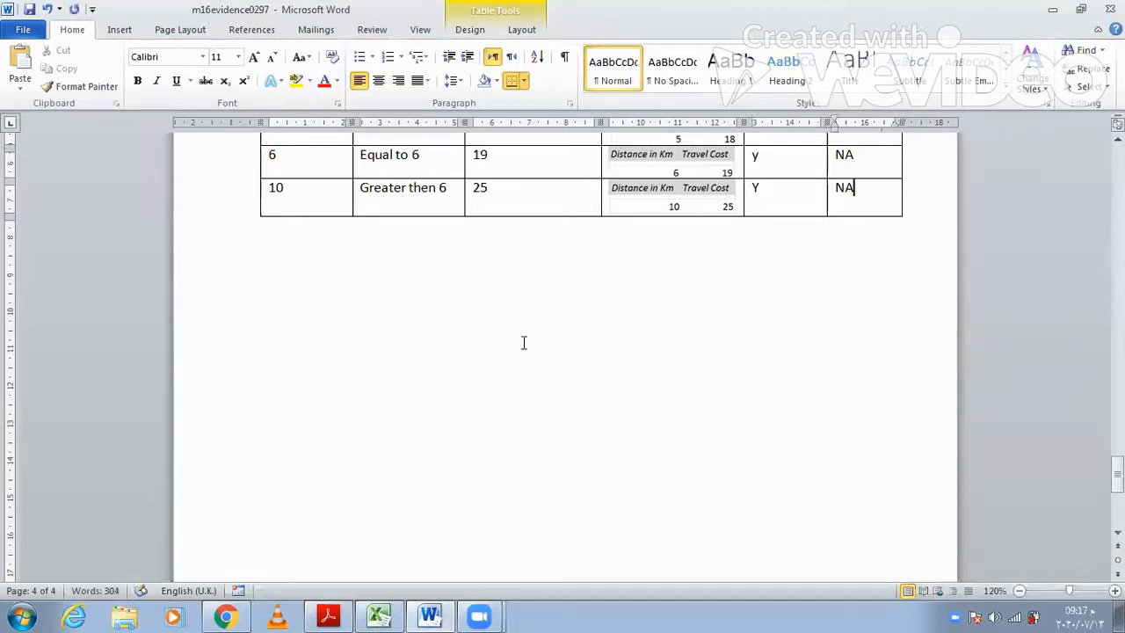
click(380, 615)
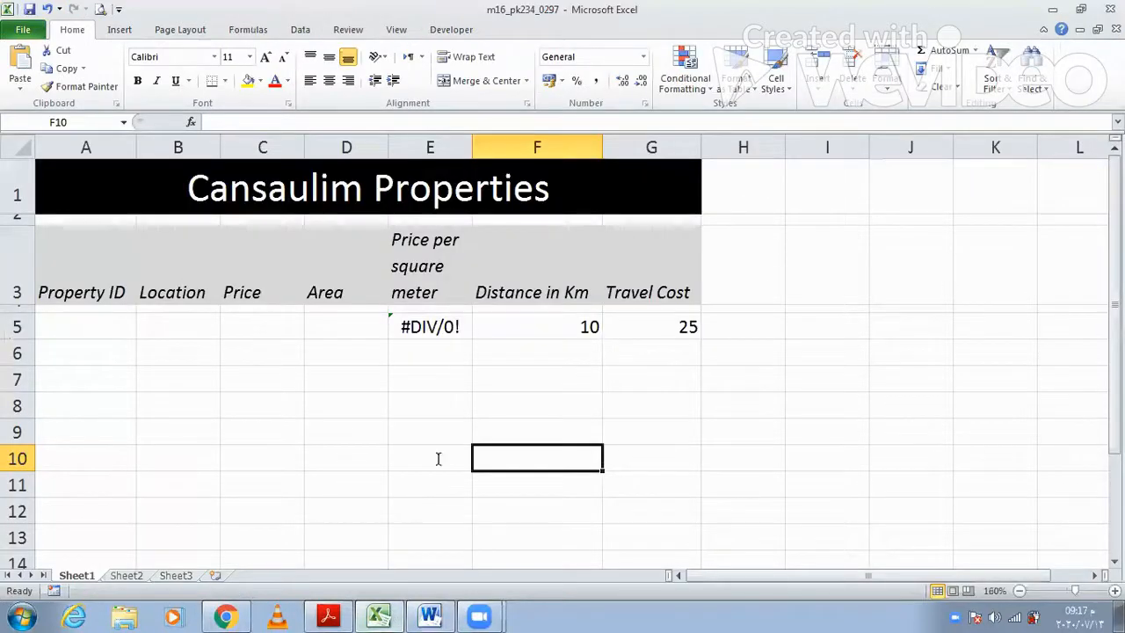
key(alt+Tab)
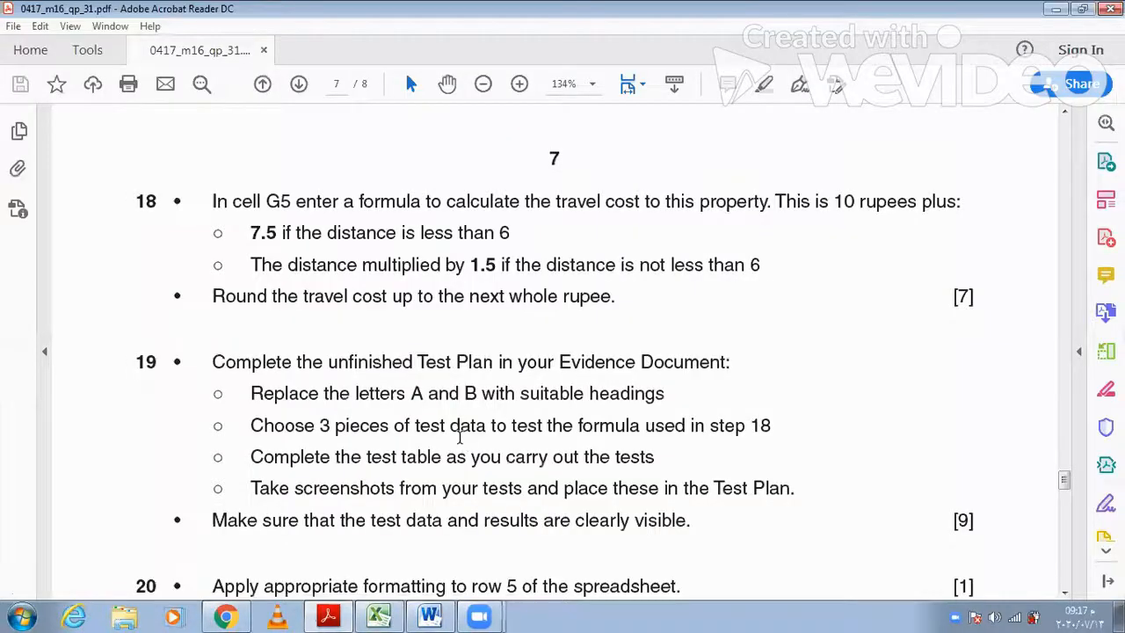
scroll(459, 437, down, 3)
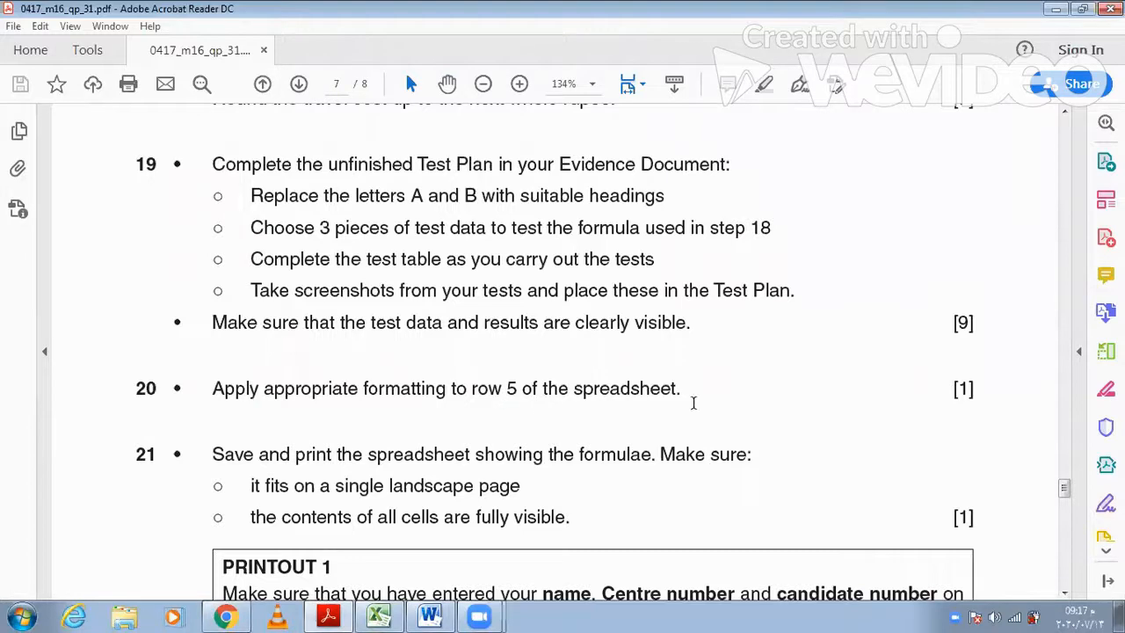
click(384, 616)
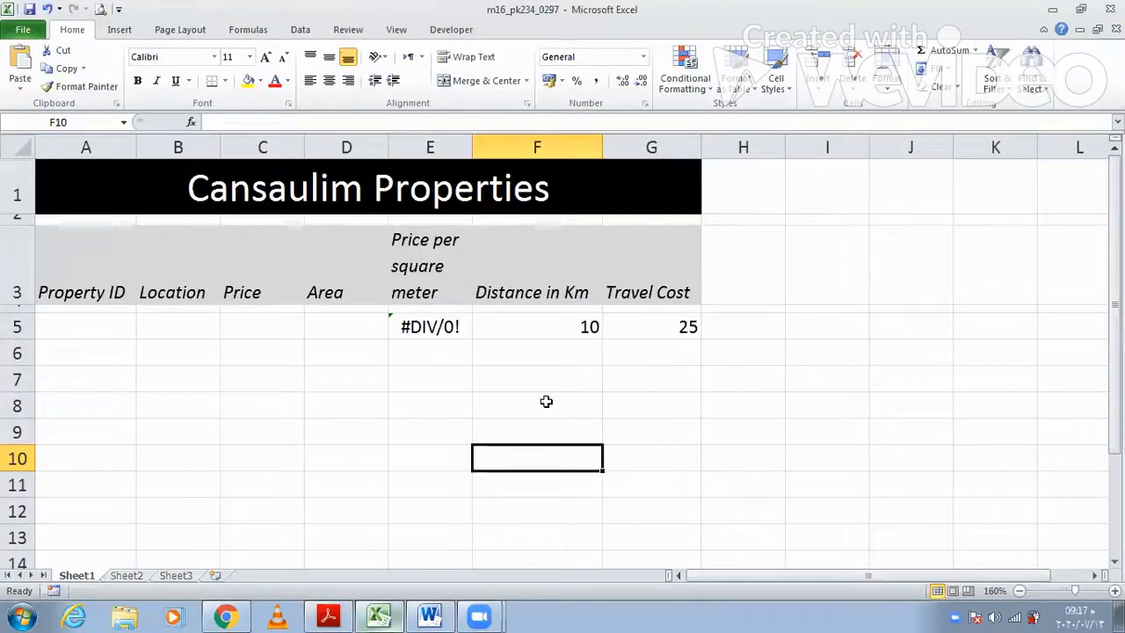
Select cells C5 to G5 and check the currency requirements in the question paper.
click(550, 326)
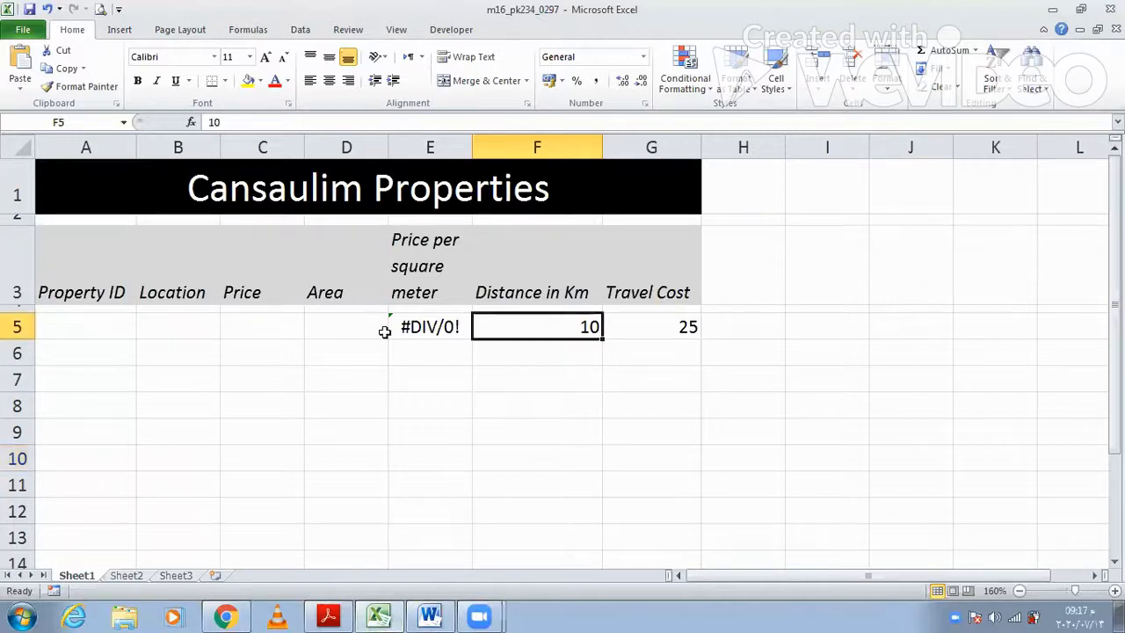
drag(252, 326, 632, 327)
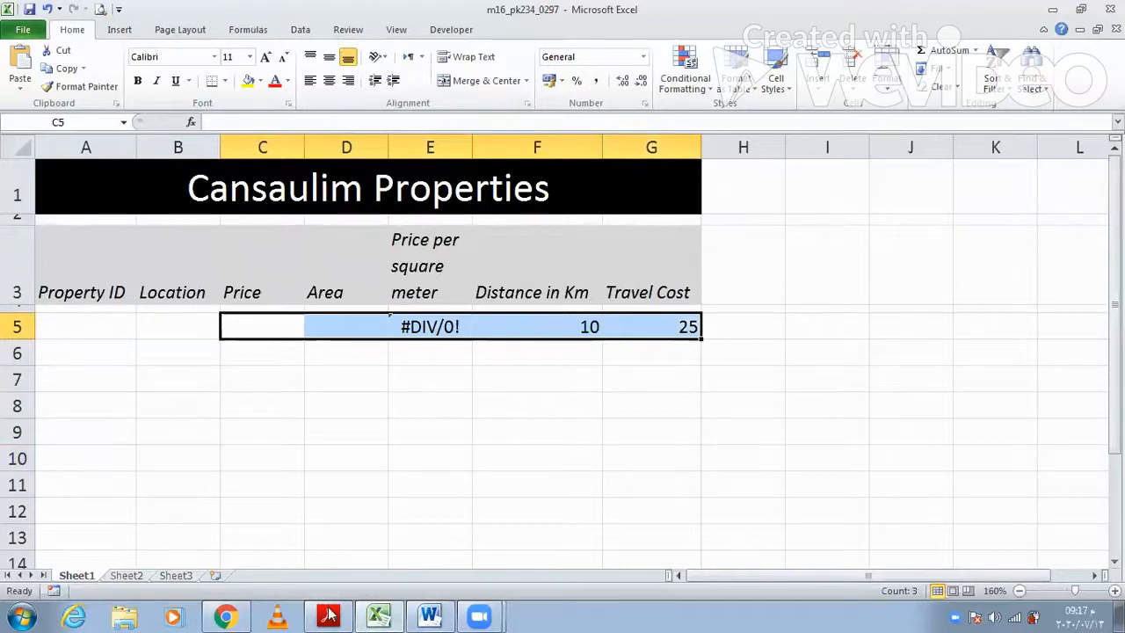
key(alt+Tab)
scroll(564, 444, up, 3)
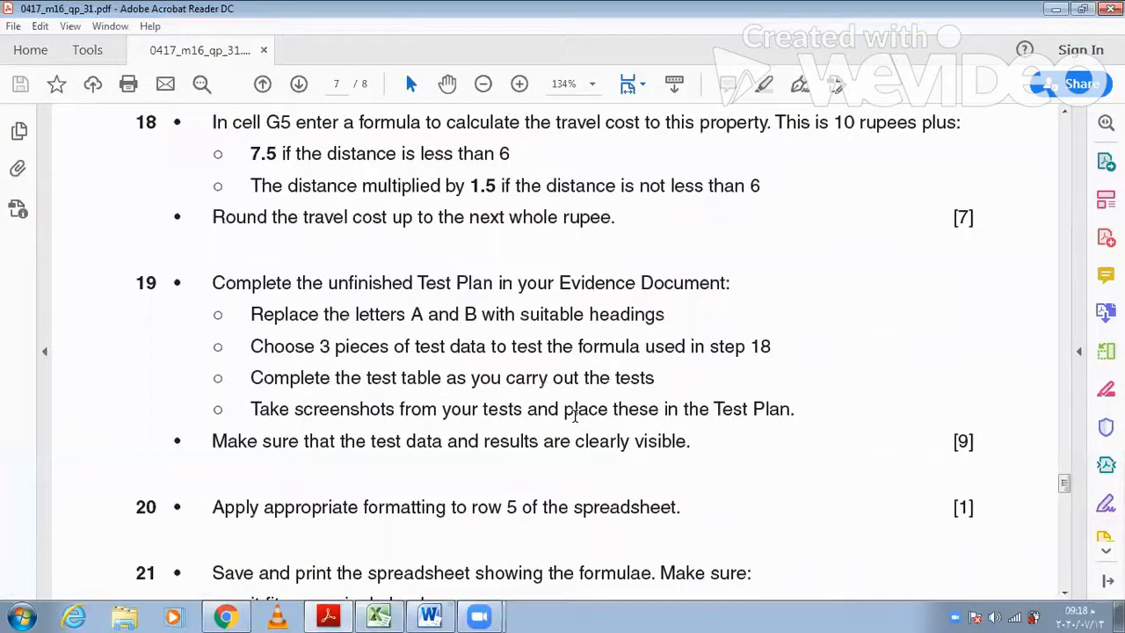
scroll(575, 416, up, 10)
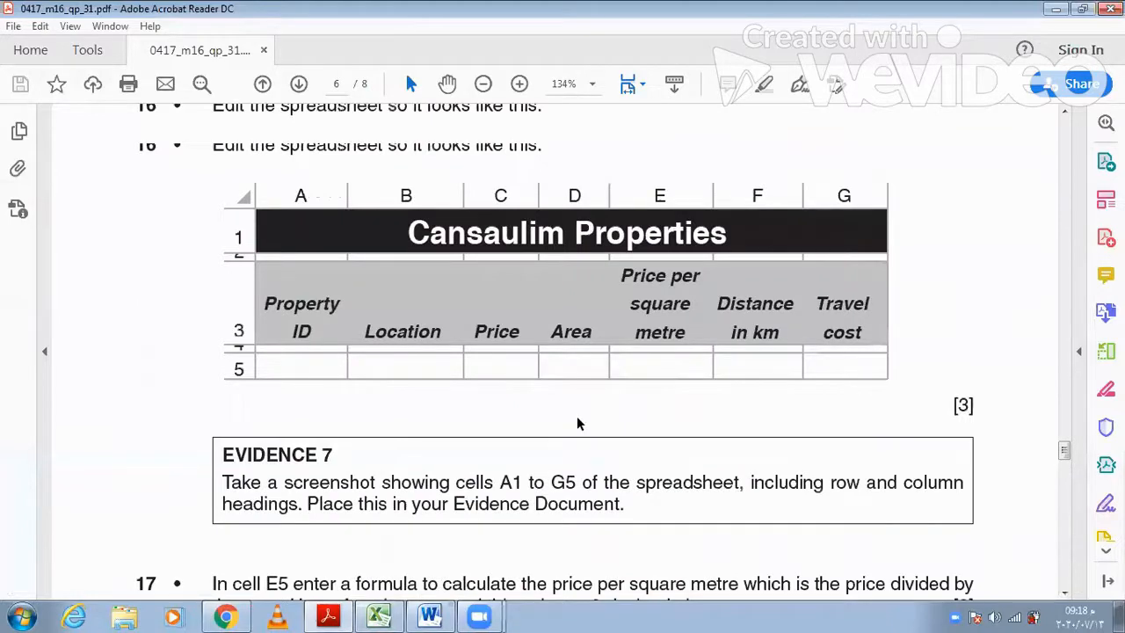
scroll(577, 423, up, 5)
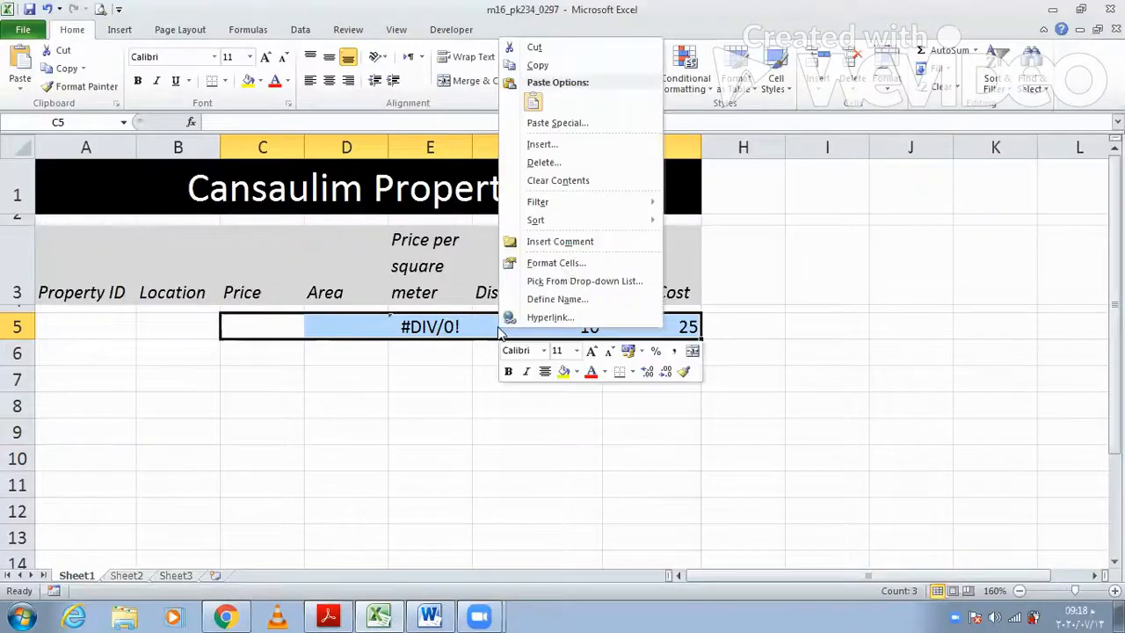
Give row 5's cells Currency format with 2 decimal places in Format Cells.
right_click(497, 326)
click(562, 261)
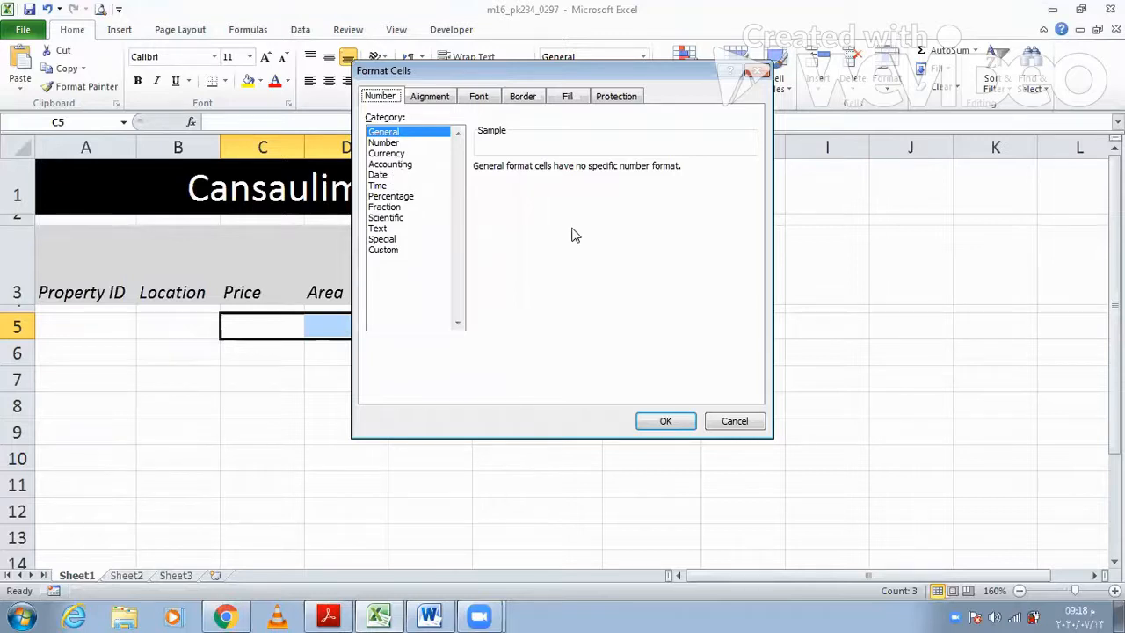
click(387, 153)
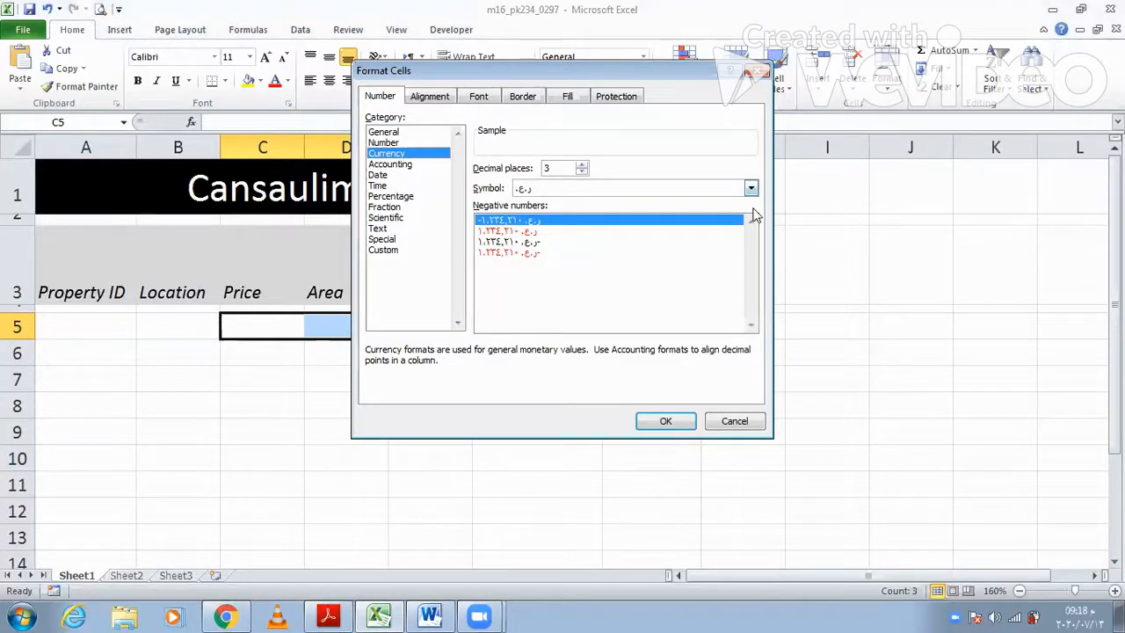
click(751, 188)
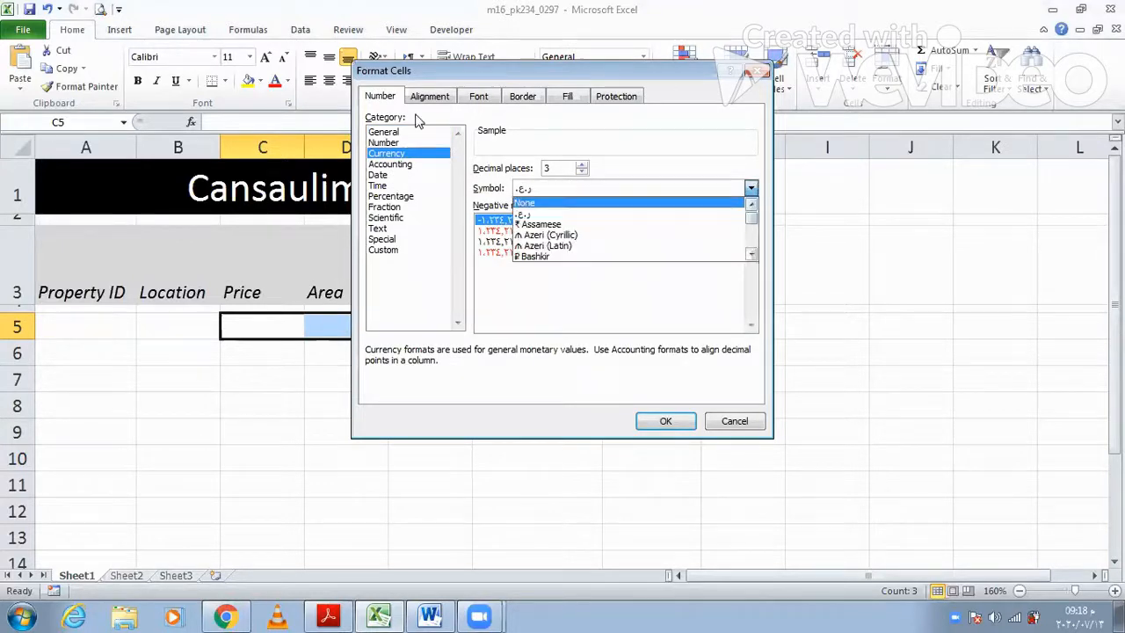
click(581, 172)
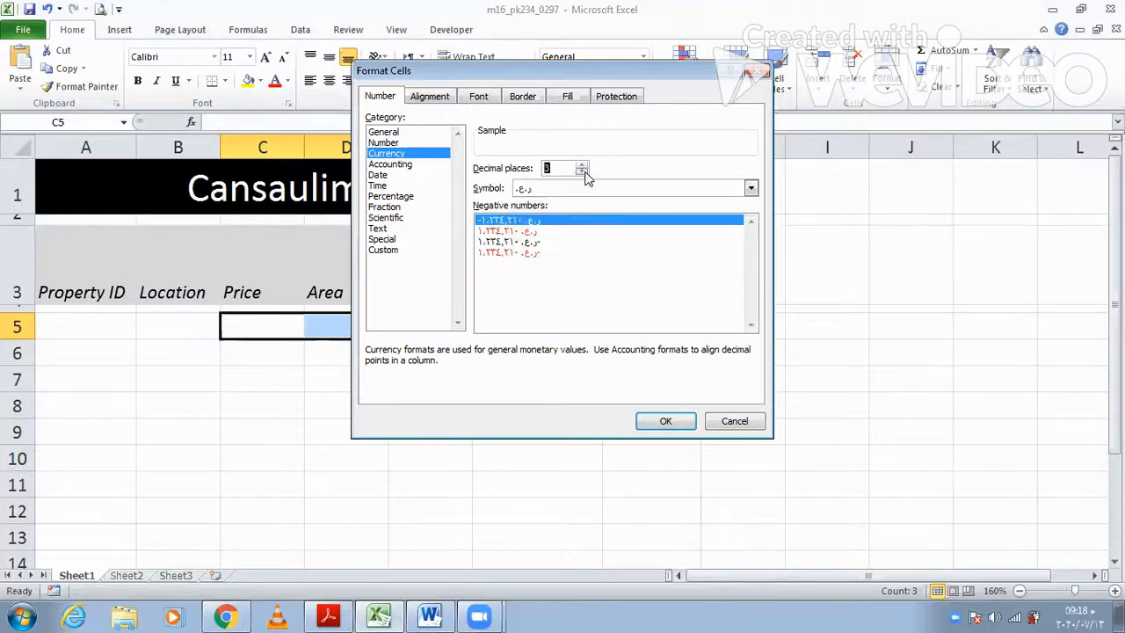
Pick INR as the currency symbol and apply it, giving INR 10.00 and INR 25.00.
click(751, 188)
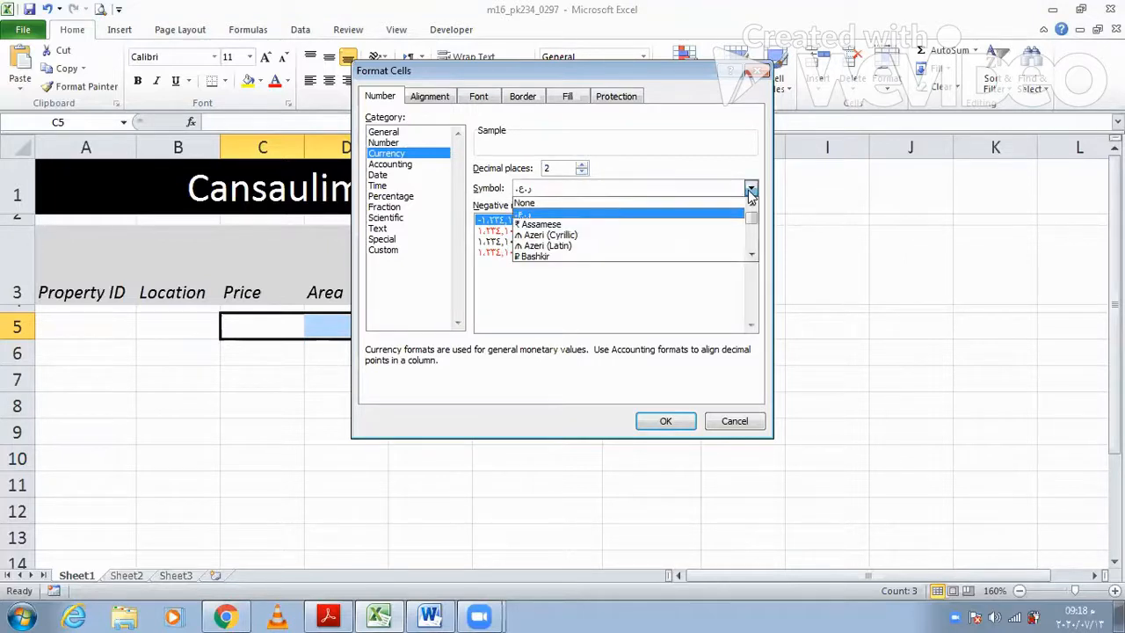
click(752, 254)
click(751, 255)
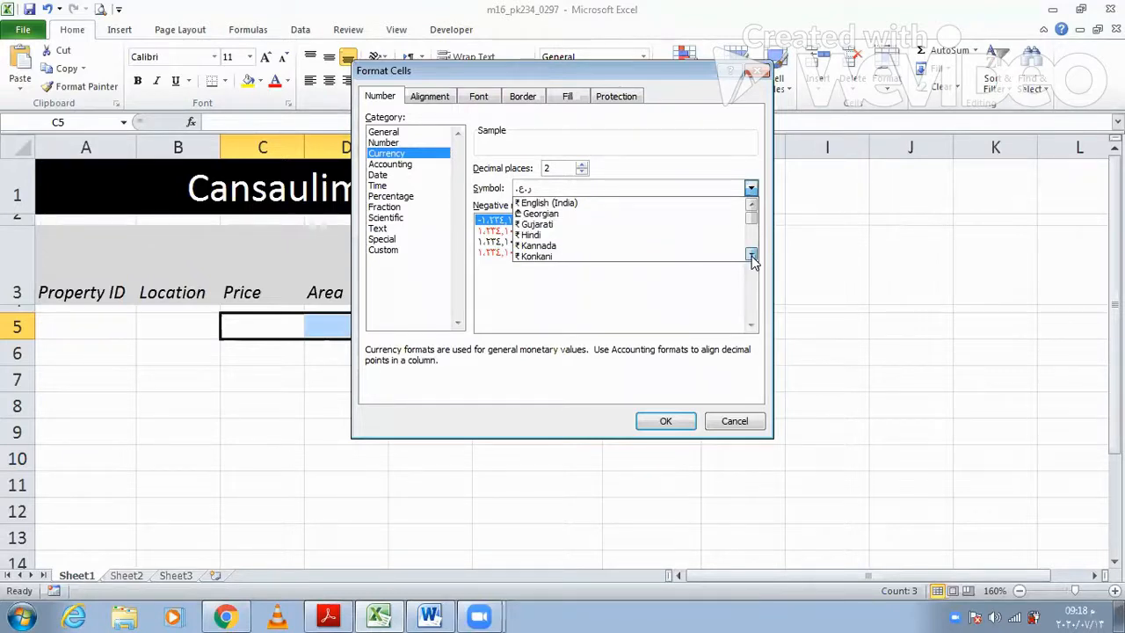
click(751, 255)
click(751, 255)
click(752, 255)
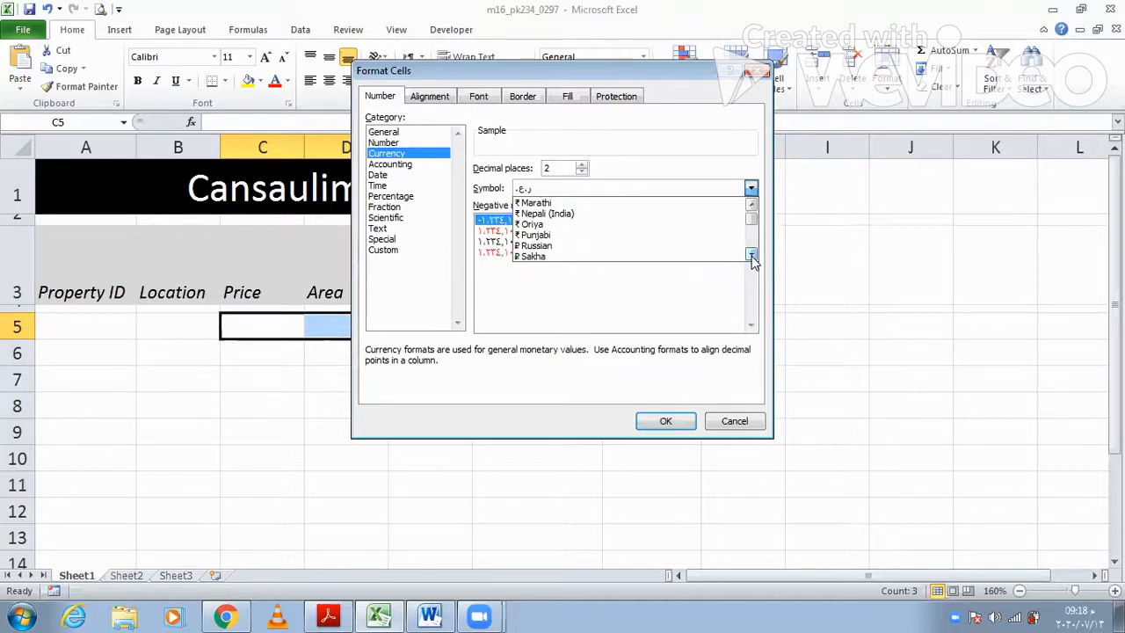
click(751, 255)
click(752, 254)
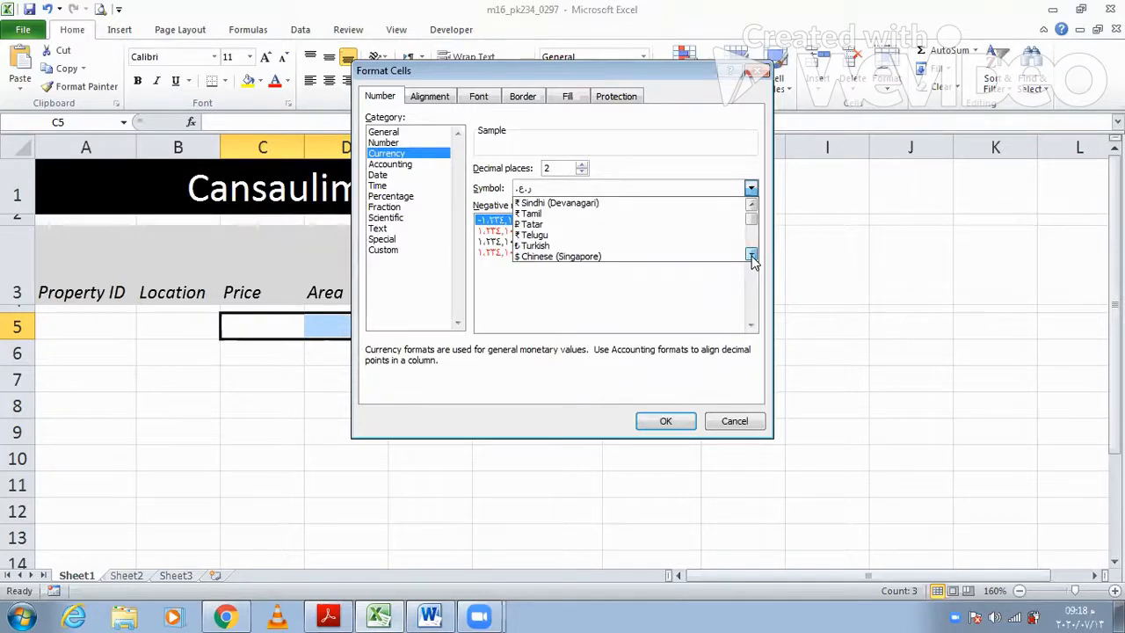
click(751, 255)
click(751, 255)
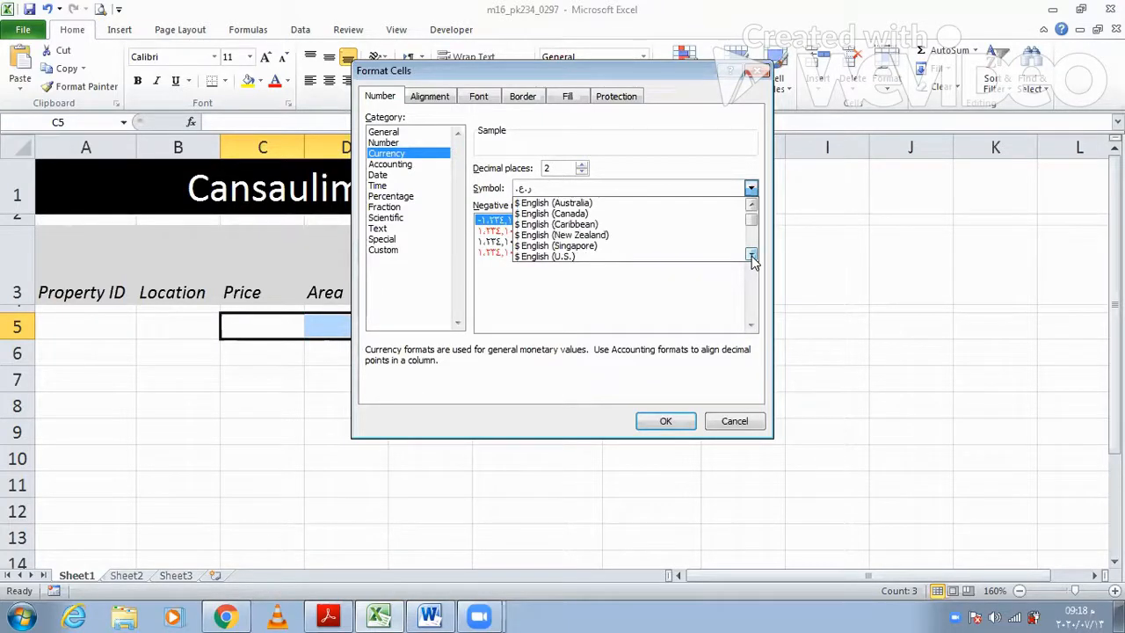
click(751, 255)
click(752, 255)
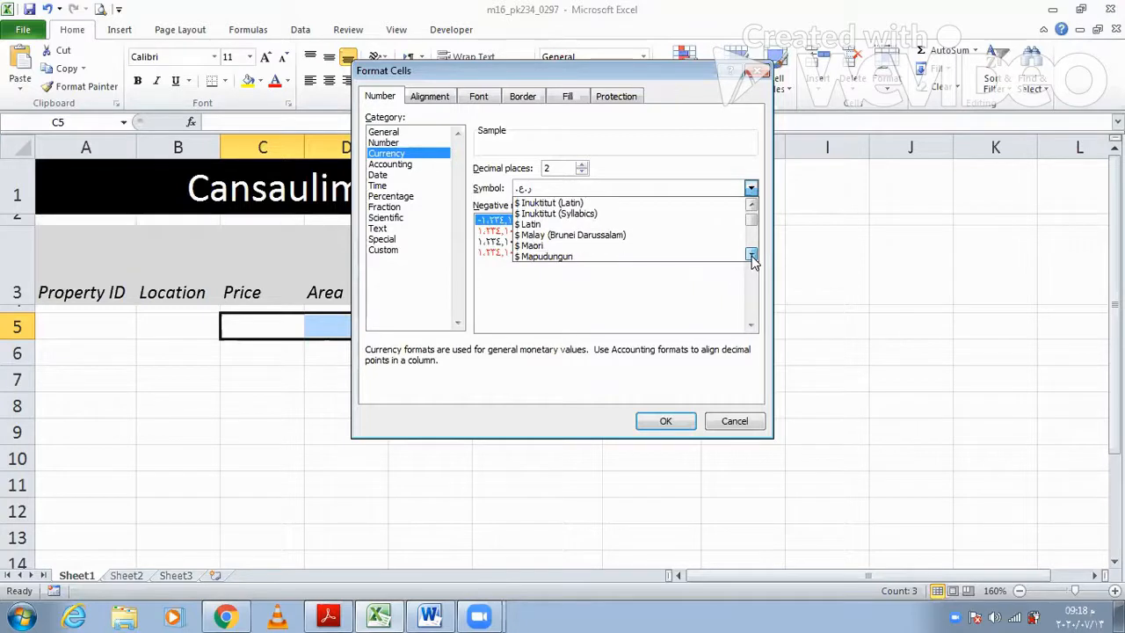
click(752, 255)
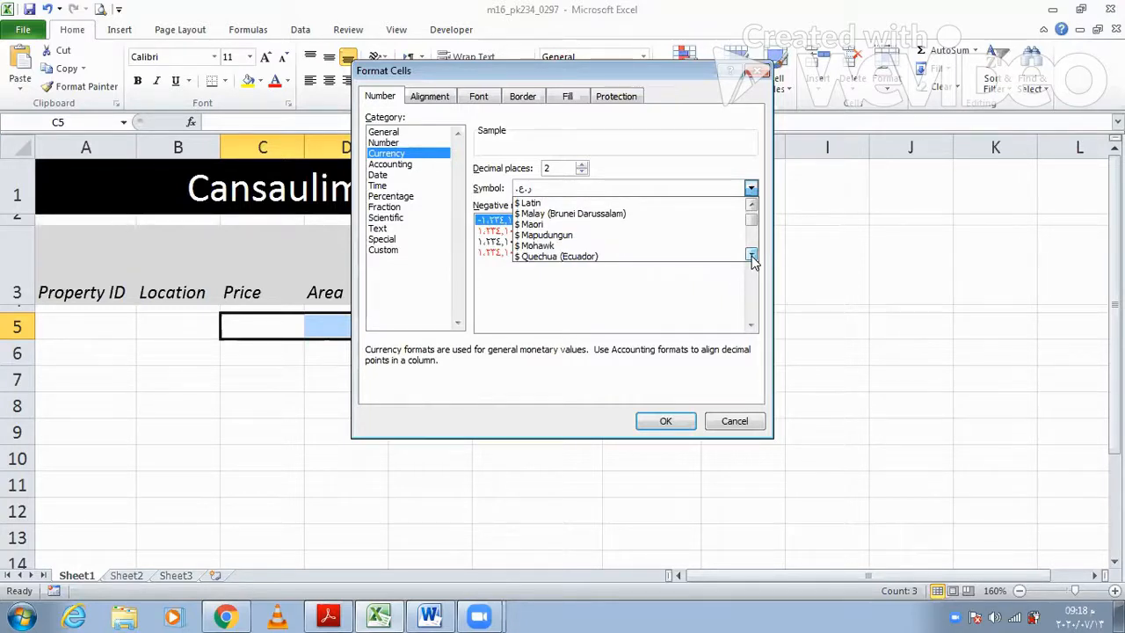
click(751, 255)
click(751, 255)
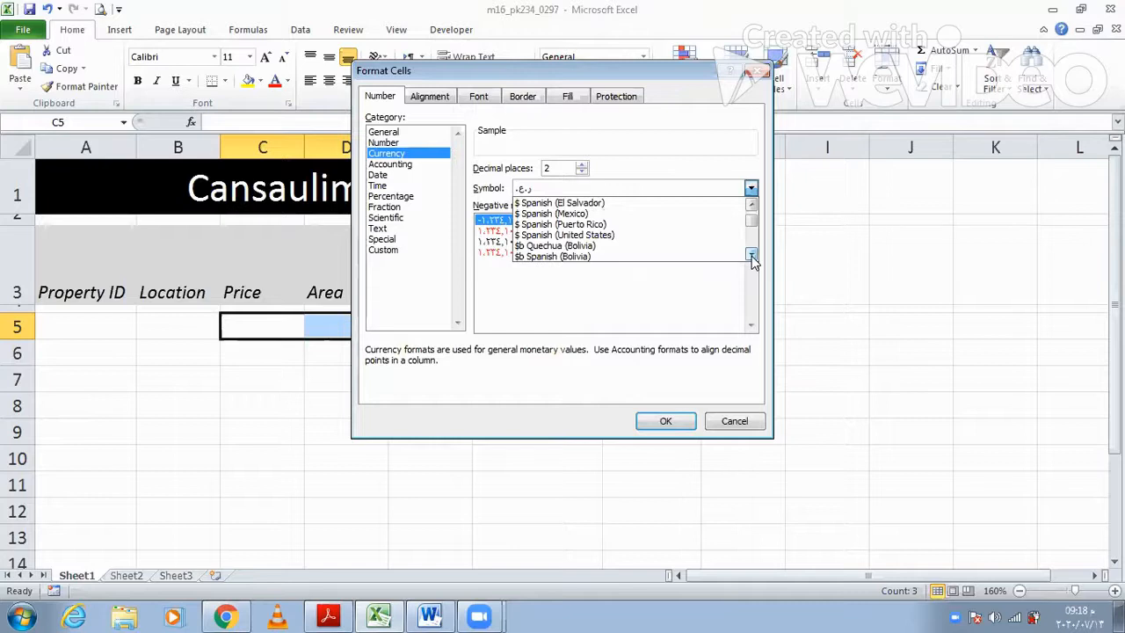
click(751, 255)
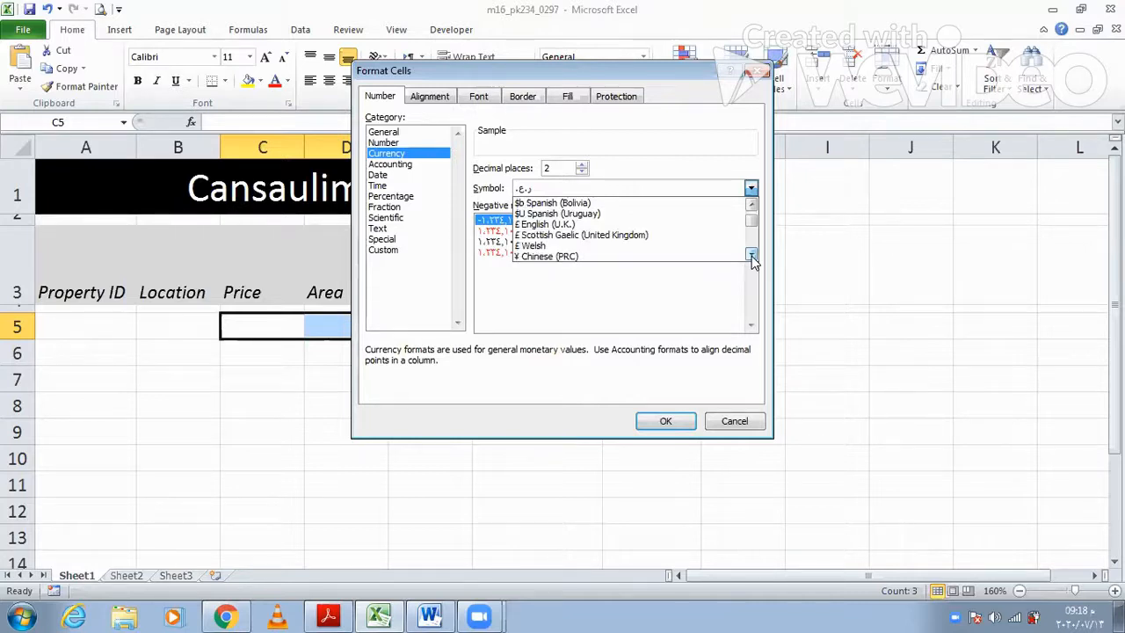
click(752, 254)
click(752, 255)
click(752, 255)
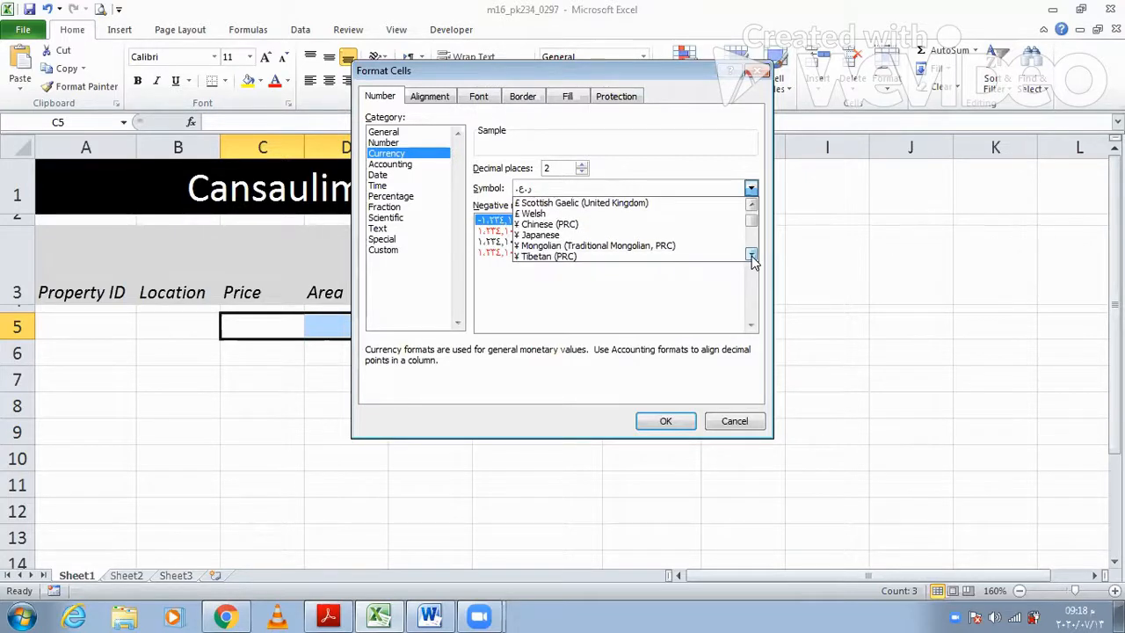
click(752, 255)
click(752, 255)
click(752, 255)
click(752, 254)
click(752, 255)
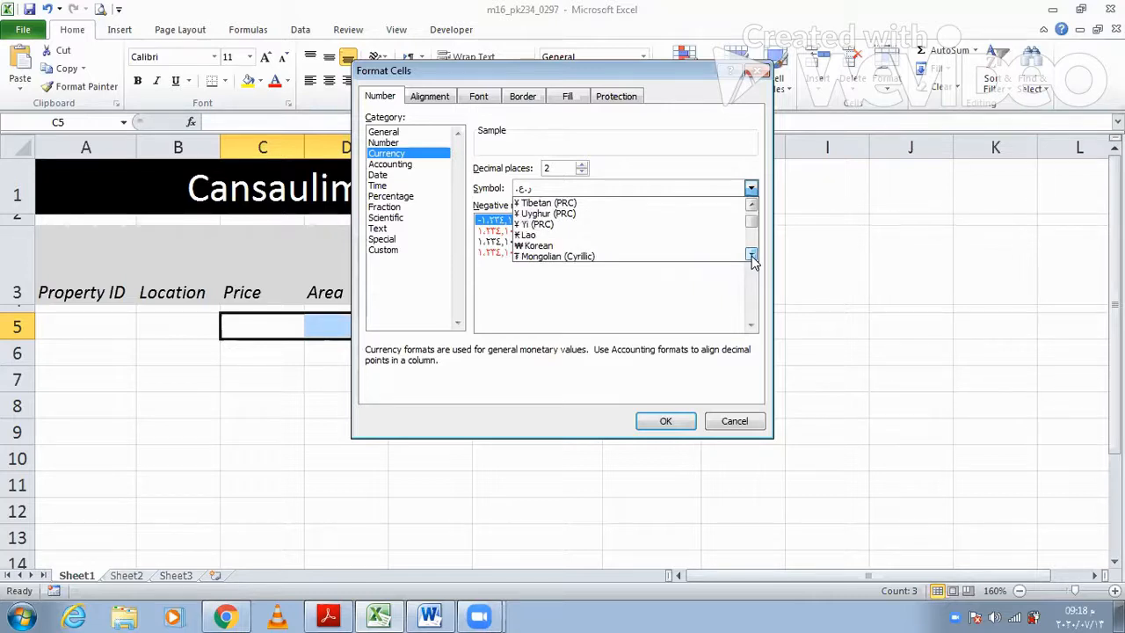
click(752, 255)
click(752, 254)
click(752, 254)
click(752, 255)
click(752, 255)
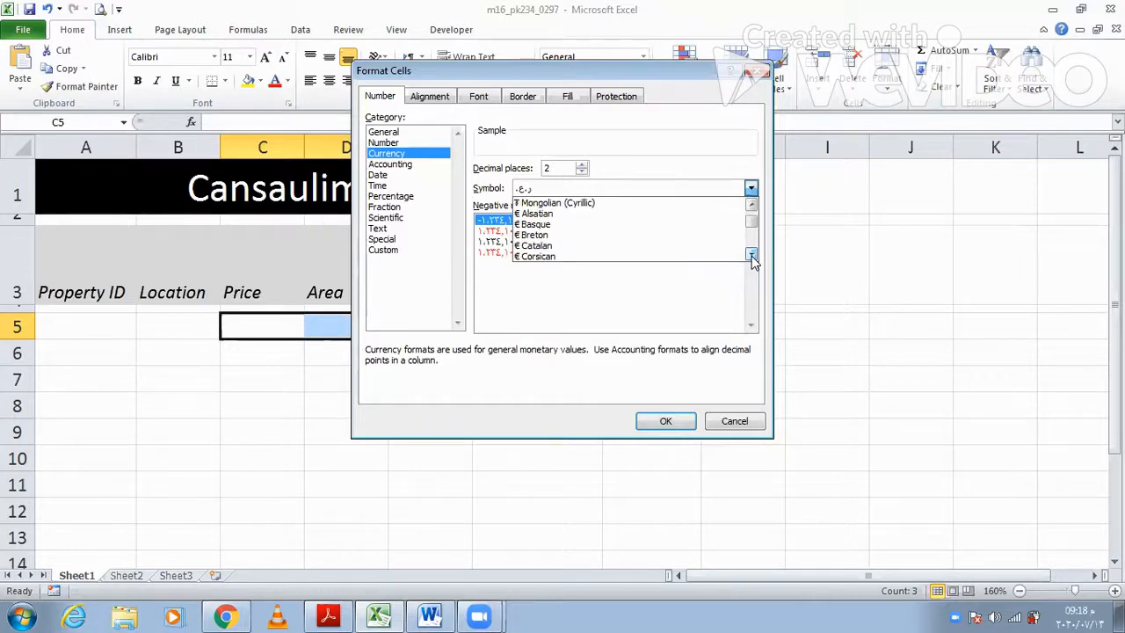
click(753, 255)
click(752, 255)
click(752, 255)
click(752, 255)
click(752, 254)
click(752, 255)
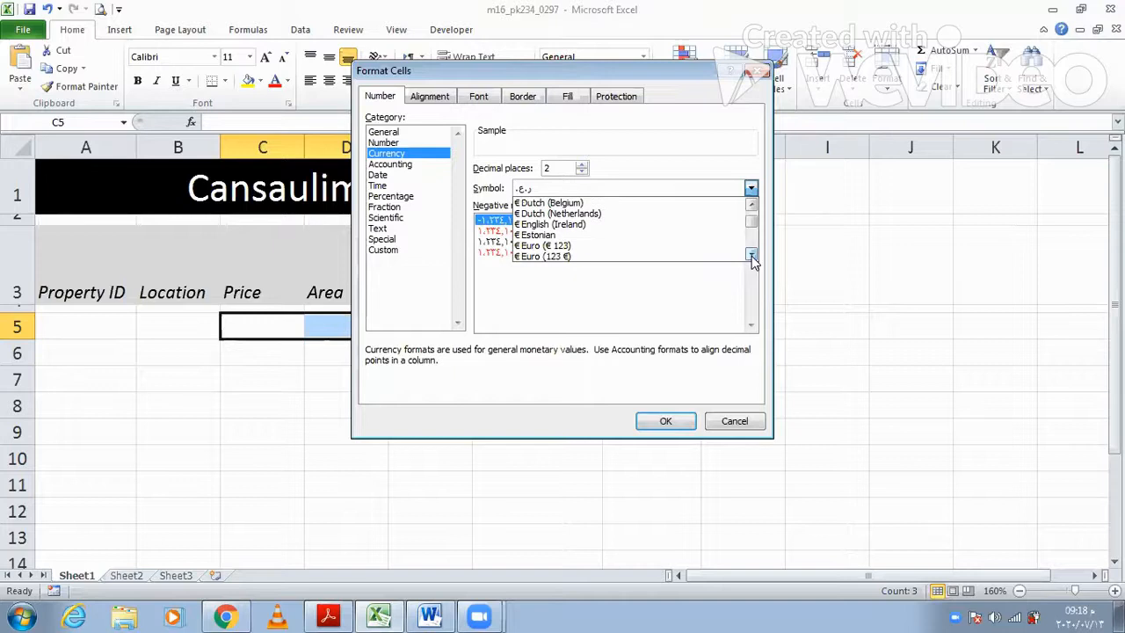
click(753, 255)
click(752, 255)
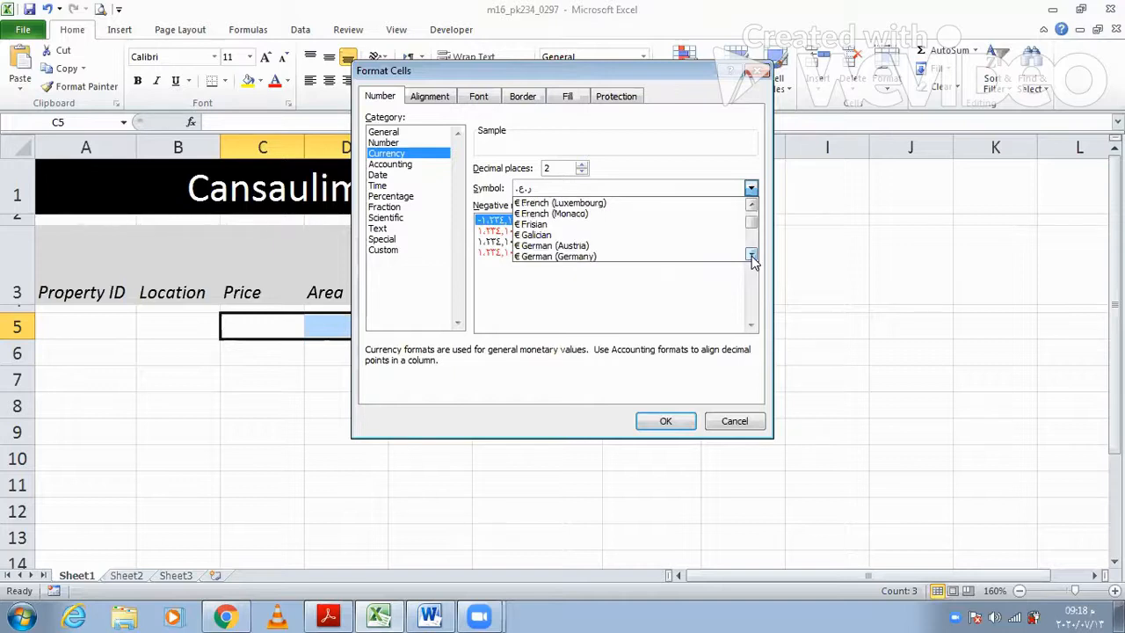
click(753, 255)
click(752, 255)
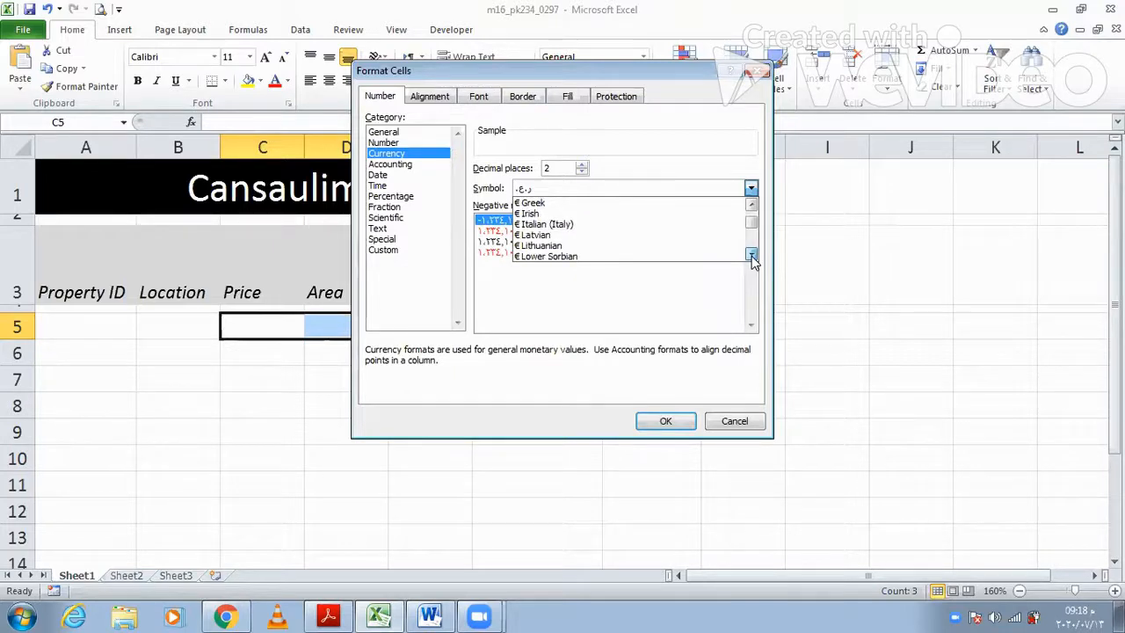
click(752, 254)
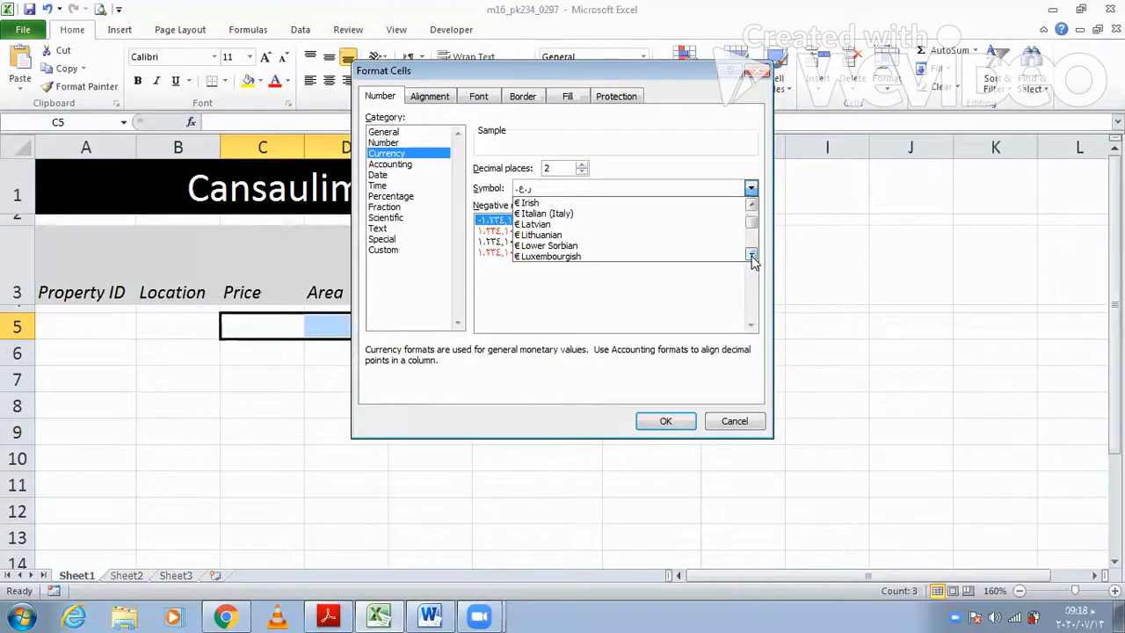
click(752, 256)
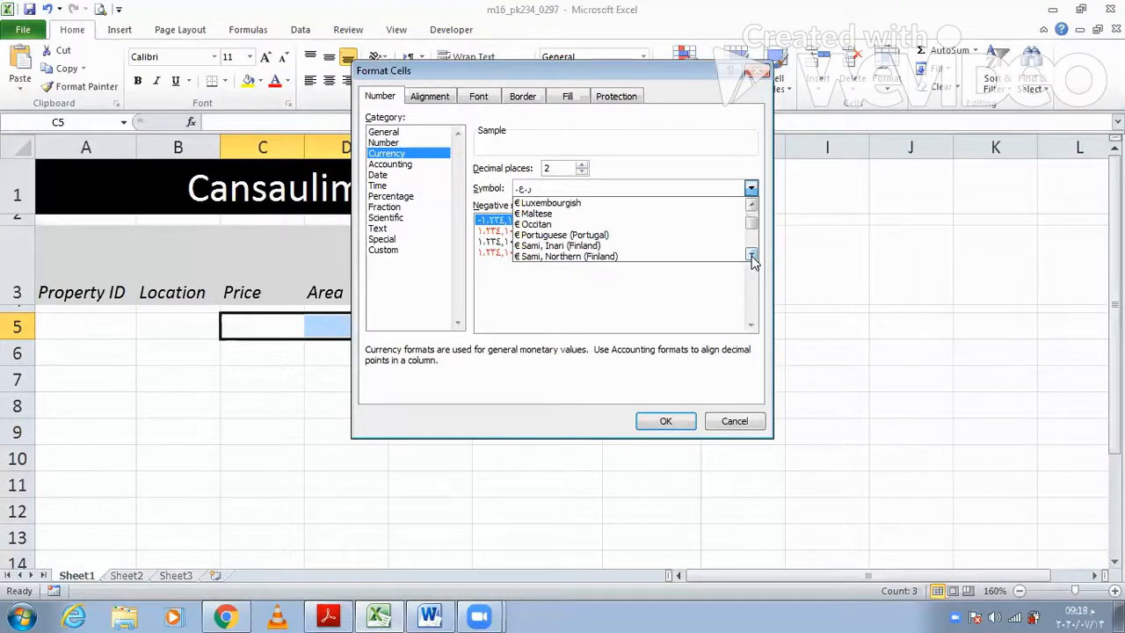
click(753, 255)
click(752, 255)
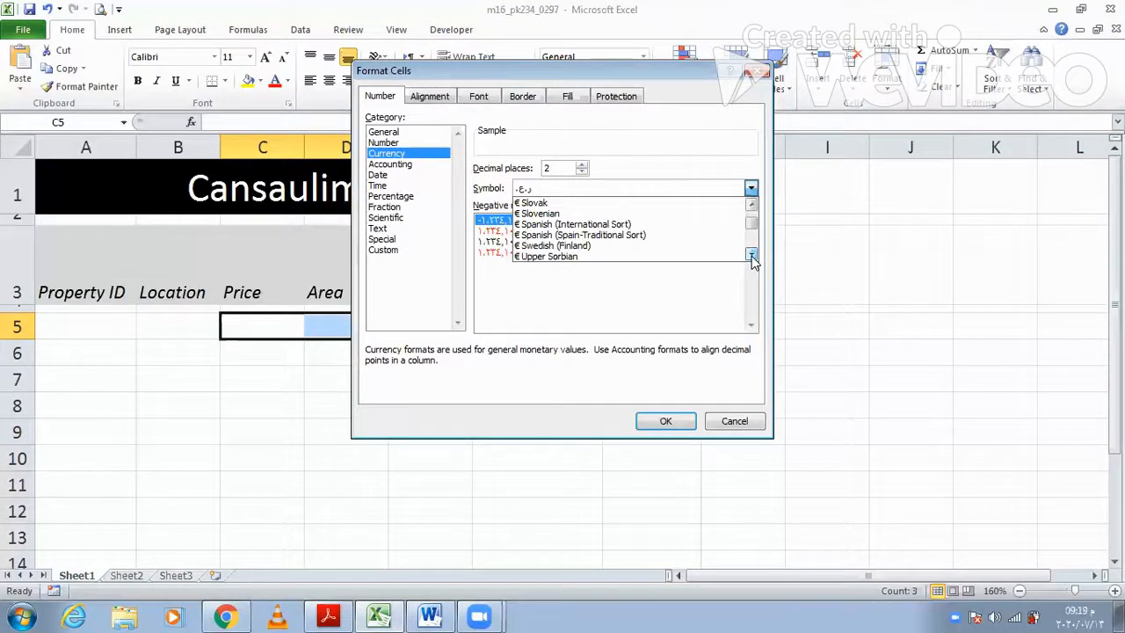
click(752, 255)
click(753, 255)
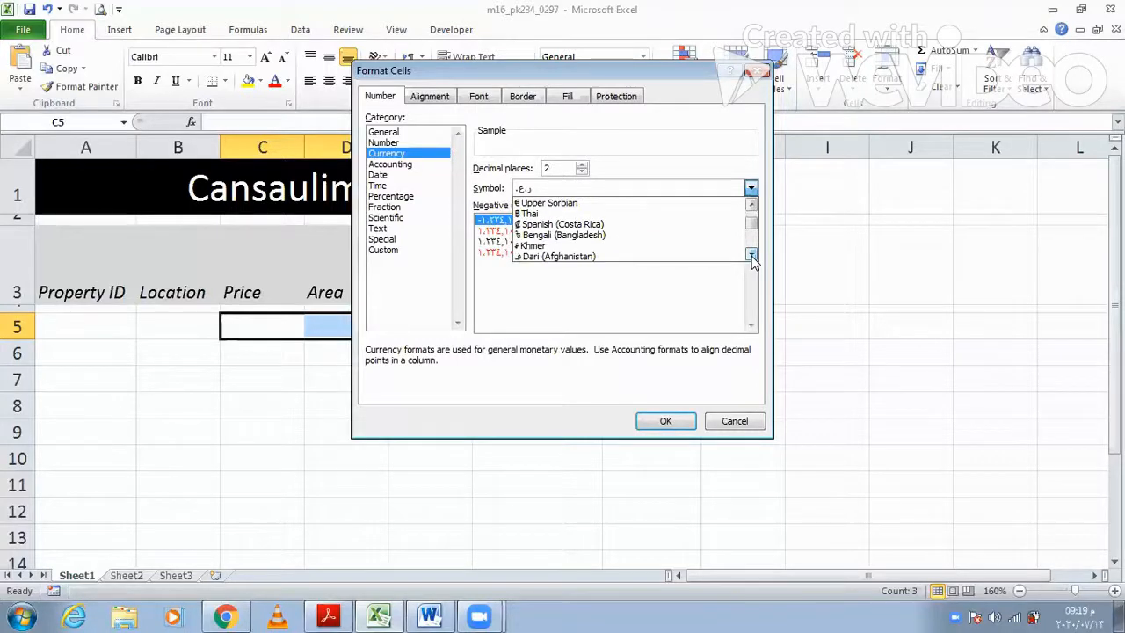
click(752, 254)
click(753, 255)
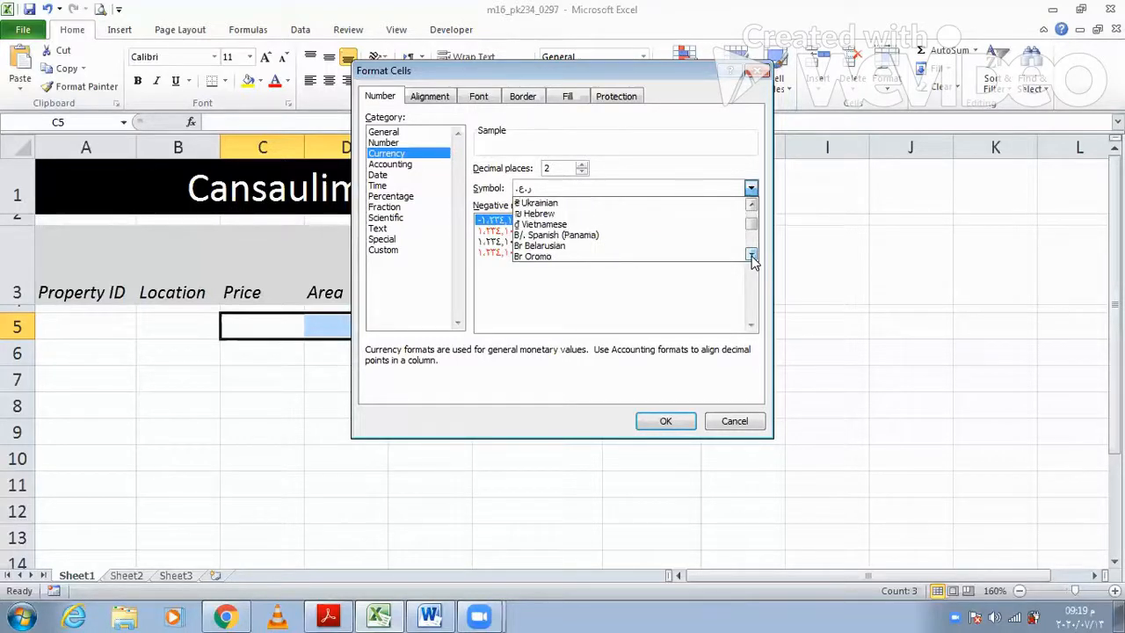
click(753, 255)
click(752, 255)
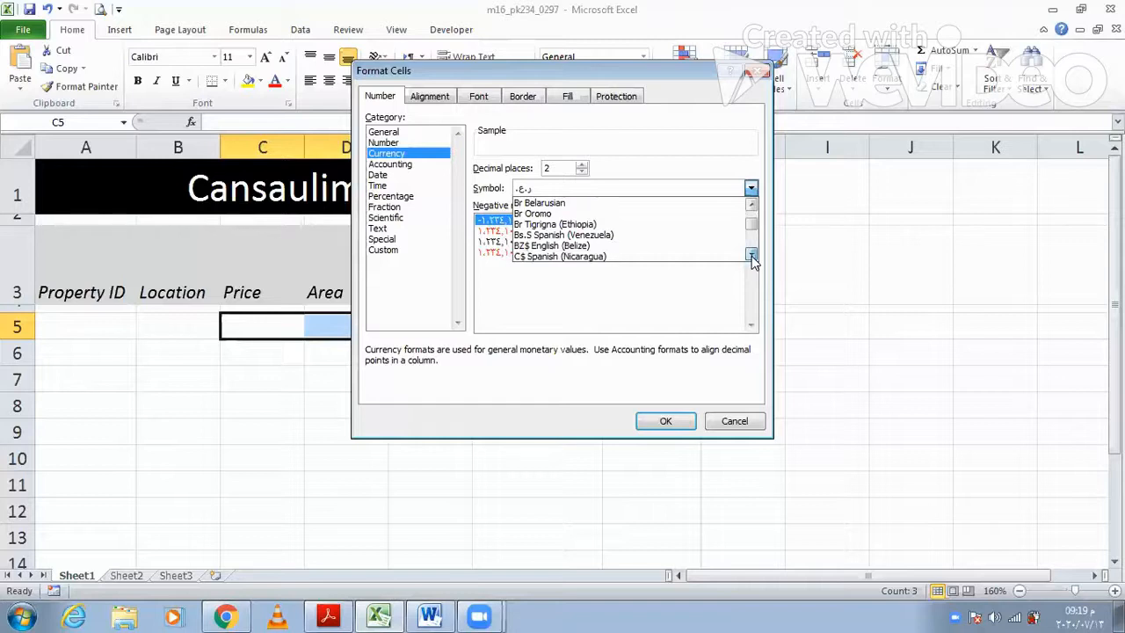
click(752, 255)
click(752, 255)
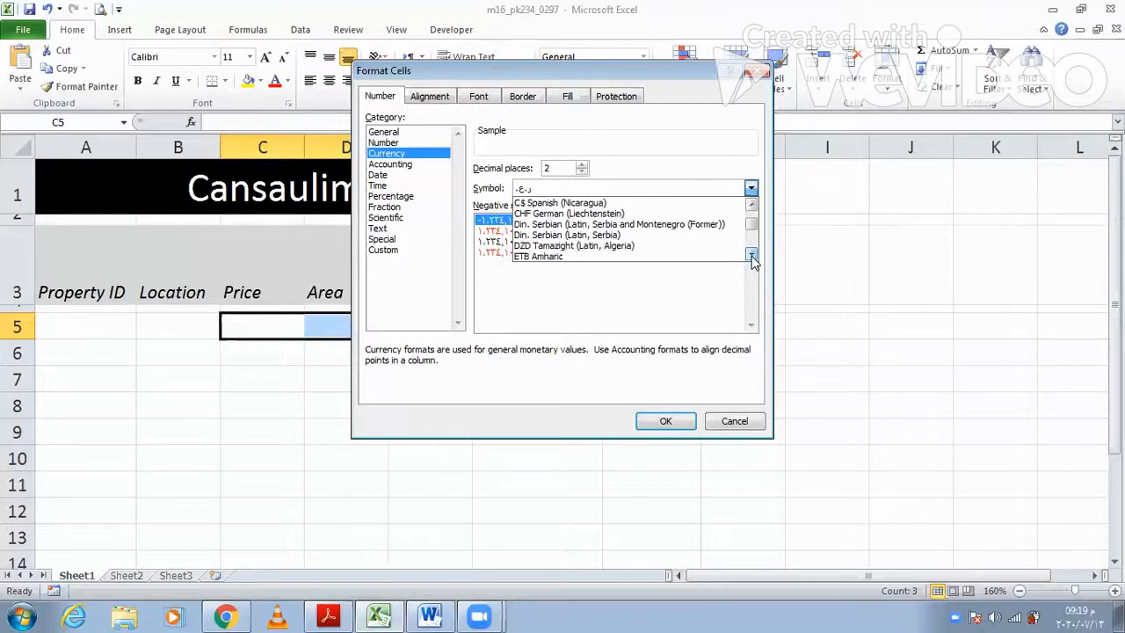
click(752, 255)
click(752, 255)
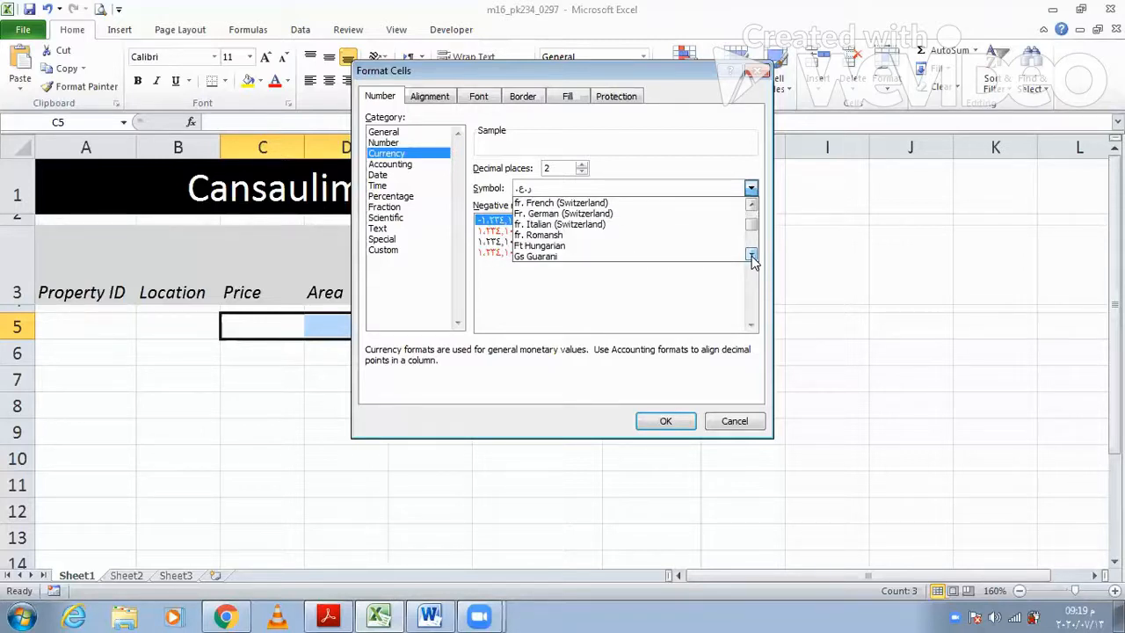
click(752, 255)
click(752, 255)
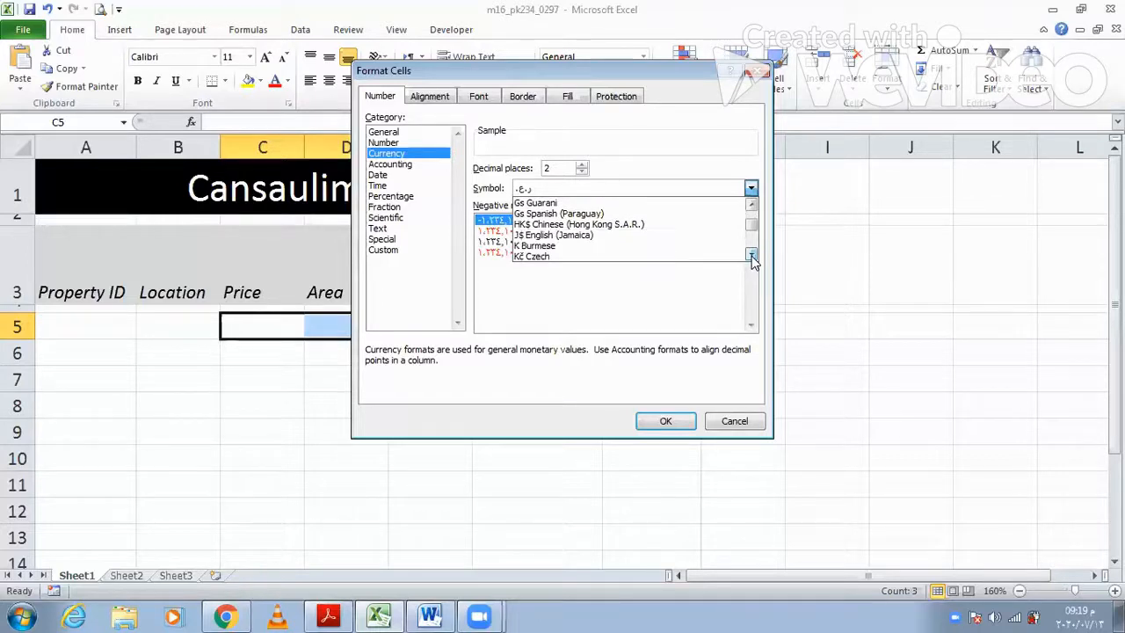
click(752, 255)
click(753, 255)
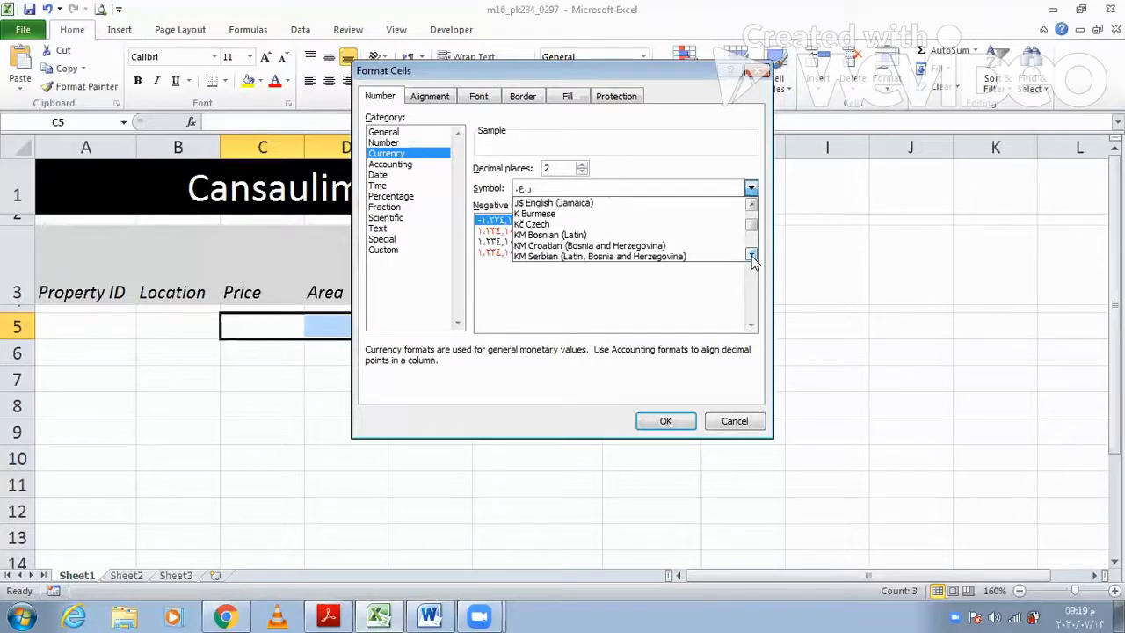
click(753, 255)
click(752, 255)
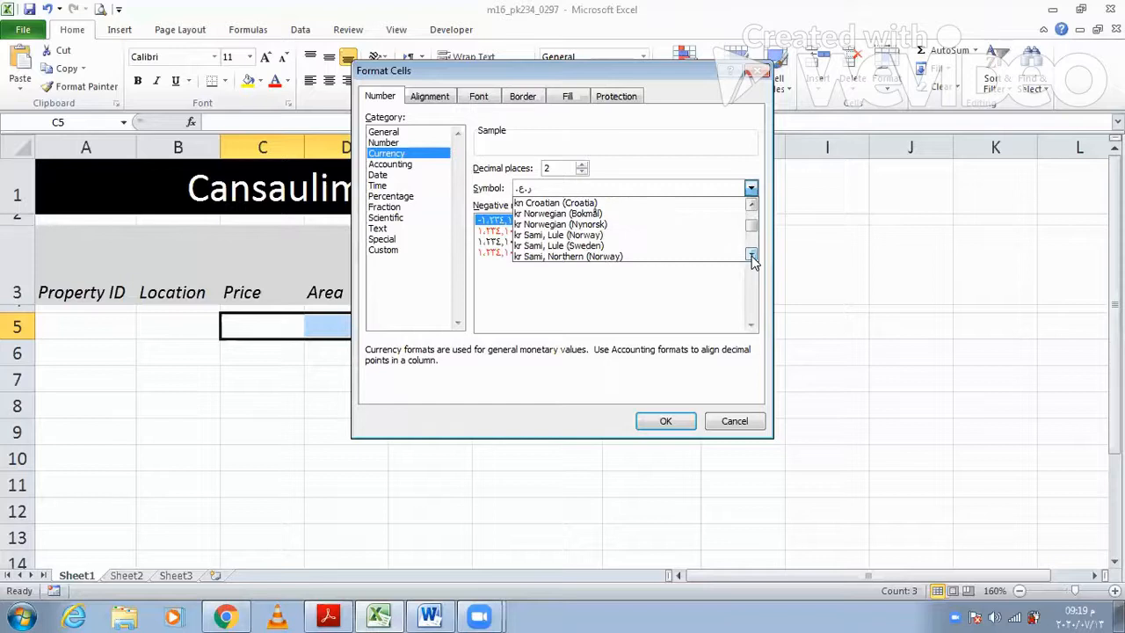
click(752, 255)
click(752, 255)
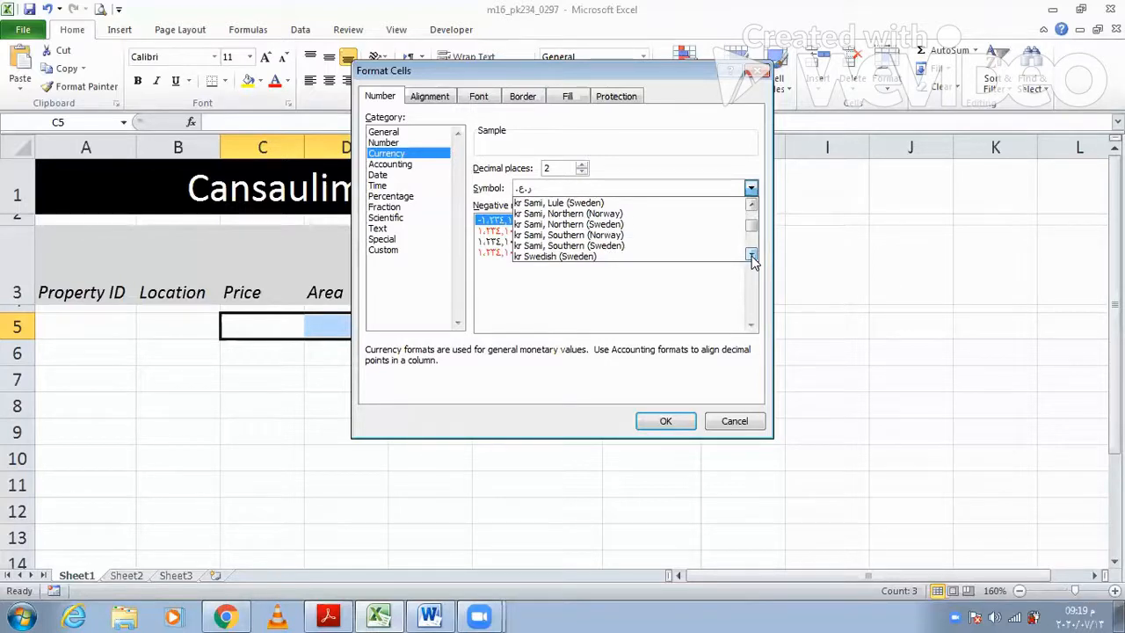
click(752, 255)
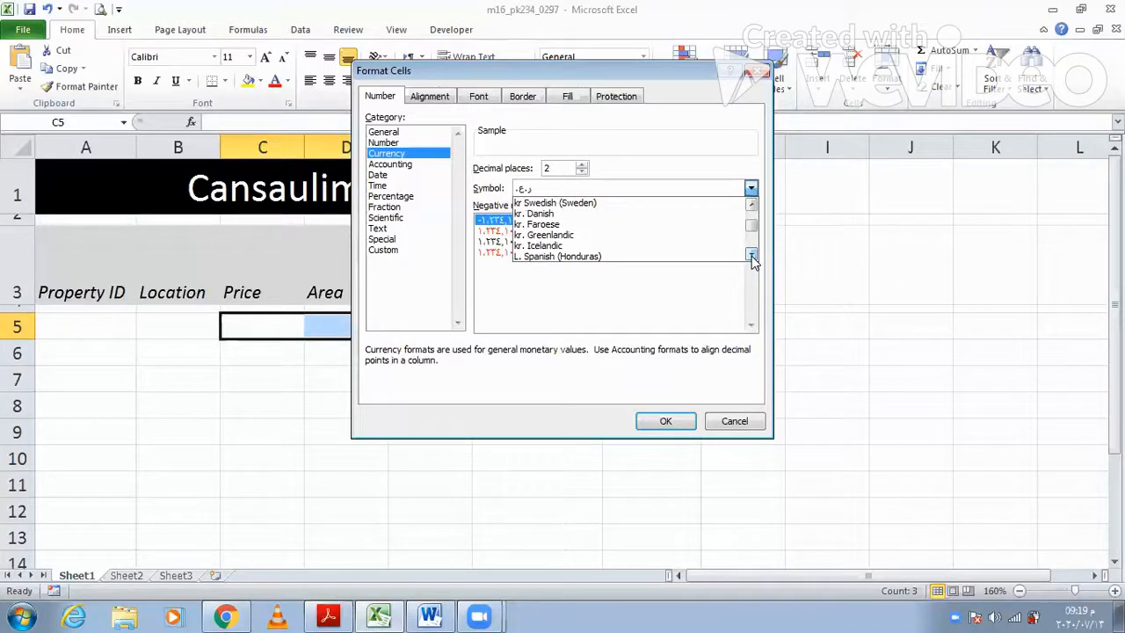
click(752, 255)
click(753, 255)
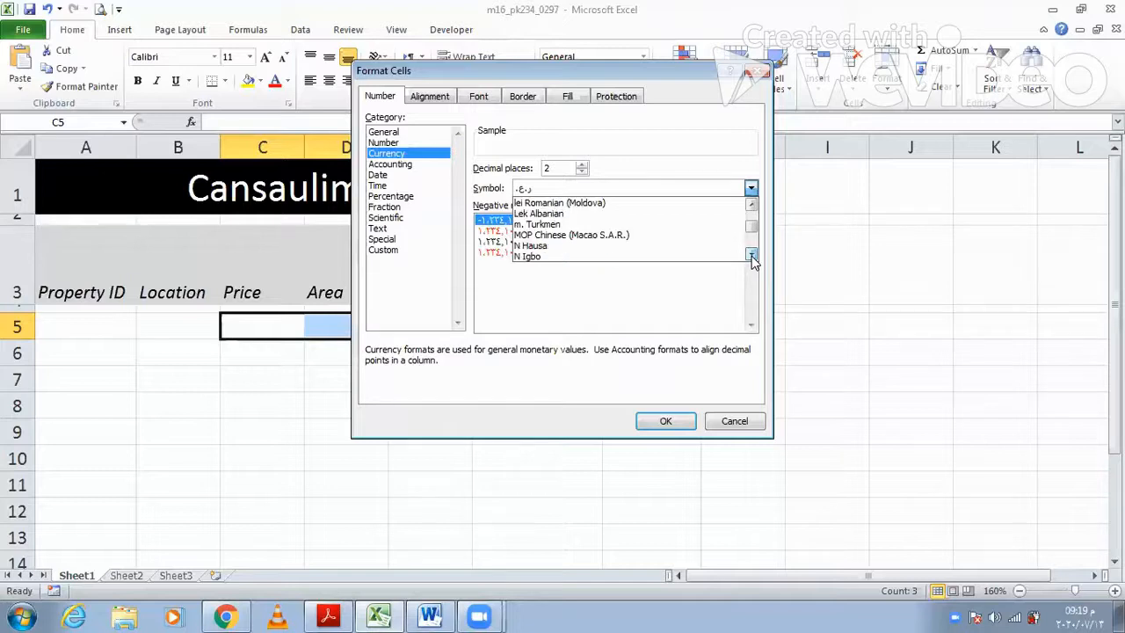
click(752, 255)
click(752, 255)
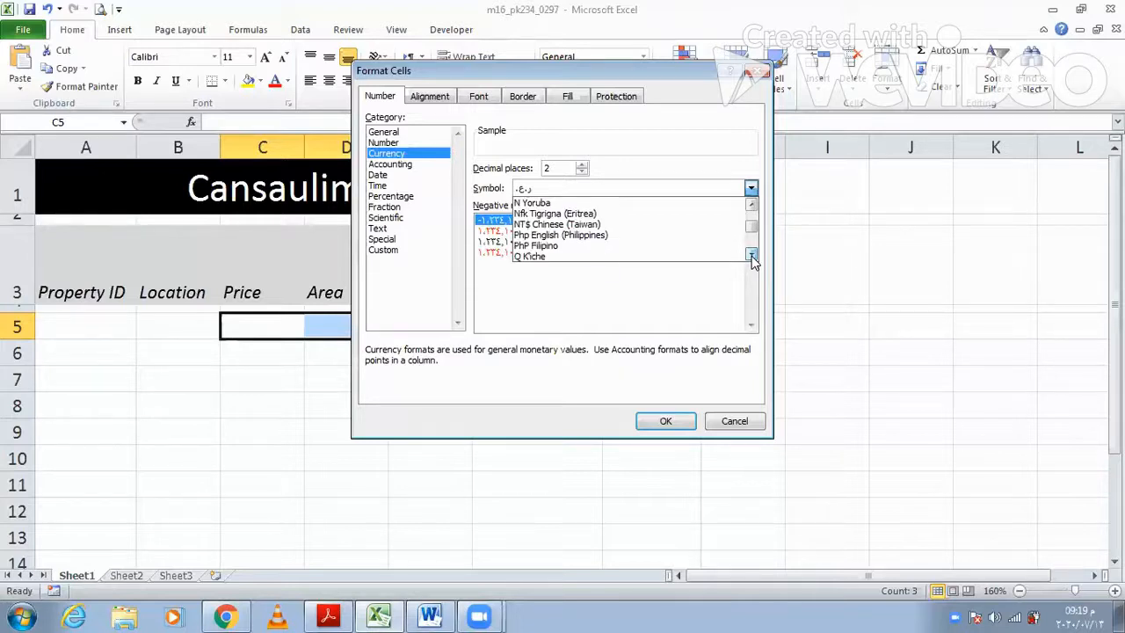
click(752, 255)
click(752, 255)
click(752, 255)
click(752, 255)
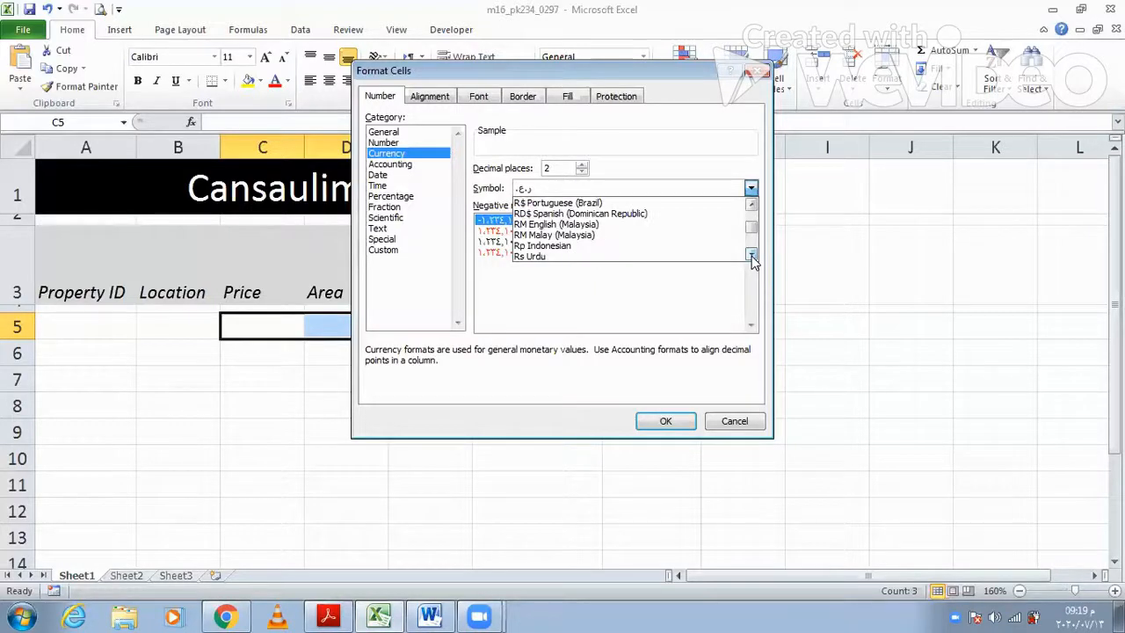
click(752, 255)
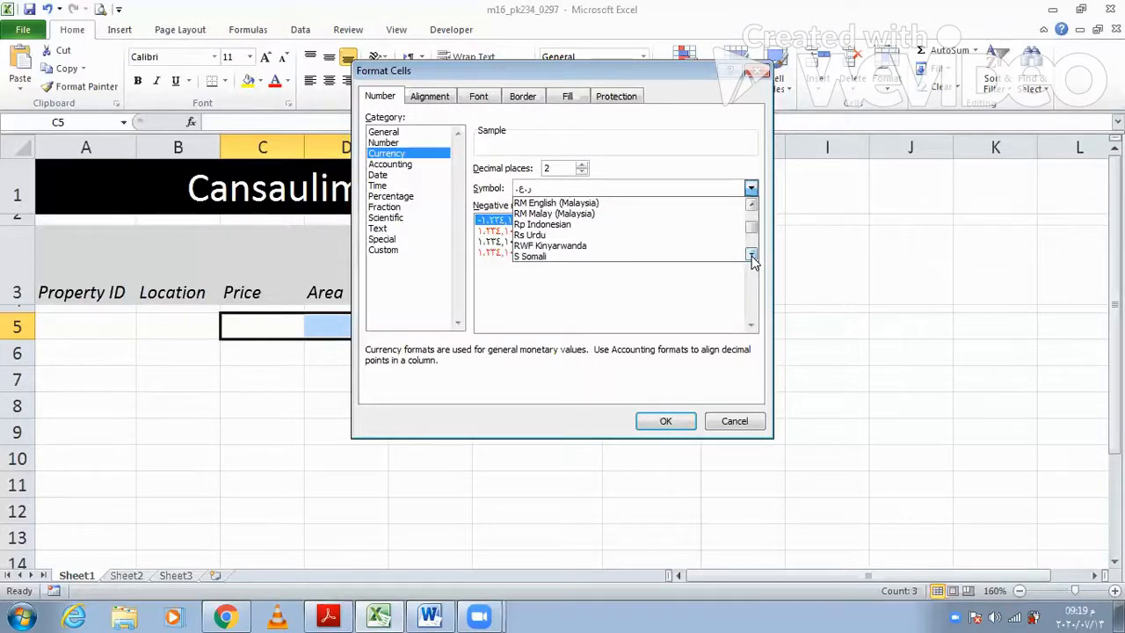
click(752, 255)
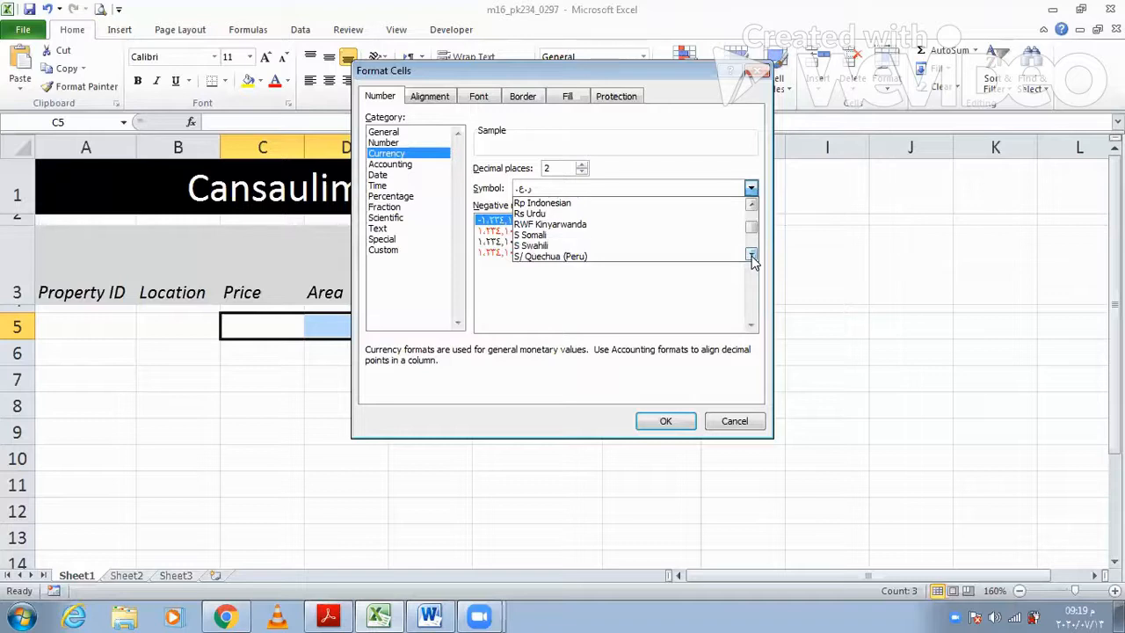
click(752, 255)
click(752, 254)
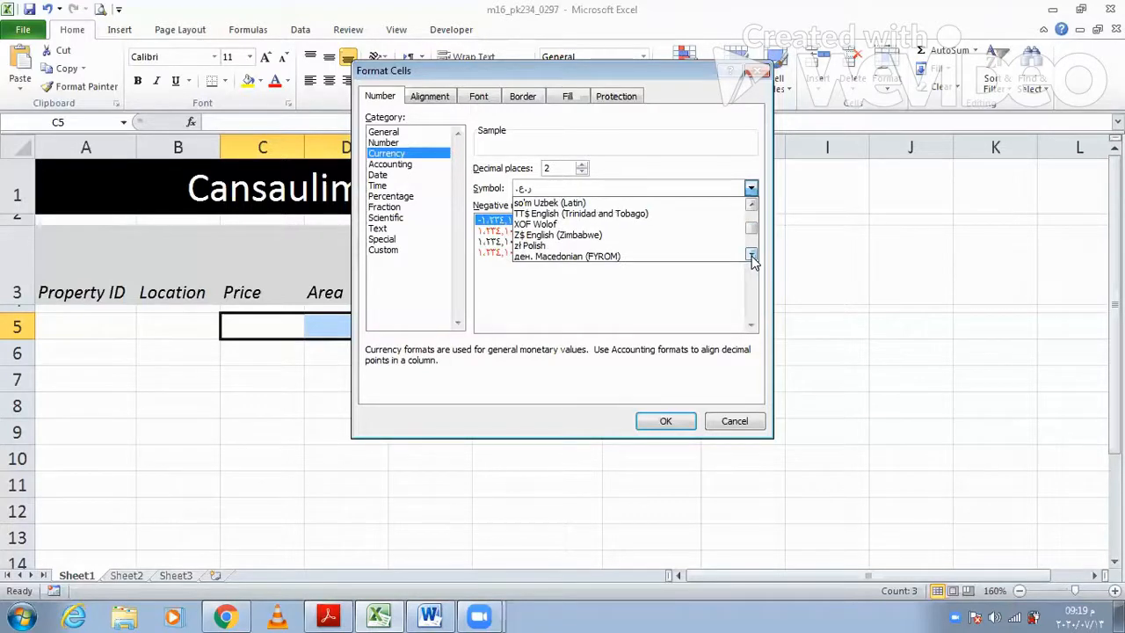
click(752, 255)
click(753, 254)
click(752, 254)
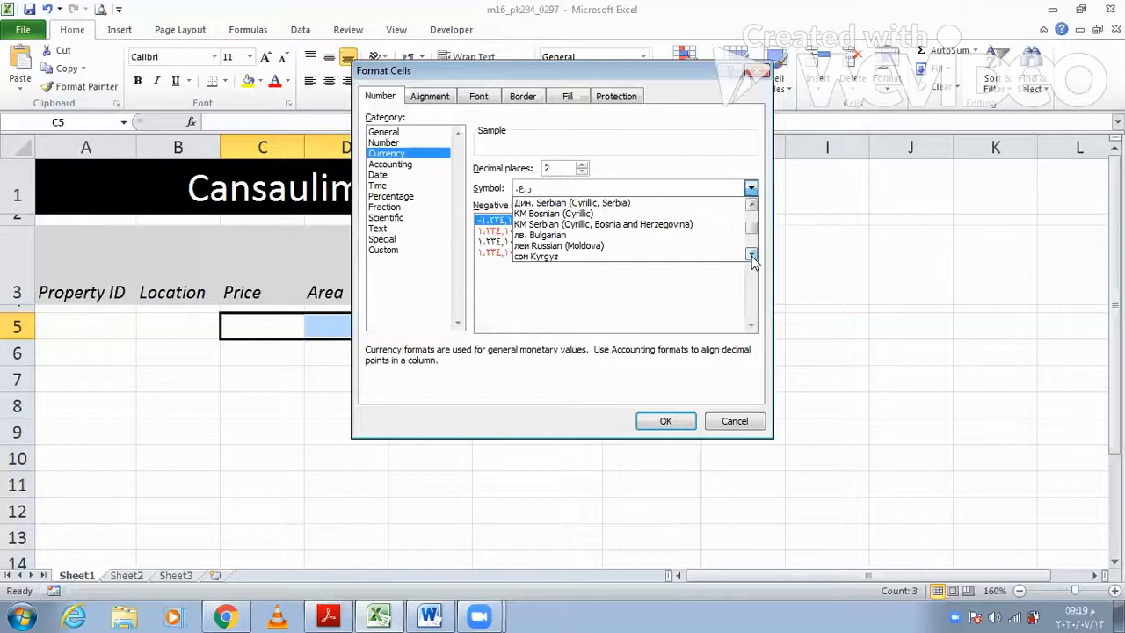
click(753, 255)
click(752, 255)
click(752, 255)
click(752, 255)
click(752, 255)
click(752, 255)
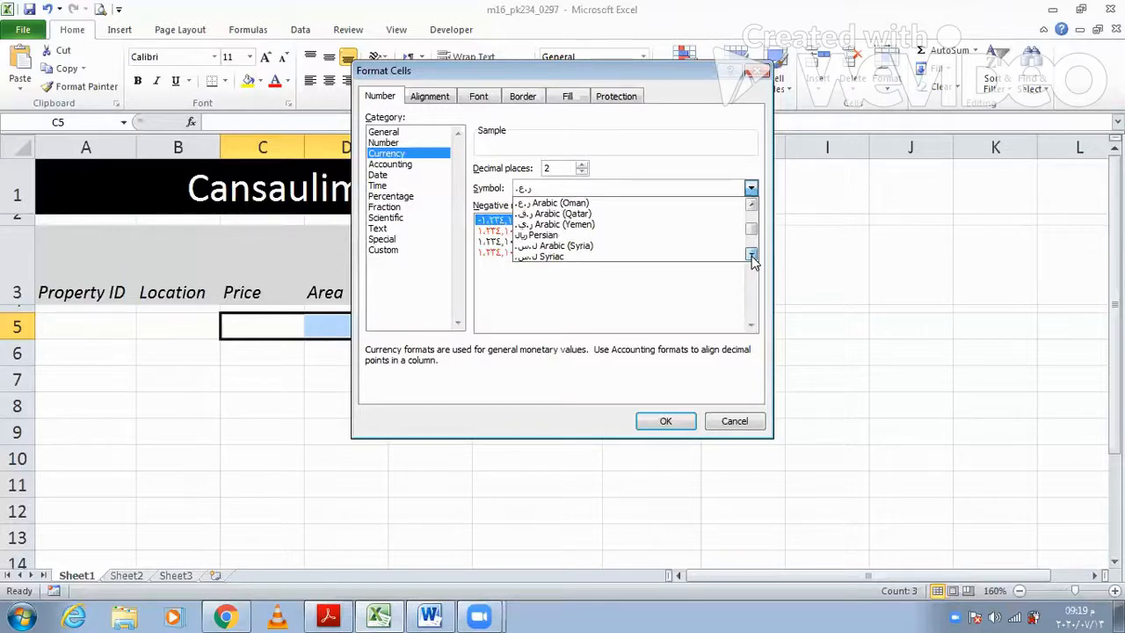
click(752, 255)
click(752, 255)
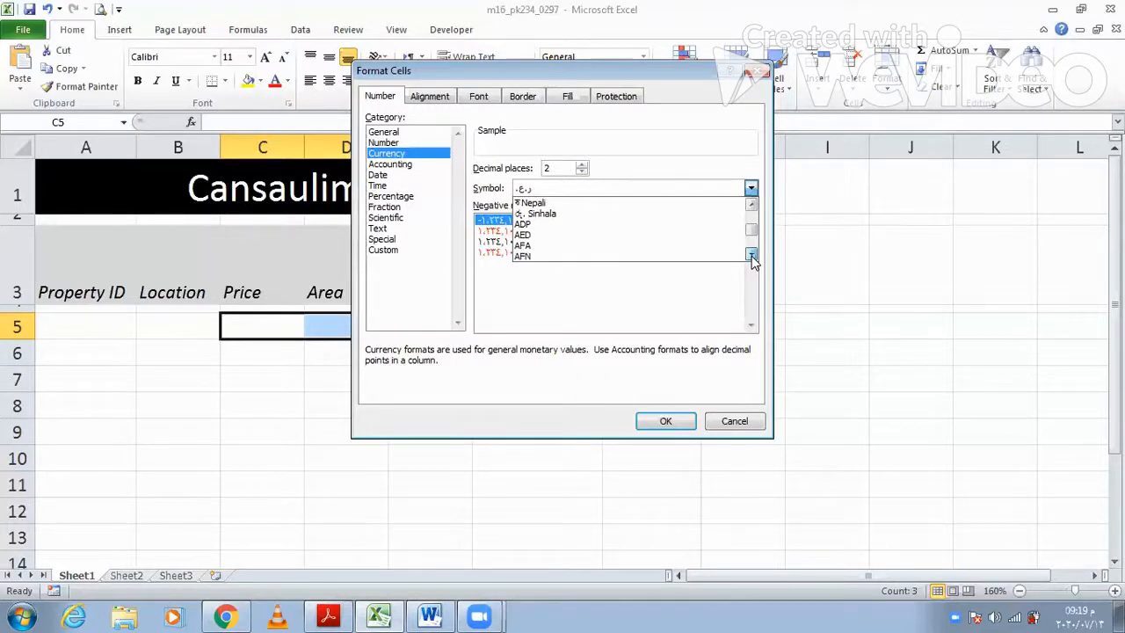
click(752, 254)
click(751, 255)
click(751, 255)
click(752, 255)
click(751, 255)
click(752, 255)
click(751, 255)
click(751, 255)
click(751, 255)
click(752, 255)
click(752, 254)
click(751, 255)
click(752, 255)
click(752, 255)
click(751, 255)
click(751, 255)
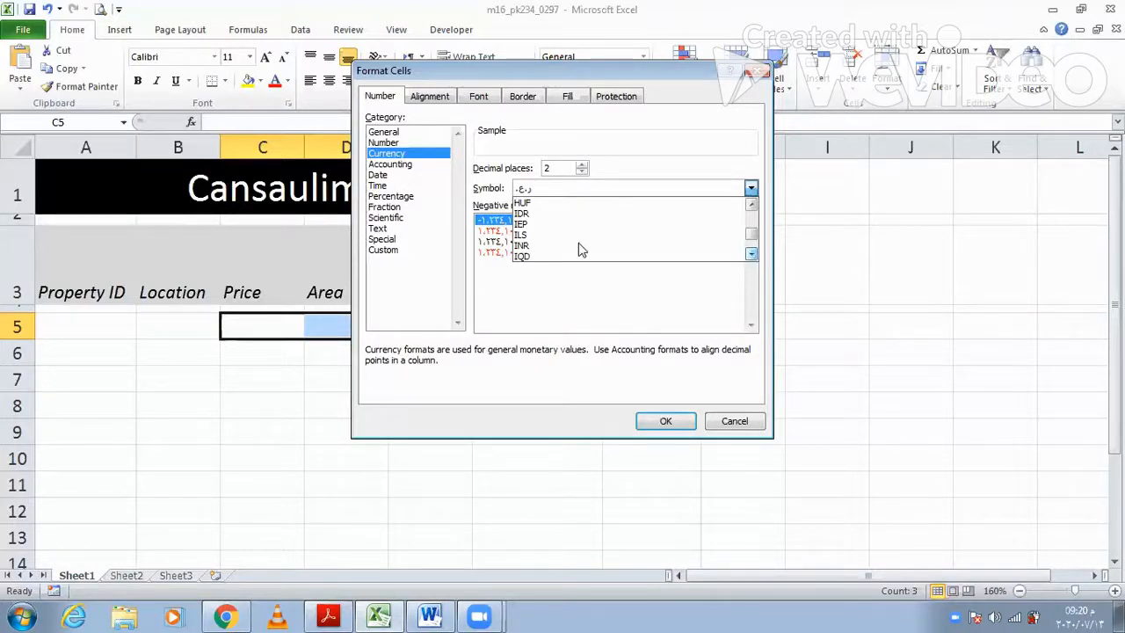
click(580, 246)
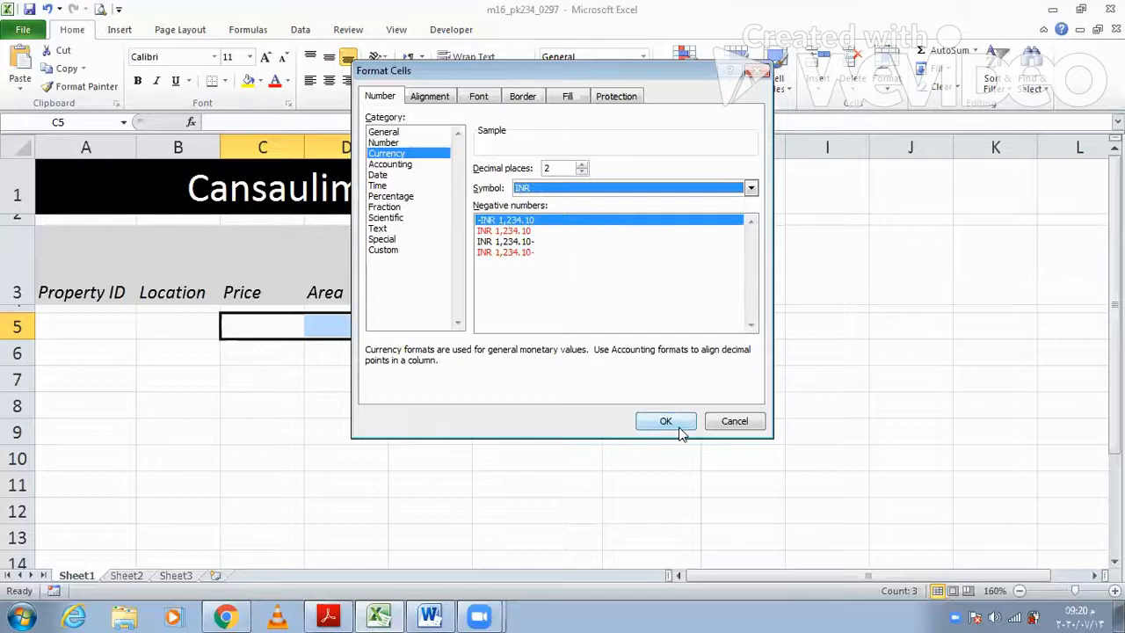
click(672, 420)
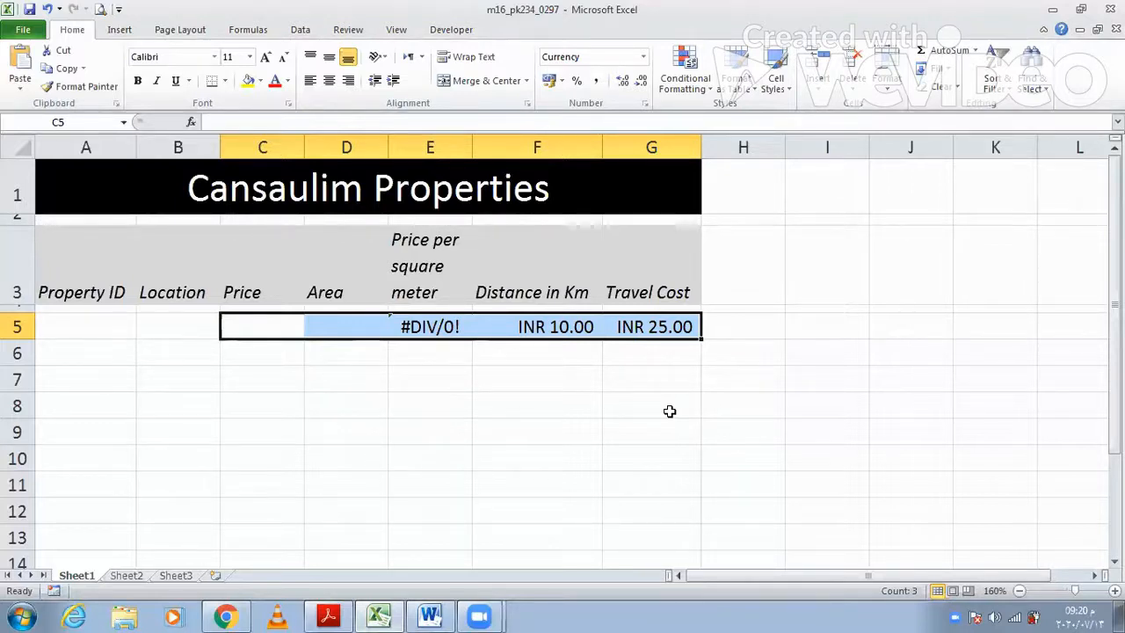
click(345, 615)
Read the question paper down to step 22's new property table, then return to Excel.
scroll(405, 446, down, 3)
scroll(405, 446, down, 15)
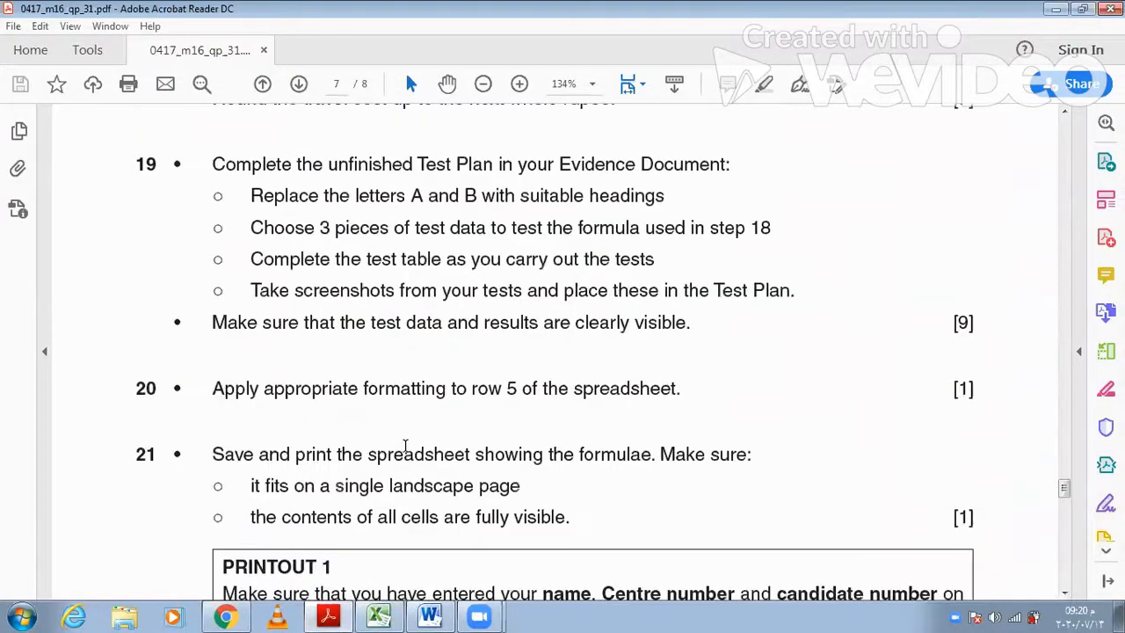
scroll(405, 445, down, 4)
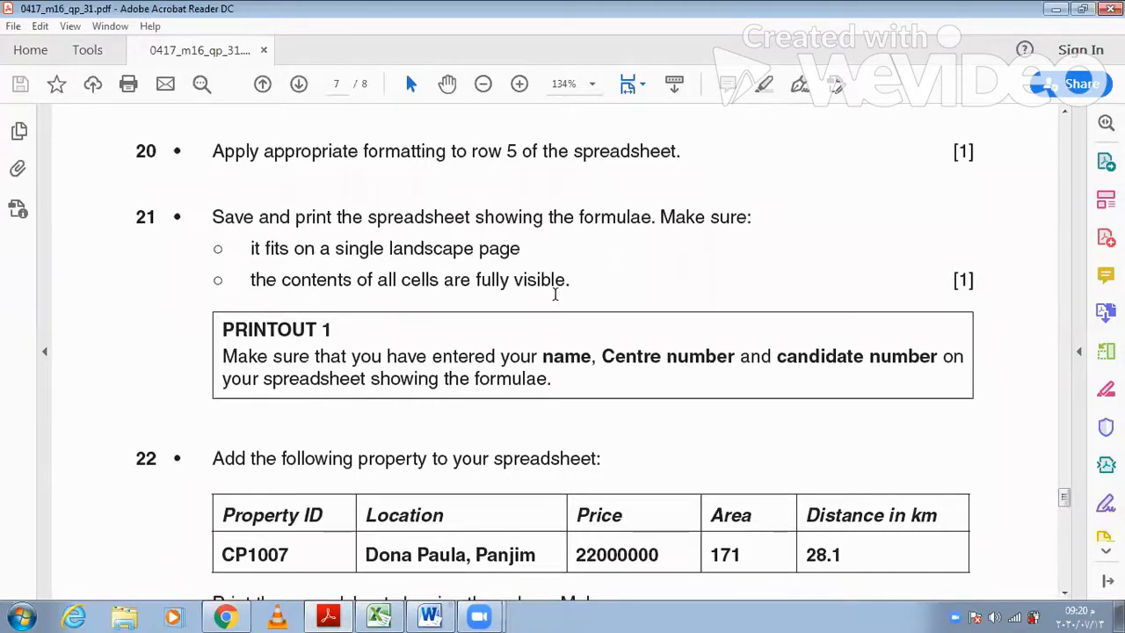
click(378, 615)
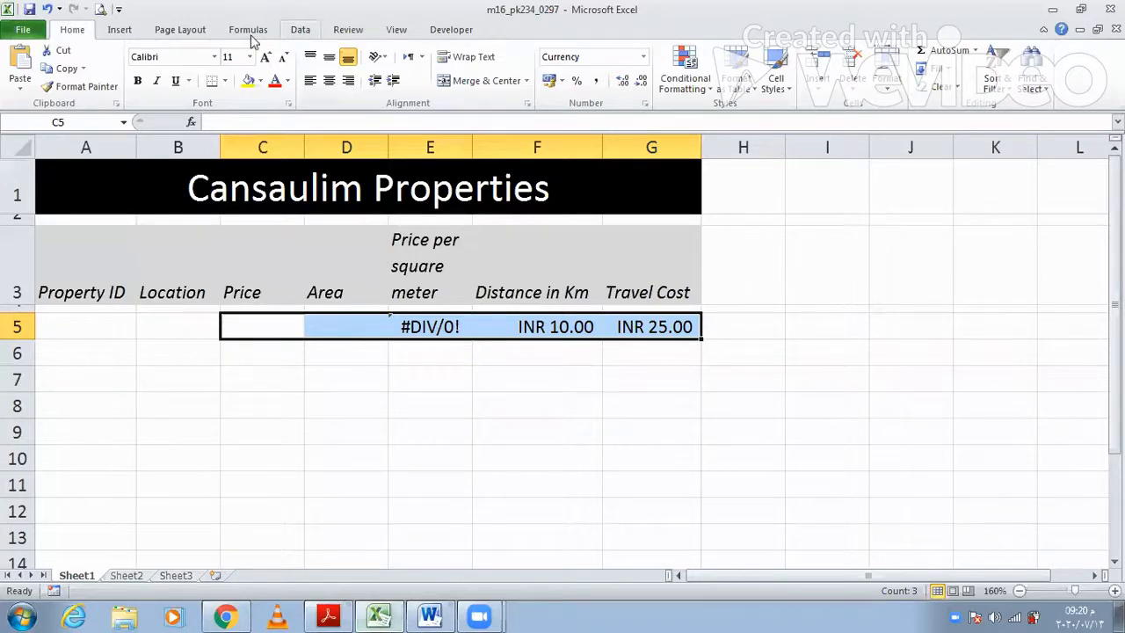
Turn on Show Formulas from the Formulas tab.
click(299, 29)
click(248, 29)
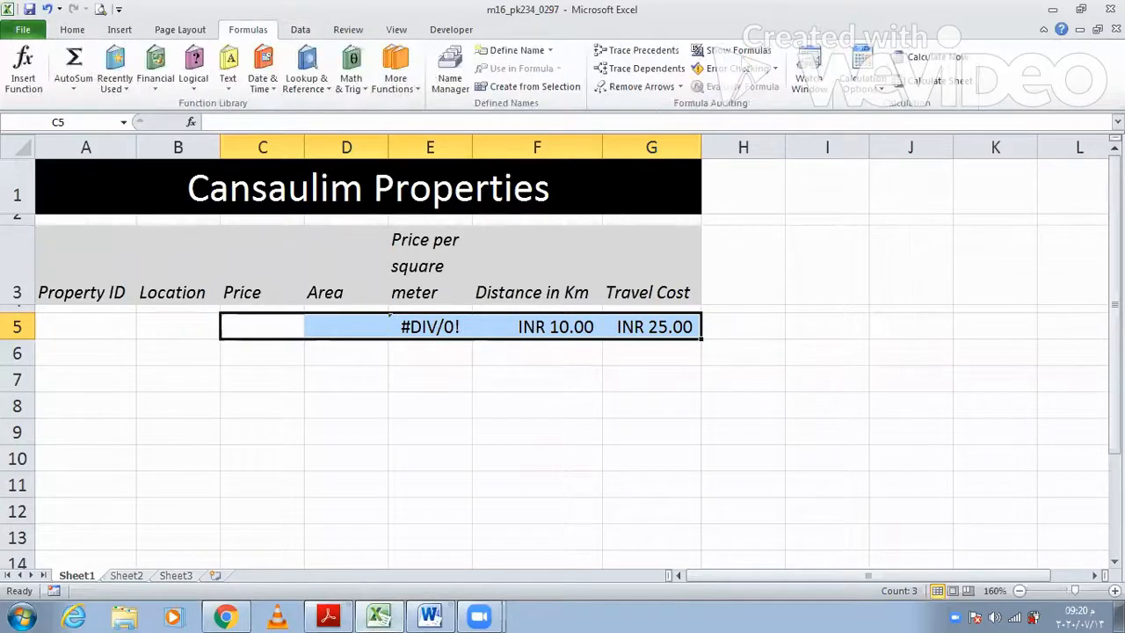
click(740, 56)
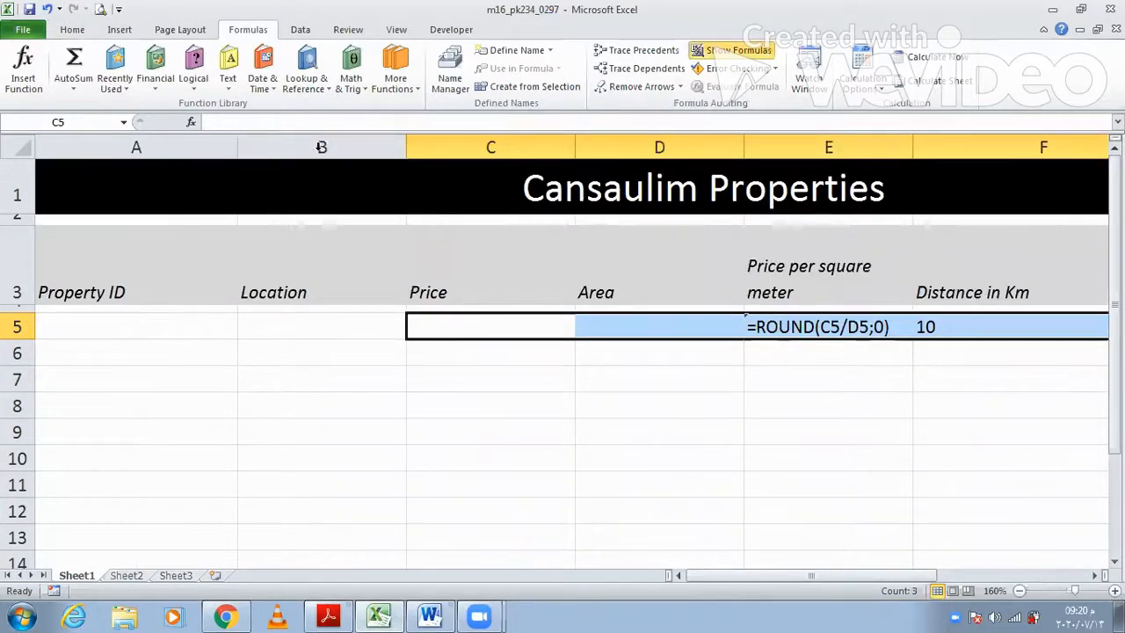
Autofit columns A–F and widen column G to show the full ROUNDUP Travel Cost formula.
double_click(237, 137)
double_click(308, 146)
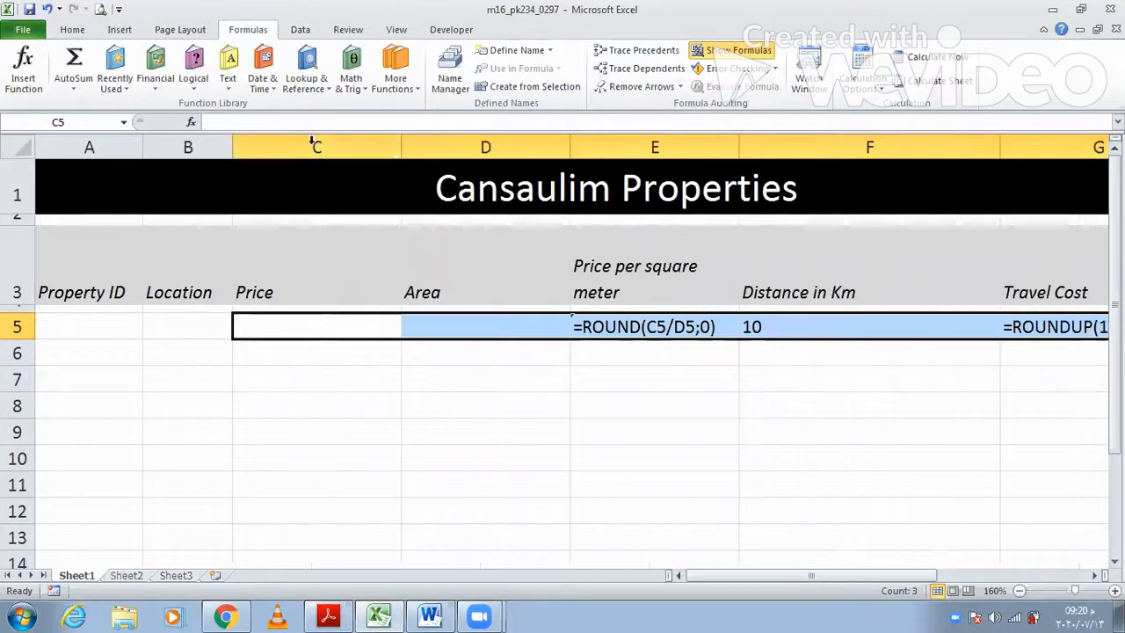
double_click(401, 147)
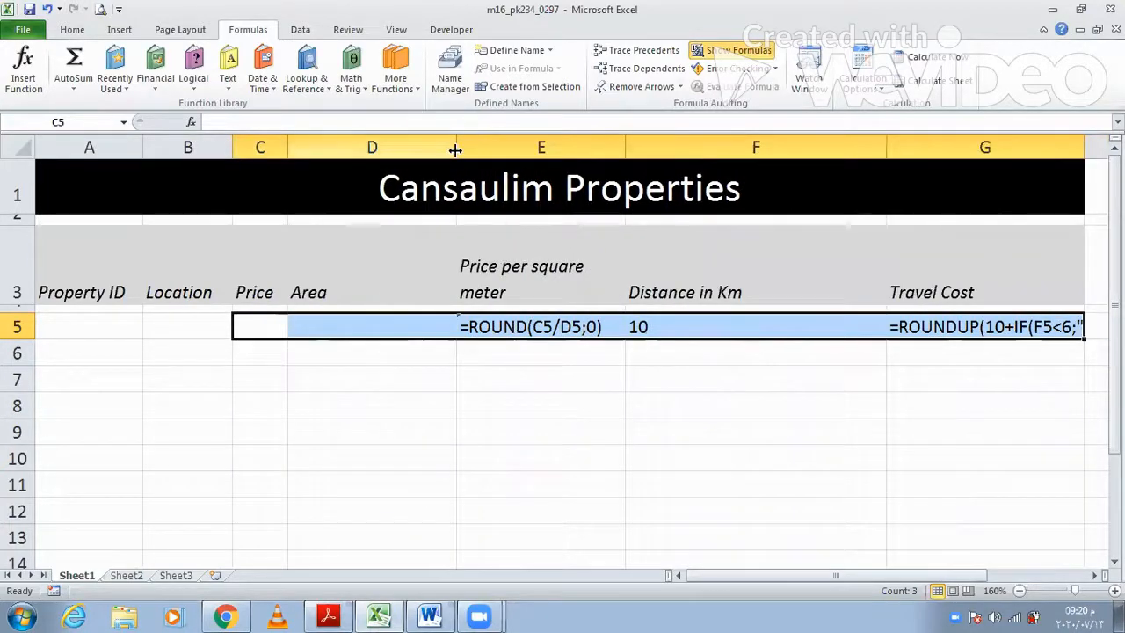
double_click(456, 147)
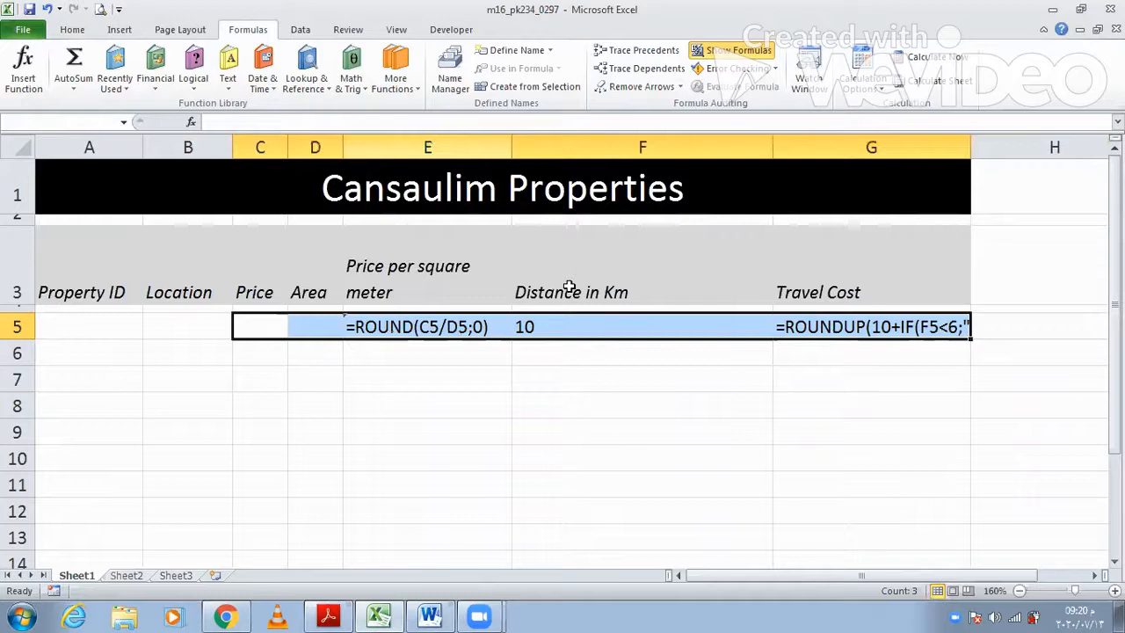
double_click(773, 147)
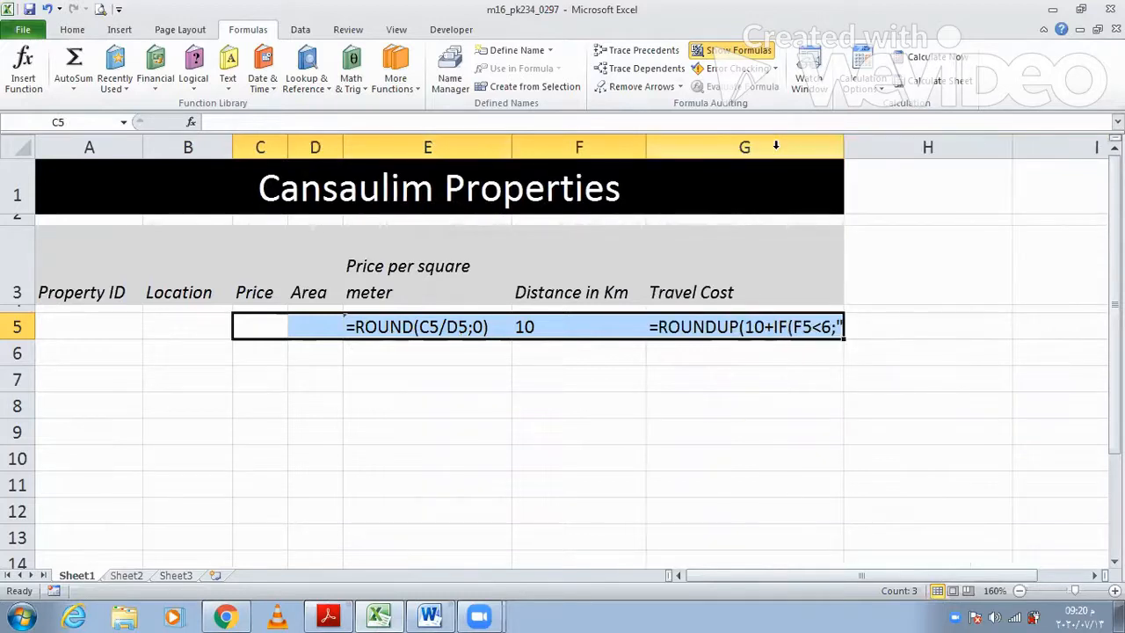
drag(844, 146, 988, 147)
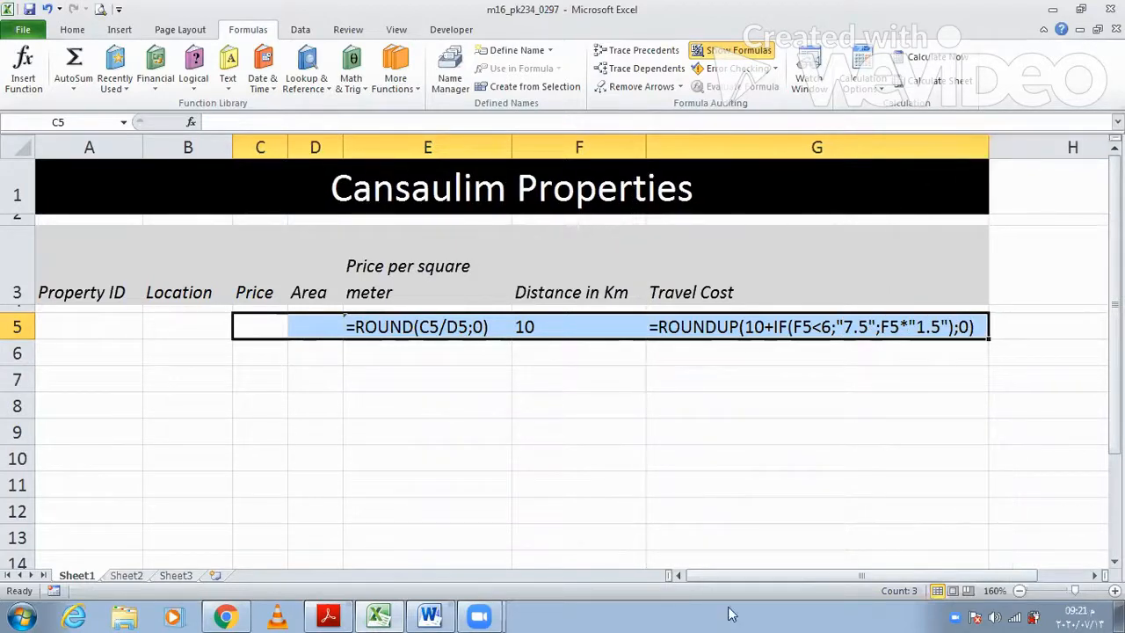
click(328, 615)
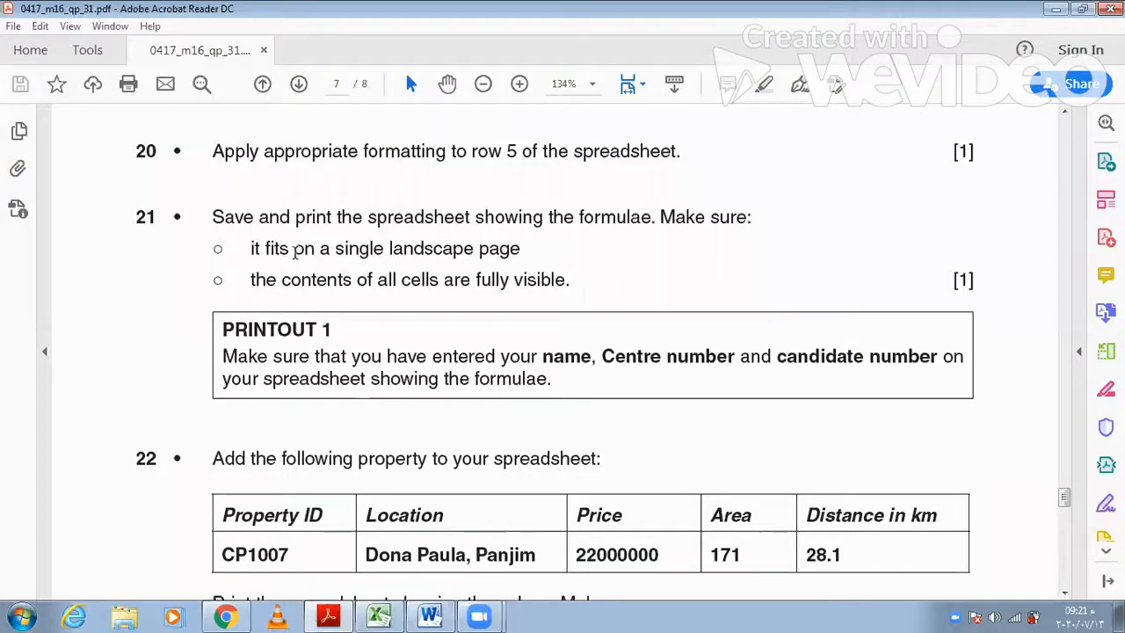
Minimize the question paper to bring the Excel formula sheet back into view.
click(330, 615)
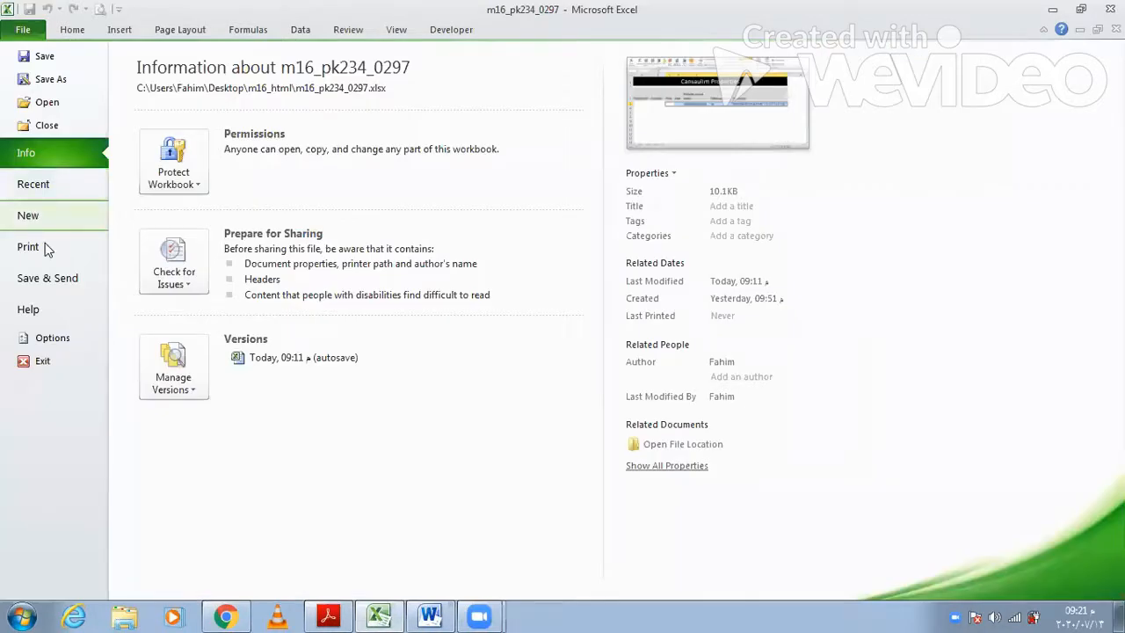
Set Landscape Orientation in the print preview so the formula sheet fits one page.
click(29, 247)
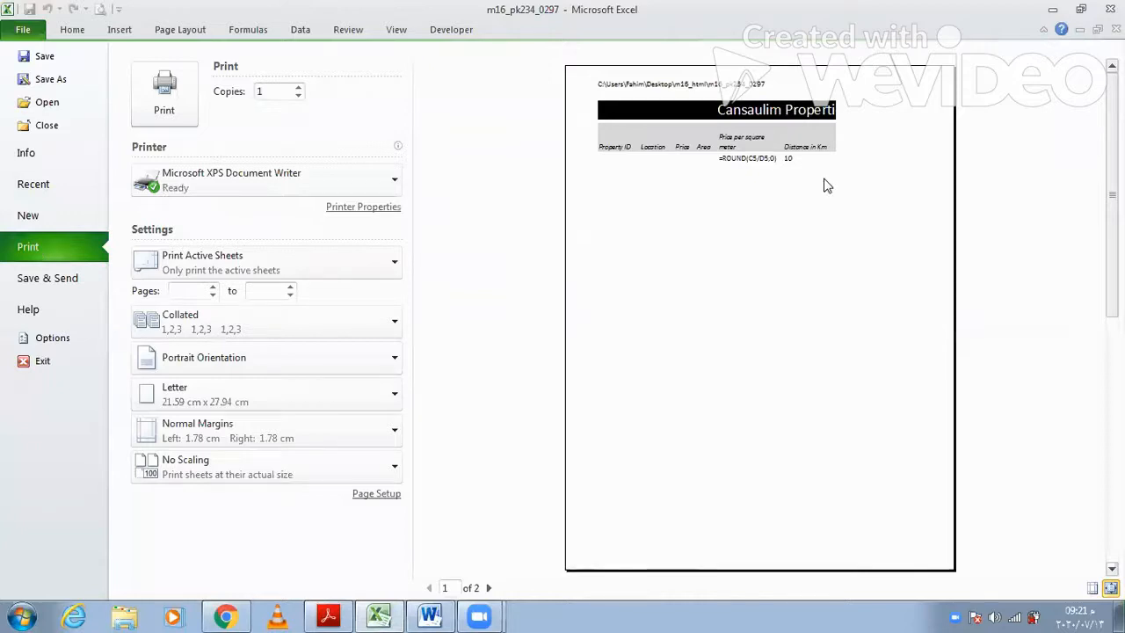
click(395, 360)
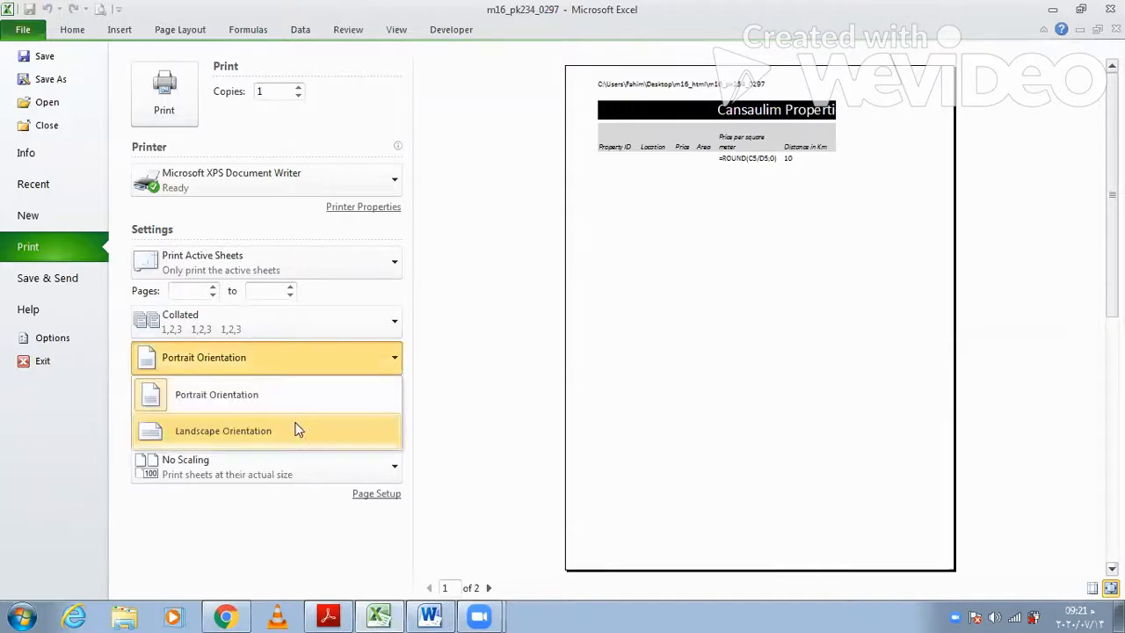
click(297, 428)
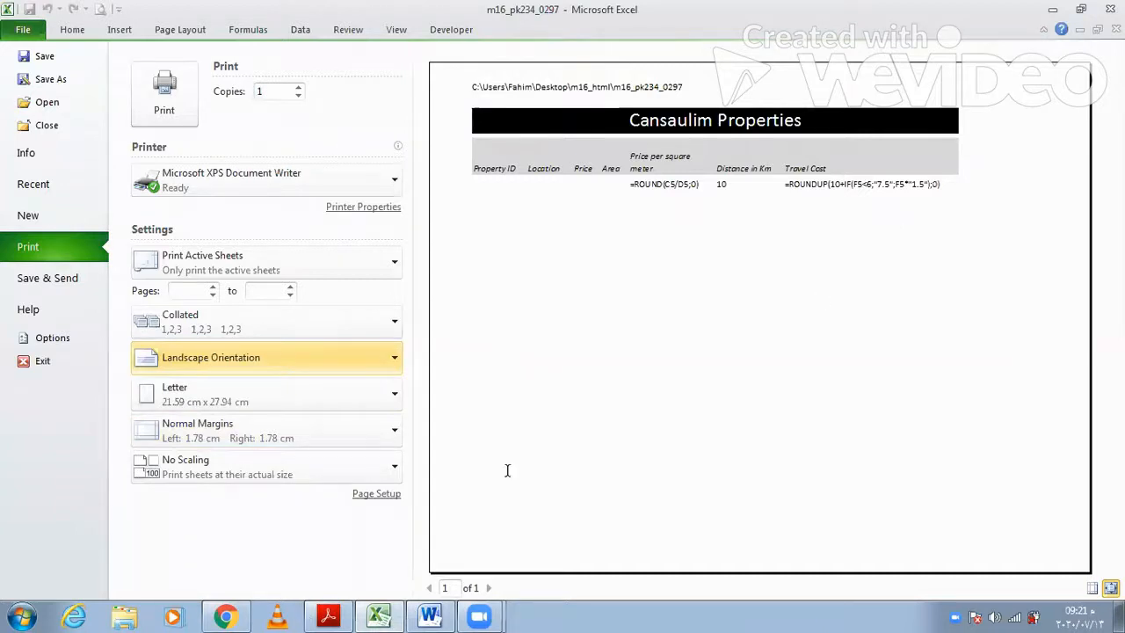
Check the next instructions in the question paper, then return to the spreadsheet.
key(alt+Tab)
scroll(414, 314, down, 3)
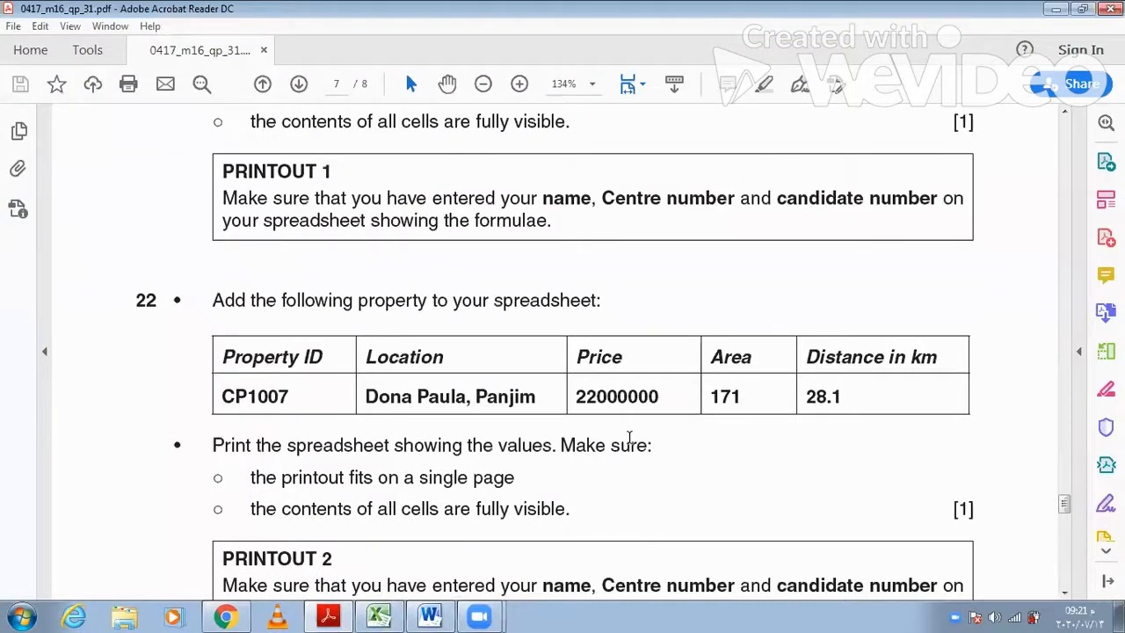
scroll(748, 367, down, 1)
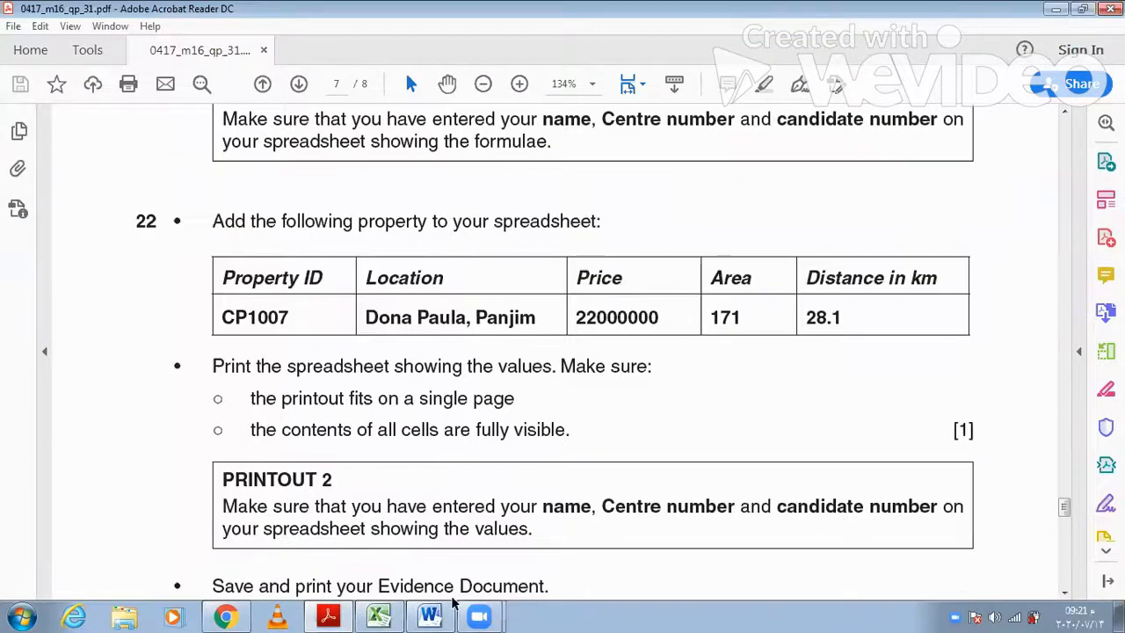
scroll(453, 603, down, 1)
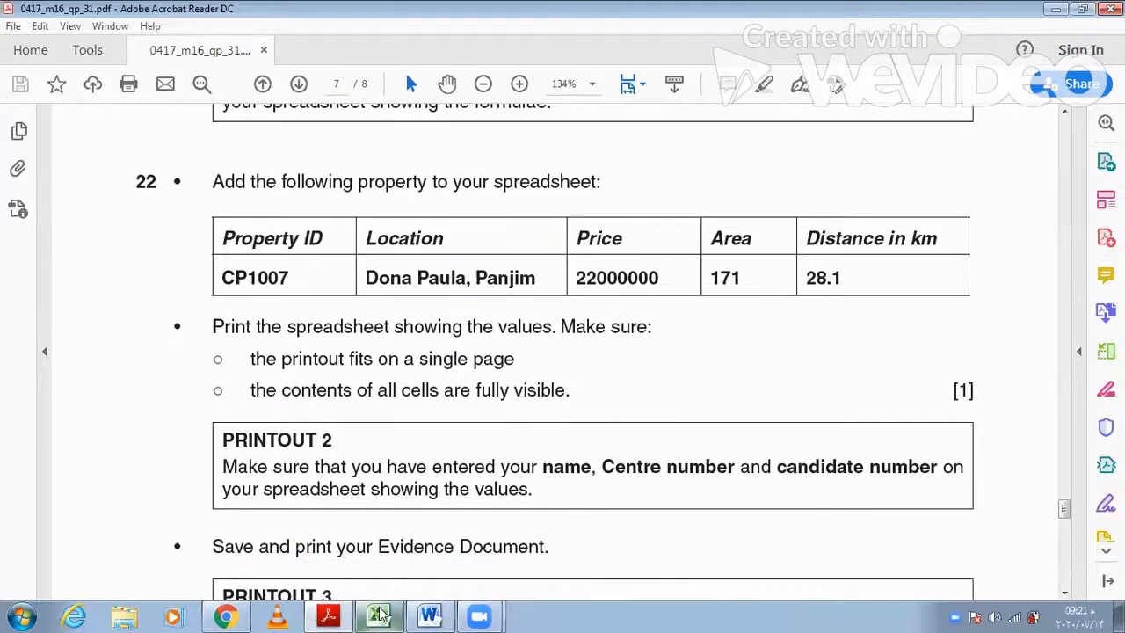
click(381, 615)
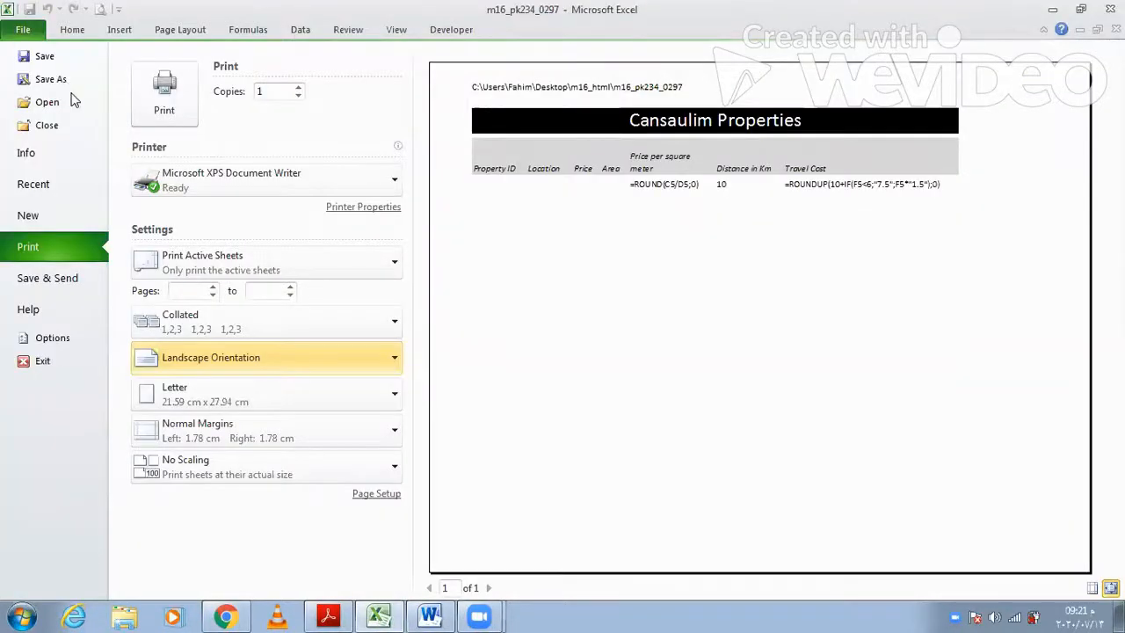
Switch back to showing values and widen columns A–C so Property ID and Price fit.
key(Escape)
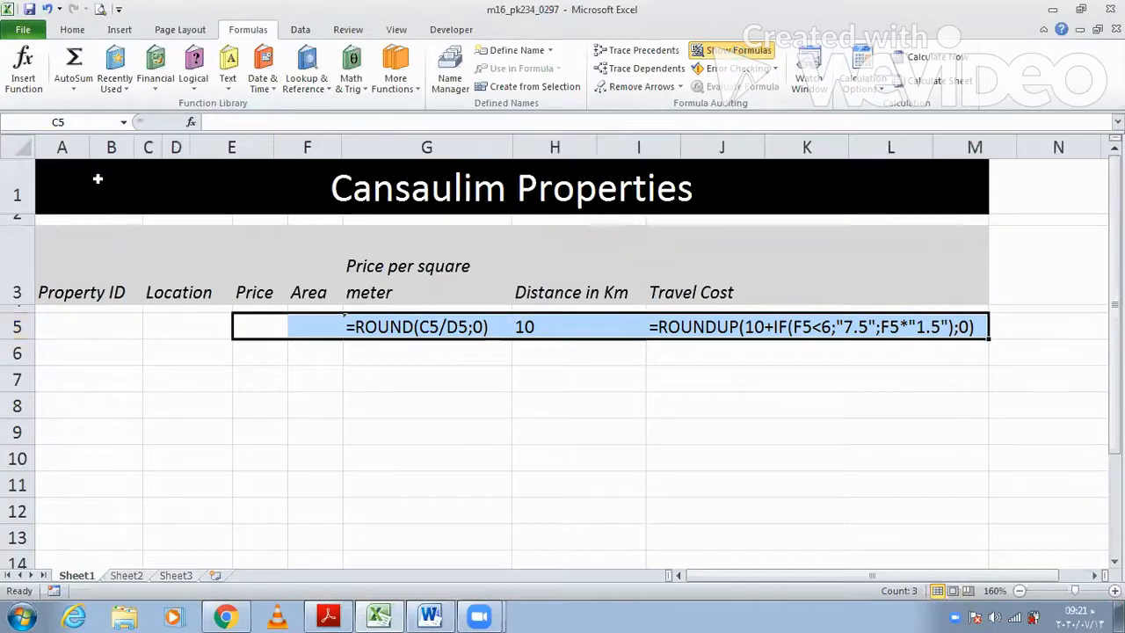
key(ctrl+grave)
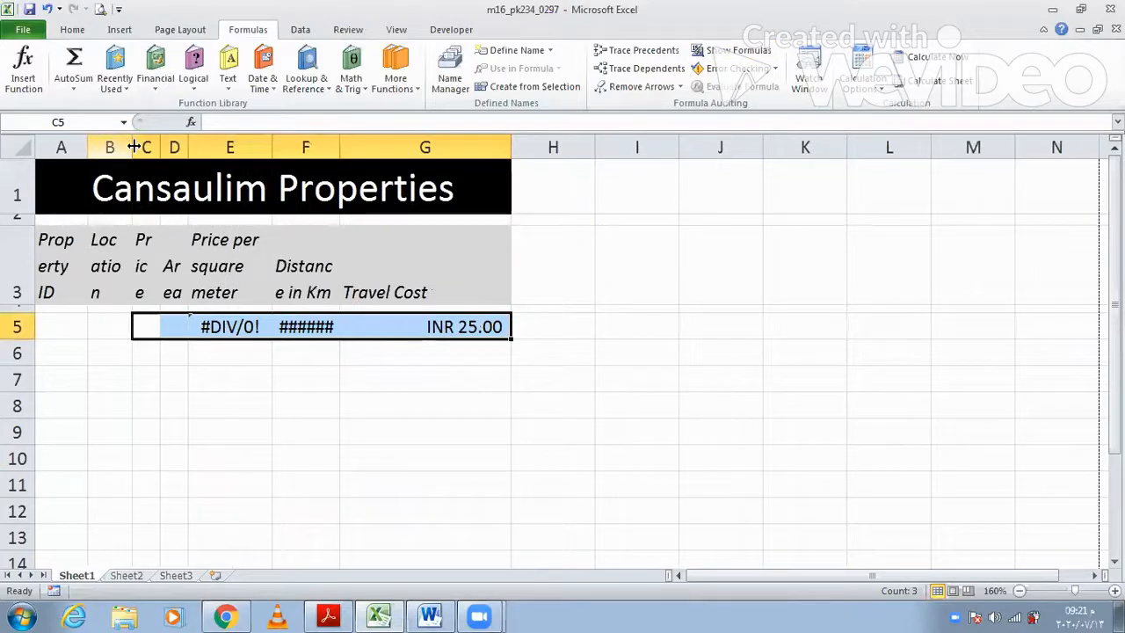
double_click(134, 146)
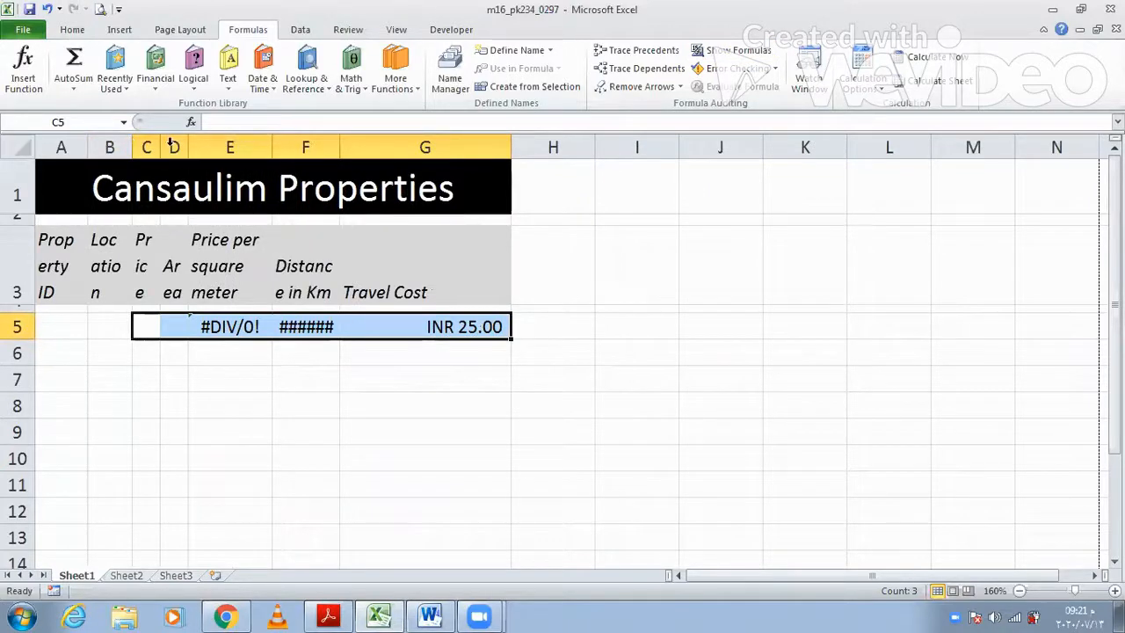
double_click(162, 146)
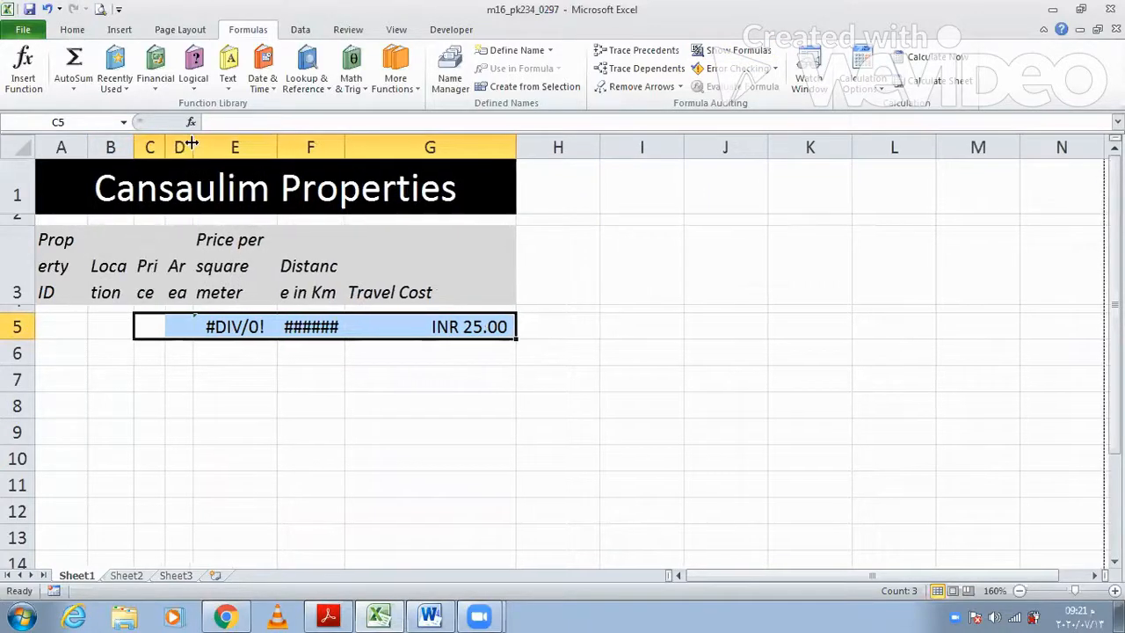
drag(89, 147, 203, 147)
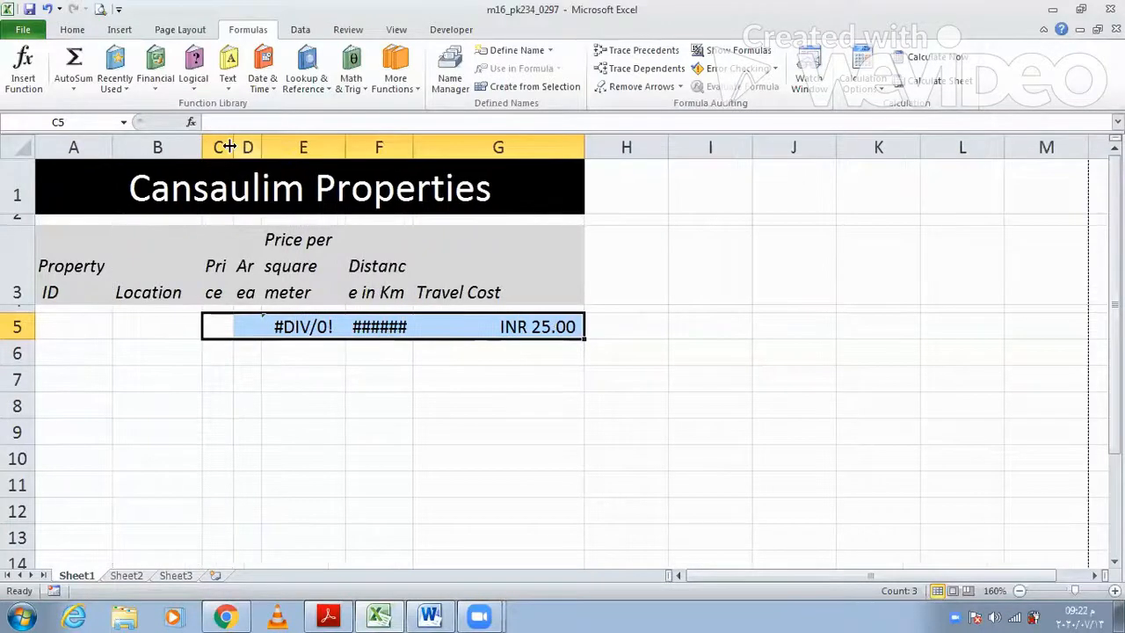
drag(230, 147, 494, 152)
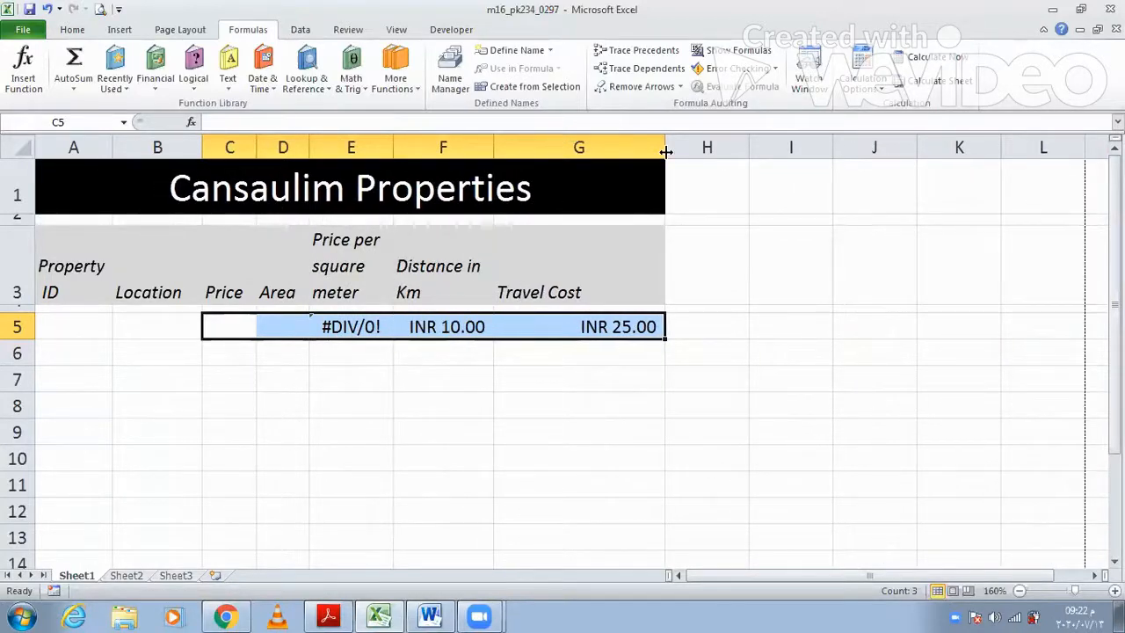
Enter property ID CP1007 in cell A5, checking the question paper for the Dona Paula details.
click(312, 385)
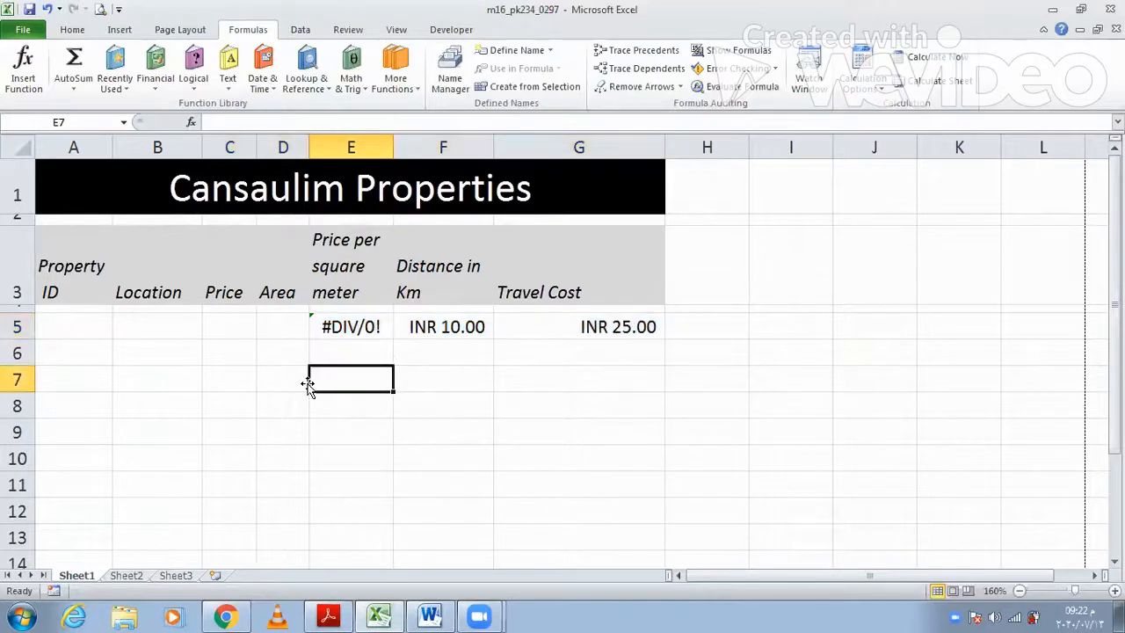
click(73, 328)
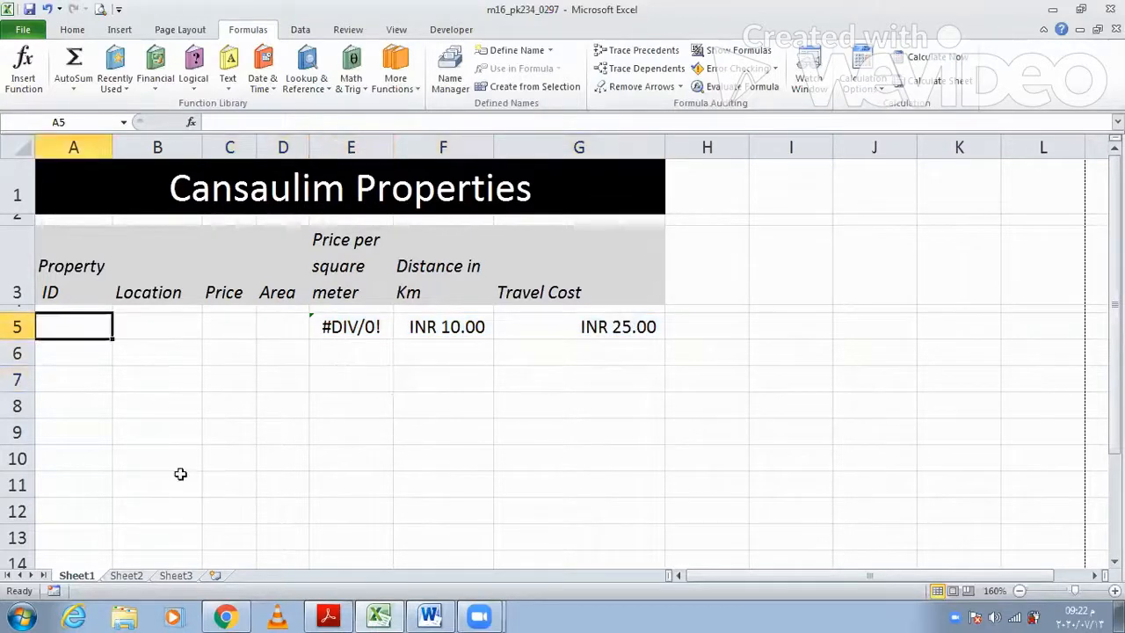
click(327, 615)
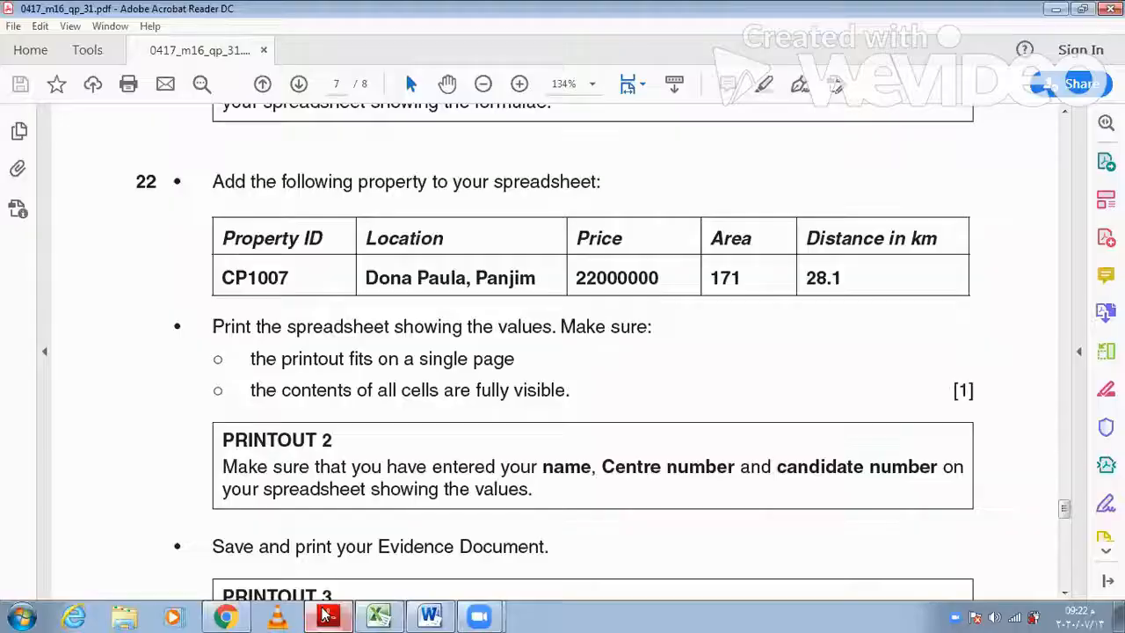
click(327, 615)
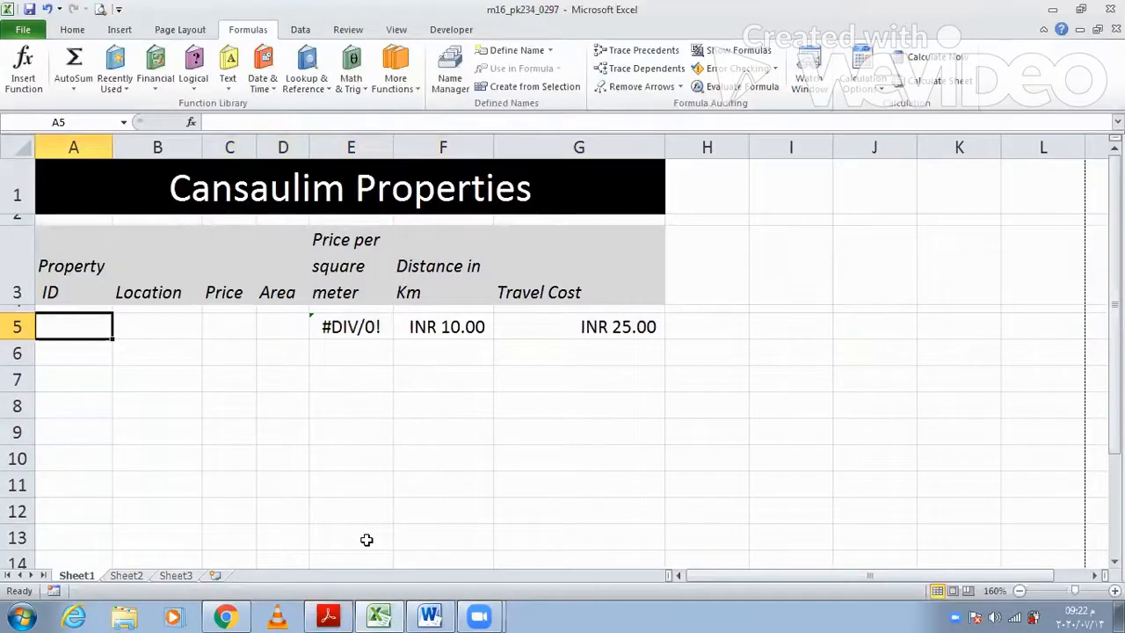
text(C)
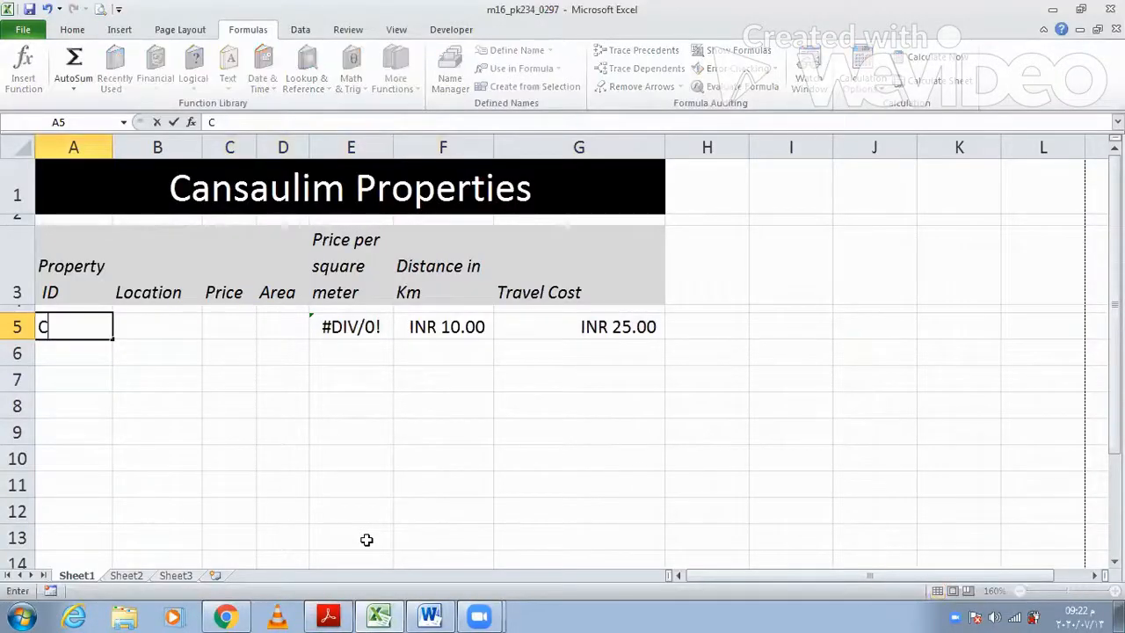
text(P1)
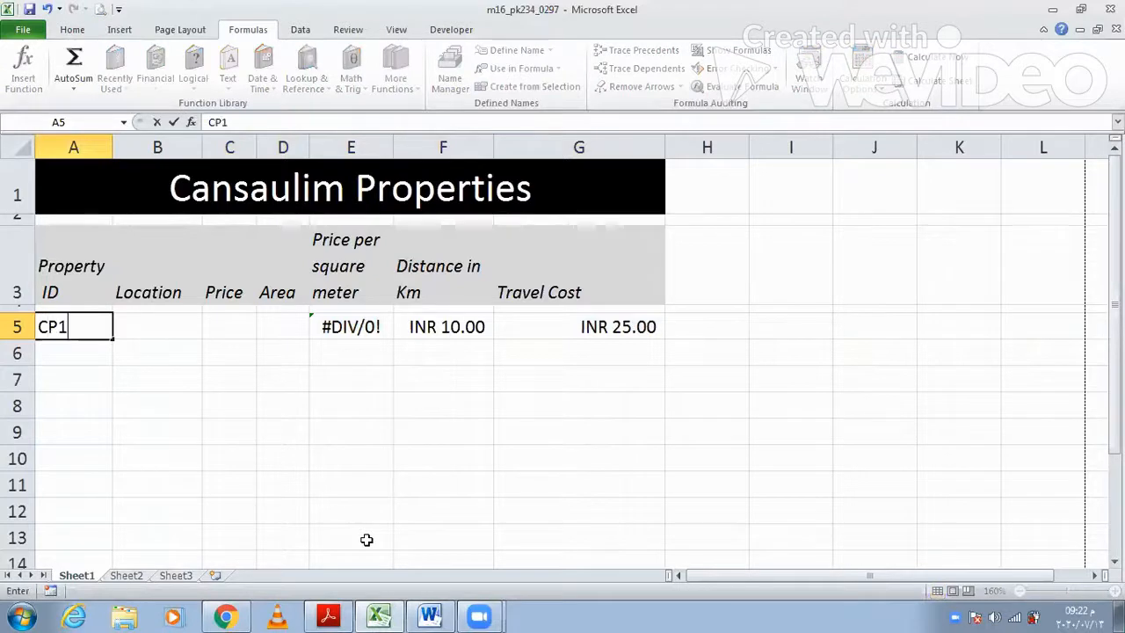
text(007)
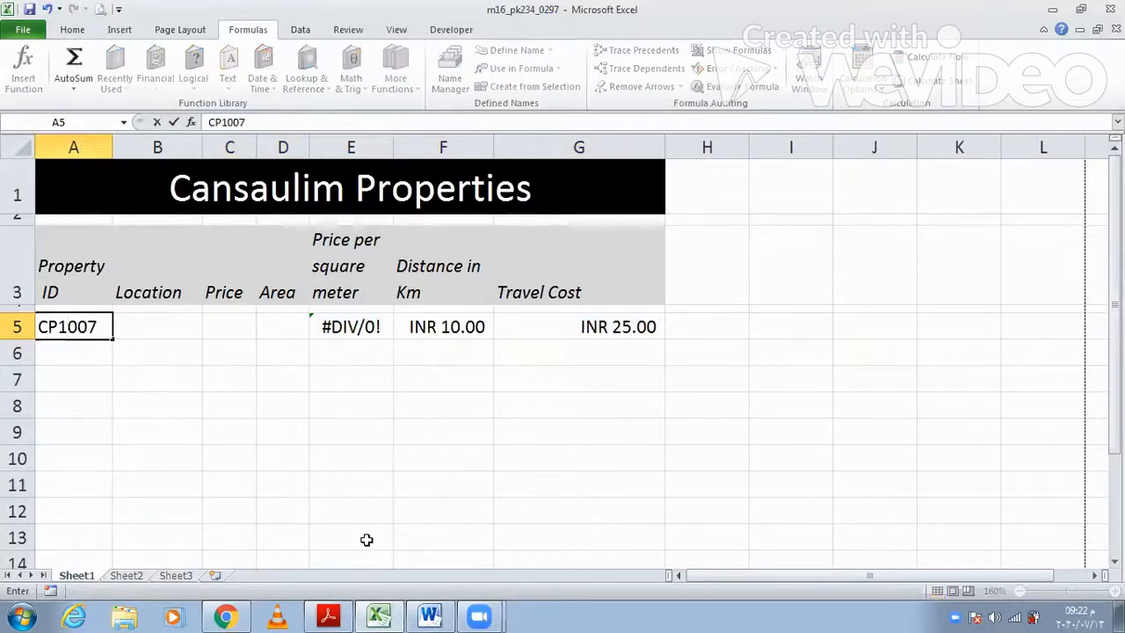
click(376, 615)
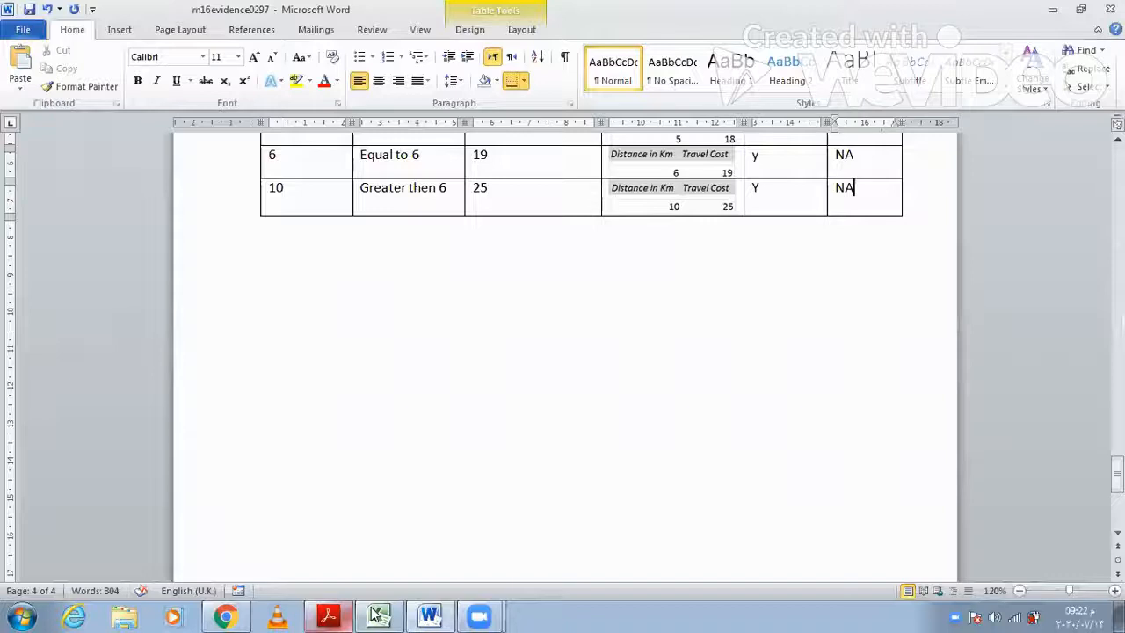
click(376, 615)
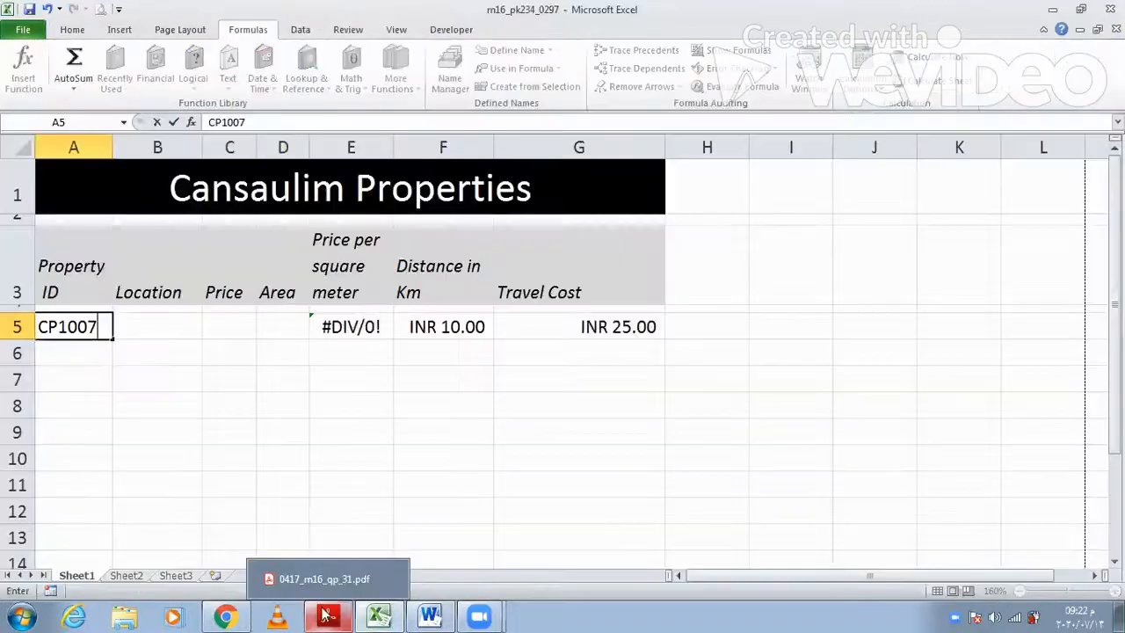
click(325, 616)
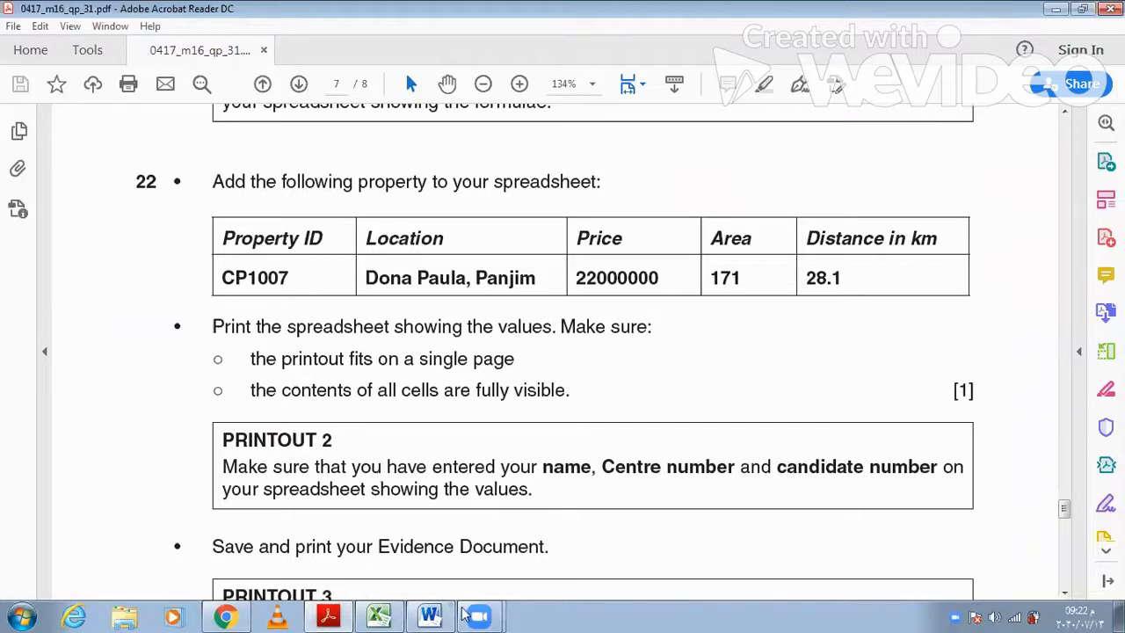
click(397, 615)
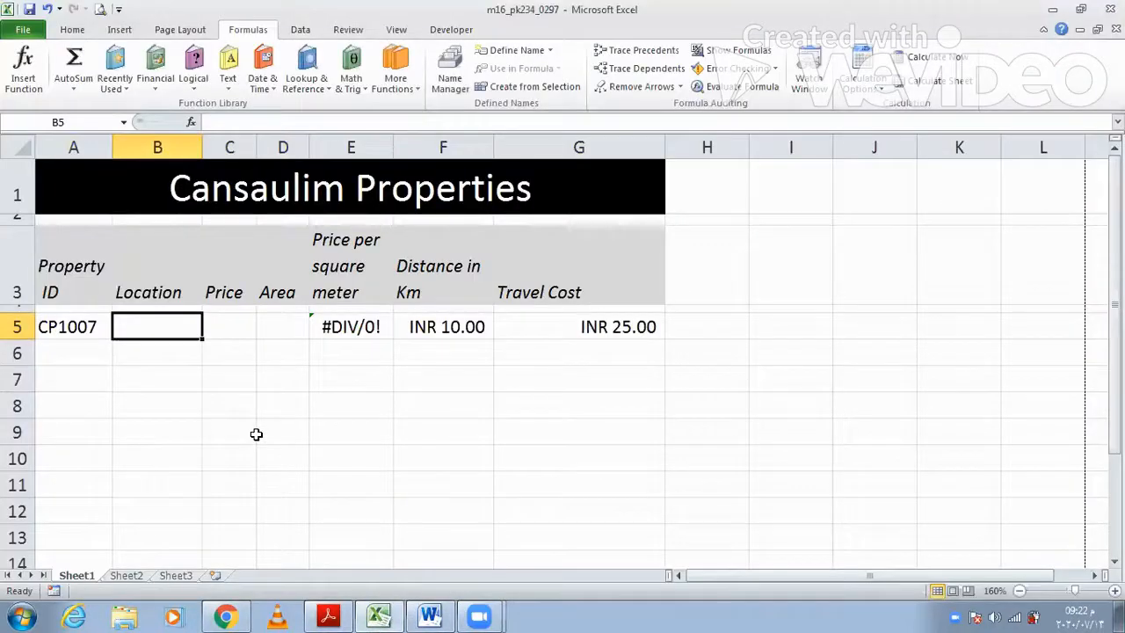
Enter 'Dona Paula, Panjim' as the CP1007 location and widen column B to fit it.
text(Do)
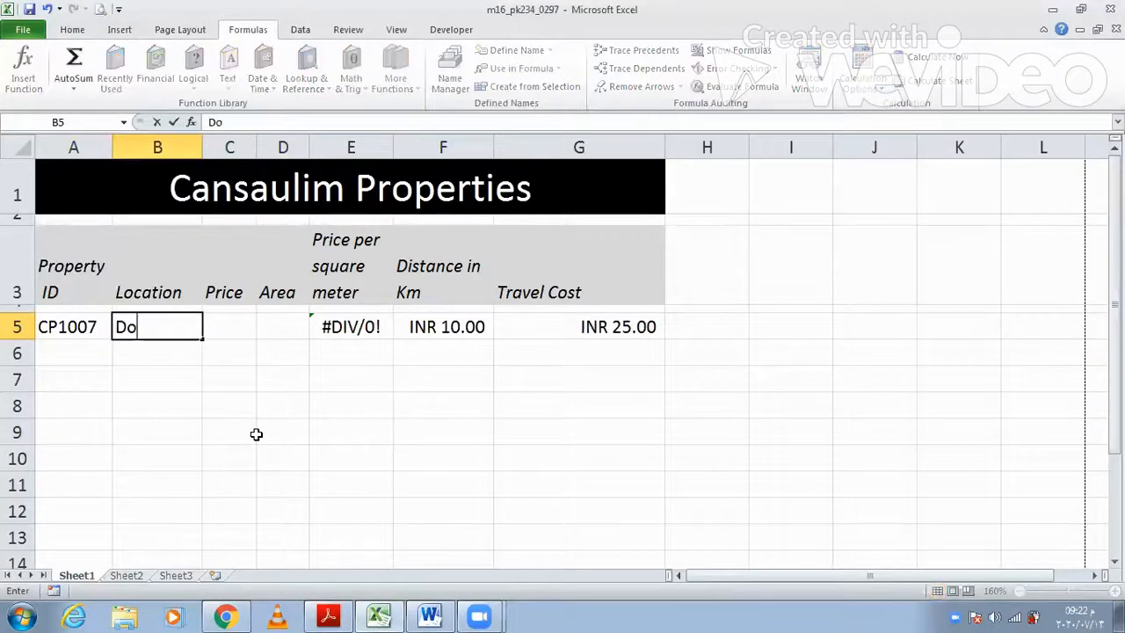
text(na )
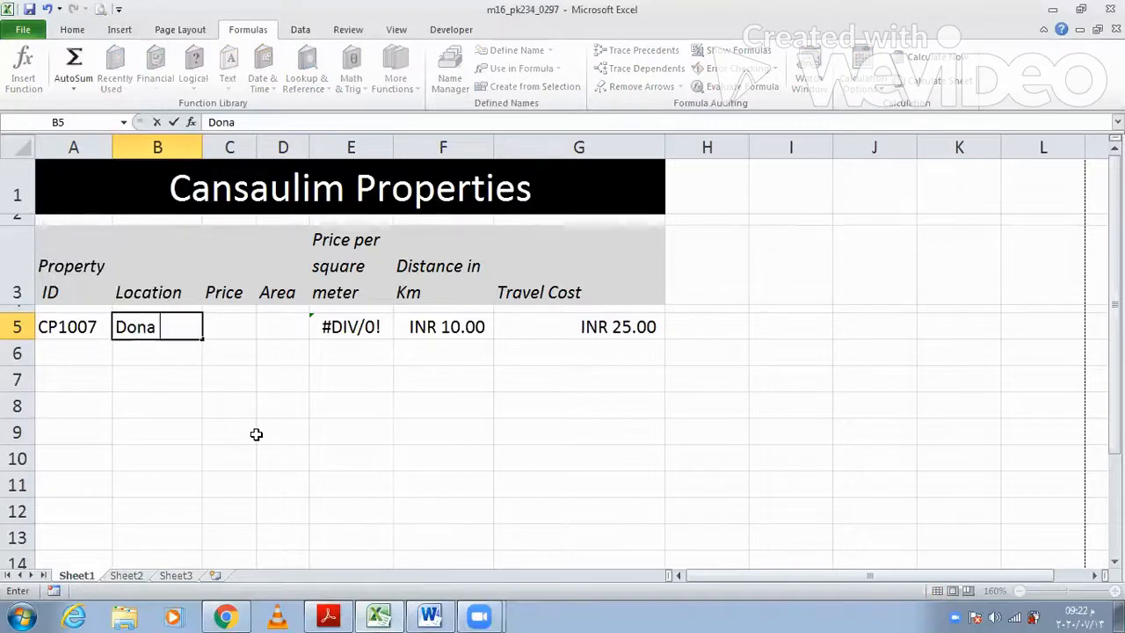
text(Pau)
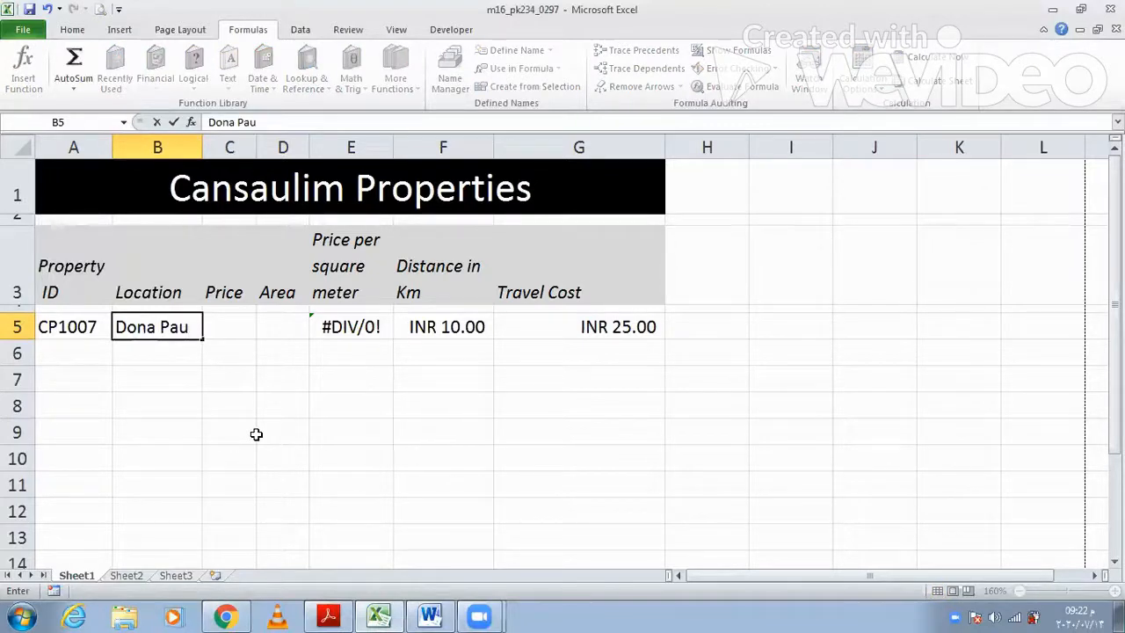
text(la, Panjim)
key(Return)
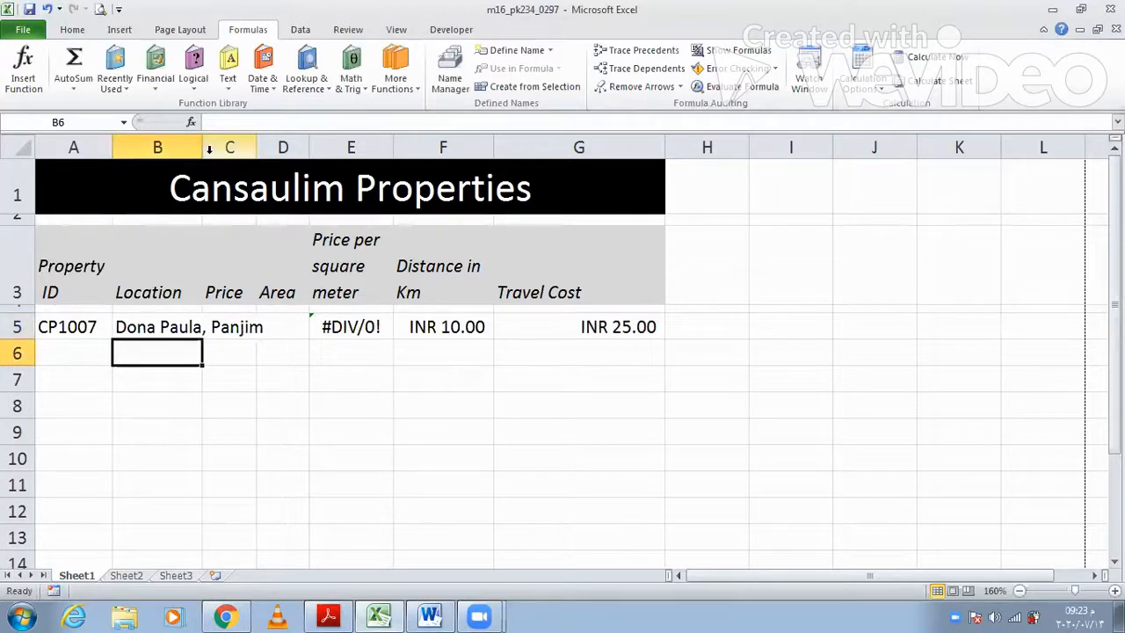
drag(204, 148, 282, 148)
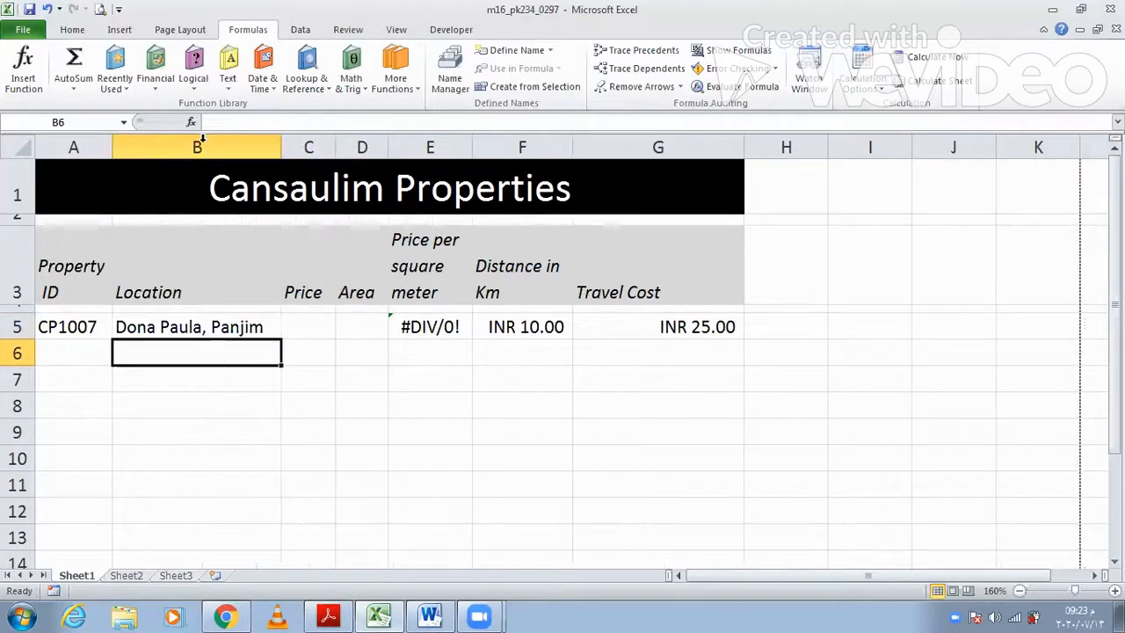
Enter the price 22000000 in C5 and autofit column C to show it fully.
key(Up)
key(Right)
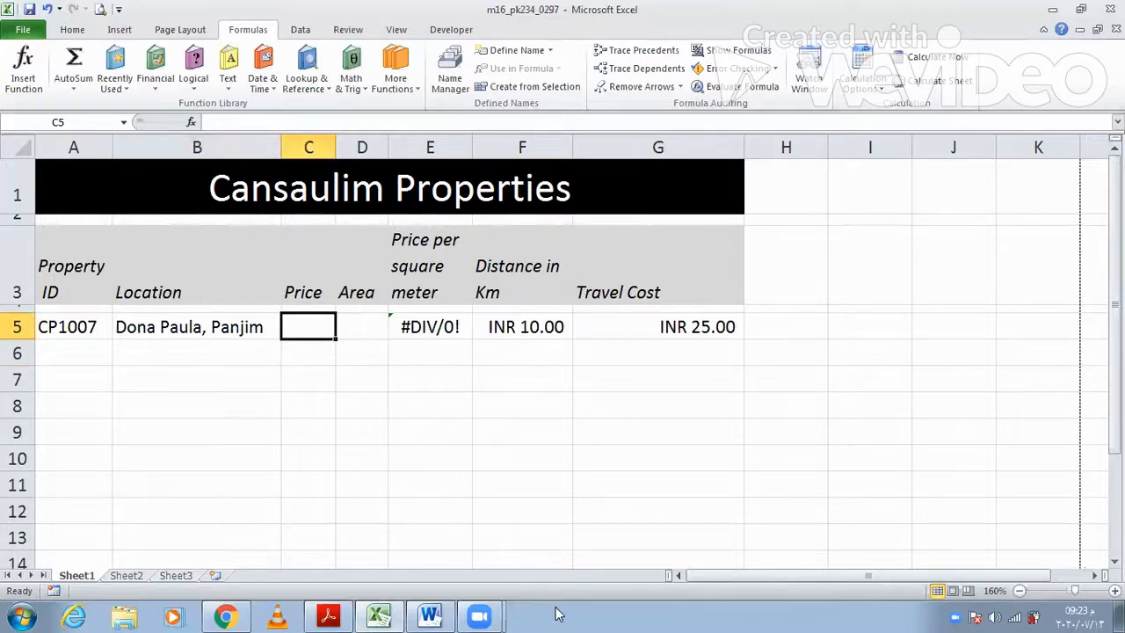
text(22)
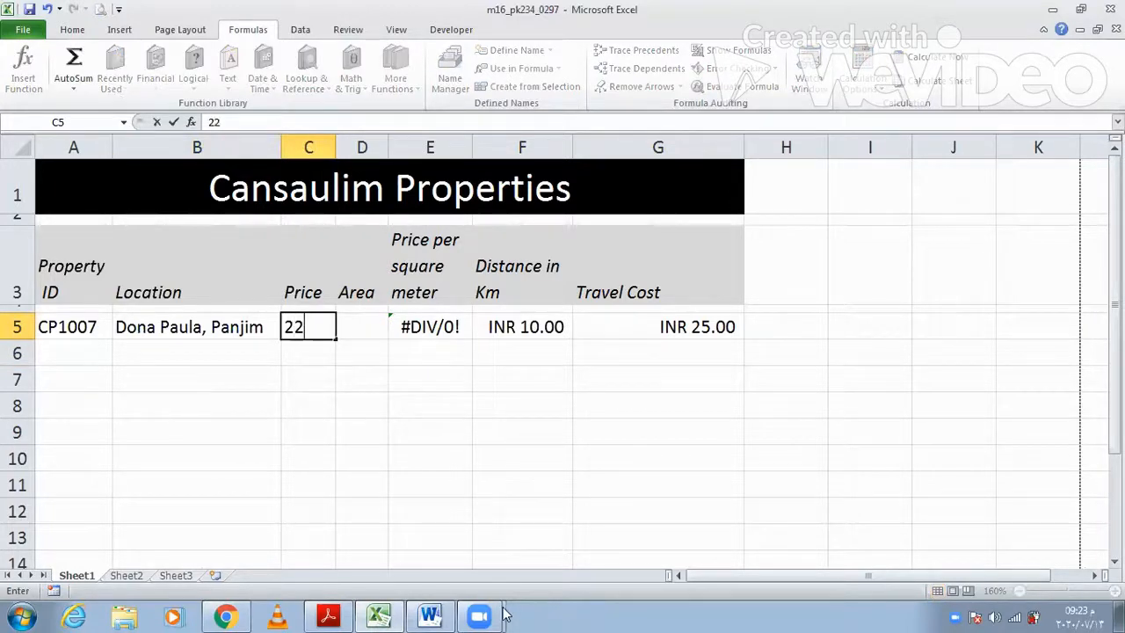
click(328, 615)
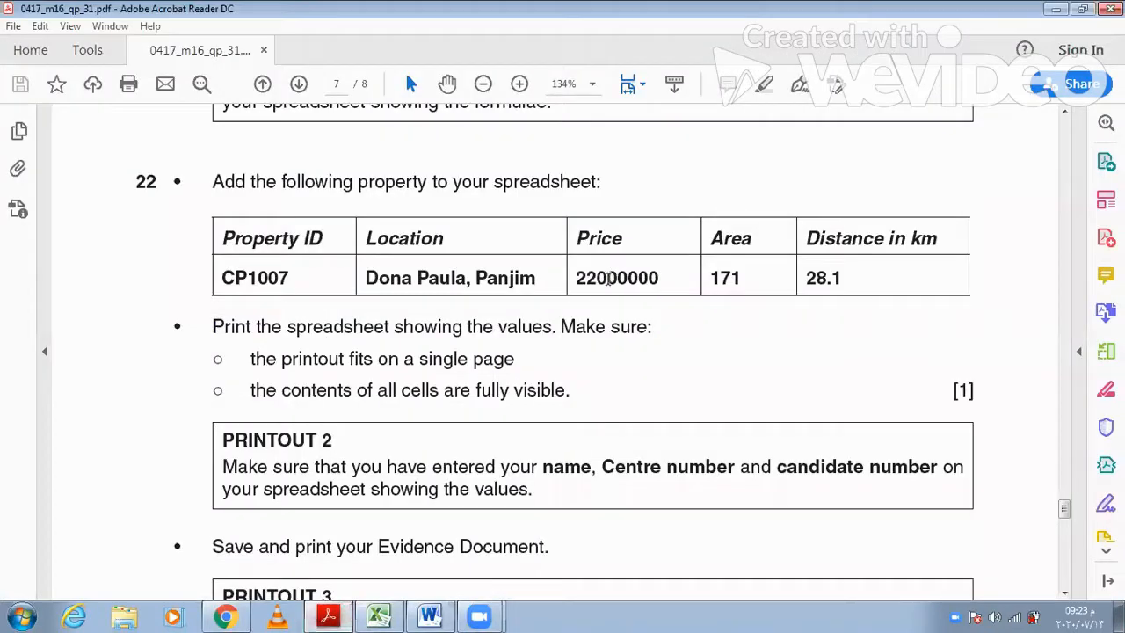
click(328, 615)
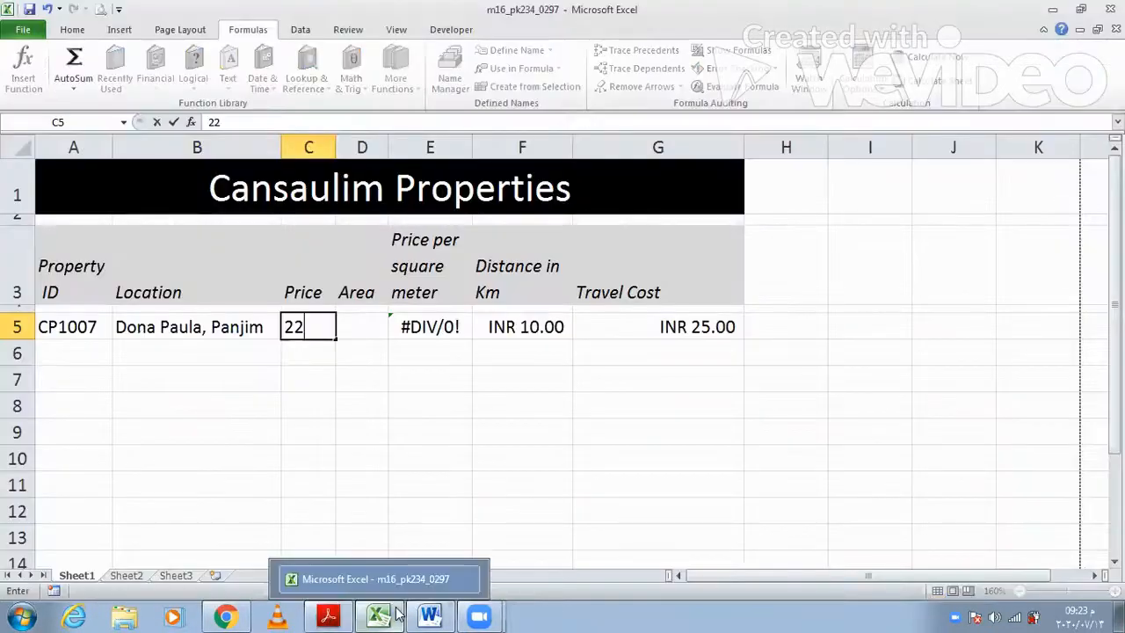
text(000)
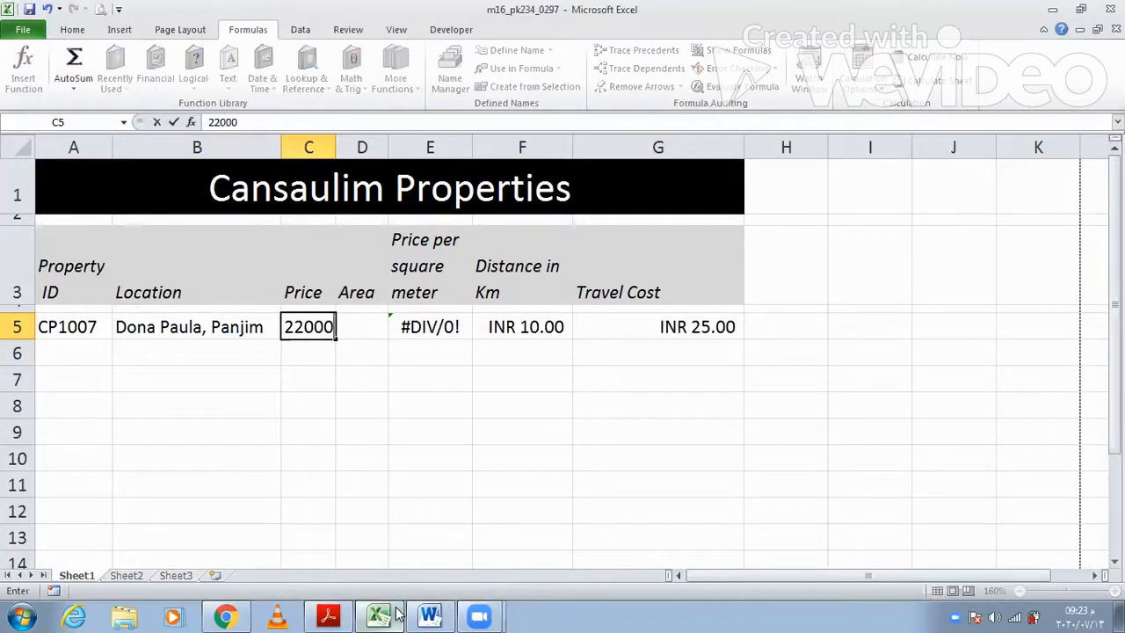
text(000)
key(Return)
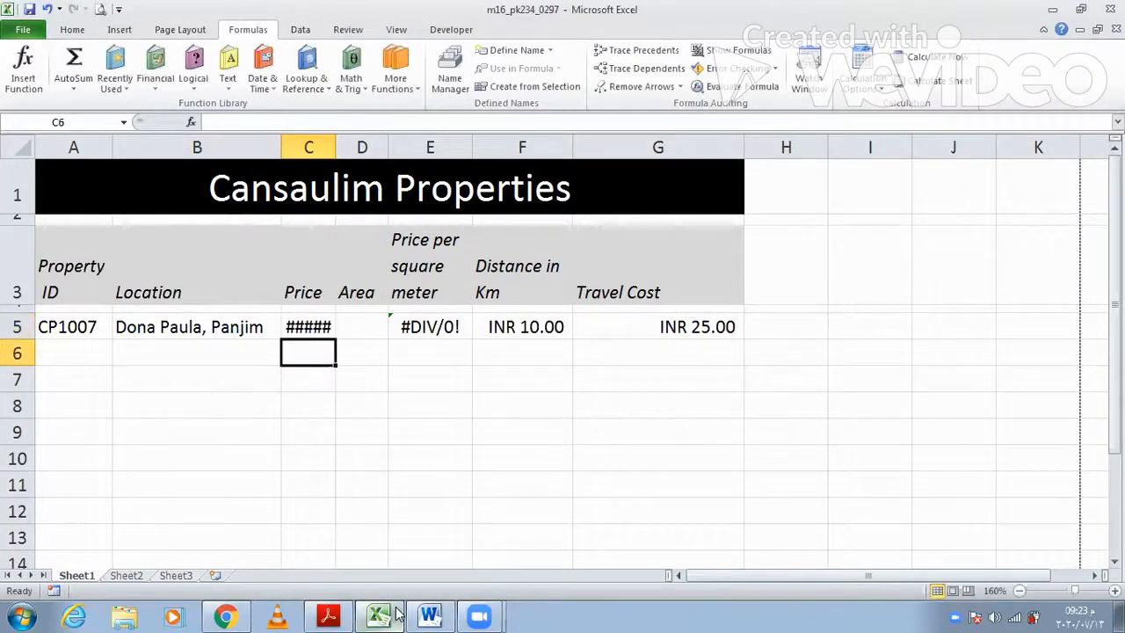
double_click(336, 147)
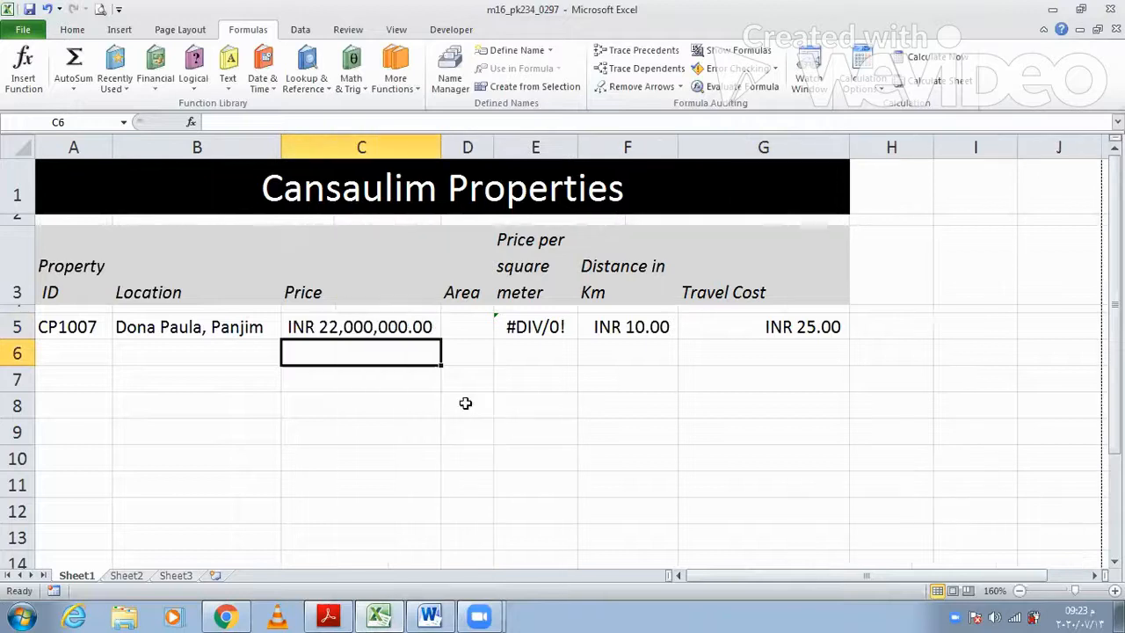
Enter area 171 in D5 and autofit columns D and E.
click(460, 328)
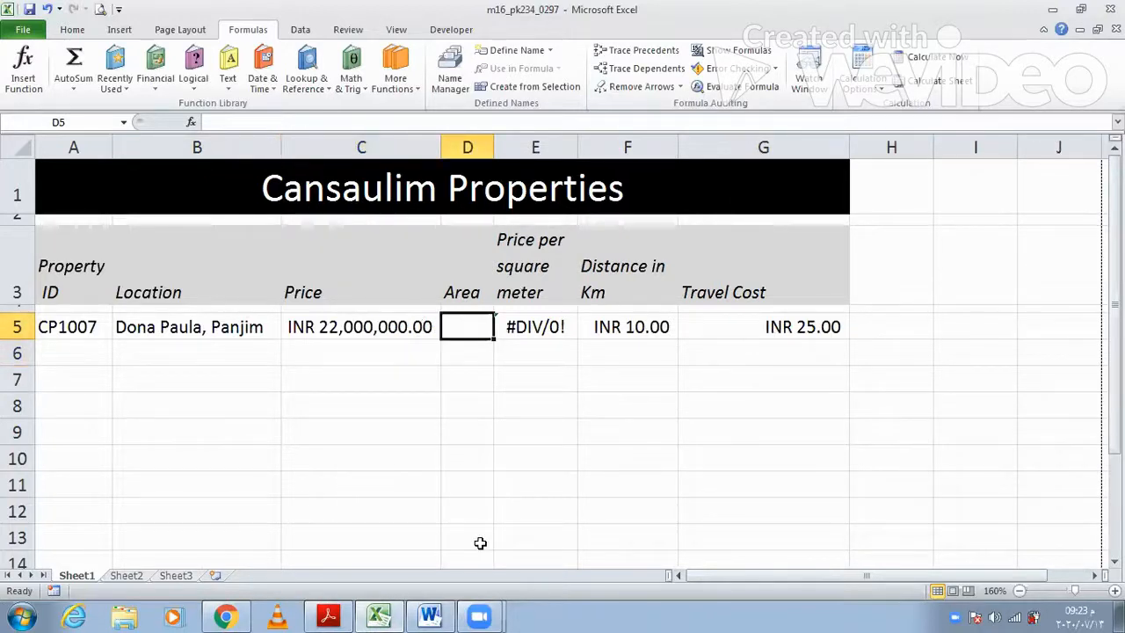
text(171)
key(Tab)
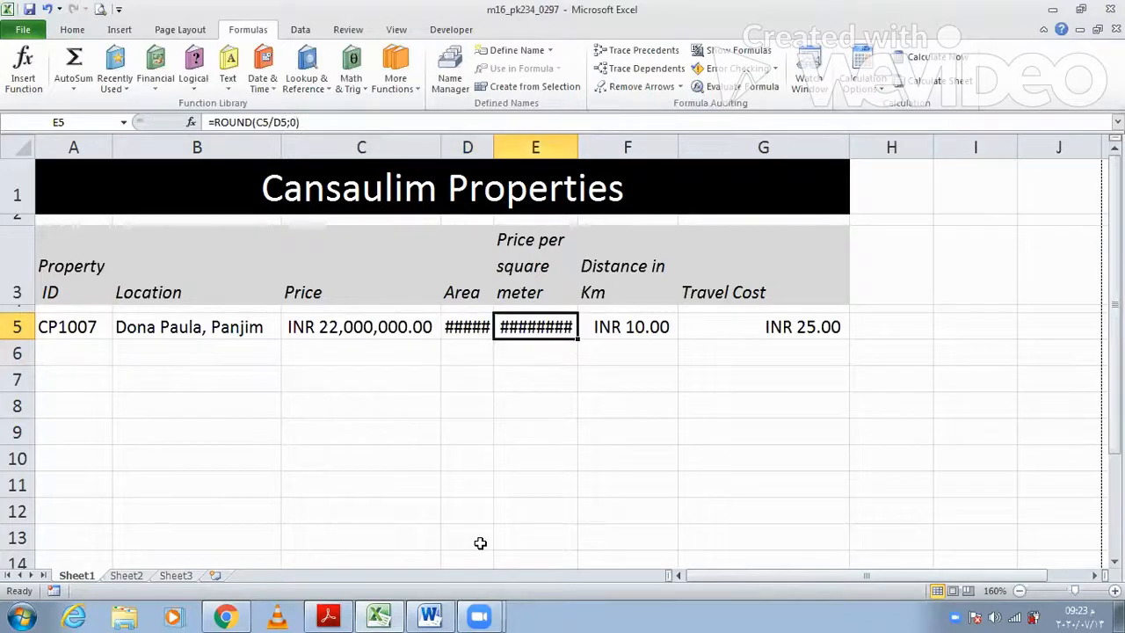
double_click(493, 145)
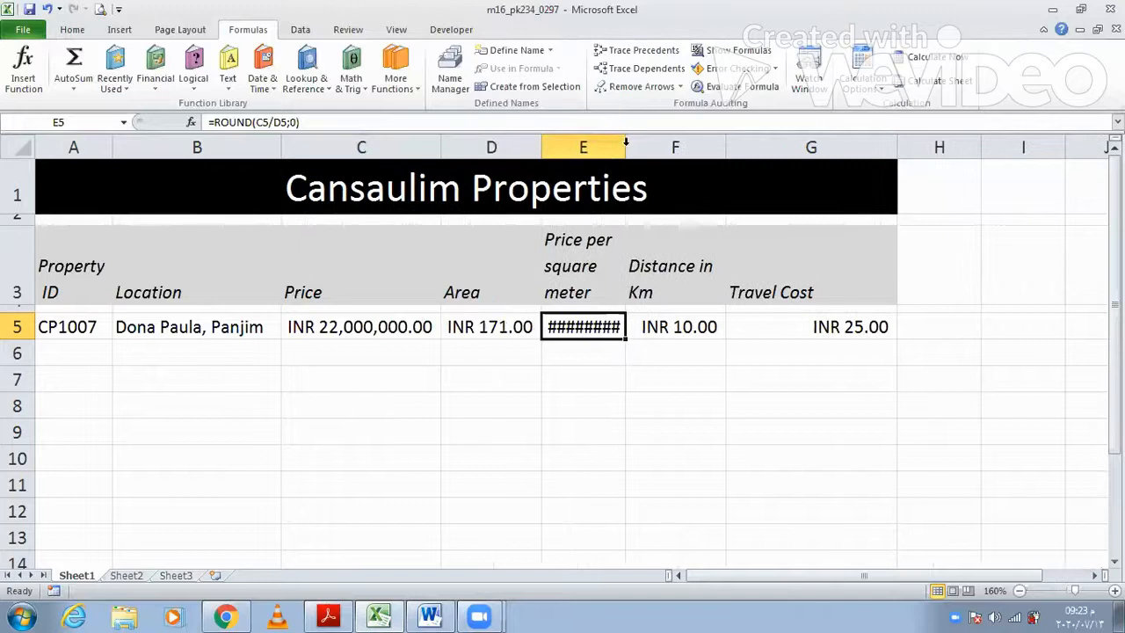
double_click(625, 146)
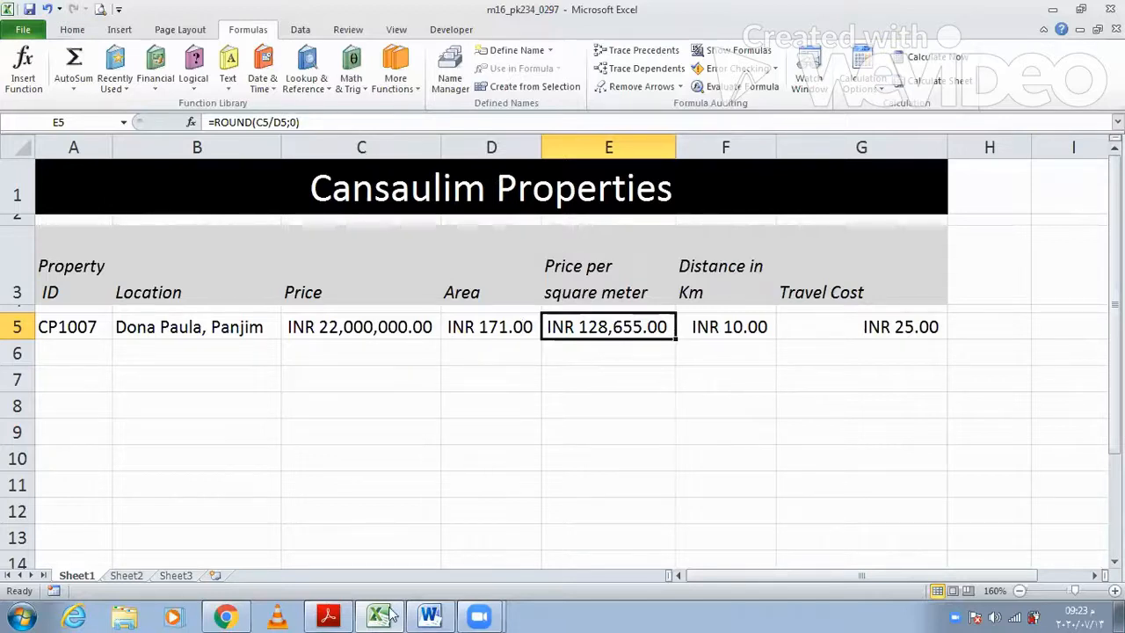
mouse_move(390, 615)
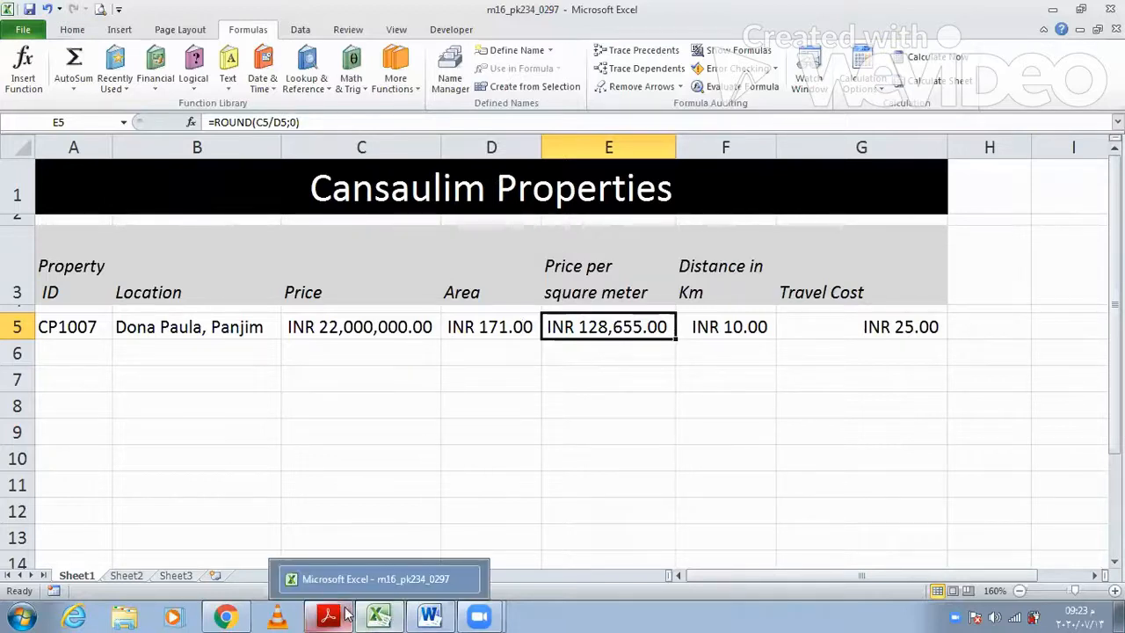
key(alt+Tab)
scroll(353, 490, down, 2)
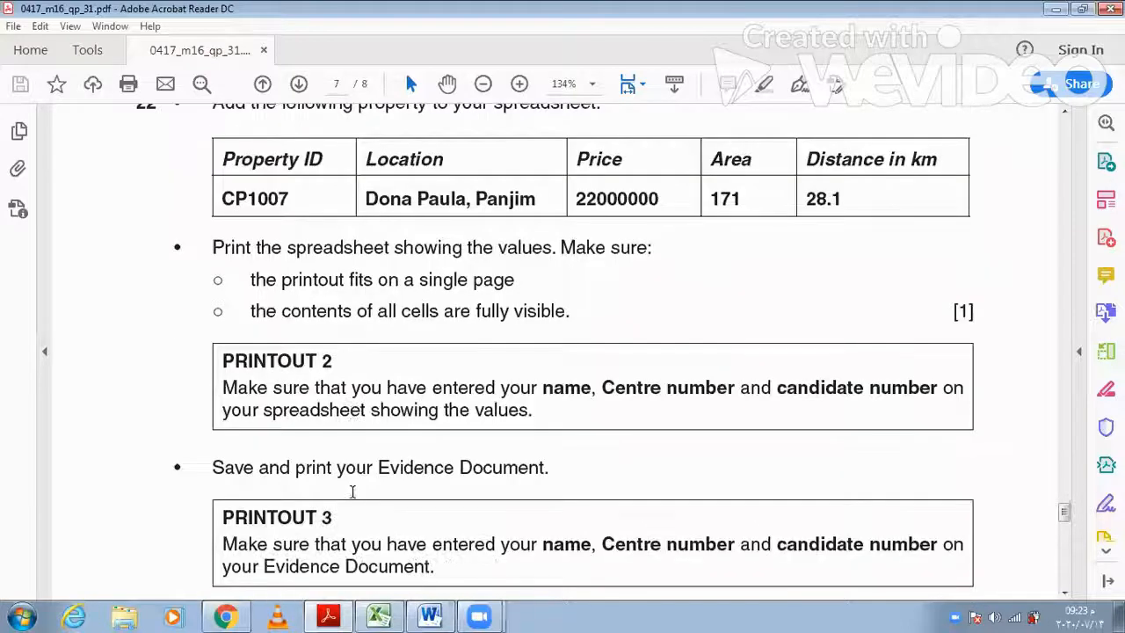
scroll(331, 436, down, 2)
scroll(410, 252, up, 2)
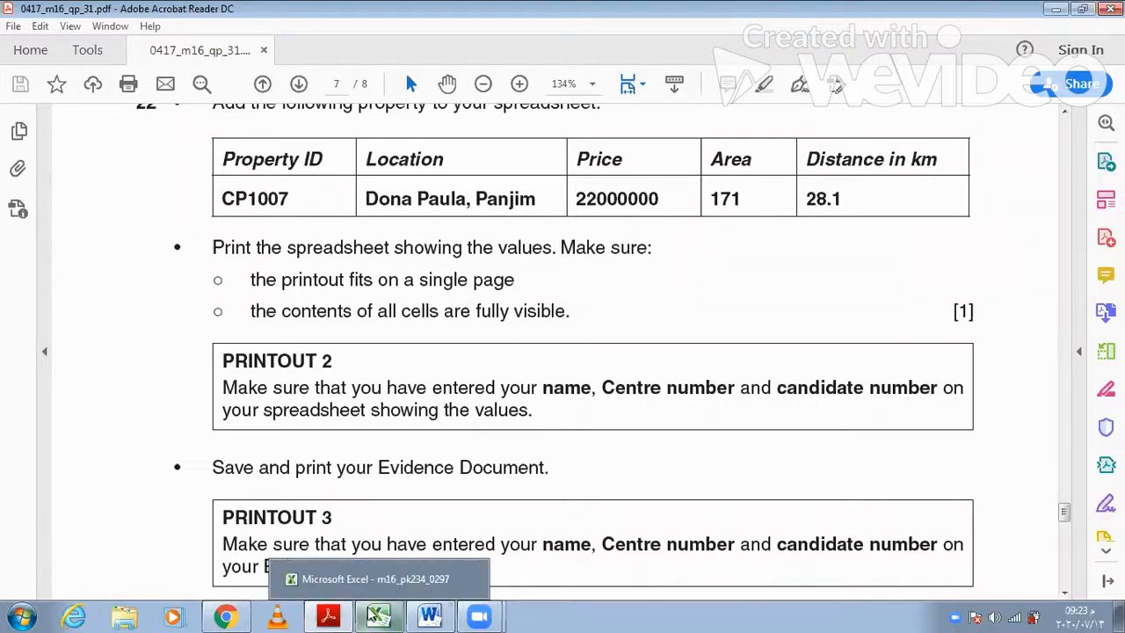
click(376, 615)
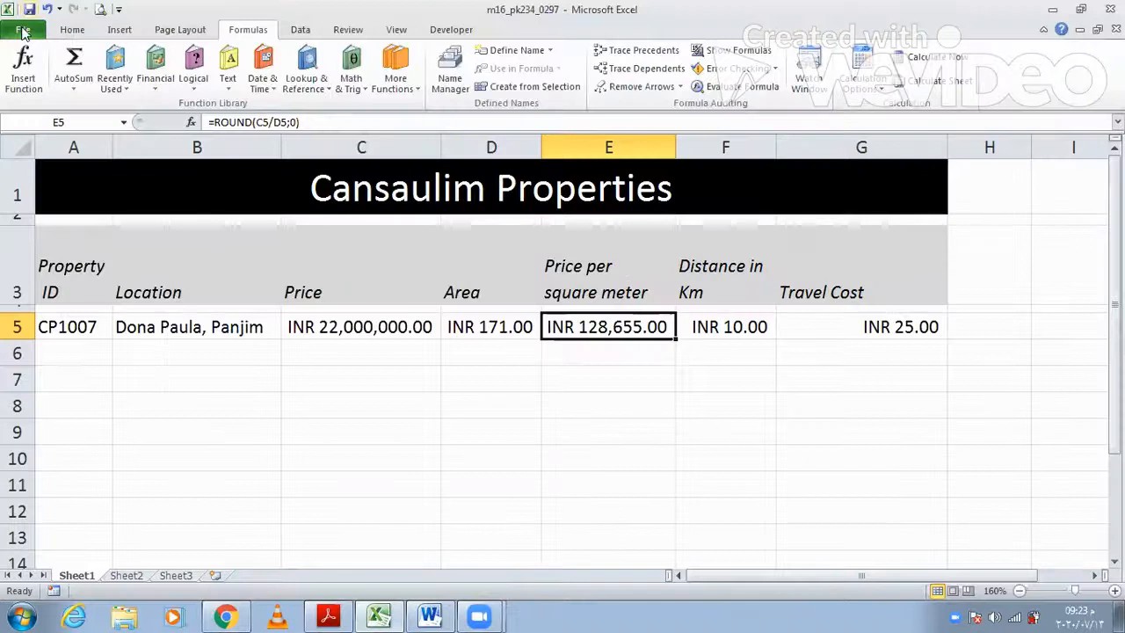
Check the one-page landscape print preview, then return to the exam PDF.
click(23, 32)
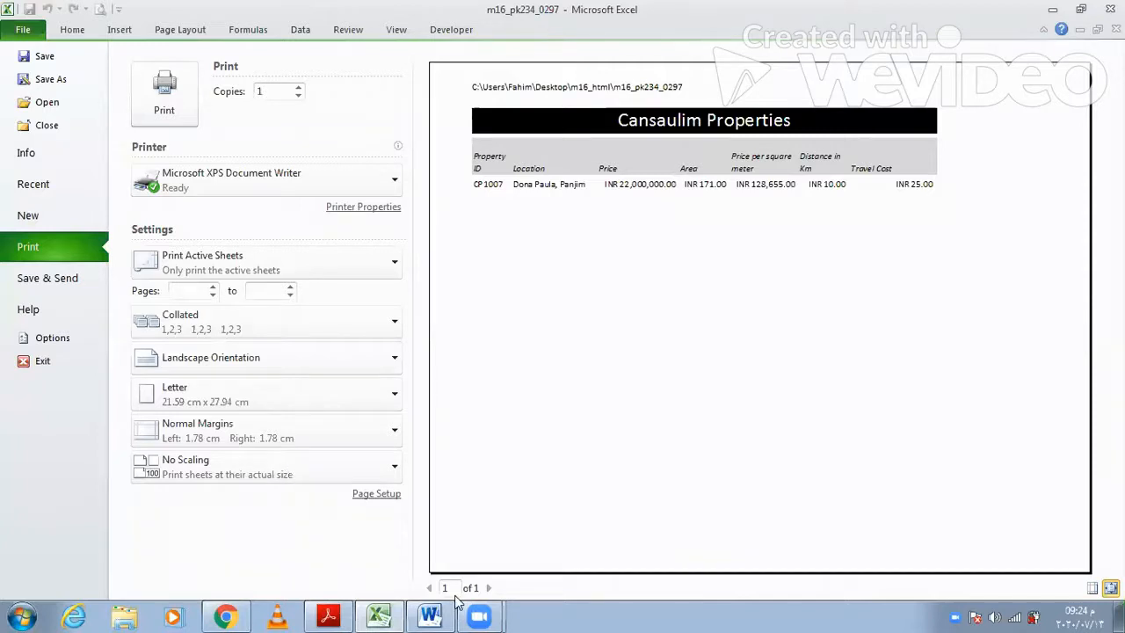
click(332, 614)
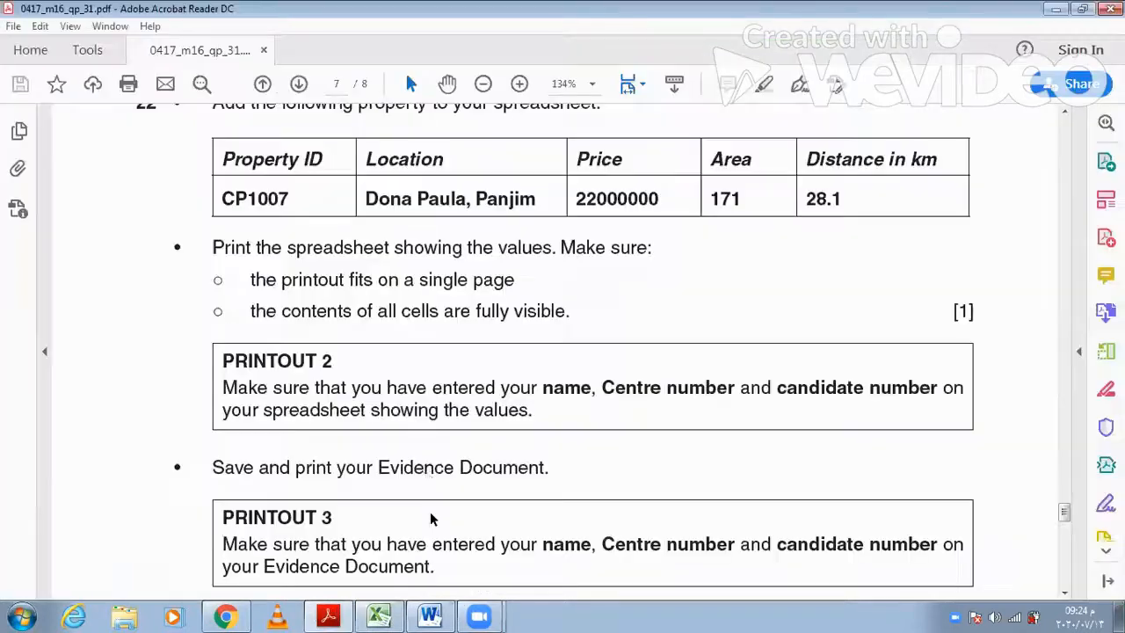
scroll(432, 482, down, 2)
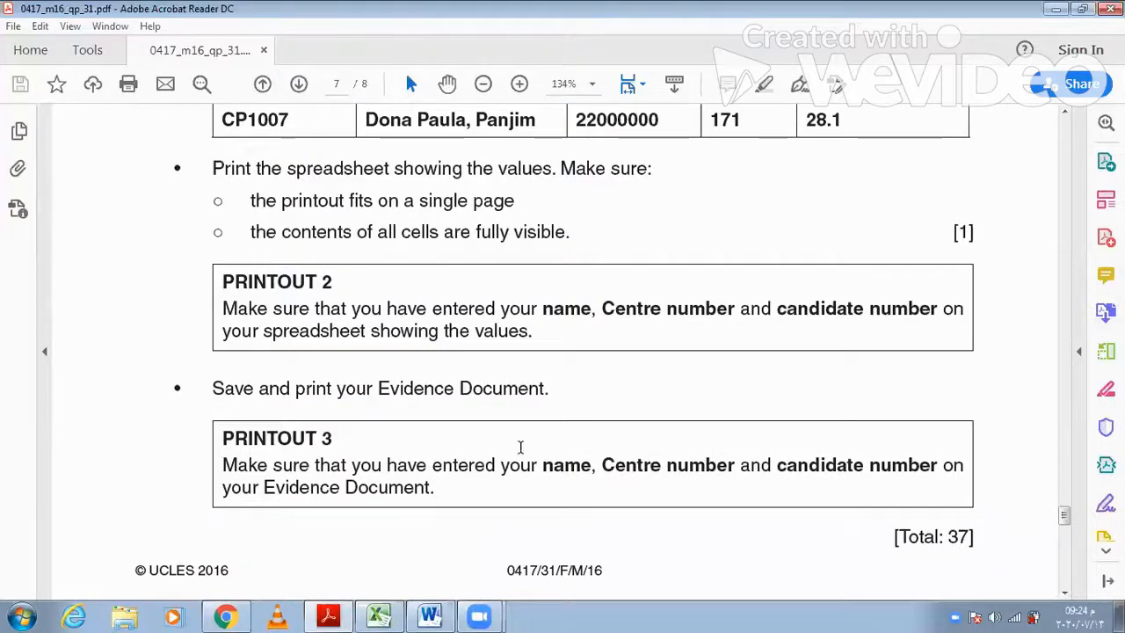
scroll(526, 451, down, 1)
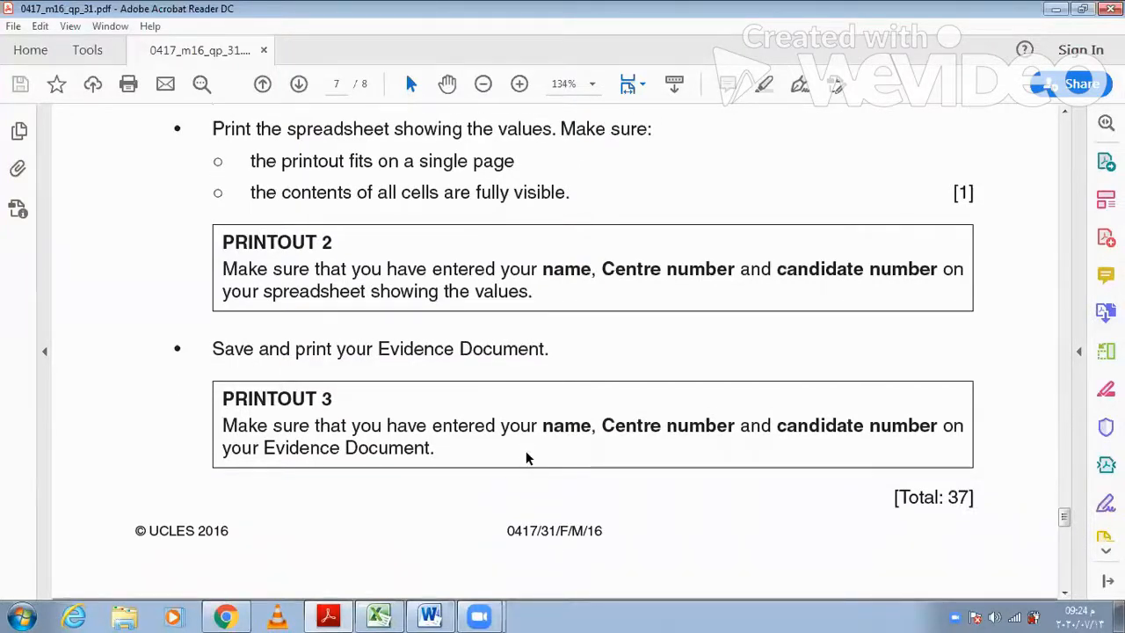
scroll(527, 455, down, 3)
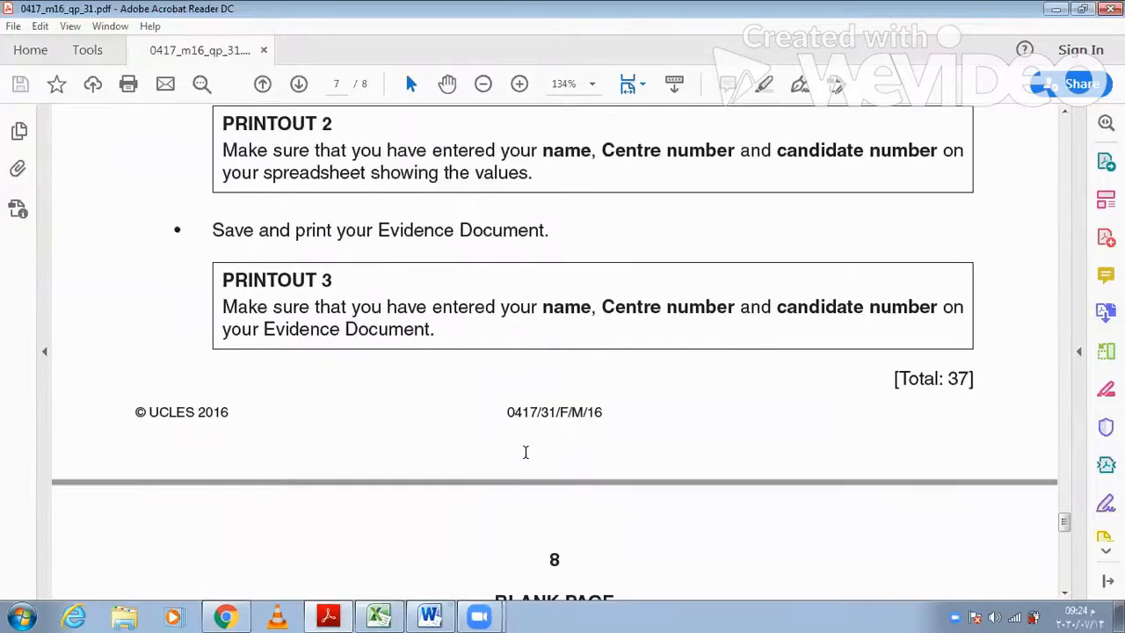
scroll(527, 457, up, 3)
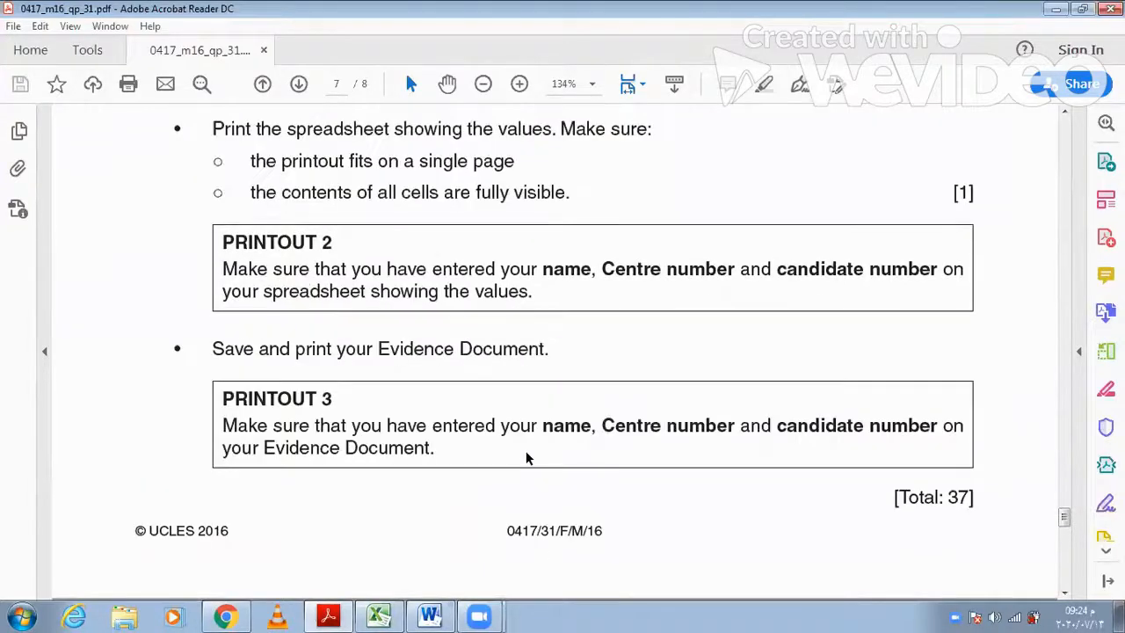